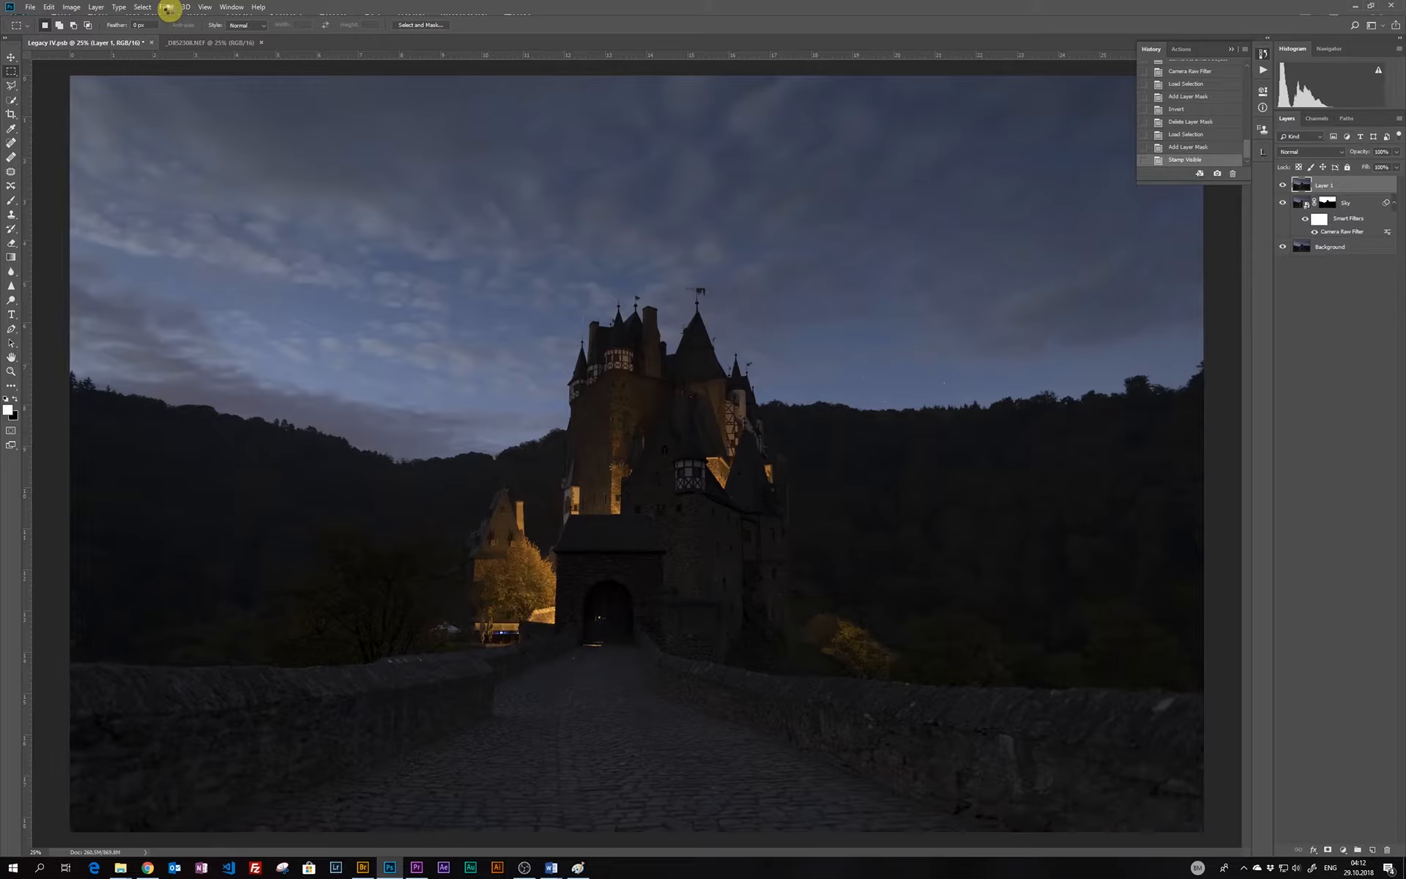
Convert the stamped layer for smart filters and apply a Camera Raw filter with Shadows +97 and Exposure 1
click(167, 7)
click(172, 71)
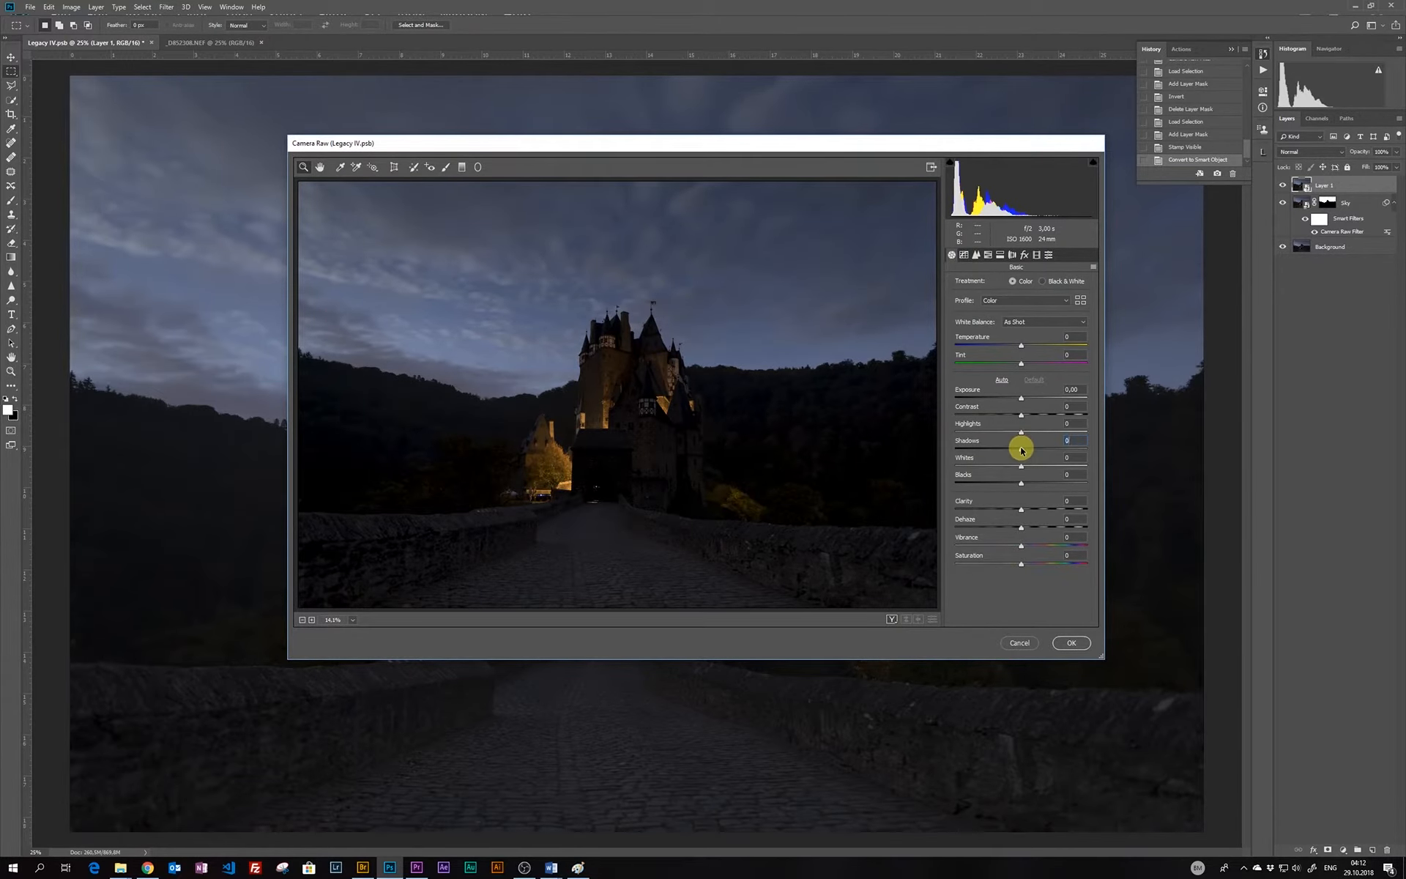
drag(1021, 448, 1079, 452)
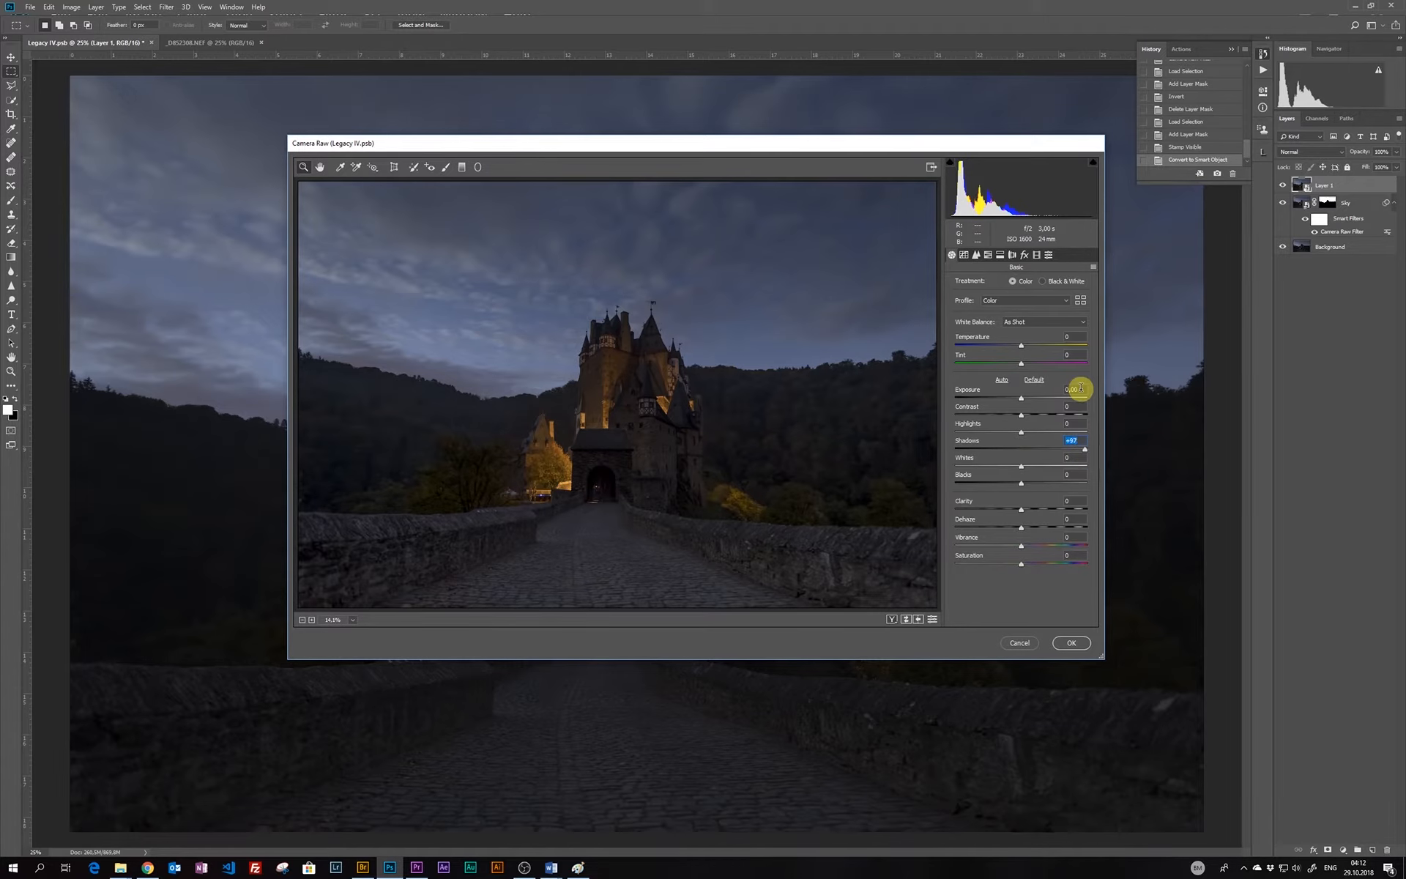
click(1081, 388)
text(1)
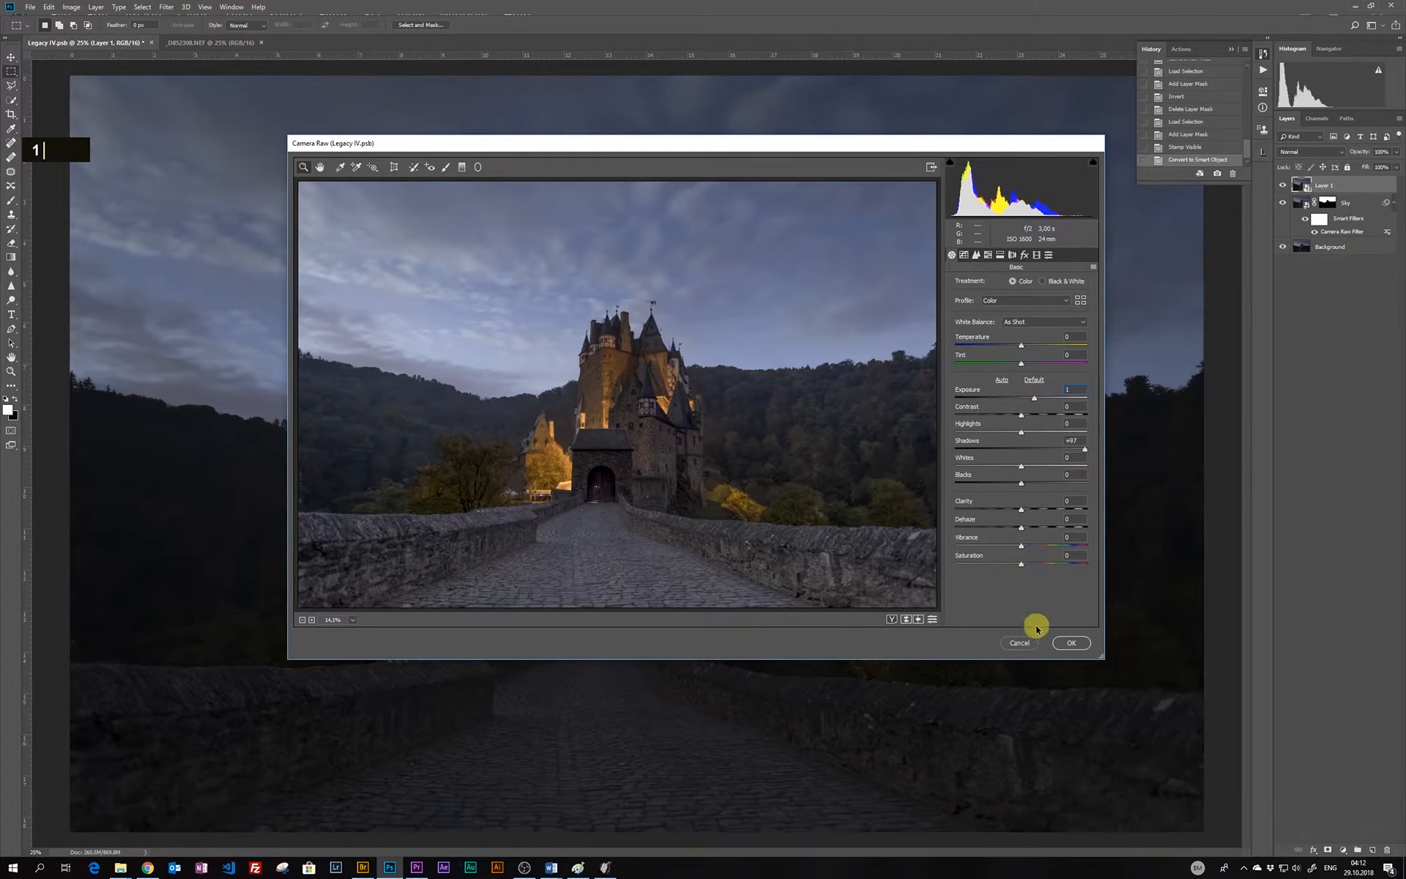
click(1063, 644)
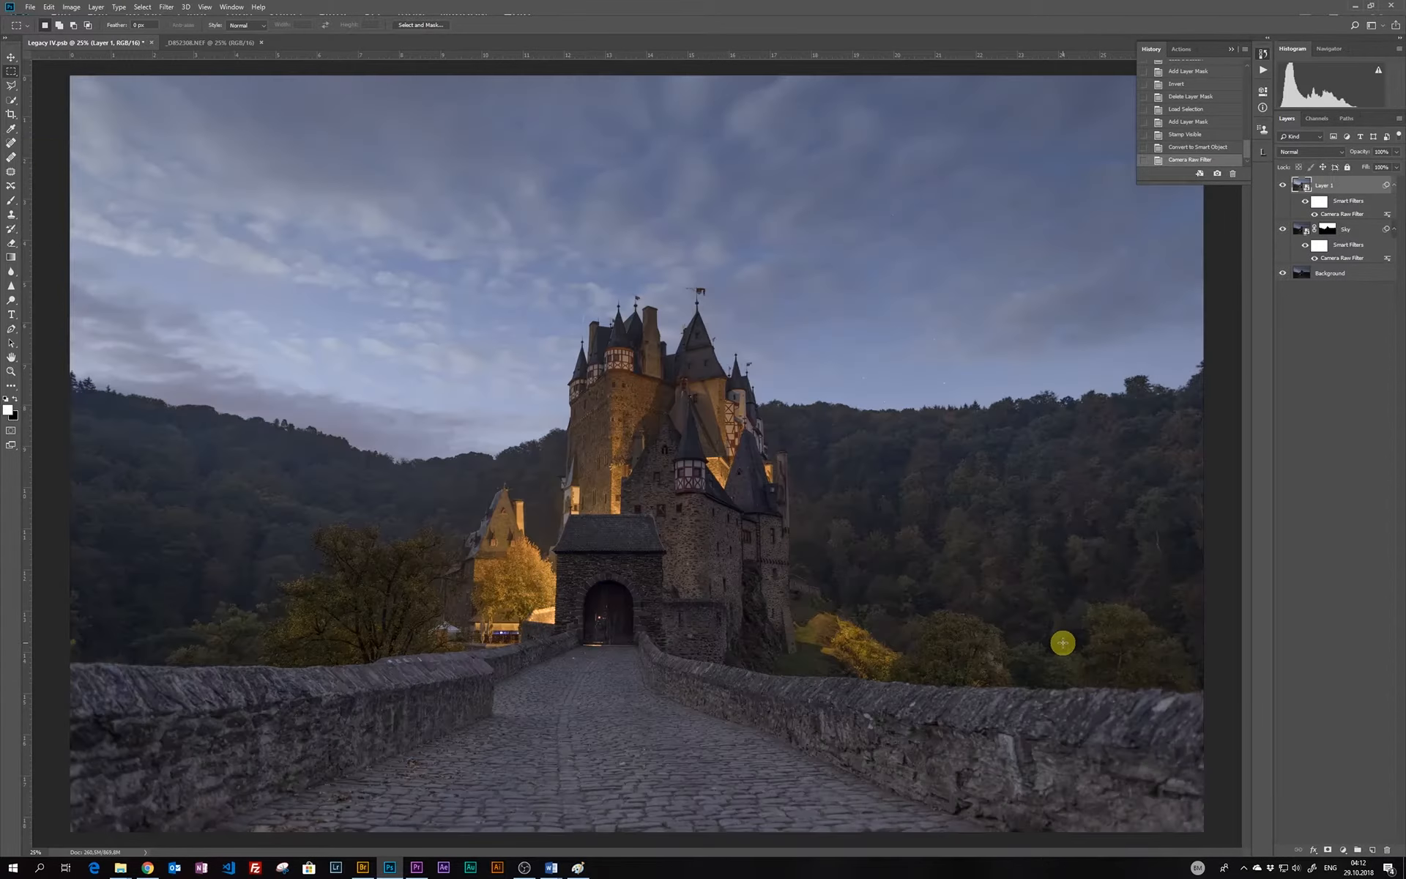
Add a Gradient Map adjustment layer using the red-to-green gradient preset on top of the layer stack
click(1231, 50)
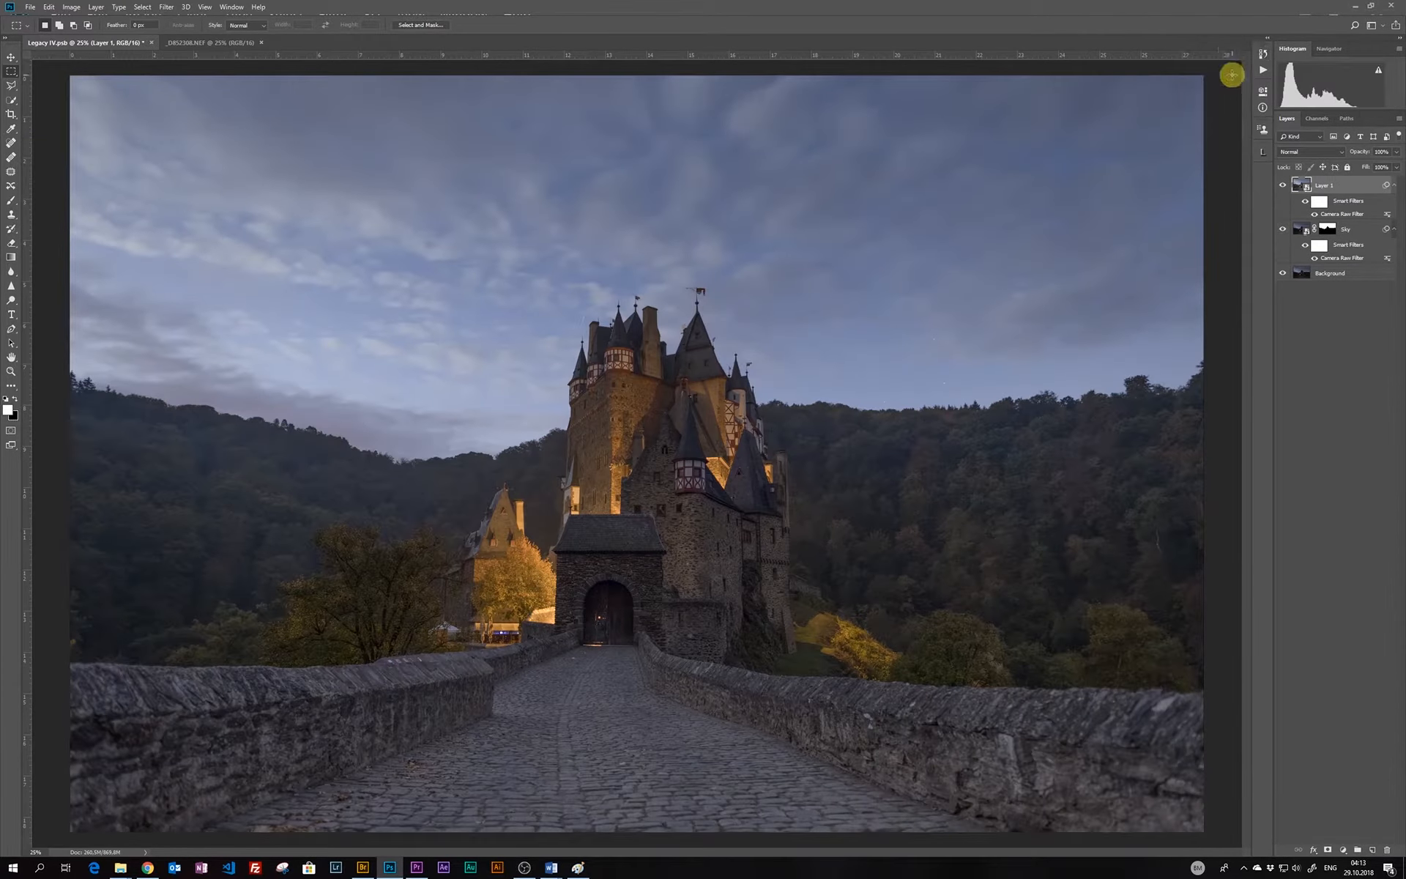
click(1343, 850)
click(1342, 832)
click(1182, 126)
click(653, 218)
click(798, 205)
Limit the Gradient Map through its blending options so it marks only the darkest shadows of the underlying layers
right_click(1299, 185)
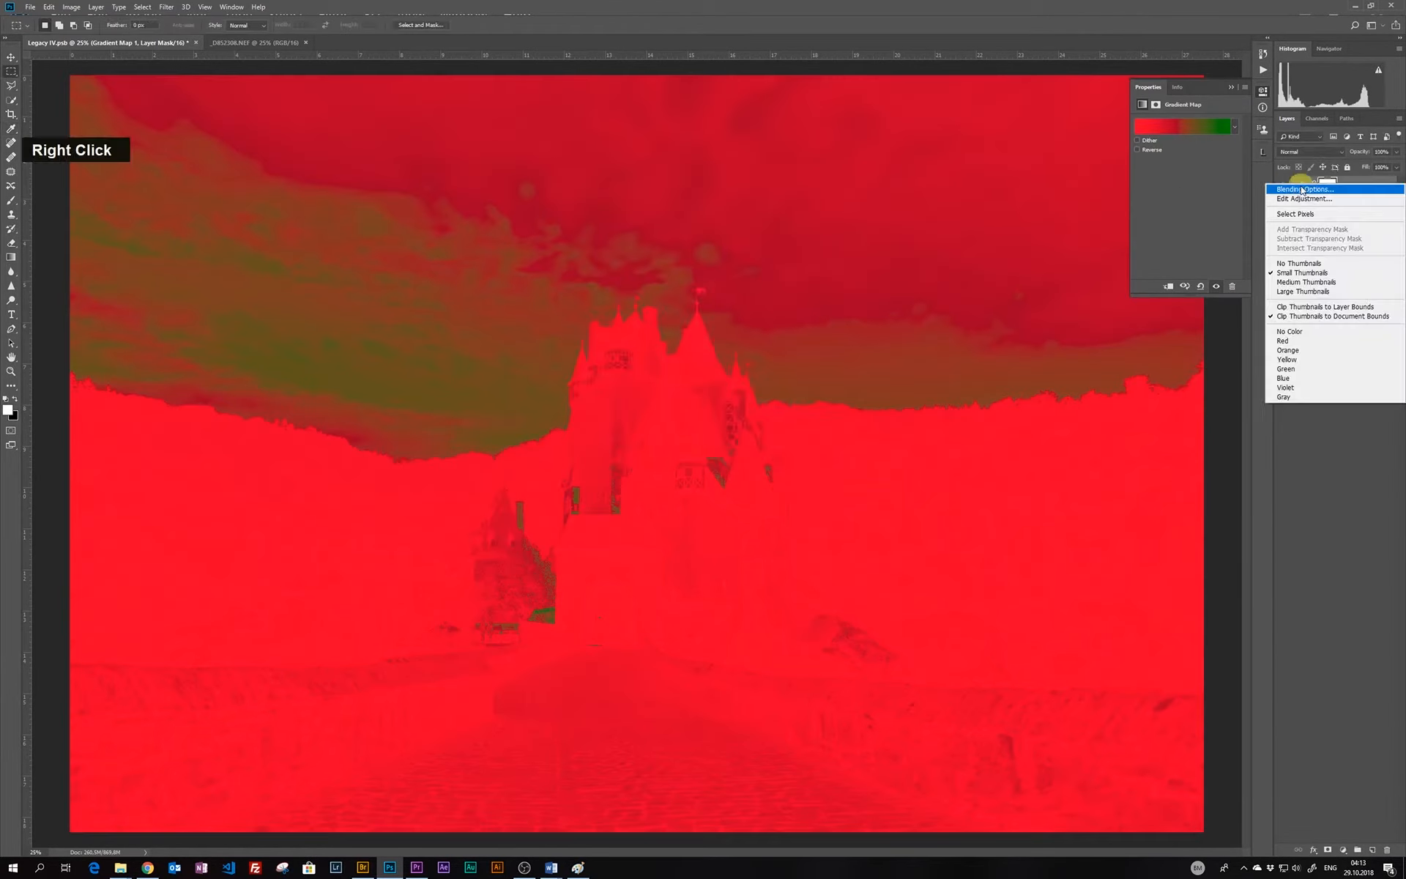
click(1310, 192)
mouse_move(958, 344)
mouse_down()
mouse_move(1096, 348)
mouse_move(963, 339)
mouse_up()
click(1172, 160)
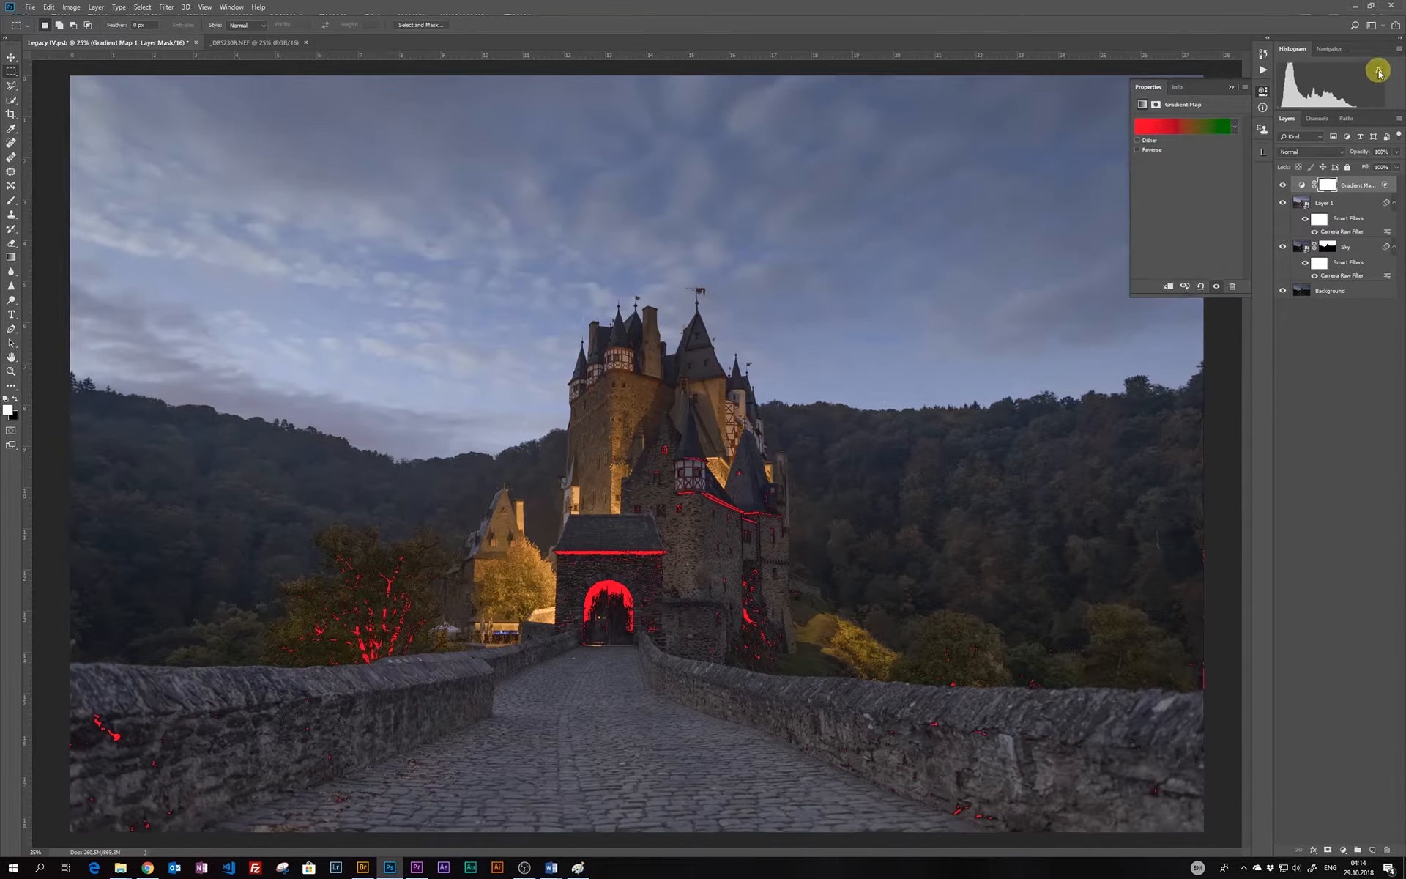
Add a Levels adjustment directly above Layer 1 and raise its black output level slightly to lift the deepest shadows
click(1320, 203)
click(1342, 849)
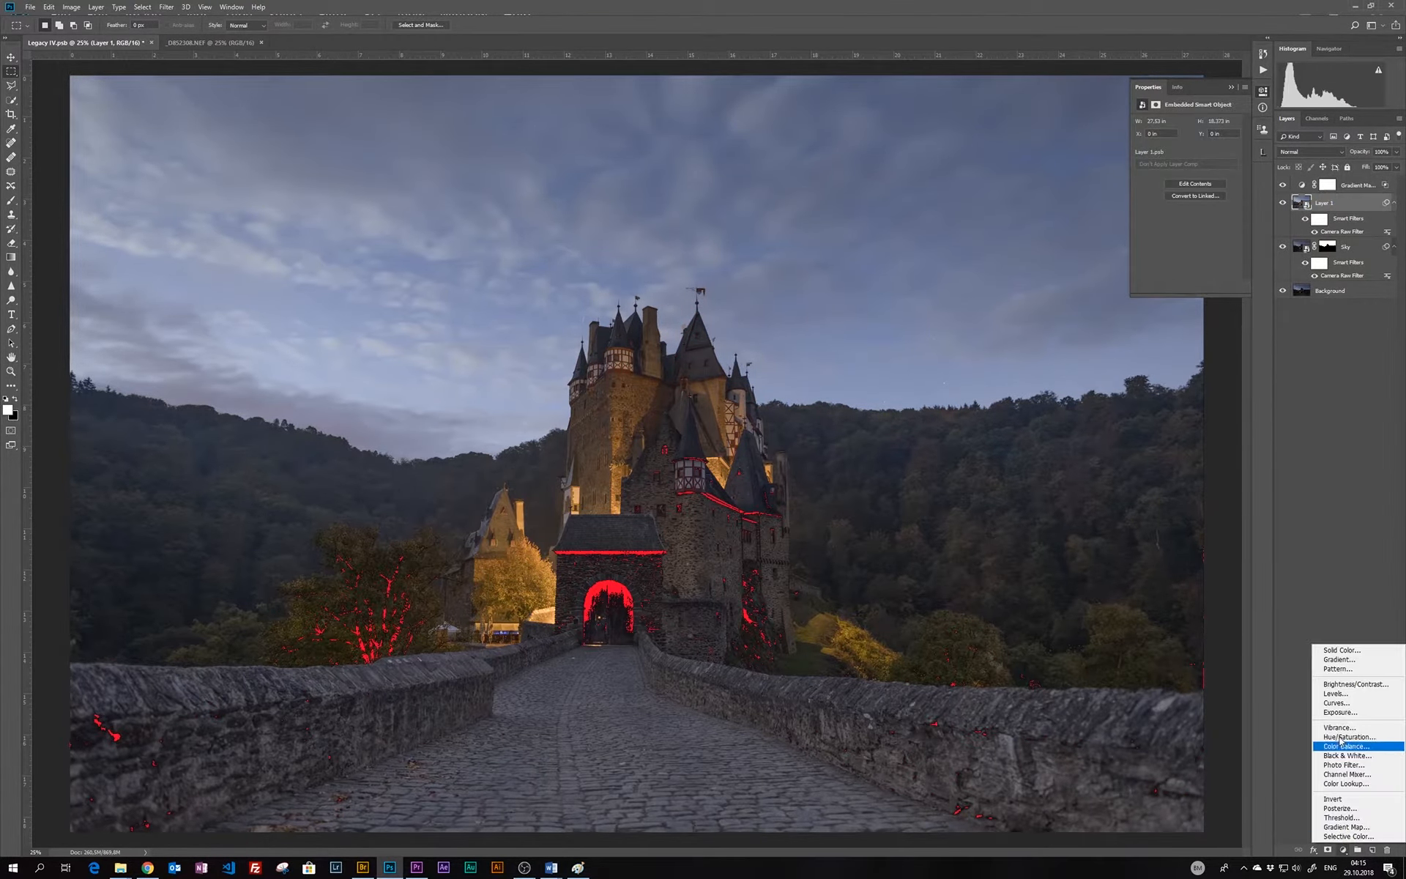
click(1340, 692)
drag(1150, 231, 1152, 235)
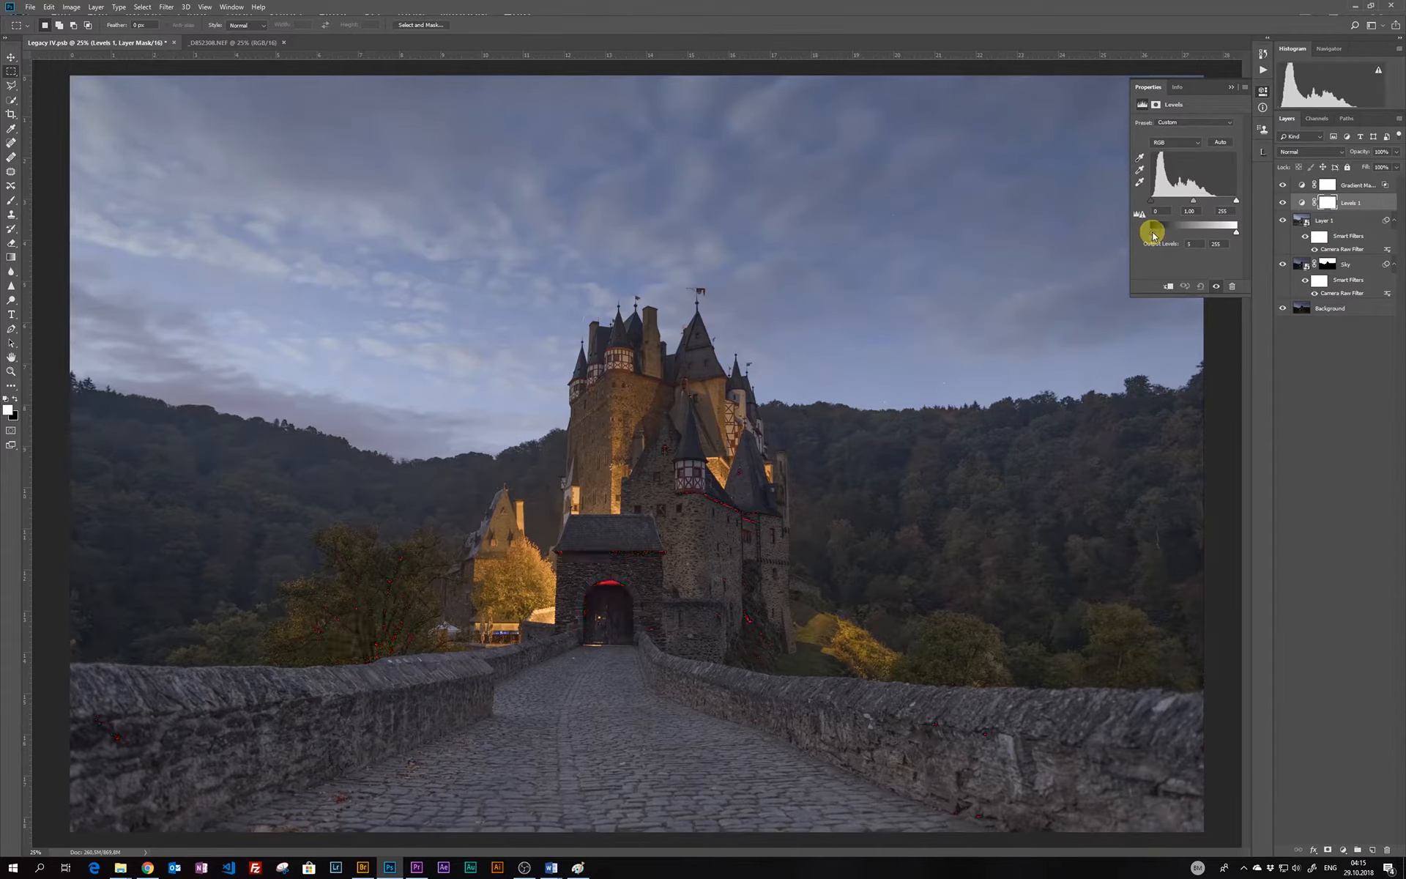
Group the layers from Levels 1 down to Sky, name the group "Edit", and hide the Gradient Map layer
shift+click(1343, 265)
key(ctrl+g)
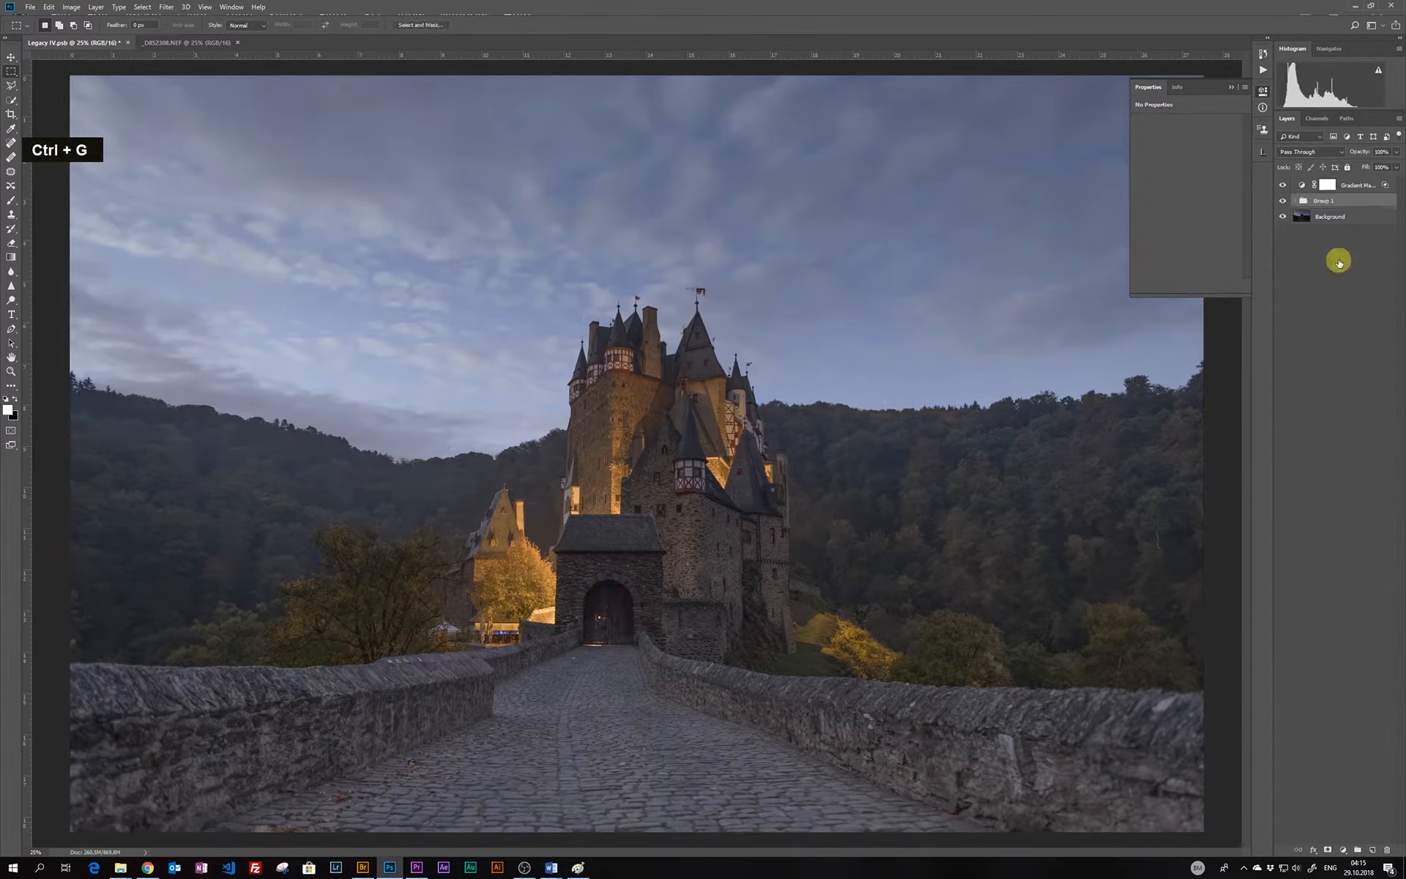
double_click(1323, 203)
text(Edit)
click(1282, 184)
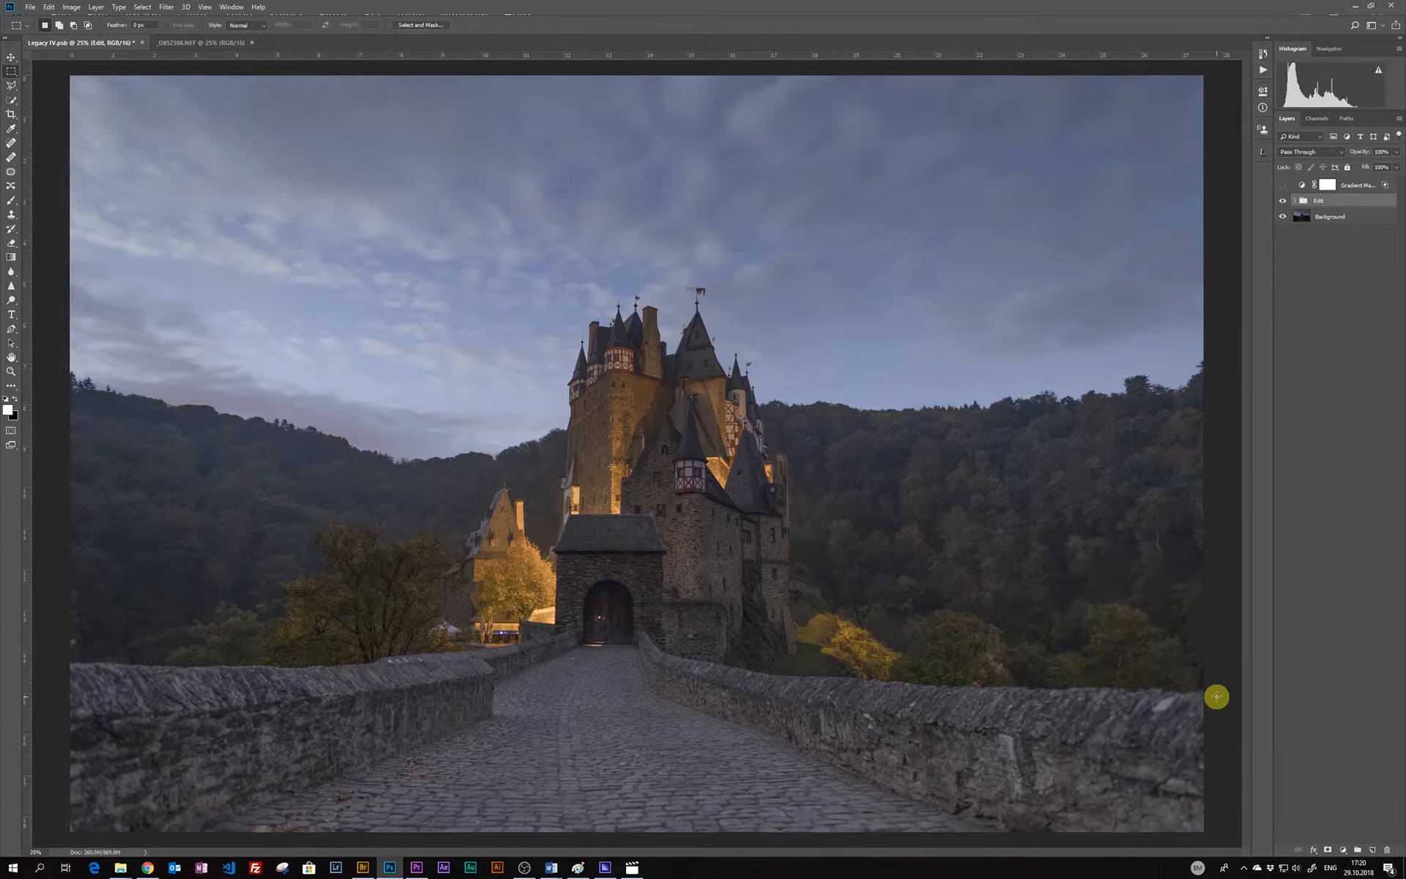
key(ctrl+plus)
key(ctrl+plus)
drag(1215, 693, 906, 490)
key(ctrl+plus)
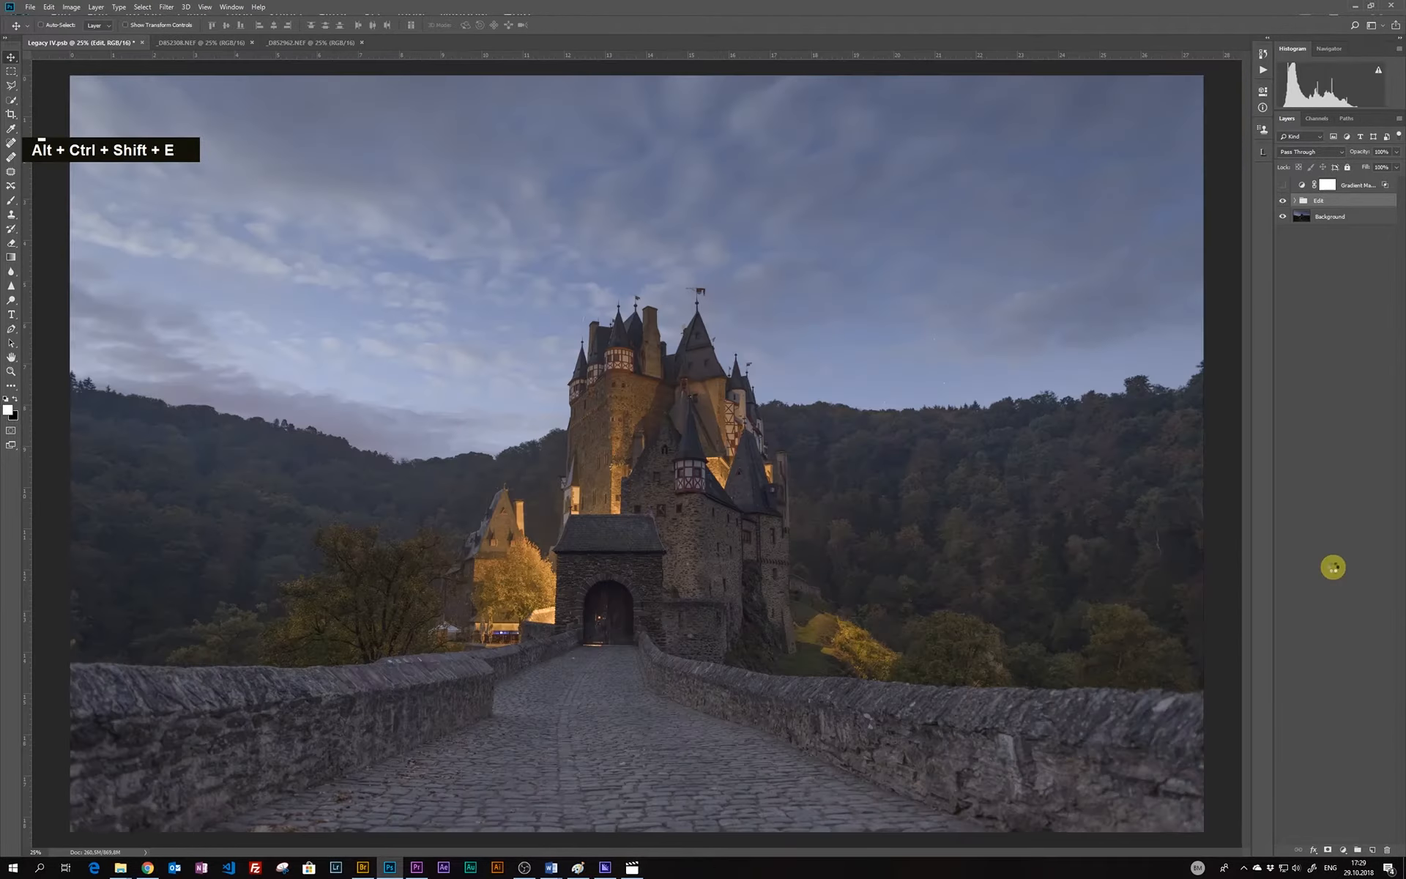
Stamp the visible layers into a new layer above the Edit group and open _D852962.NEF from Bridge through Camera Raw
key(alt+ctrl+shift+e)
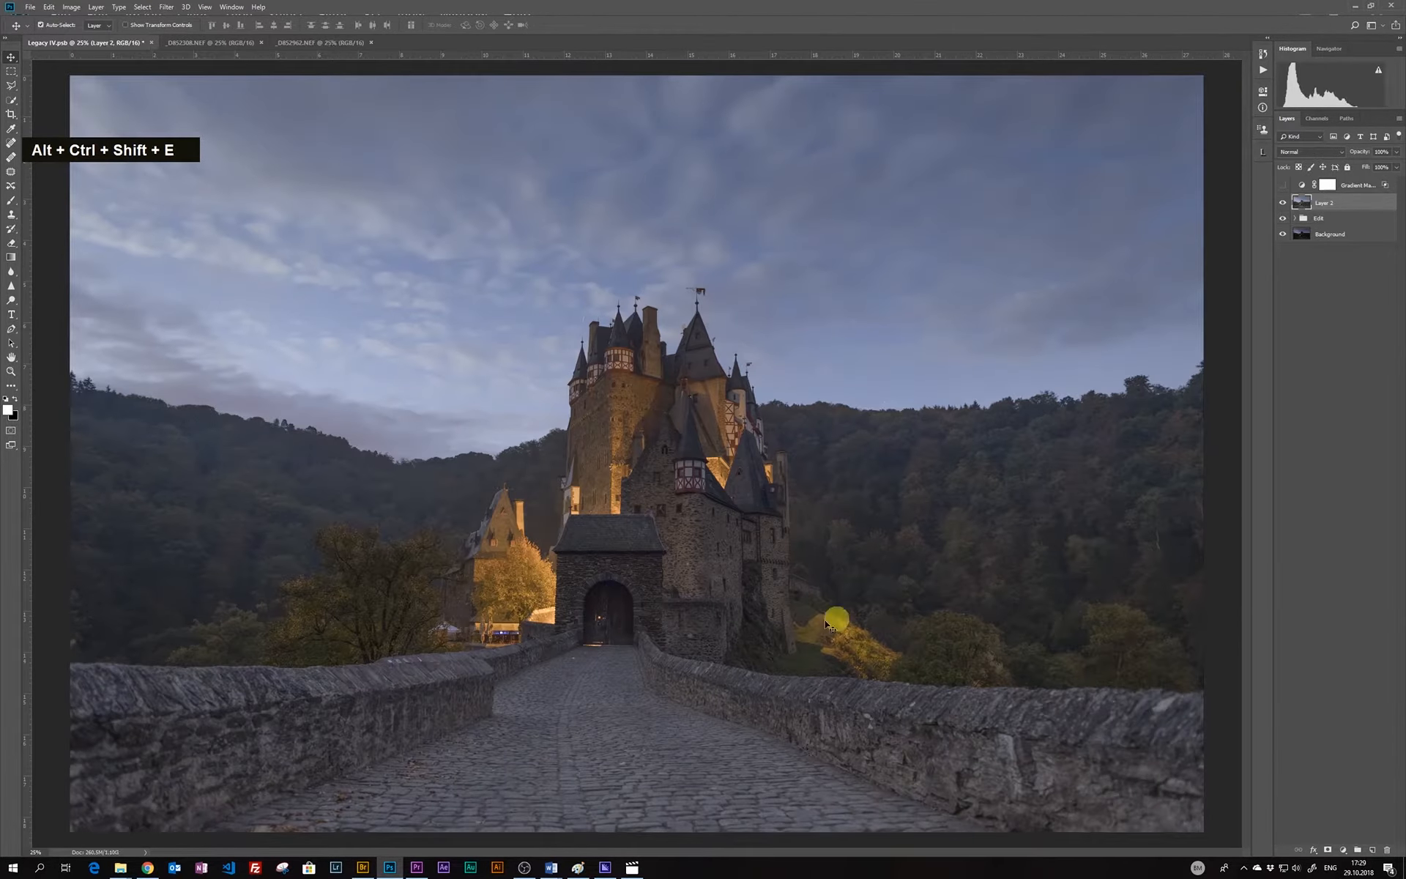
click(362, 867)
double_click(400, 502)
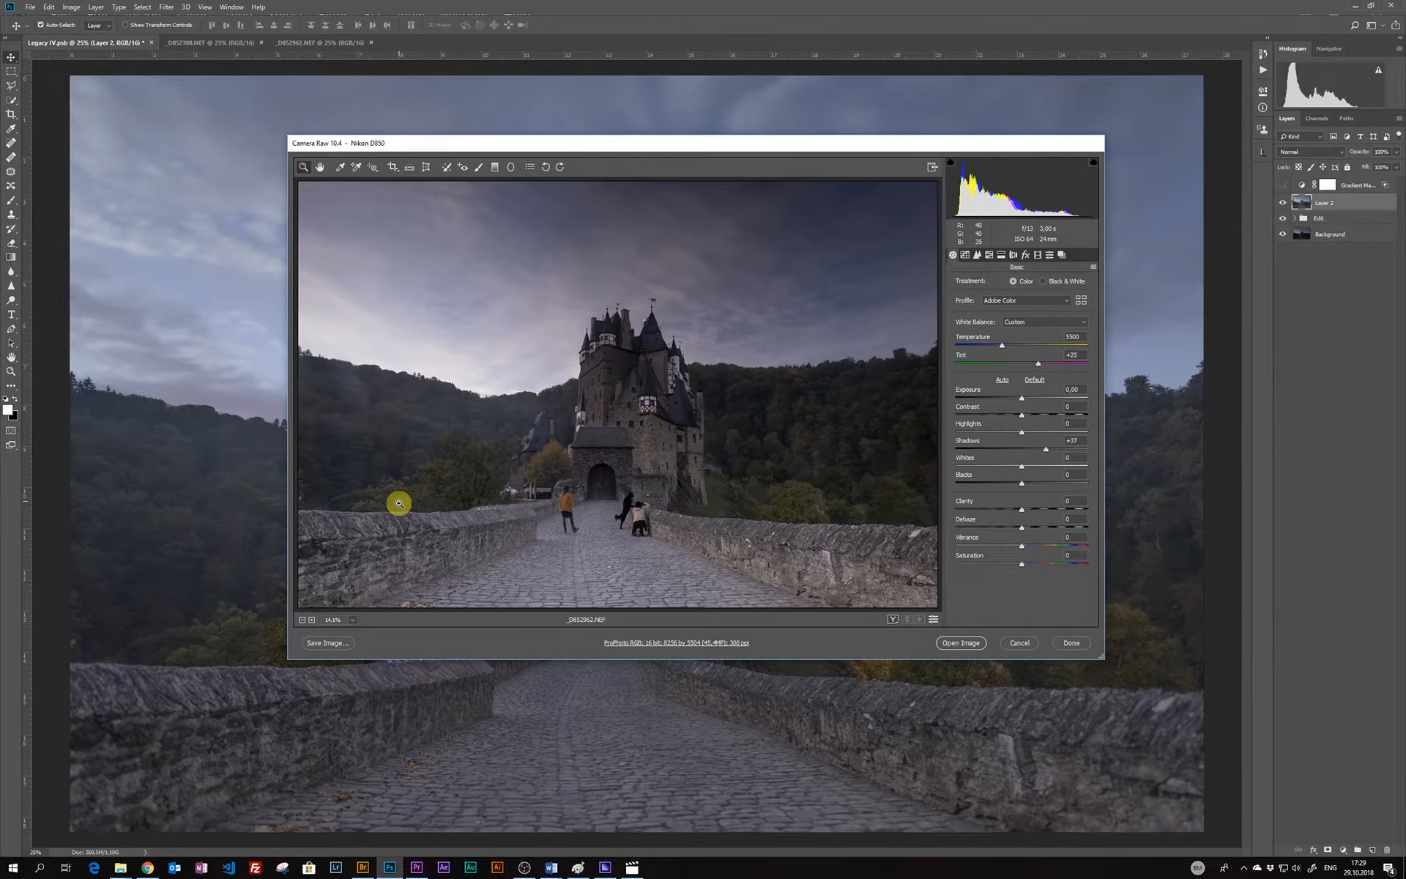
click(943, 637)
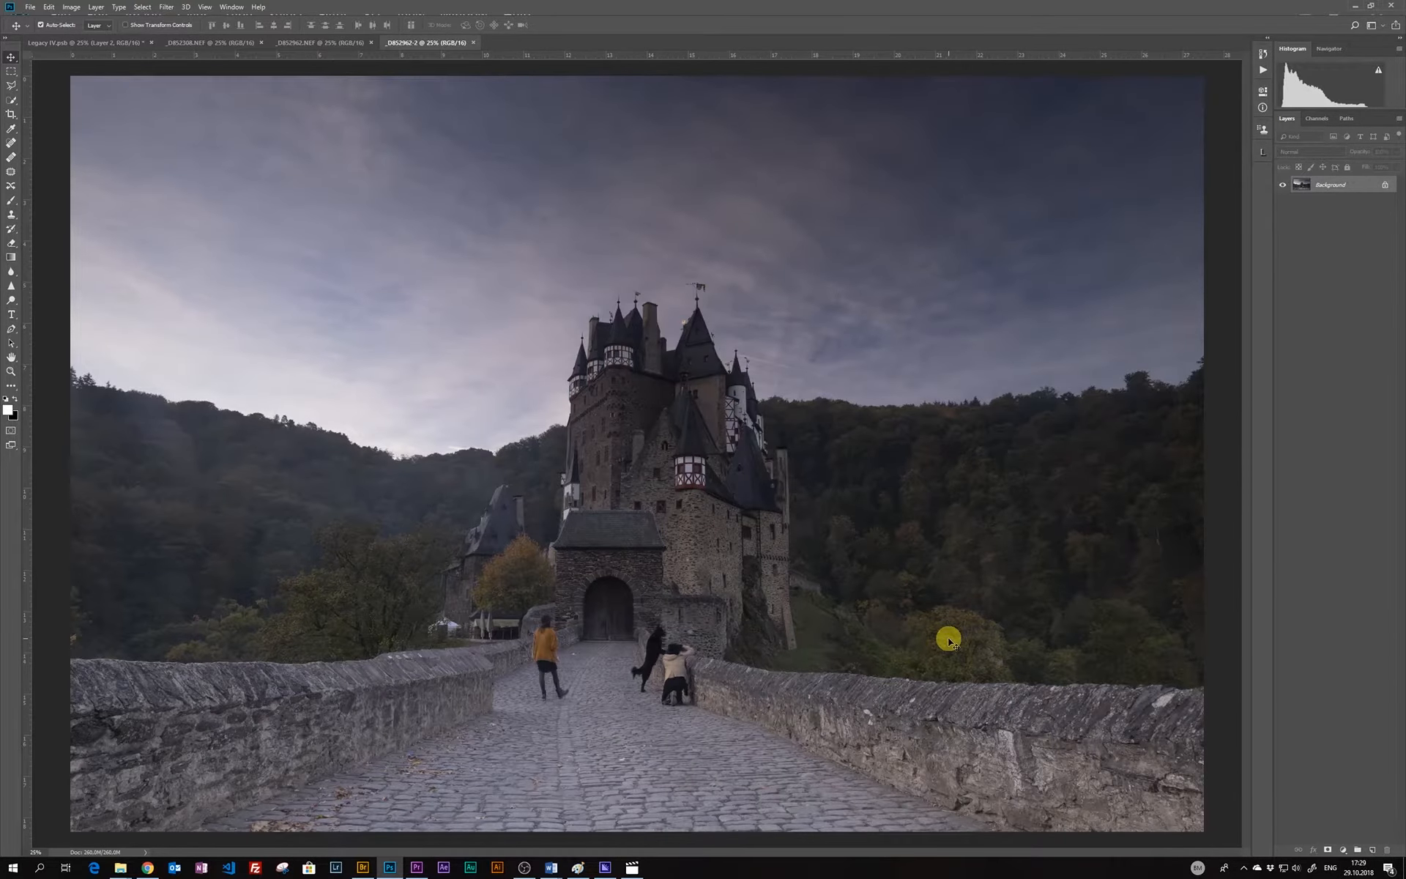
Duplicate the opened photo's Background layer into Legacy IV.psb and return to that document
right_click(1339, 192)
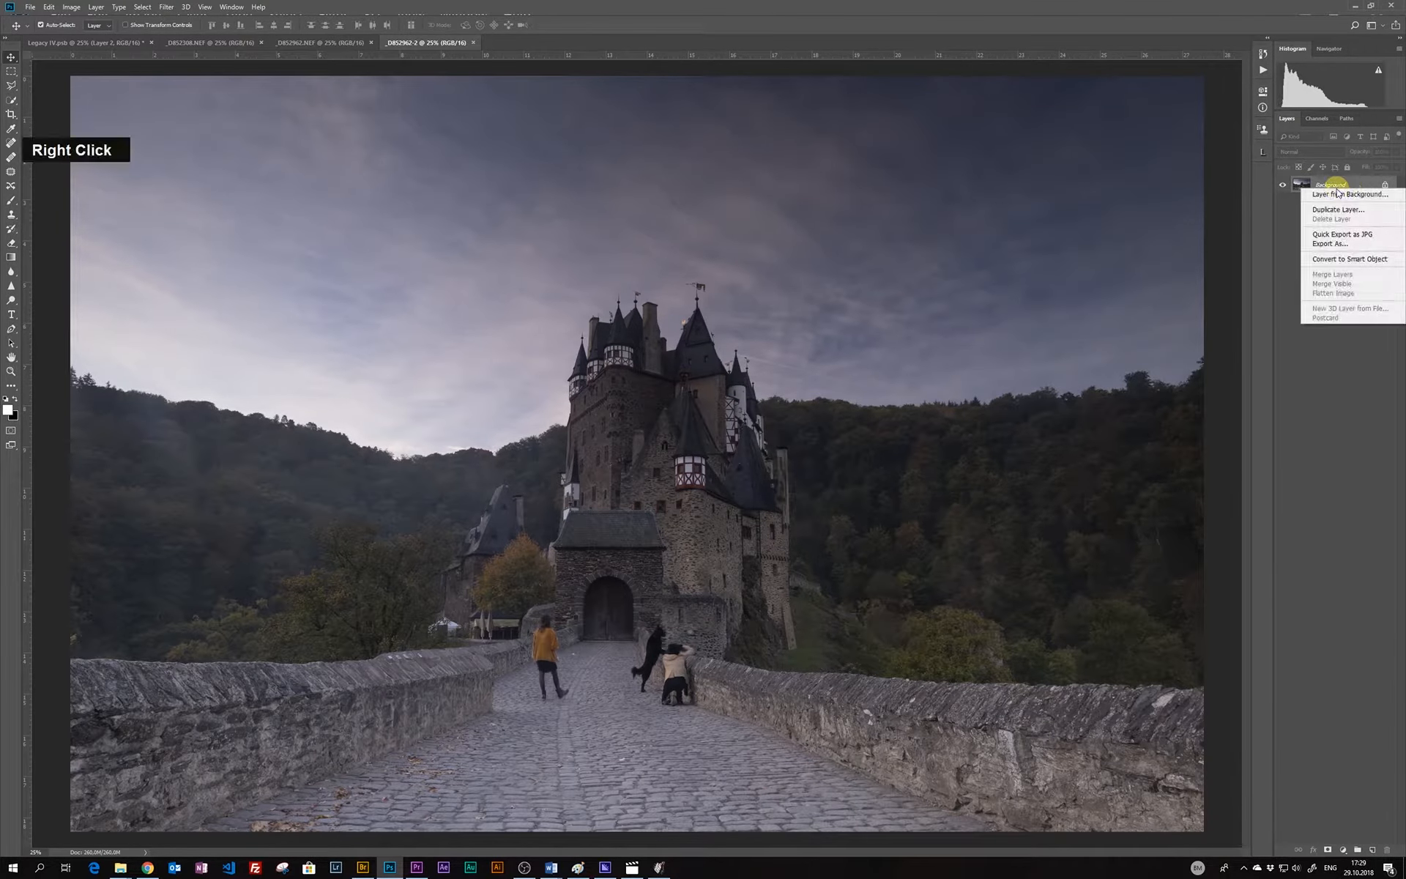
click(1318, 212)
click(758, 297)
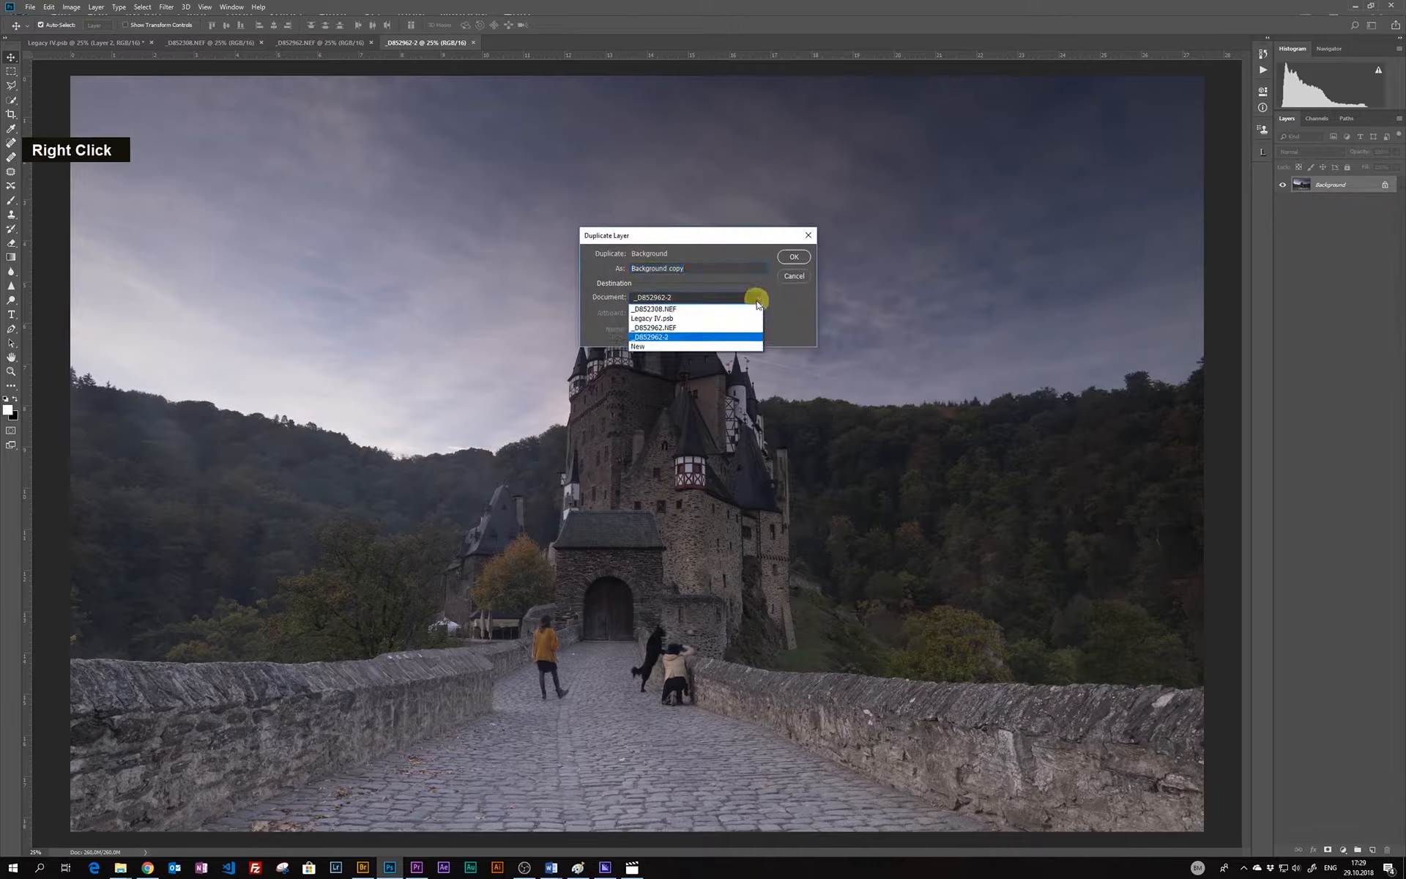
click(753, 319)
click(795, 258)
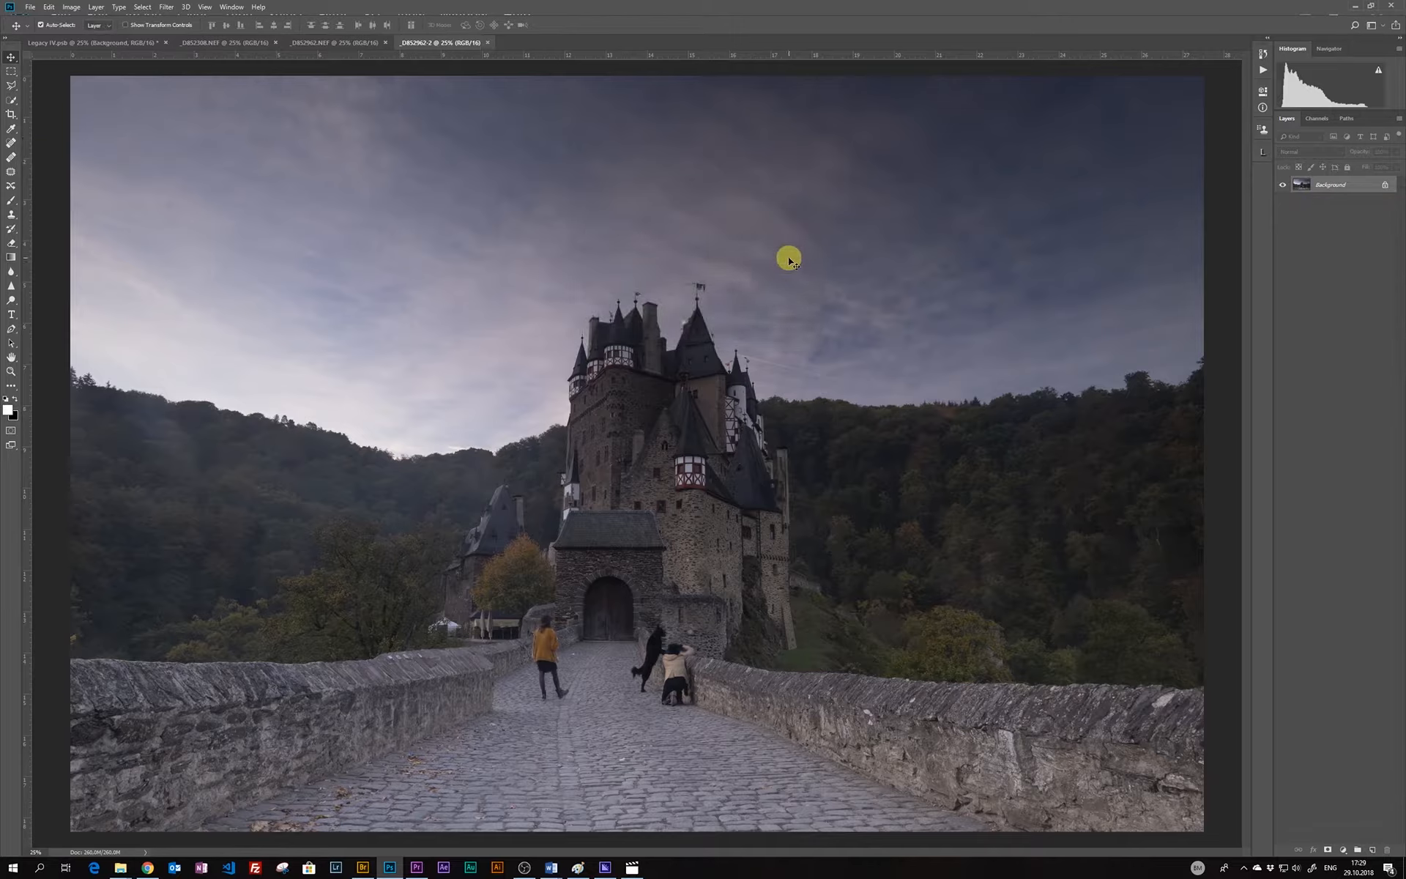
click(152, 44)
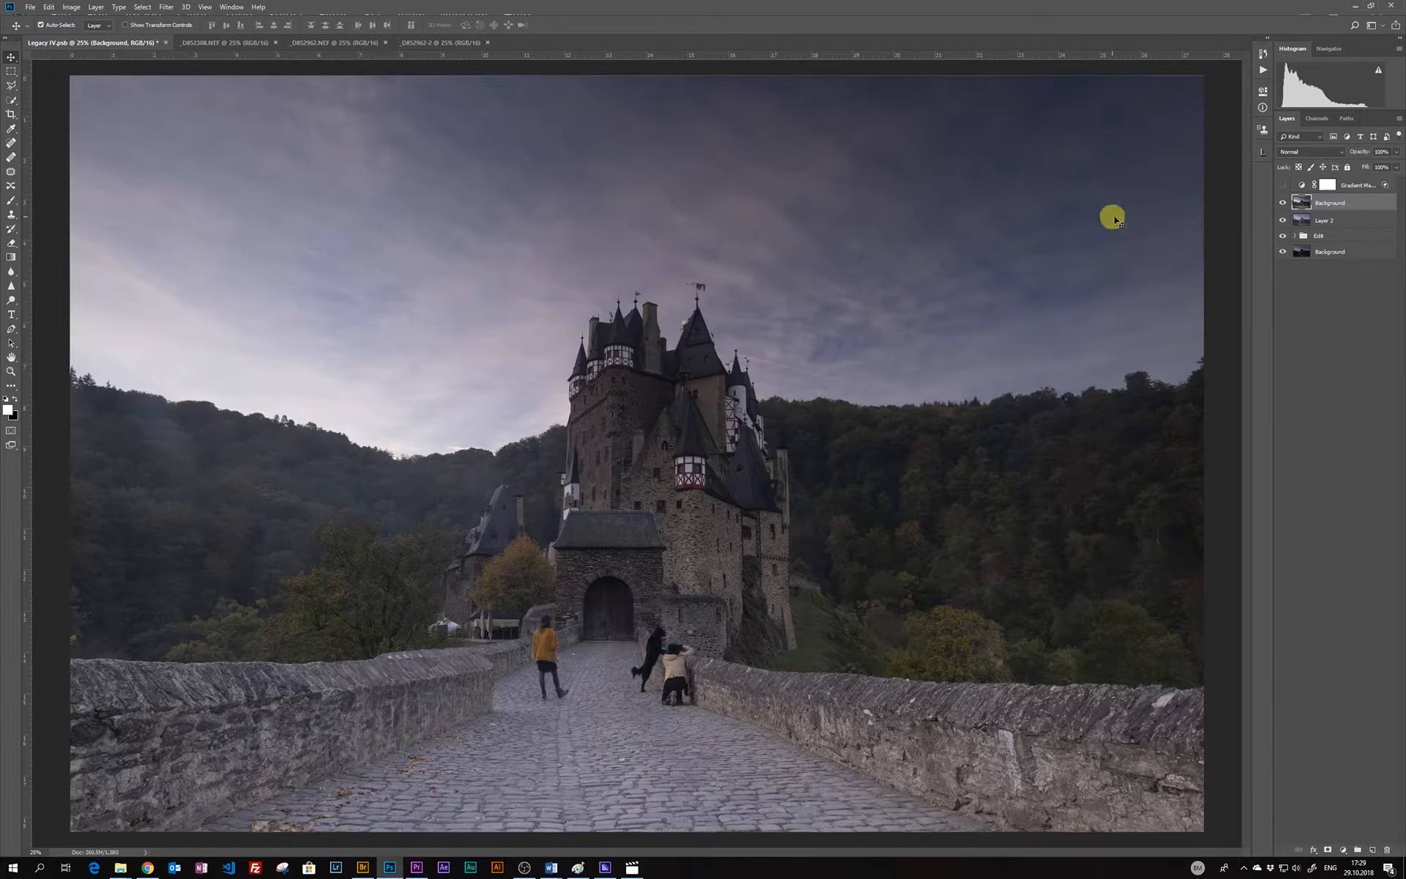
Auto-align the duplicated Background layer with Layer 2 using the Auto projection
shift+click(1315, 224)
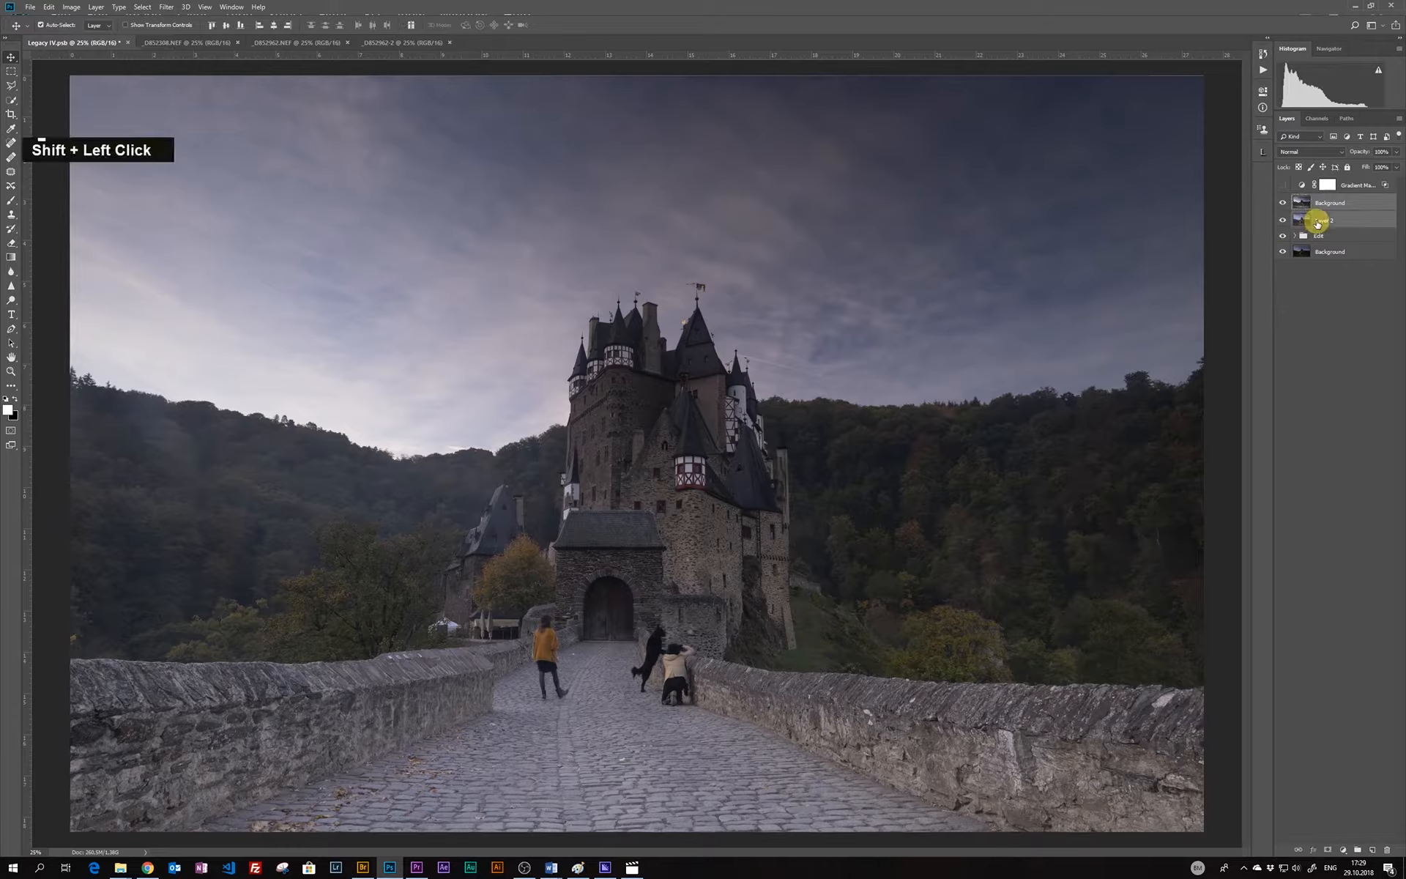
click(49, 7)
click(78, 257)
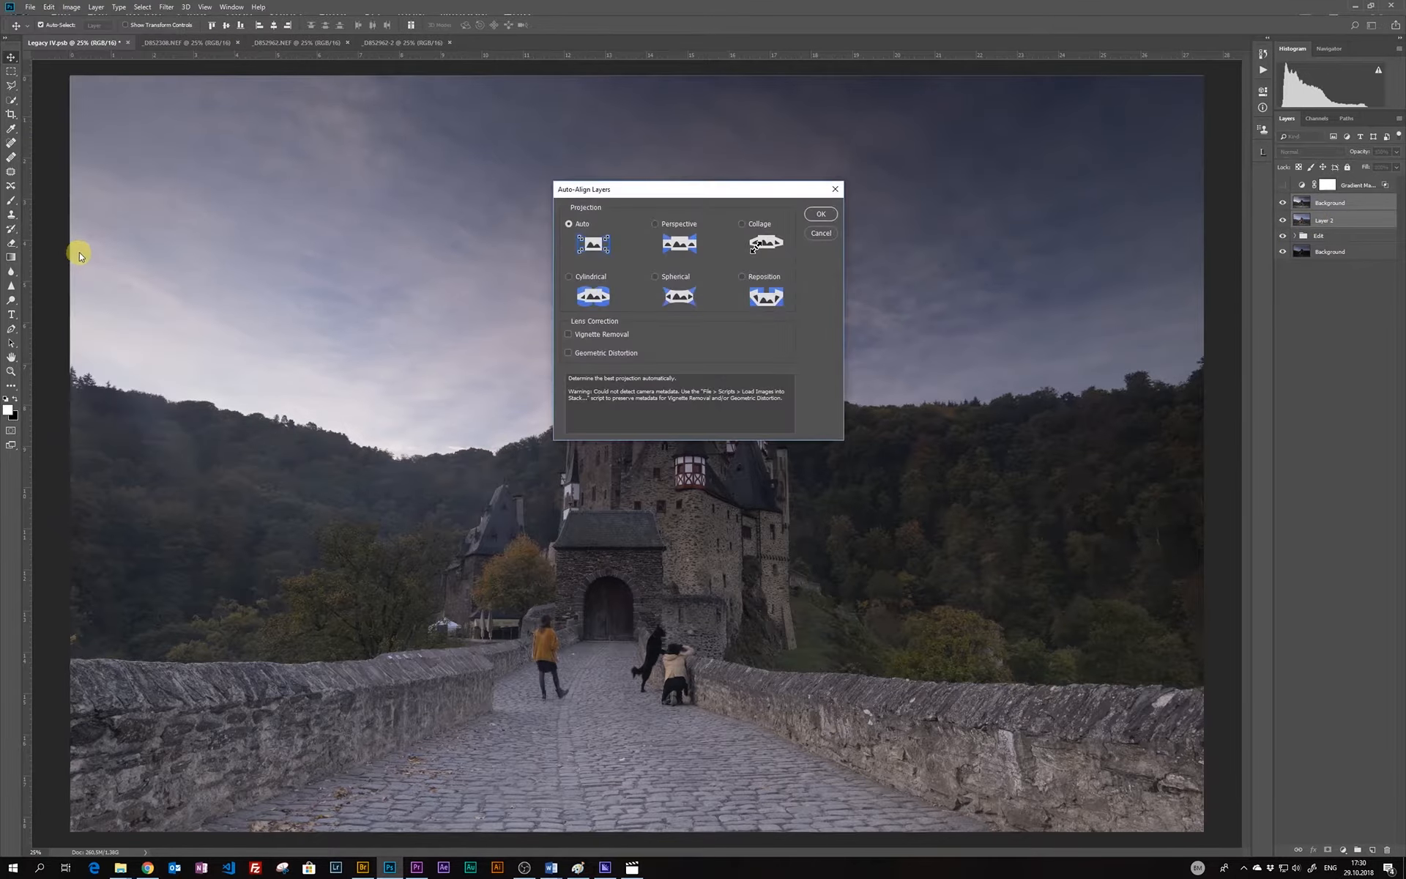
key(Return)
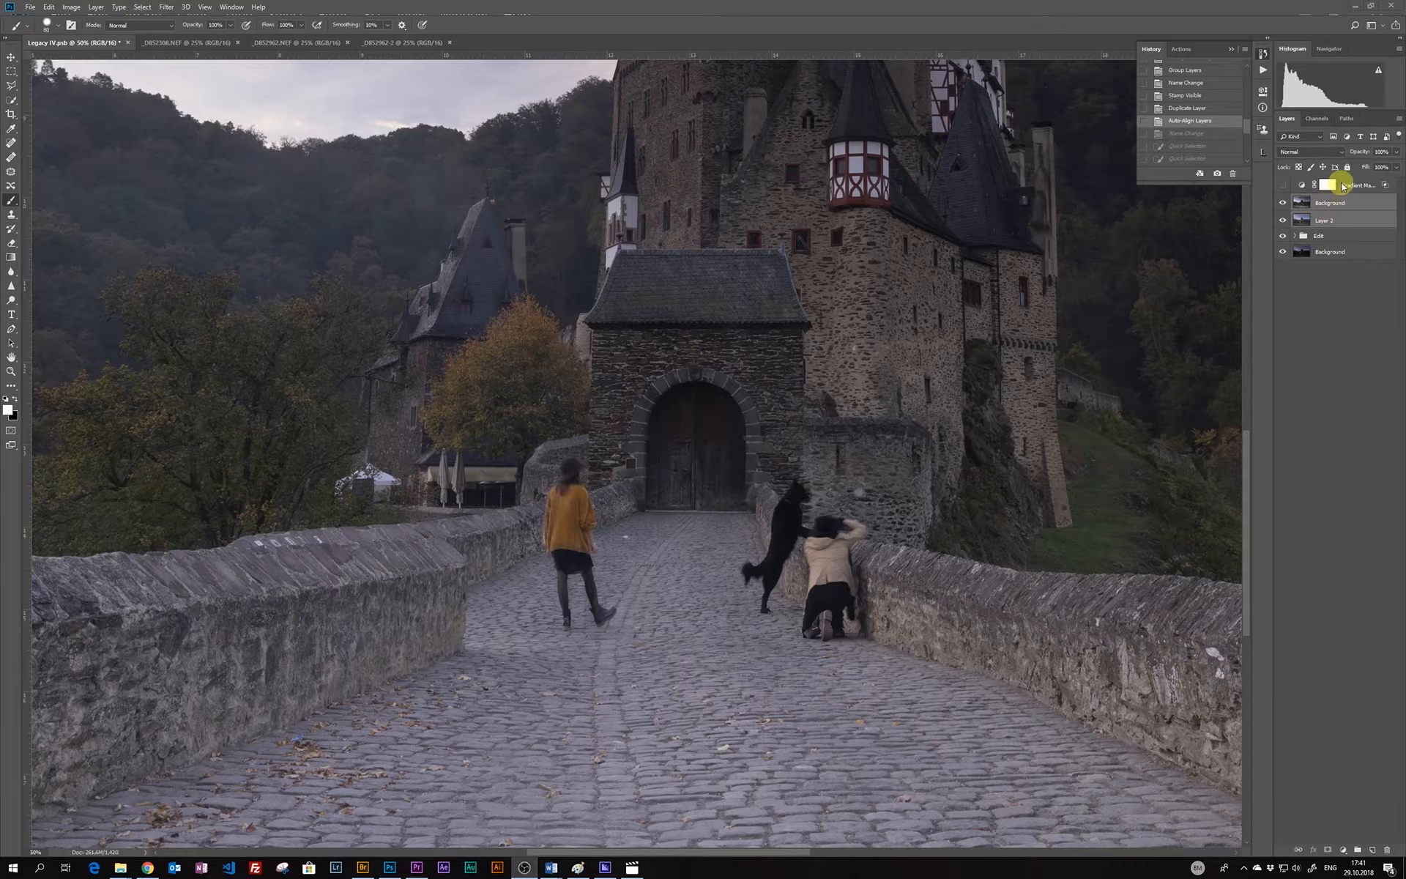
Rename the duplicated photo layer "Foreground" and lower its opacity to about 54%
click(1384, 203)
double_click(1340, 203)
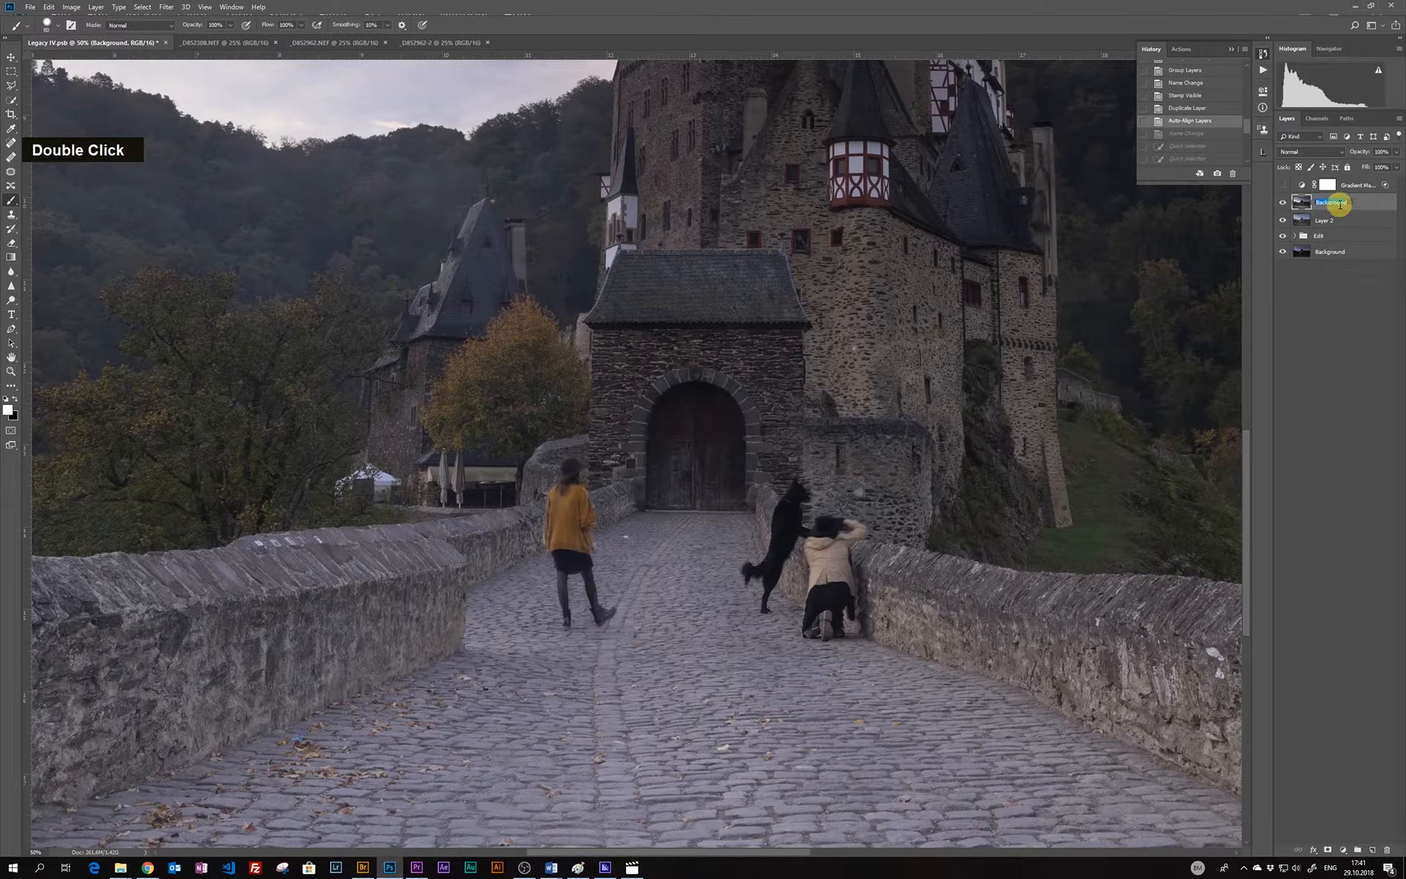
text(Foreground)
key(Return)
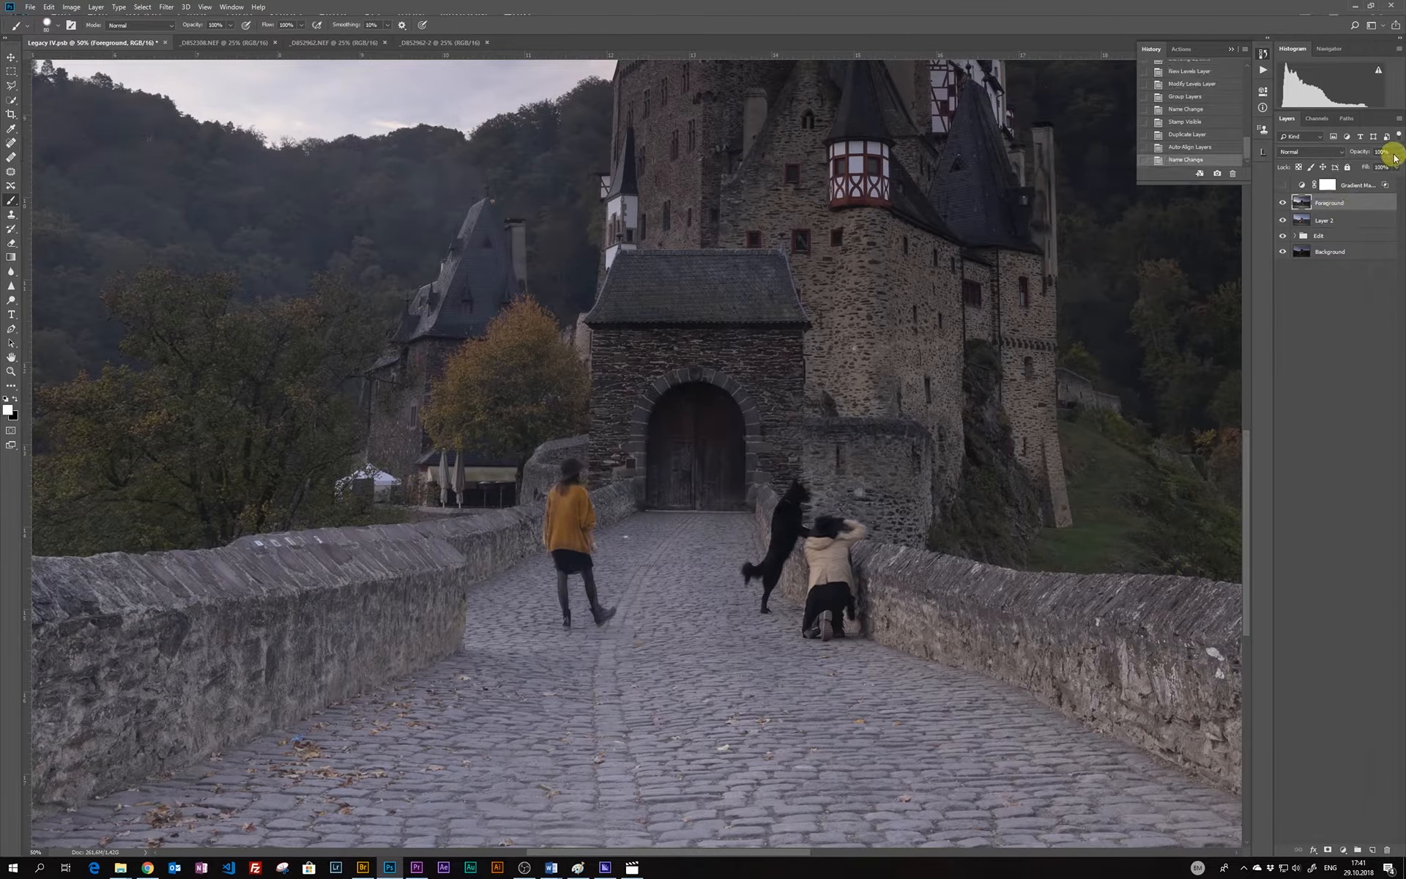
drag(1386, 167, 1375, 168)
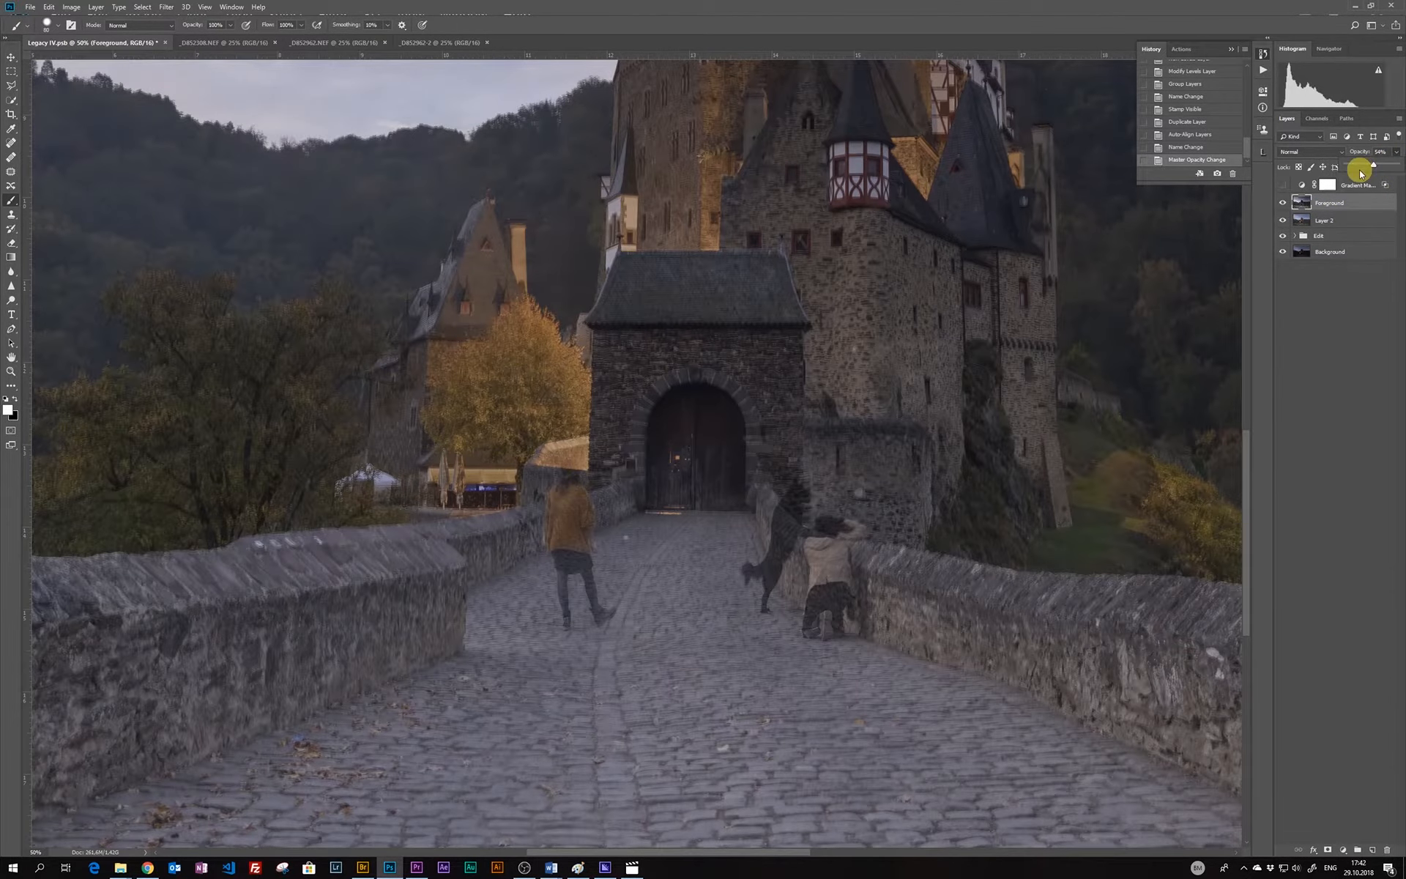
Nudge the Foreground layer sideways until its details line up with Layer 2 around the gate and tree
key(ctrl+plus)
key(ctrl+plus)
key(space)
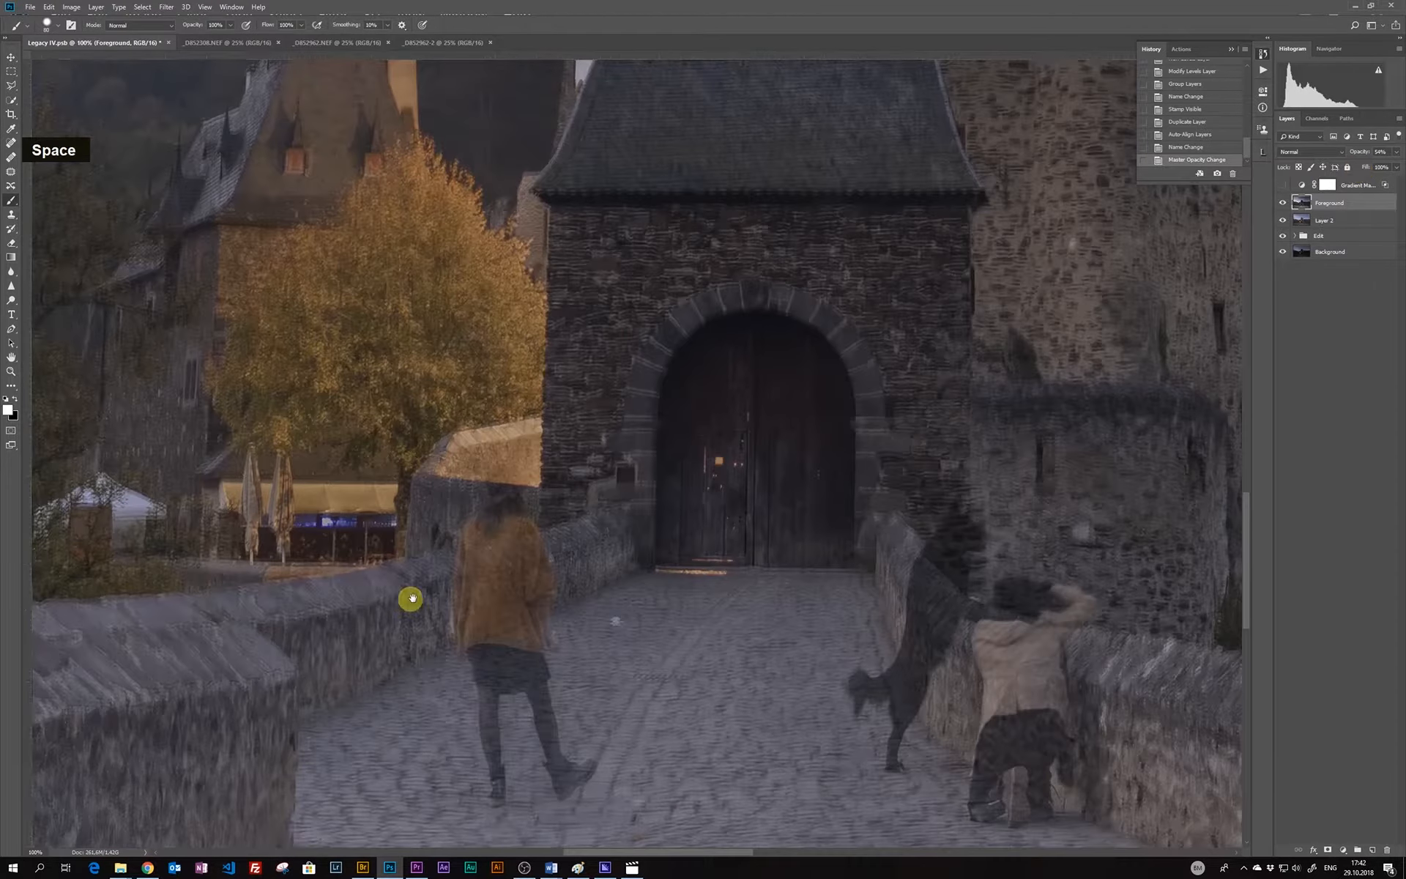
drag(408, 596, 763, 504)
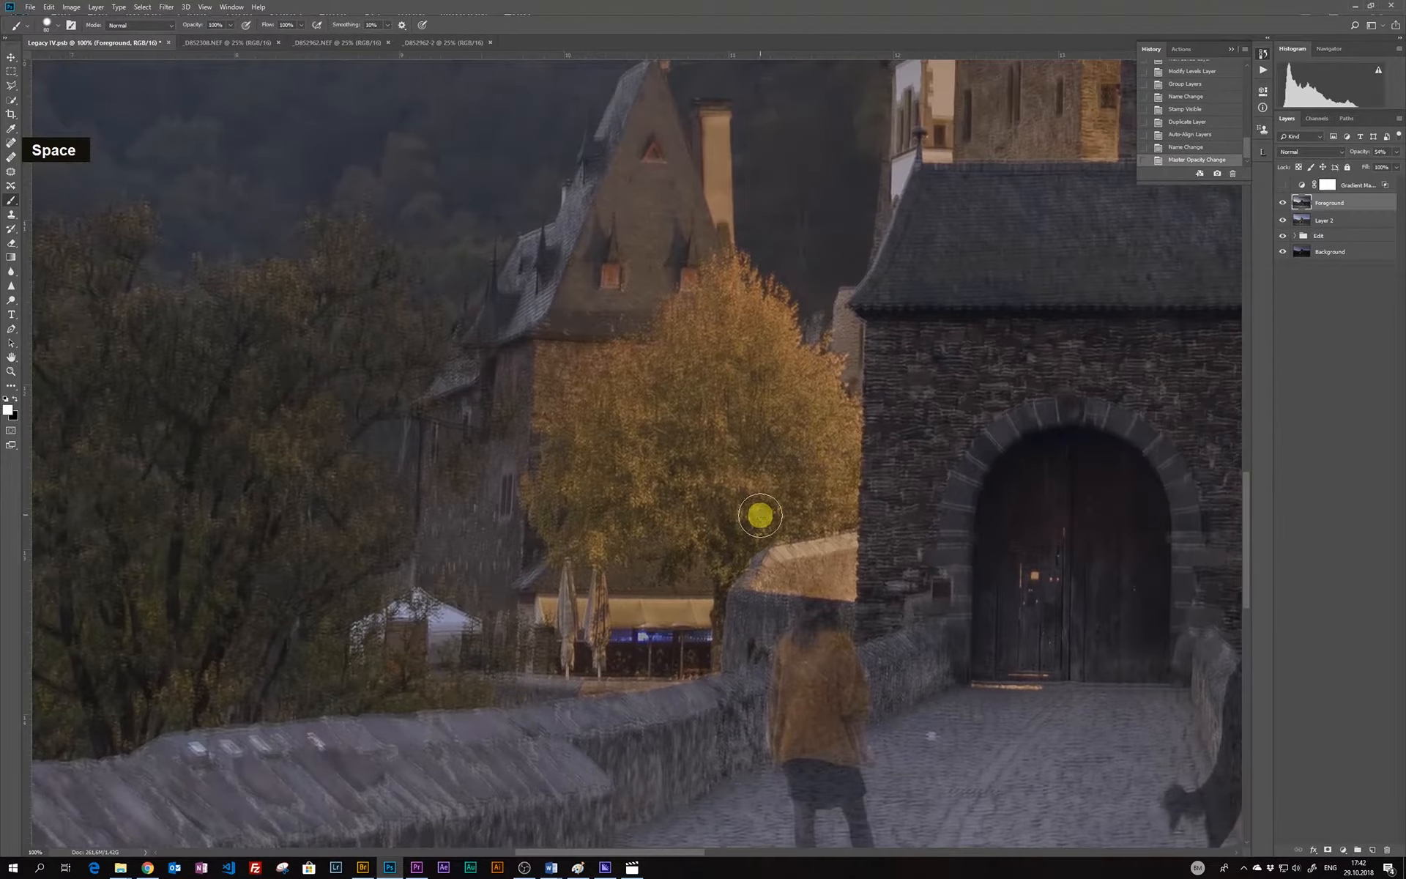
key(v)
key(Left)
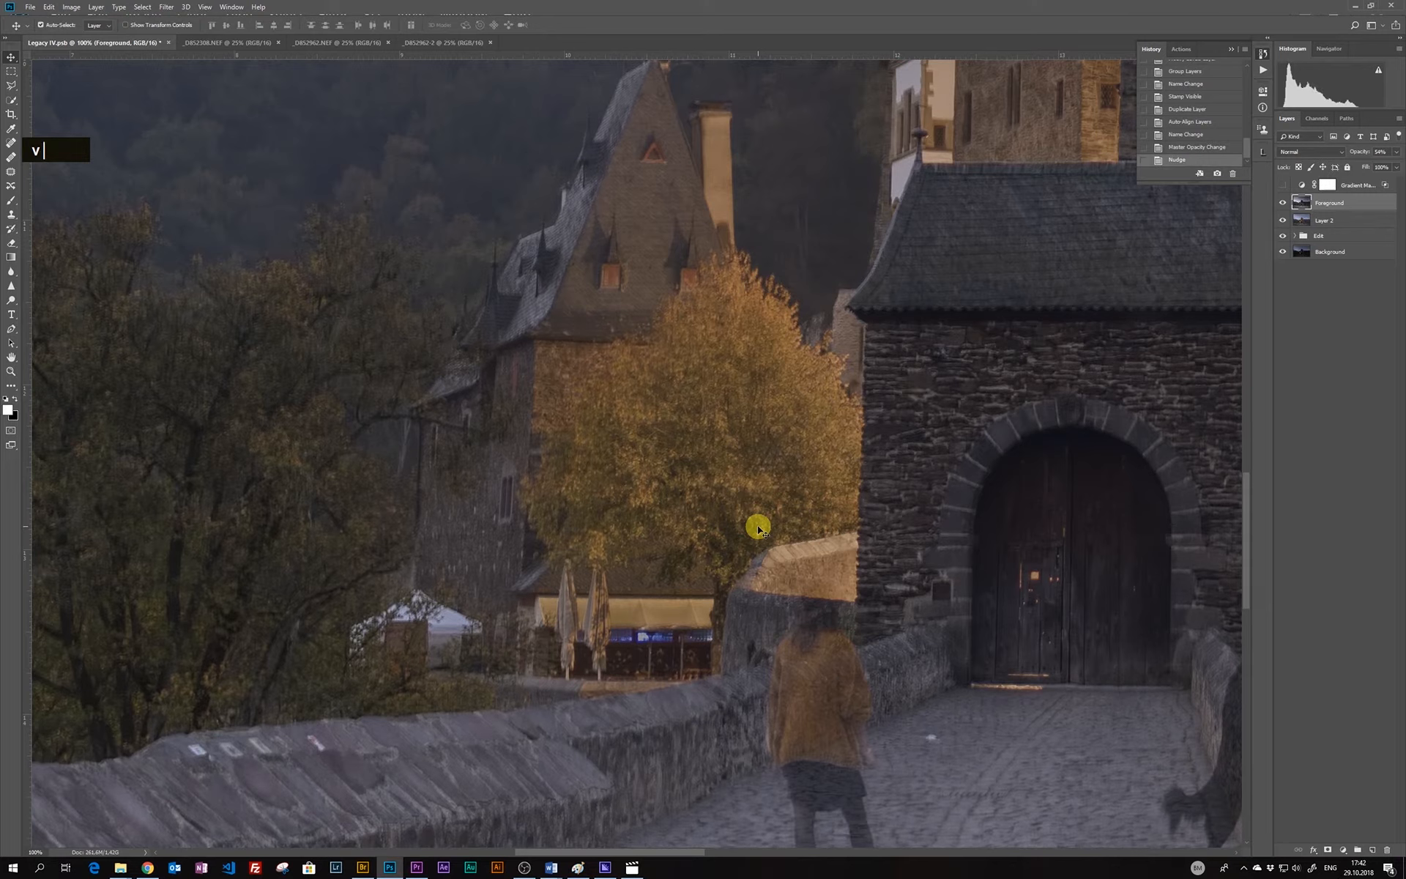
key(Left)
key(Left)
key(Left)
key(Left)
key(Right)
key(Left)
key(Left)
key(Left)
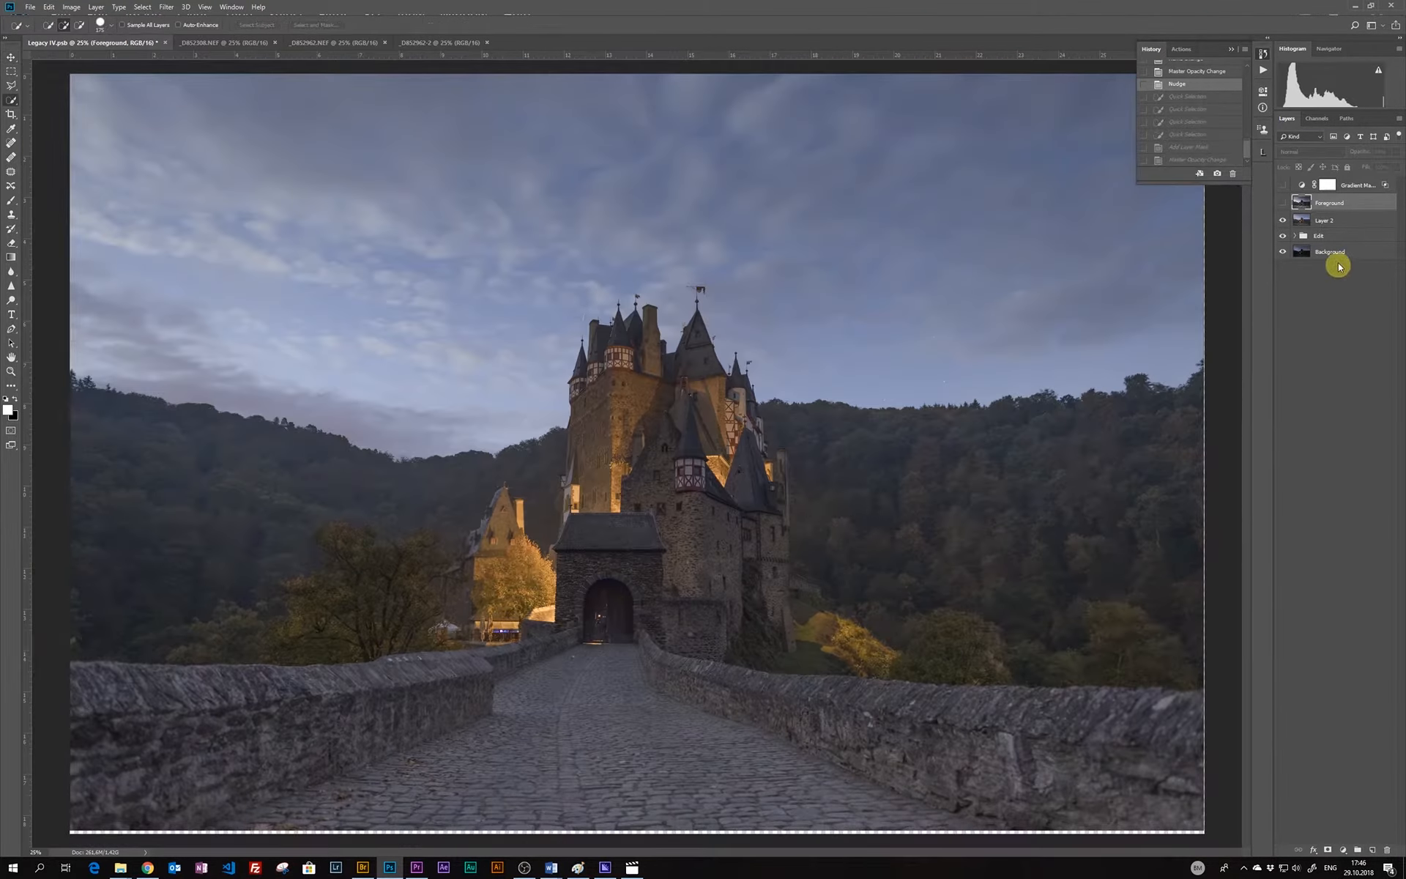
Quick-select the stone walls and cobbled path on Layer 2, subtracting the area in front of the castle gate
click(1341, 222)
key(w)
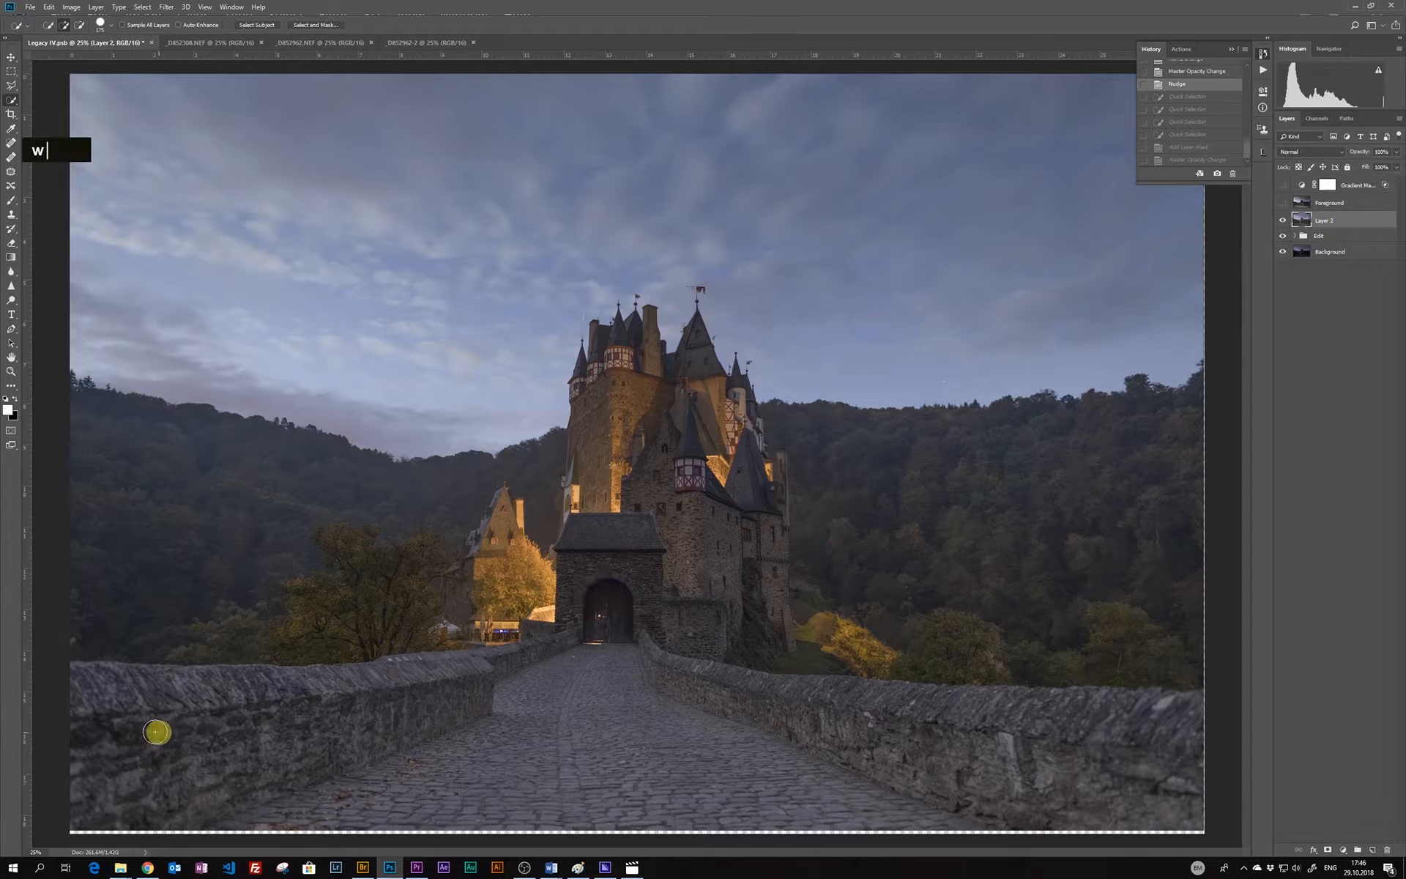
mouse_move(156, 732)
mouse_down()
mouse_move(203, 714)
mouse_move(1070, 761)
mouse_move(1094, 748)
mouse_move(933, 723)
mouse_up()
alt+click(506, 634)
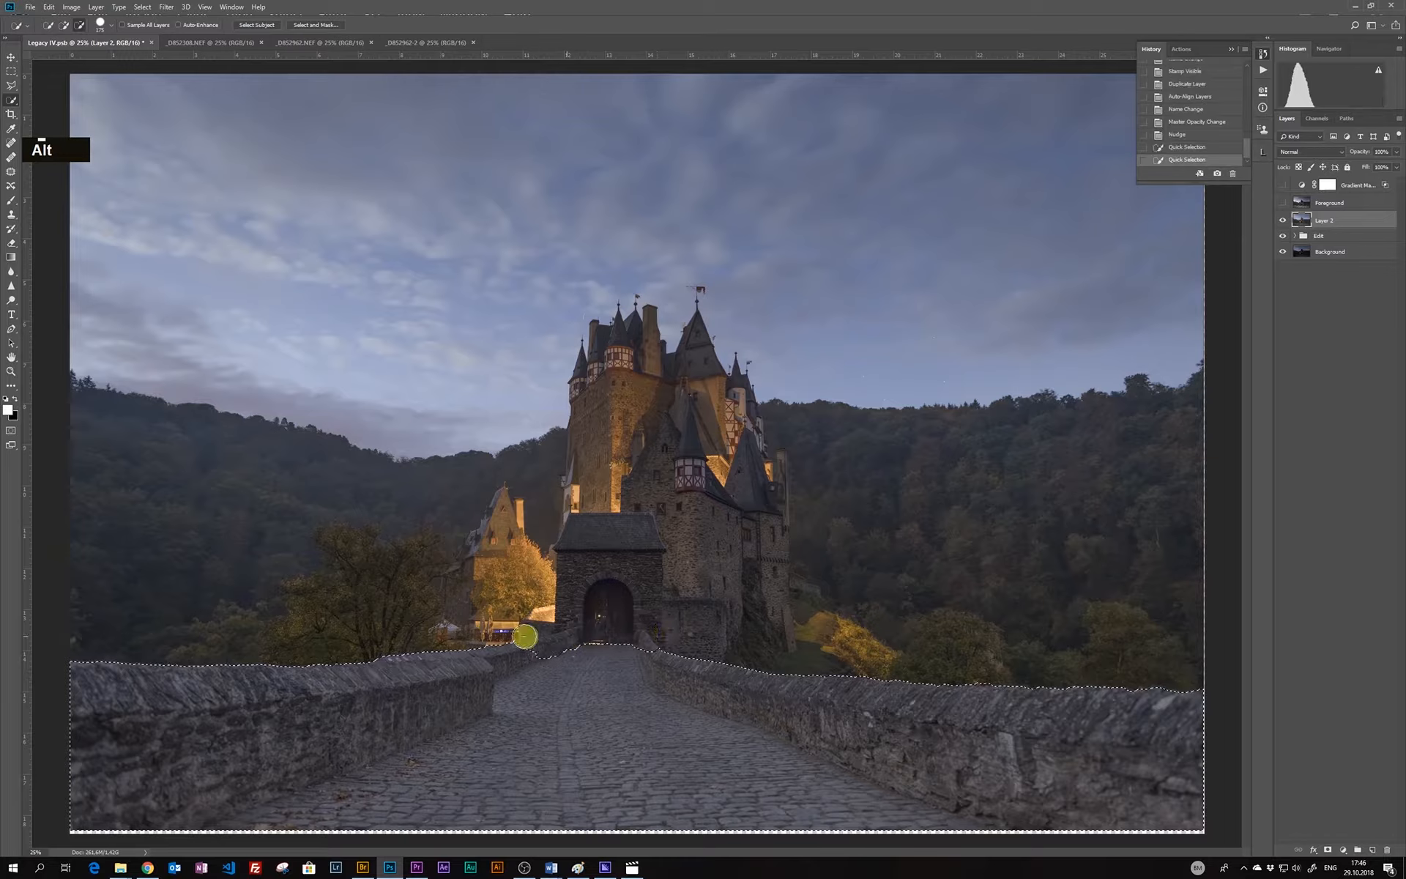
drag(524, 636, 550, 627)
mouse_move(531, 637)
mouse_down()
mouse_move(650, 610)
mouse_move(577, 640)
mouse_move(635, 637)
mouse_up()
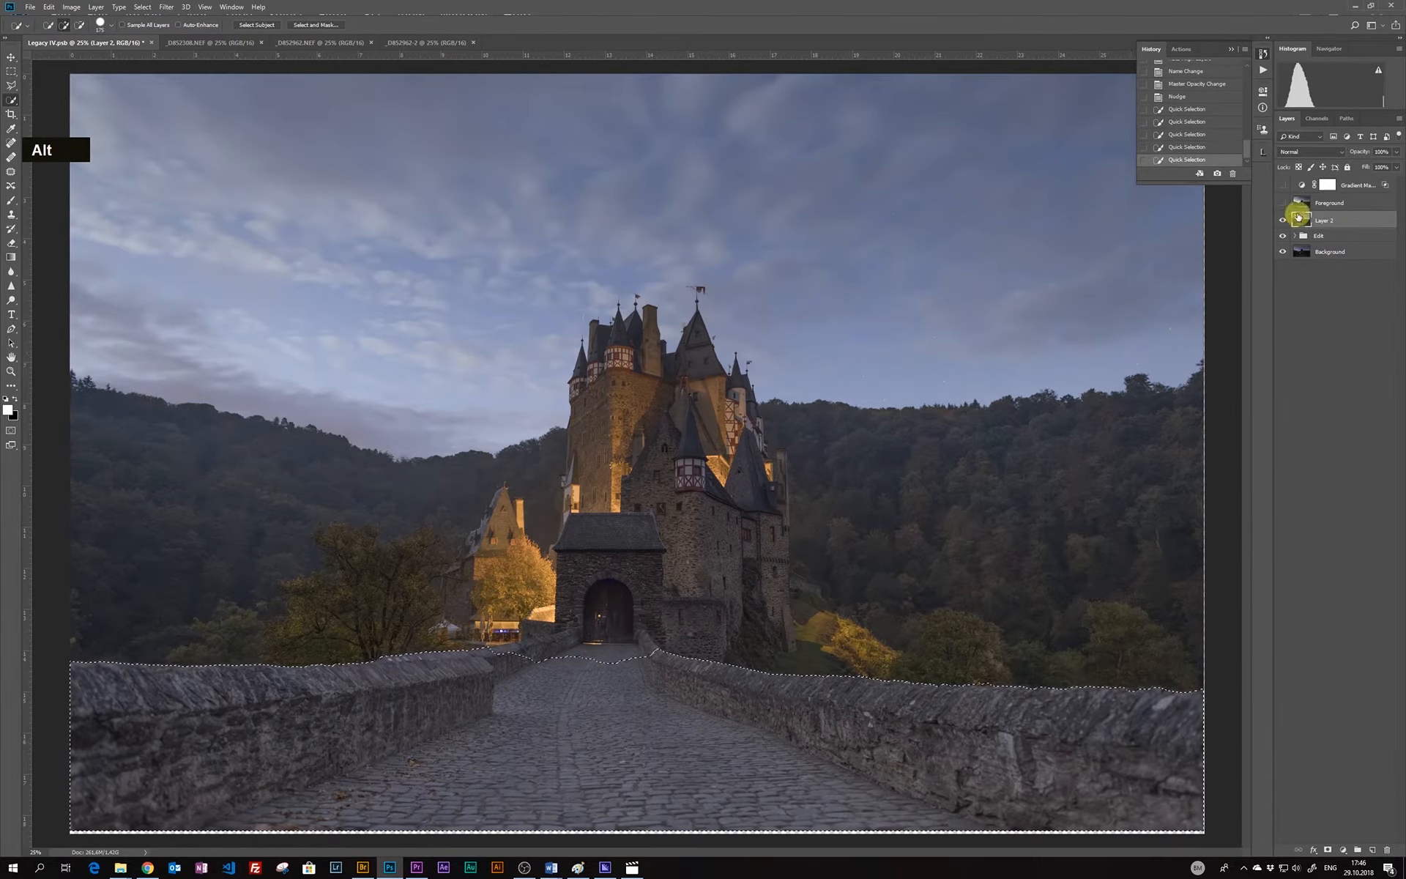
Show the Foreground layer again and set its opacity to 100%
click(1282, 202)
click(1331, 202)
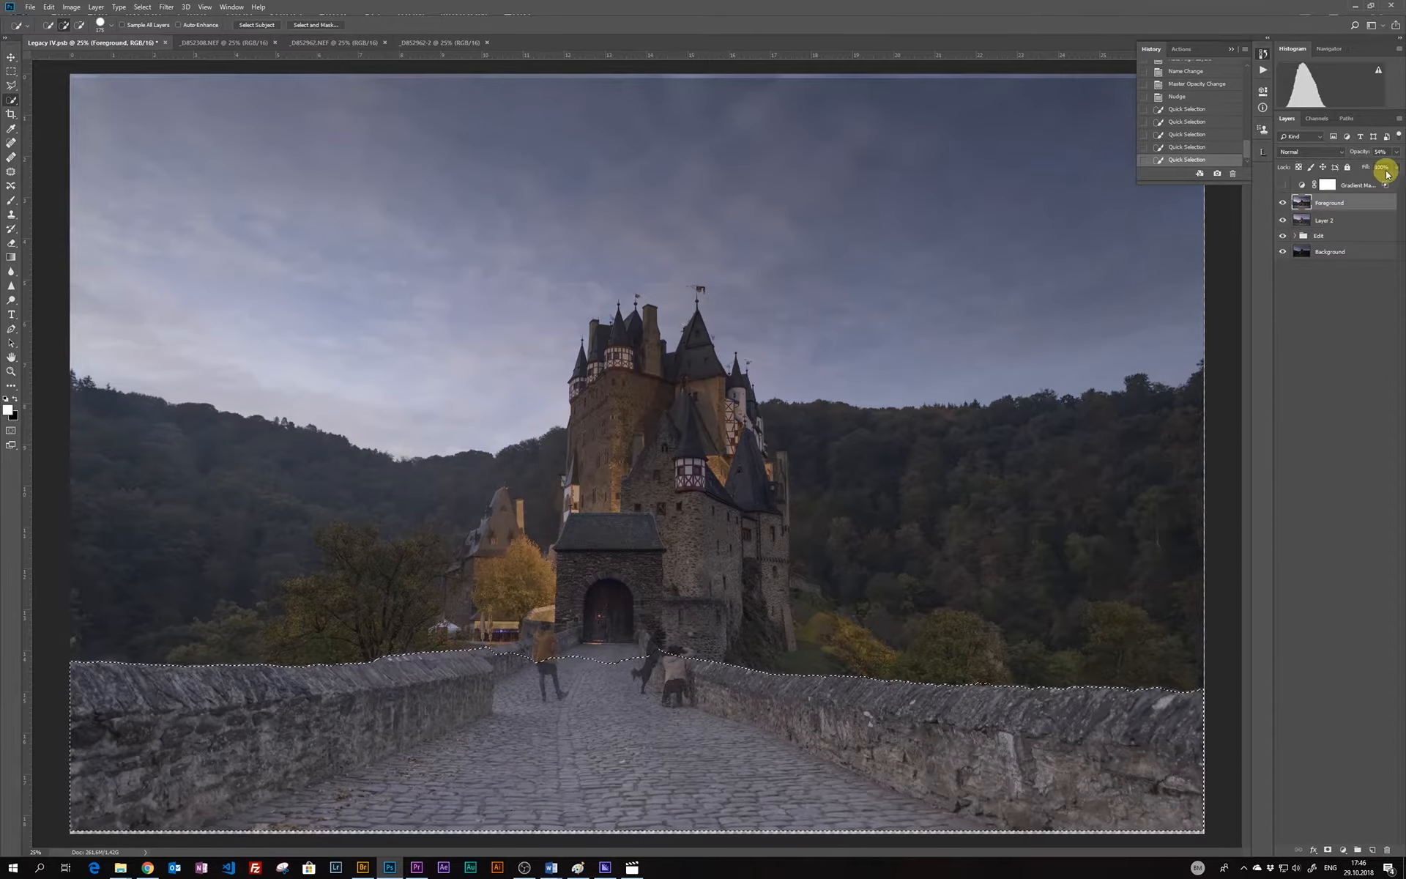
click(1396, 152)
drag(1374, 165, 1400, 163)
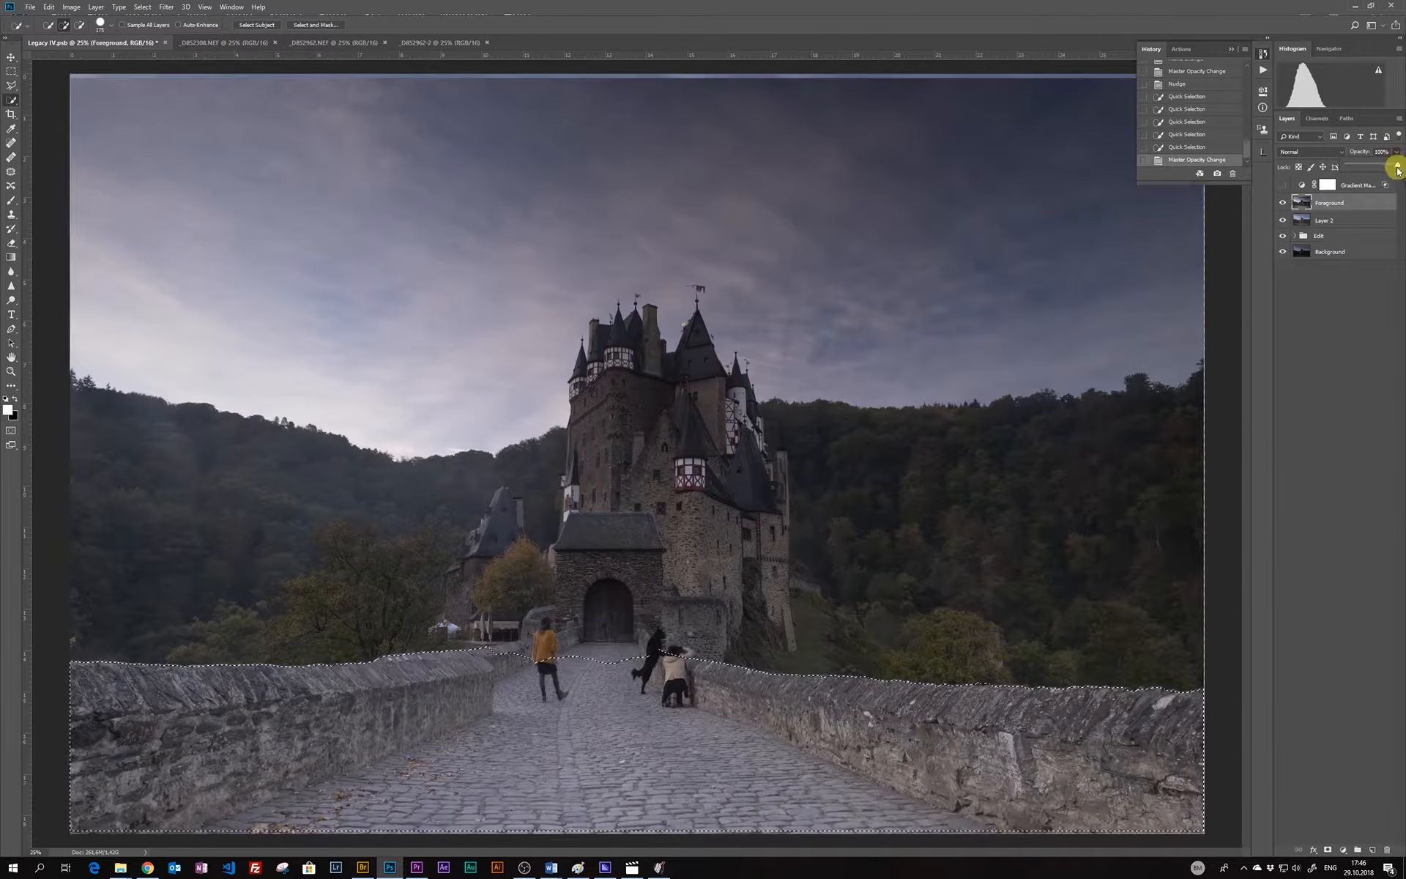
Add a layer mask to Foreground from the selection and ready the Brush tool with black
click(1328, 849)
key(b)
key(x)
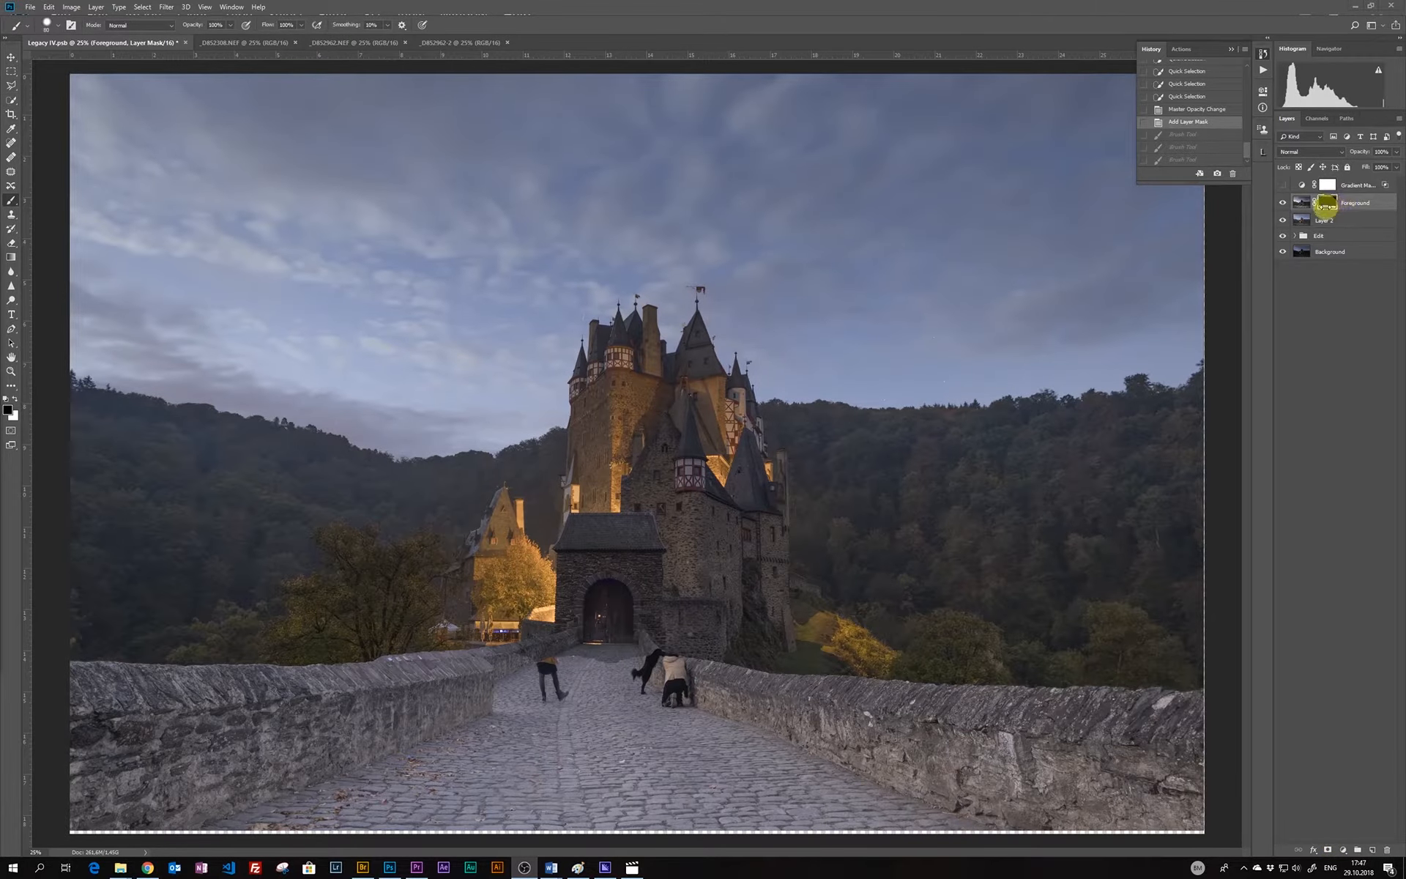
Load the Foreground mask as a selection with its outline hidden, and mask out the dog and two people on the path
ctrl+click(1325, 202)
key(ctrl+h)
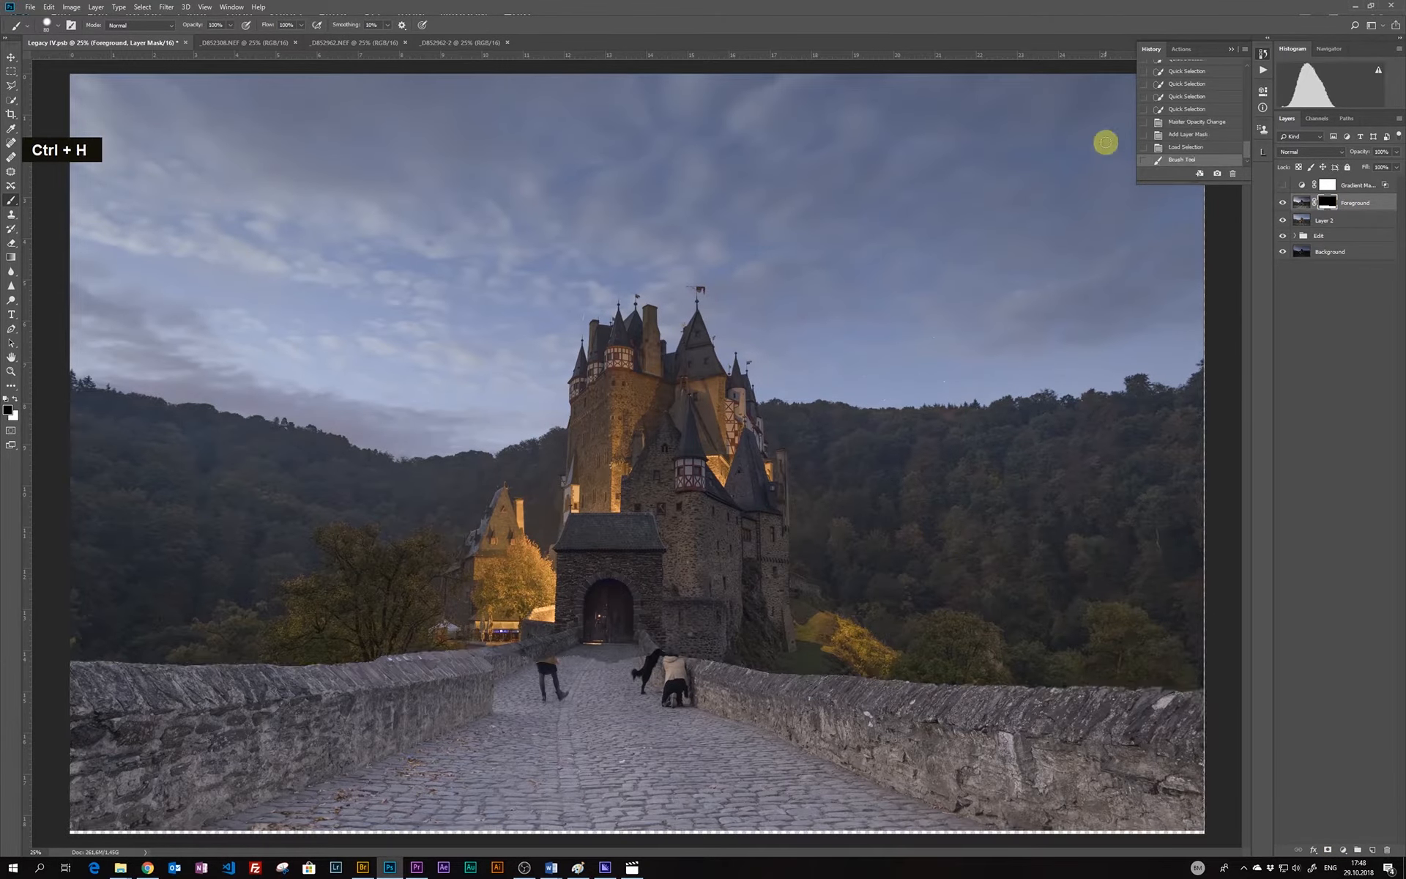
key(ctrl+plus)
key(ctrl+plus)
key(ctrl+plus)
key(ctrl+plus)
key(space)
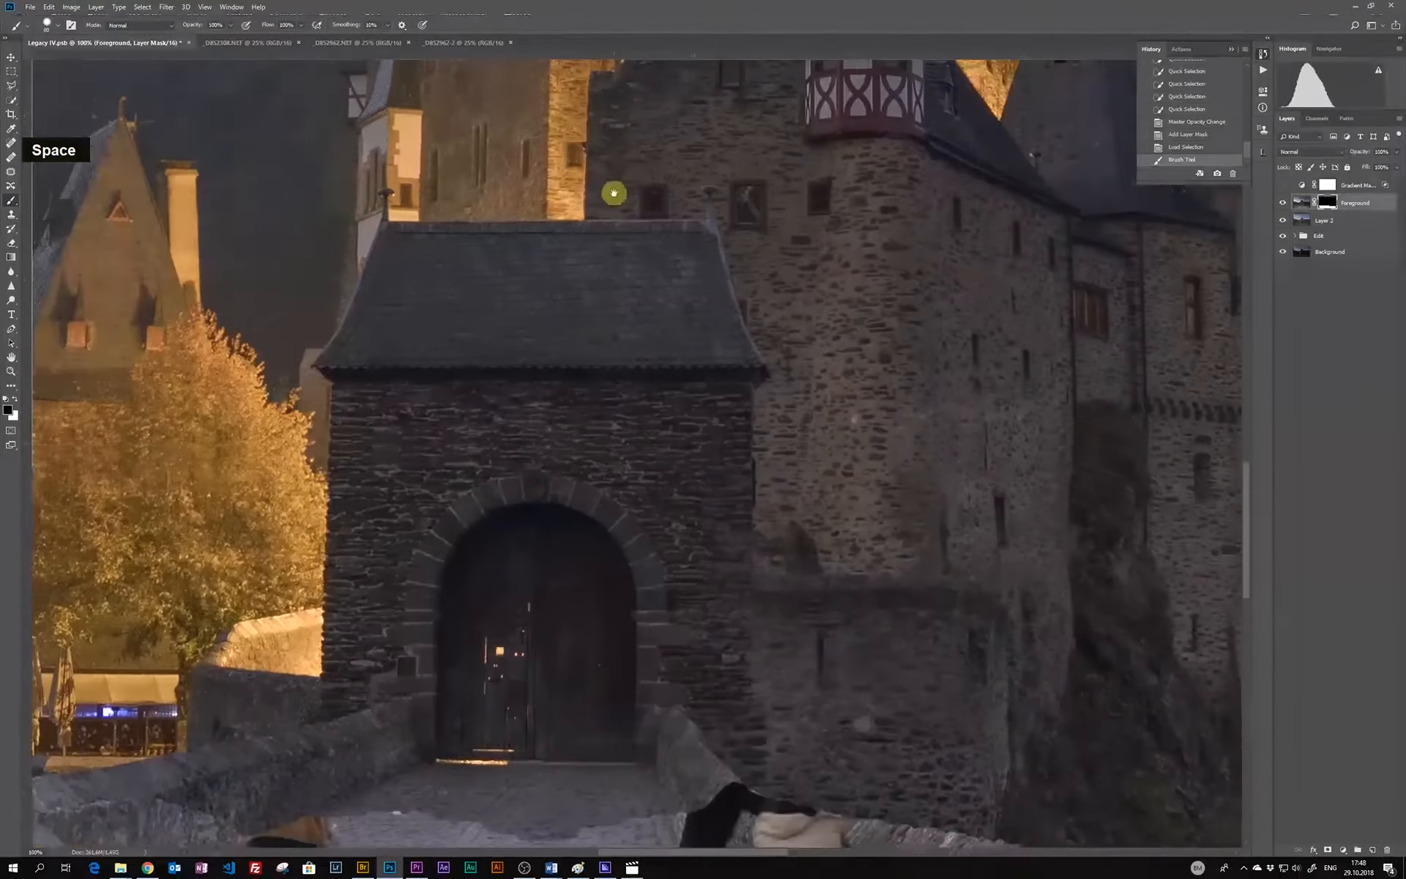
drag(614, 193, 722, 129)
key(b)
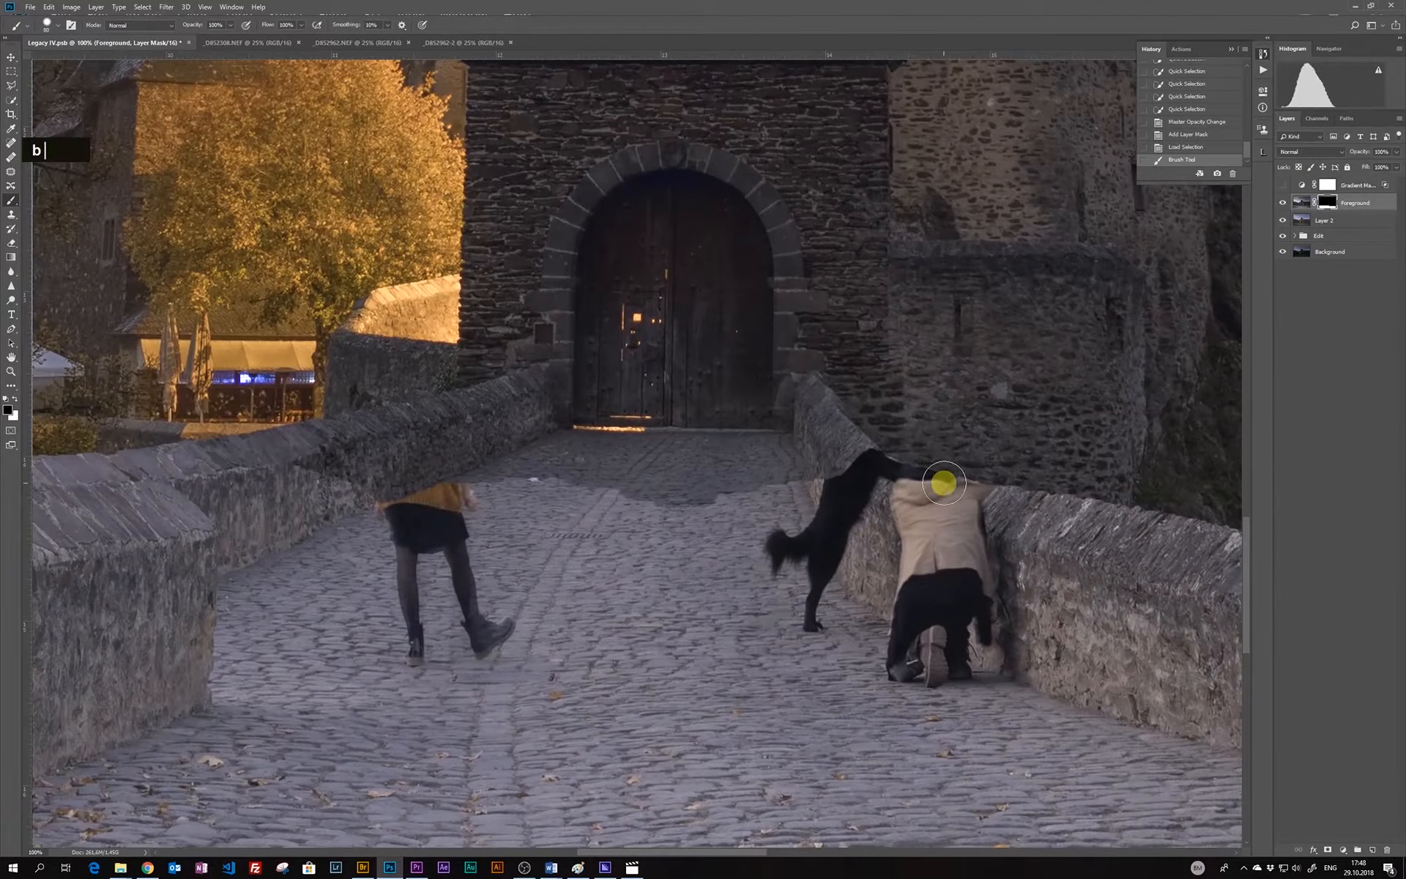
mouse_move(944, 482)
mouse_down()
mouse_move(849, 475)
mouse_move(785, 546)
mouse_move(830, 568)
mouse_move(903, 507)
mouse_move(892, 657)
mouse_move(940, 673)
mouse_move(972, 637)
mouse_move(977, 494)
mouse_move(933, 636)
mouse_move(918, 540)
mouse_move(979, 520)
mouse_up()
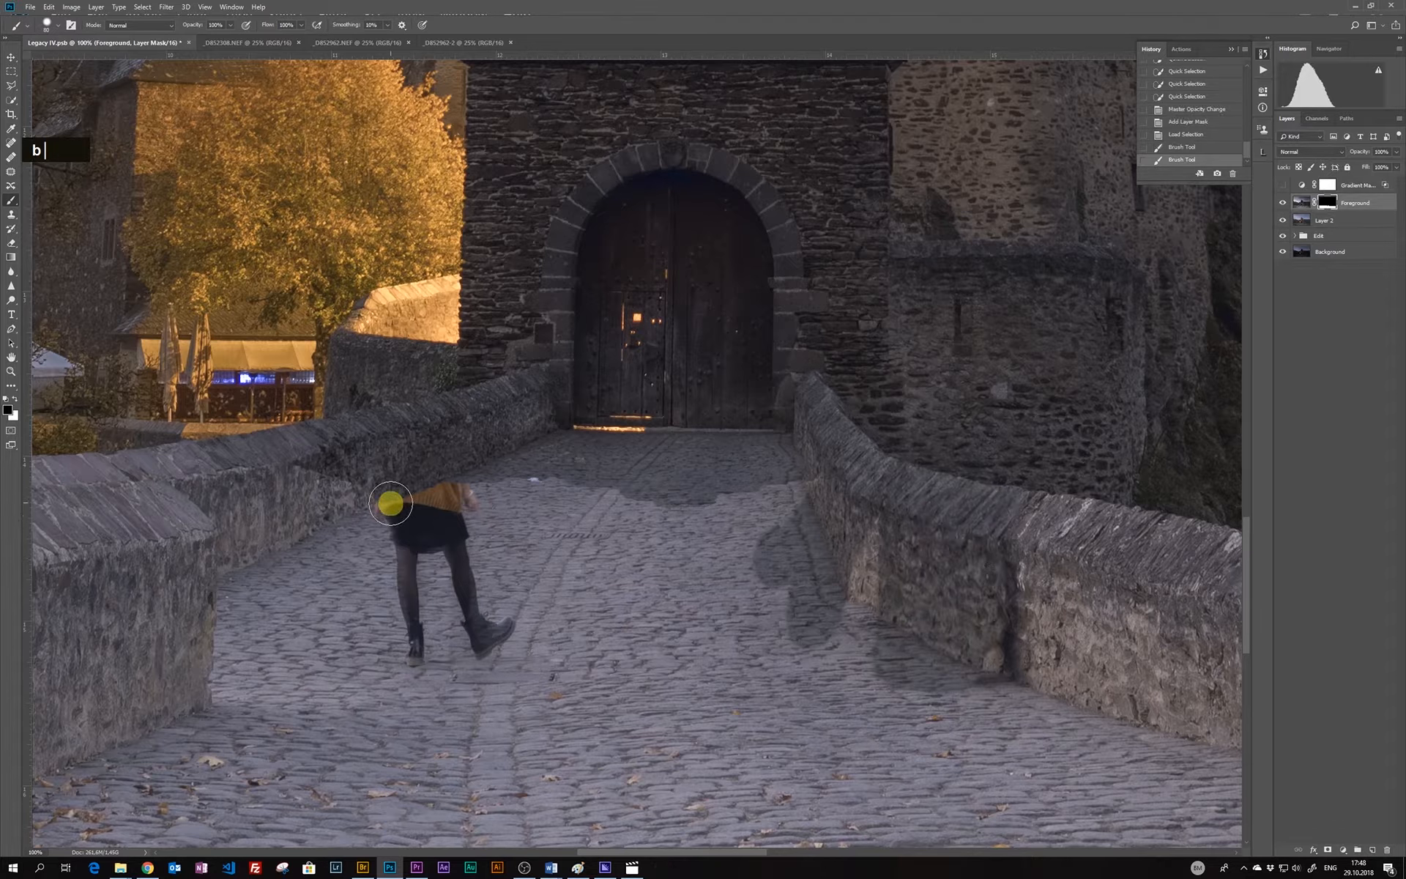
mouse_move(390, 503)
mouse_down()
mouse_move(416, 654)
mouse_move(497, 637)
mouse_move(464, 565)
mouse_move(426, 530)
mouse_move(472, 497)
mouse_move(366, 515)
mouse_up()
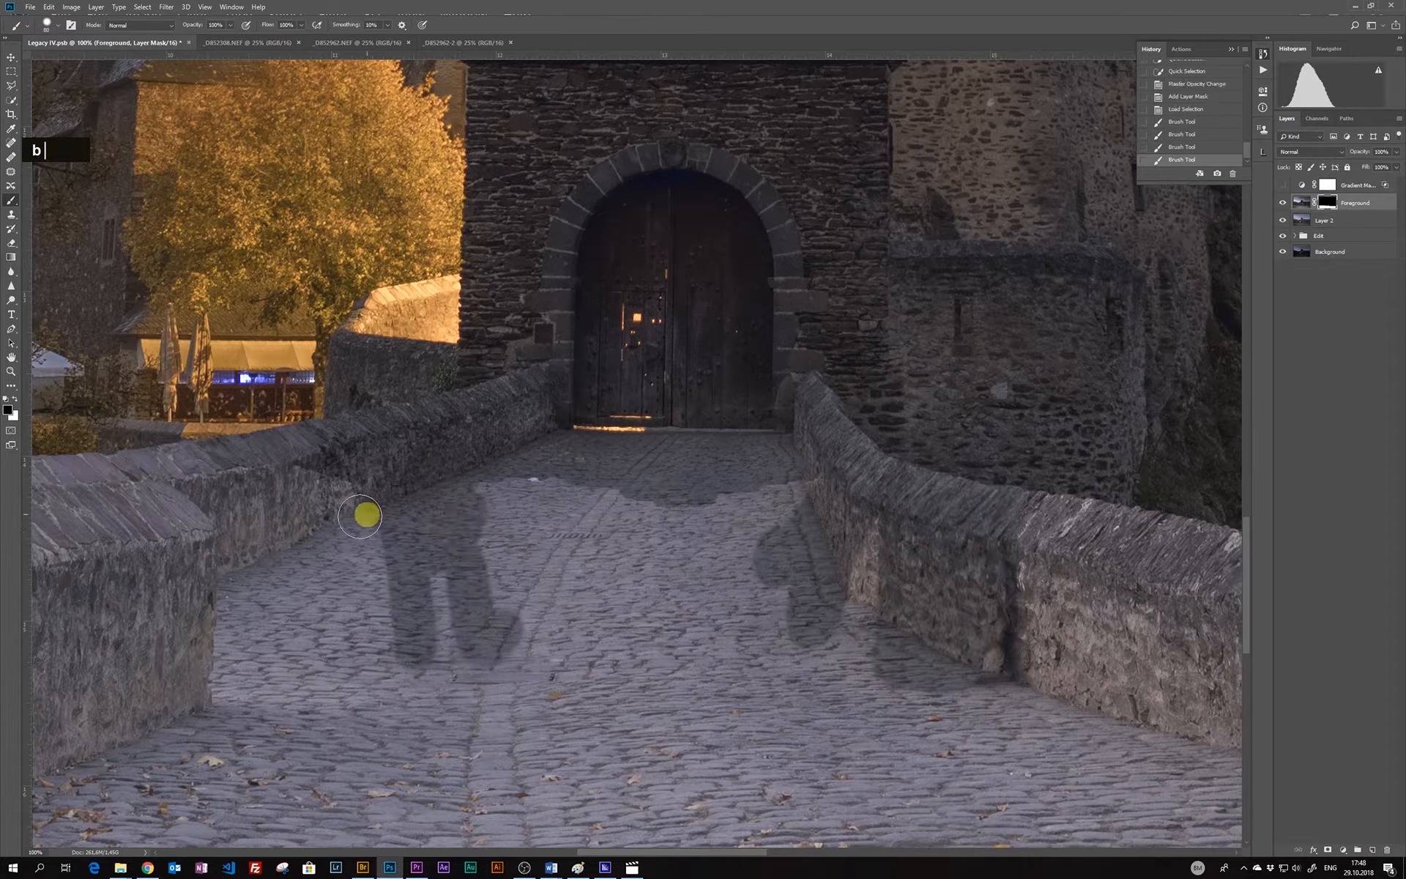
Paint black with a smaller brush on the Foreground mask beside the near wall corner and in a band across the cobbled path
key(odiaeresis)
key(odiaeresis)
key(odiaeresis)
key(odiaeresis)
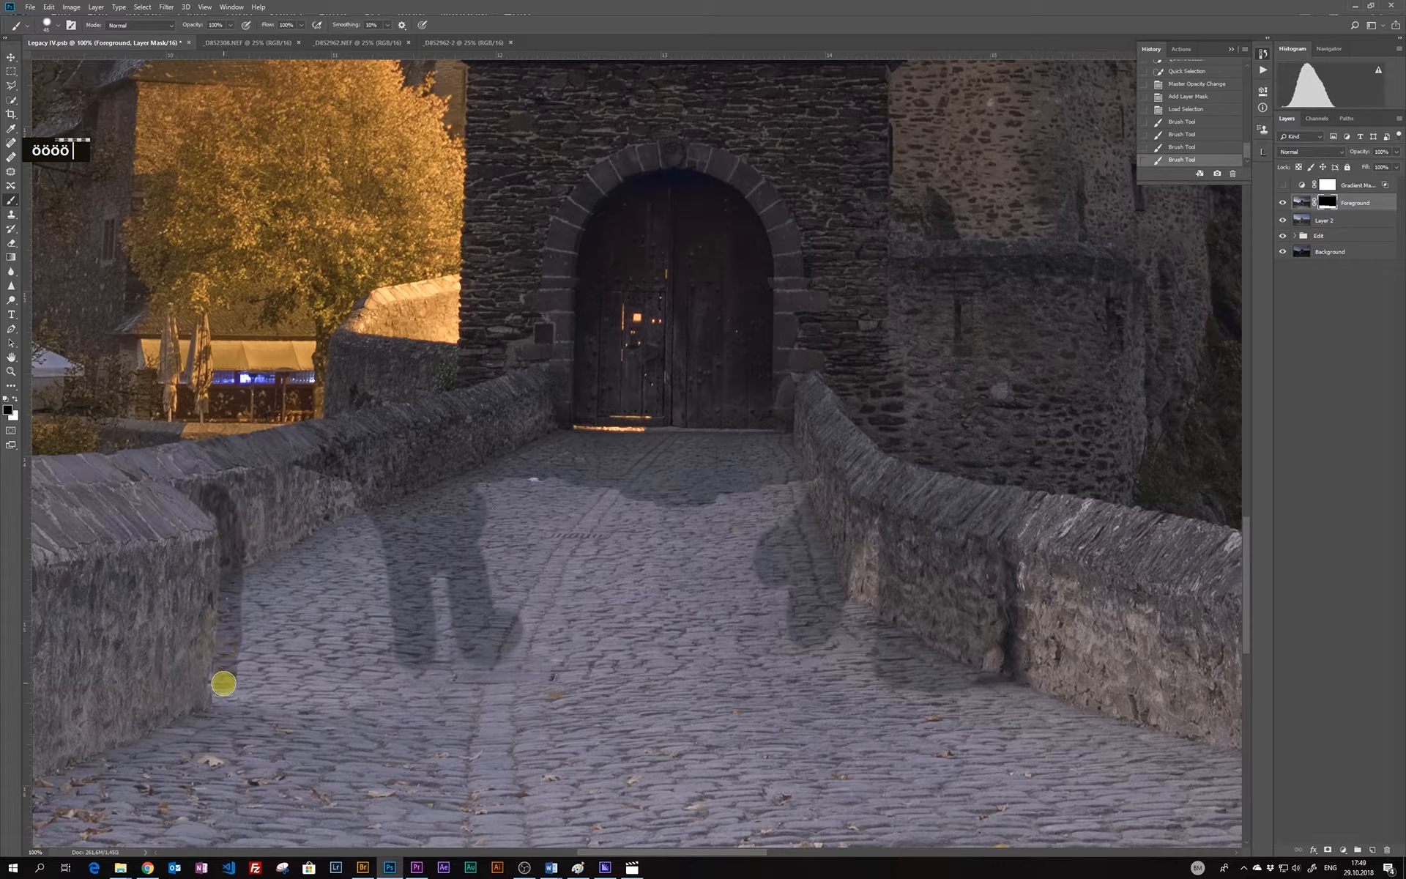
mouse_move(223, 683)
mouse_down()
mouse_move(375, 697)
mouse_move(774, 659)
mouse_move(882, 667)
mouse_up()
key(odiaeresis)
key(odiaeresis)
key(adiaeresis)
key(adiaeresis)
key(adiaeresis)
key(adiaeresis)
key(adiaeresis)
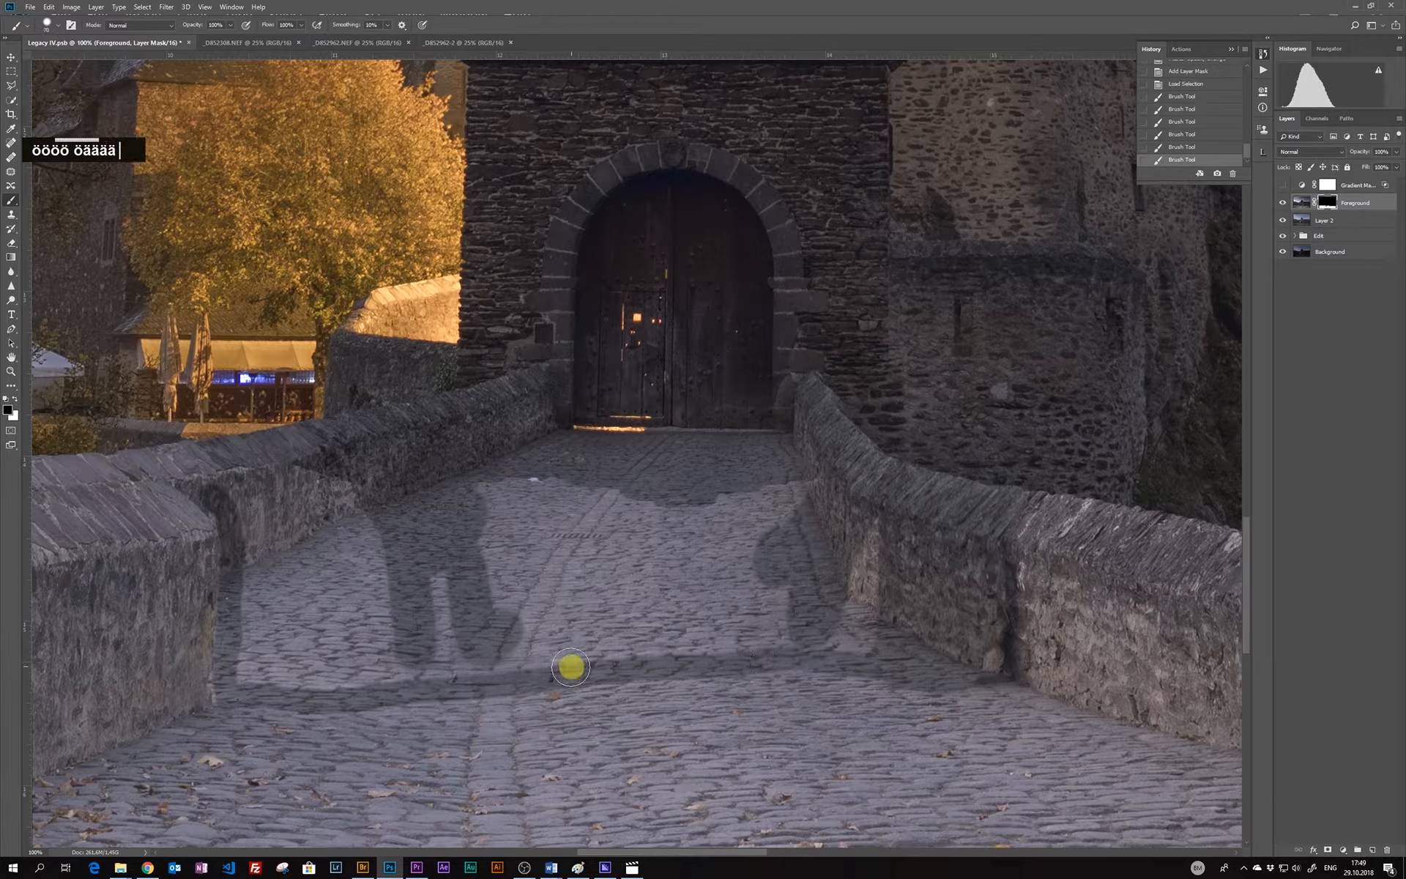
mouse_move(572, 665)
mouse_down()
mouse_move(989, 671)
mouse_move(1014, 622)
mouse_move(1017, 508)
mouse_move(1017, 583)
mouse_move(988, 648)
mouse_up()
Enlarge the brush and mask out the remaining bright Foreground cobbles between that band and the castle gate
key(adiaeresis)
key(adiaeresis)
key(adiaeresis)
key(adiaeresis)
mouse_move(819, 603)
mouse_down()
mouse_move(853, 623)
mouse_move(805, 501)
mouse_move(761, 516)
mouse_move(488, 486)
mouse_move(244, 484)
mouse_move(268, 570)
mouse_move(260, 657)
mouse_move(331, 659)
mouse_move(324, 552)
mouse_move(268, 638)
mouse_move(399, 657)
mouse_move(514, 619)
mouse_move(499, 532)
mouse_move(631, 581)
mouse_move(568, 596)
mouse_up()
Set the brush opacity to 10% and soften the Foreground mask's transition across the path and along the stone walls
key(1)
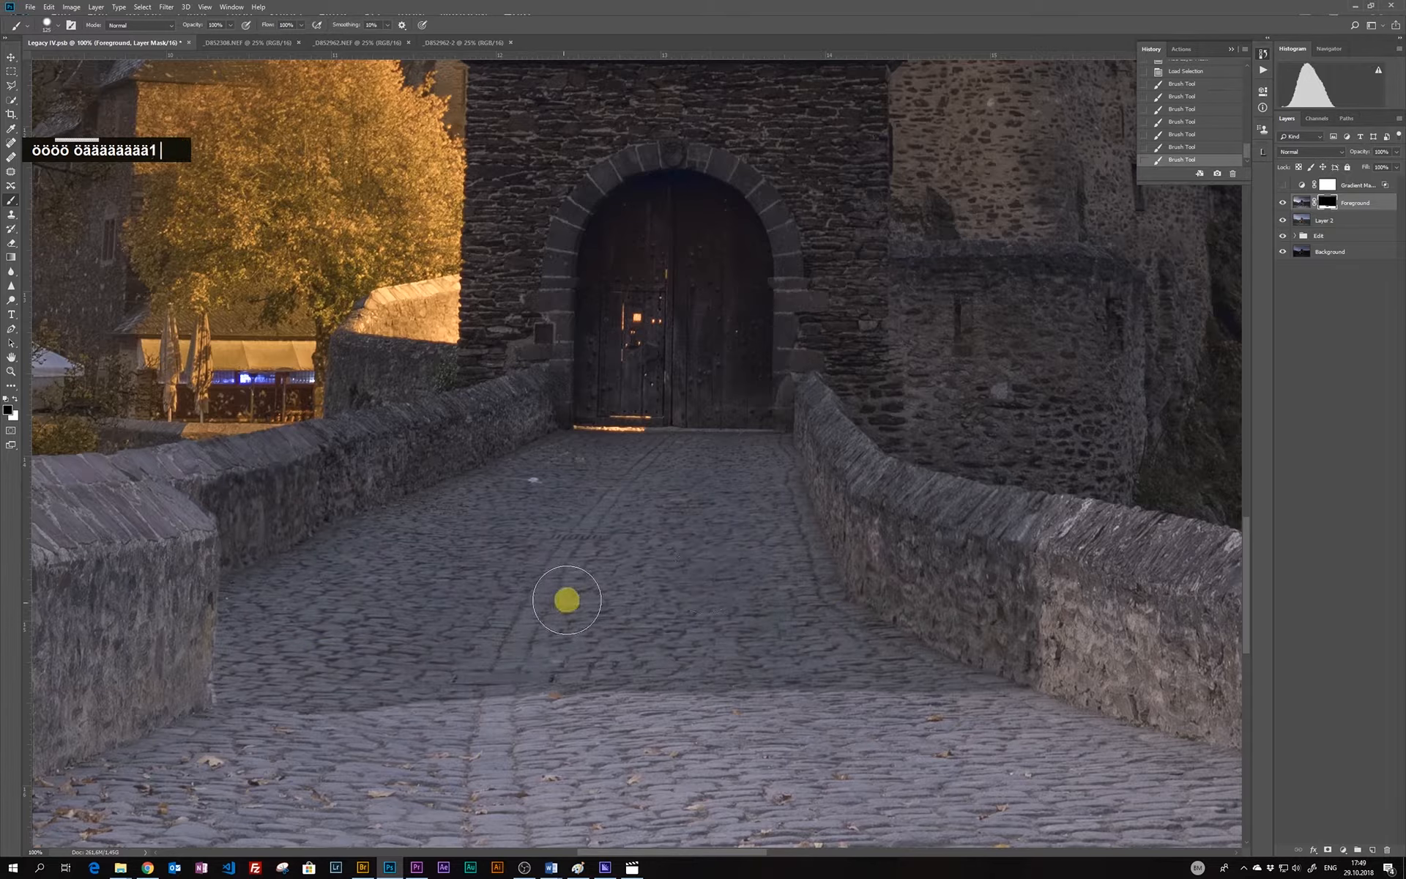
mouse_move(585, 691)
mouse_down()
mouse_move(681, 678)
mouse_move(311, 710)
mouse_move(468, 687)
mouse_move(244, 700)
mouse_up()
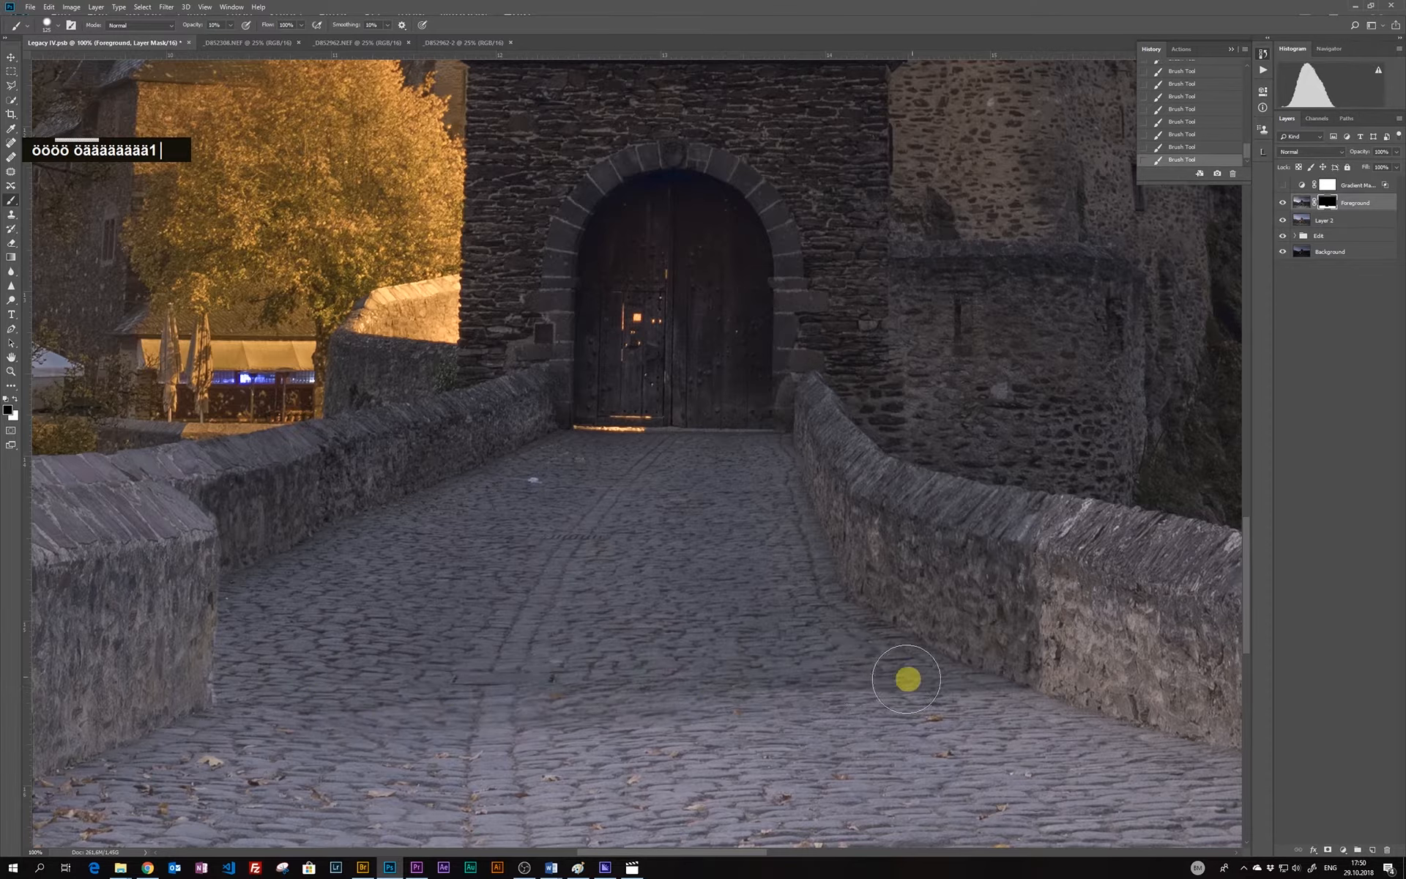
double_click(901, 677)
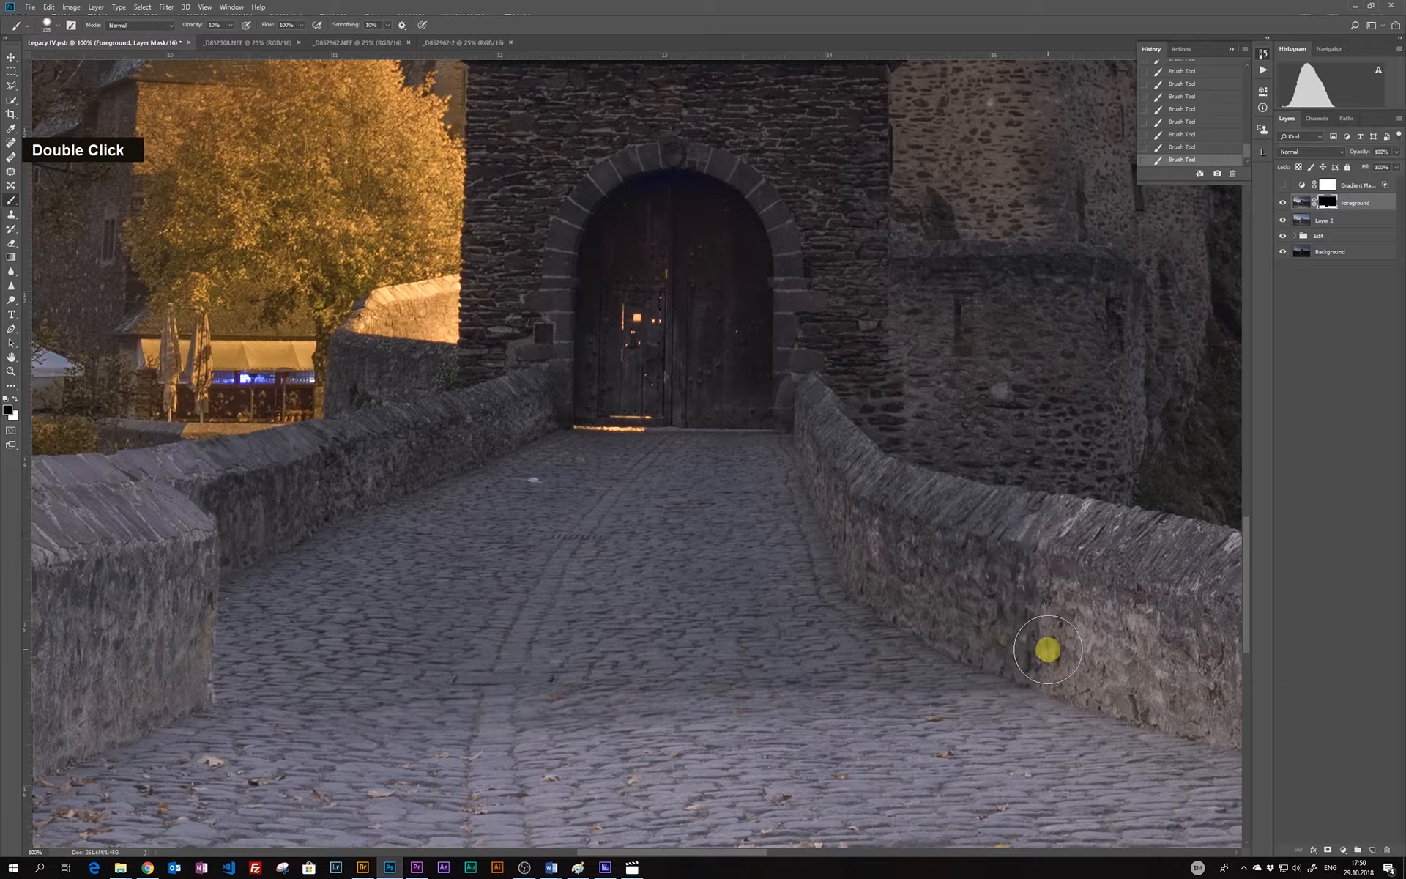
key(odiaeresis)
key(odiaeresis)
key(odiaeresis)
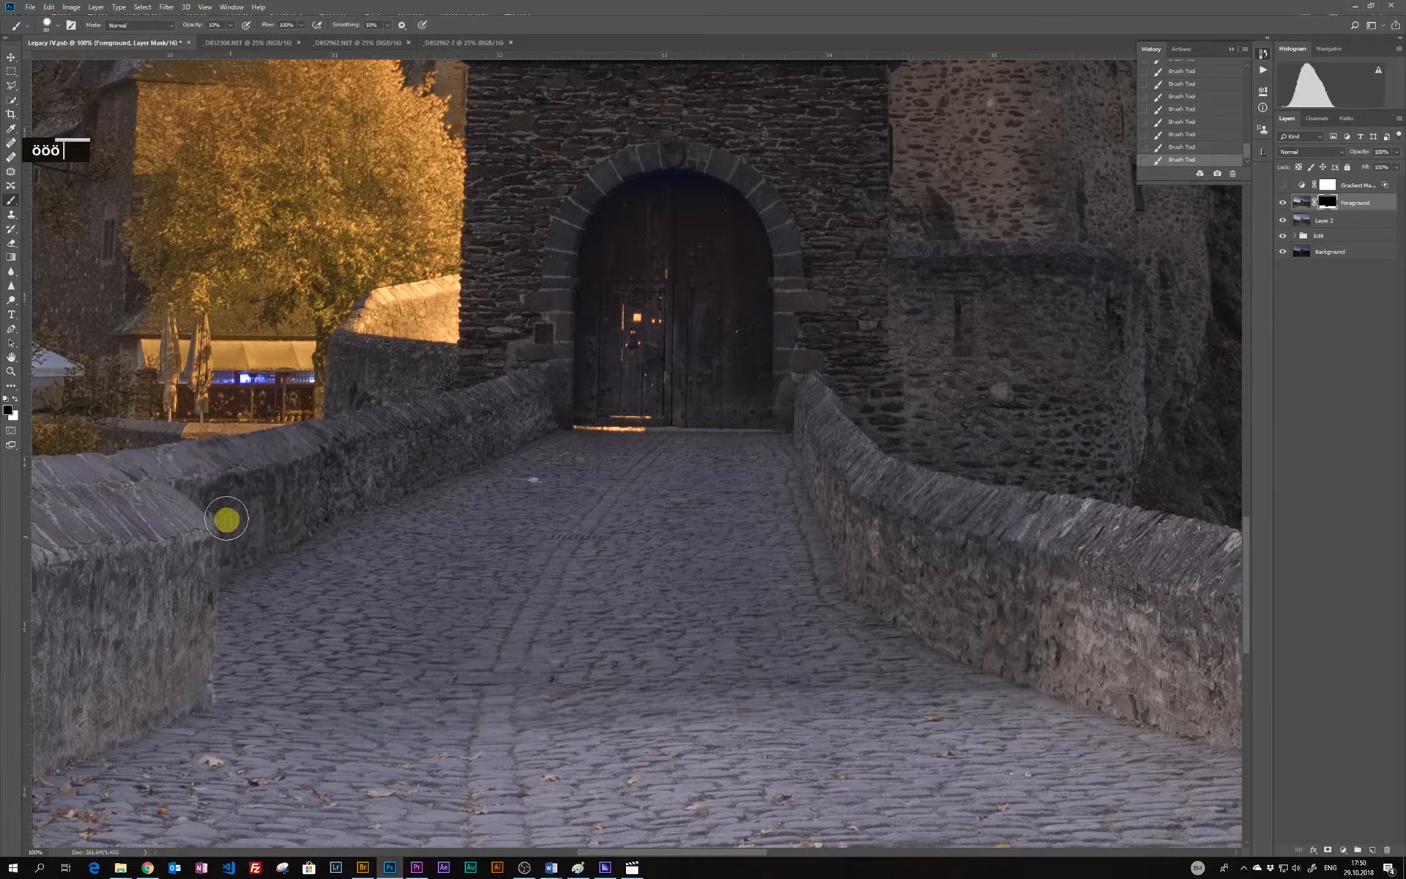
double_click(571, 692)
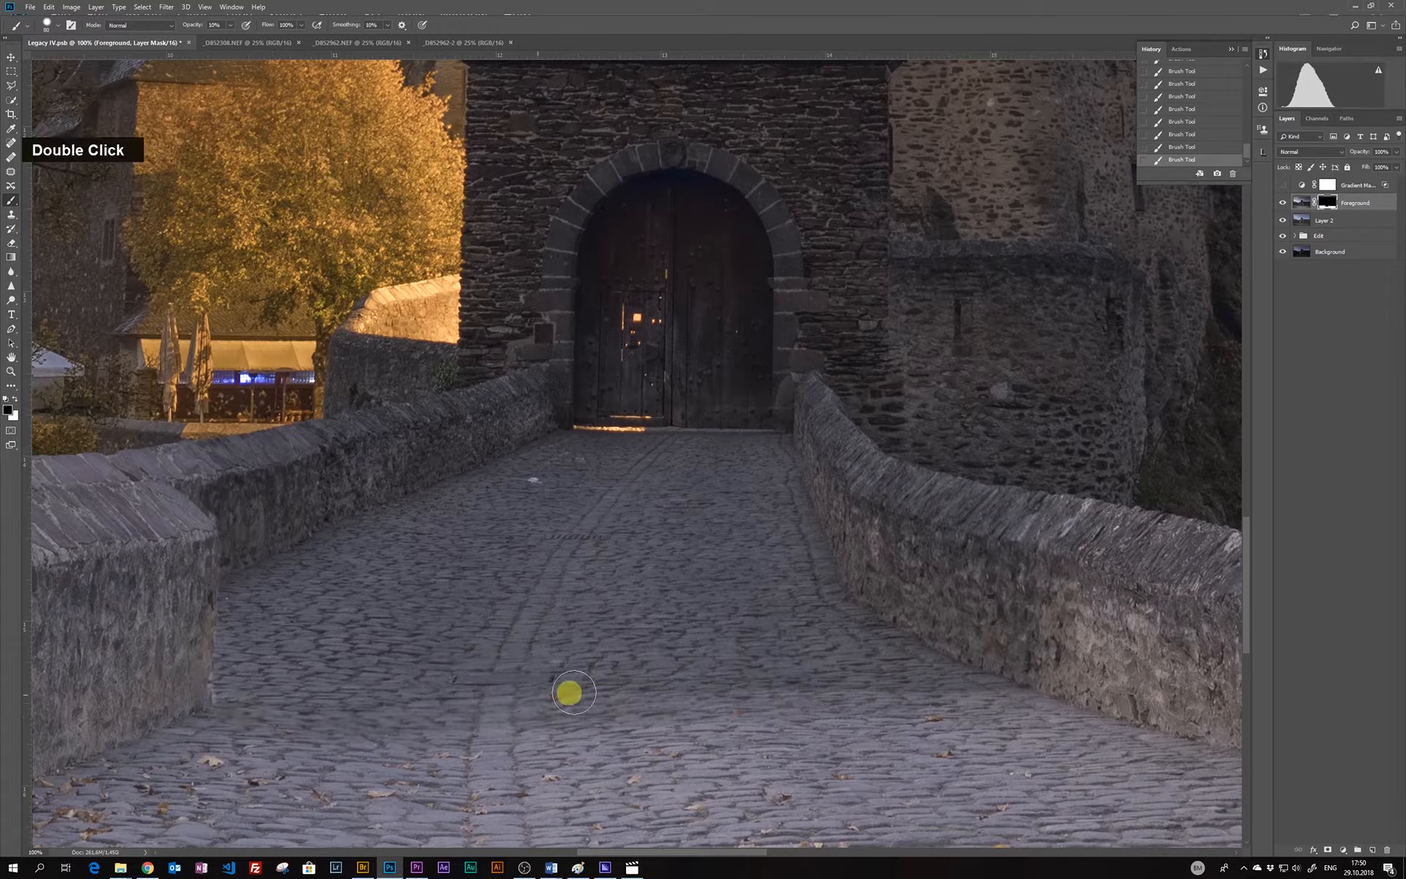
Load the Foreground mask as a selection, save it as a new channel named Walls, and deselect
key(ctrl+minus)
key(ctrl+minus)
key(ctrl+minus)
key(ctrl+minus)
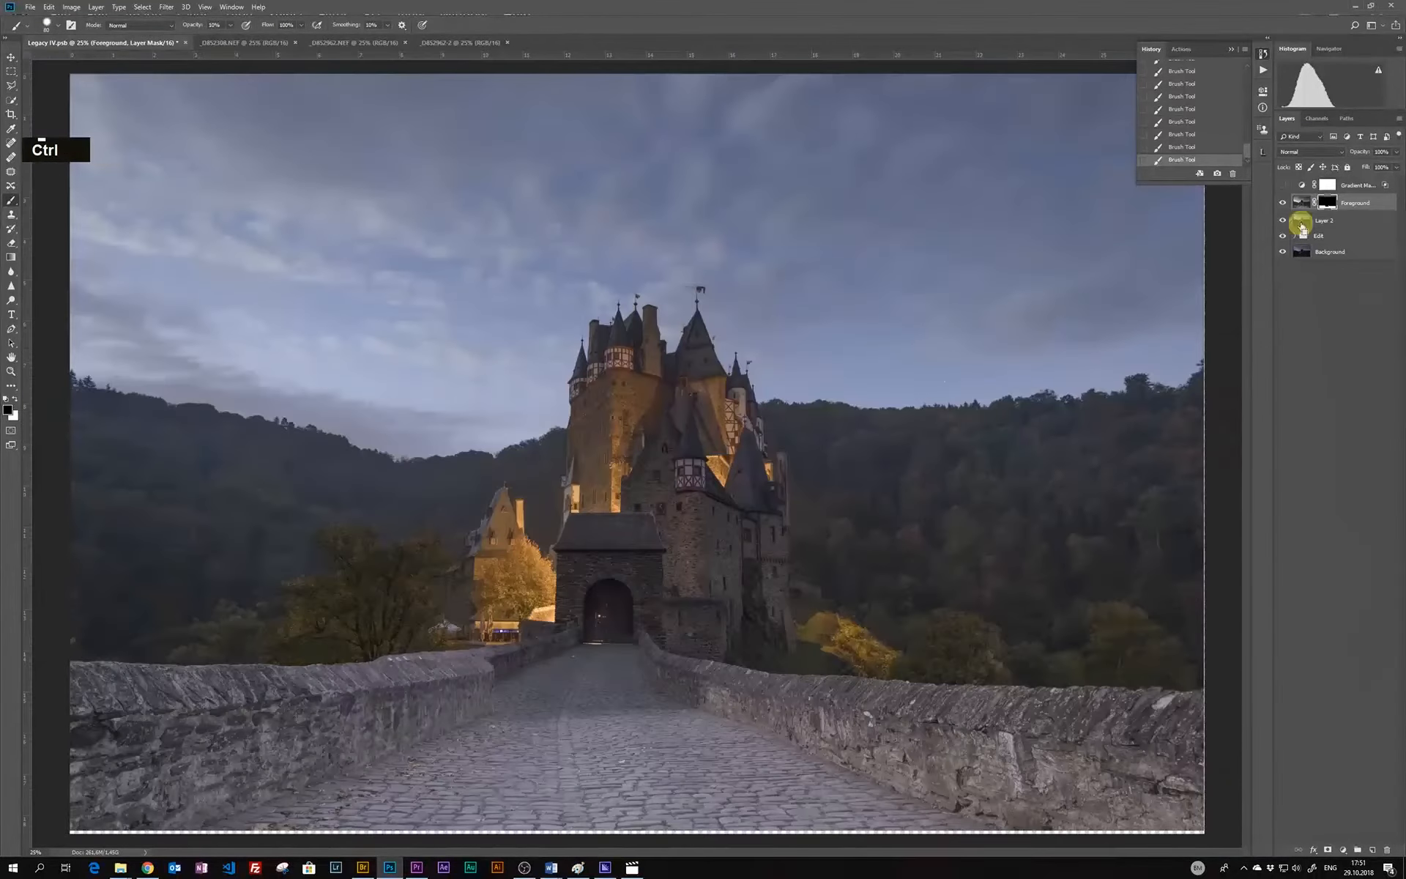
ctrl+click(1325, 204)
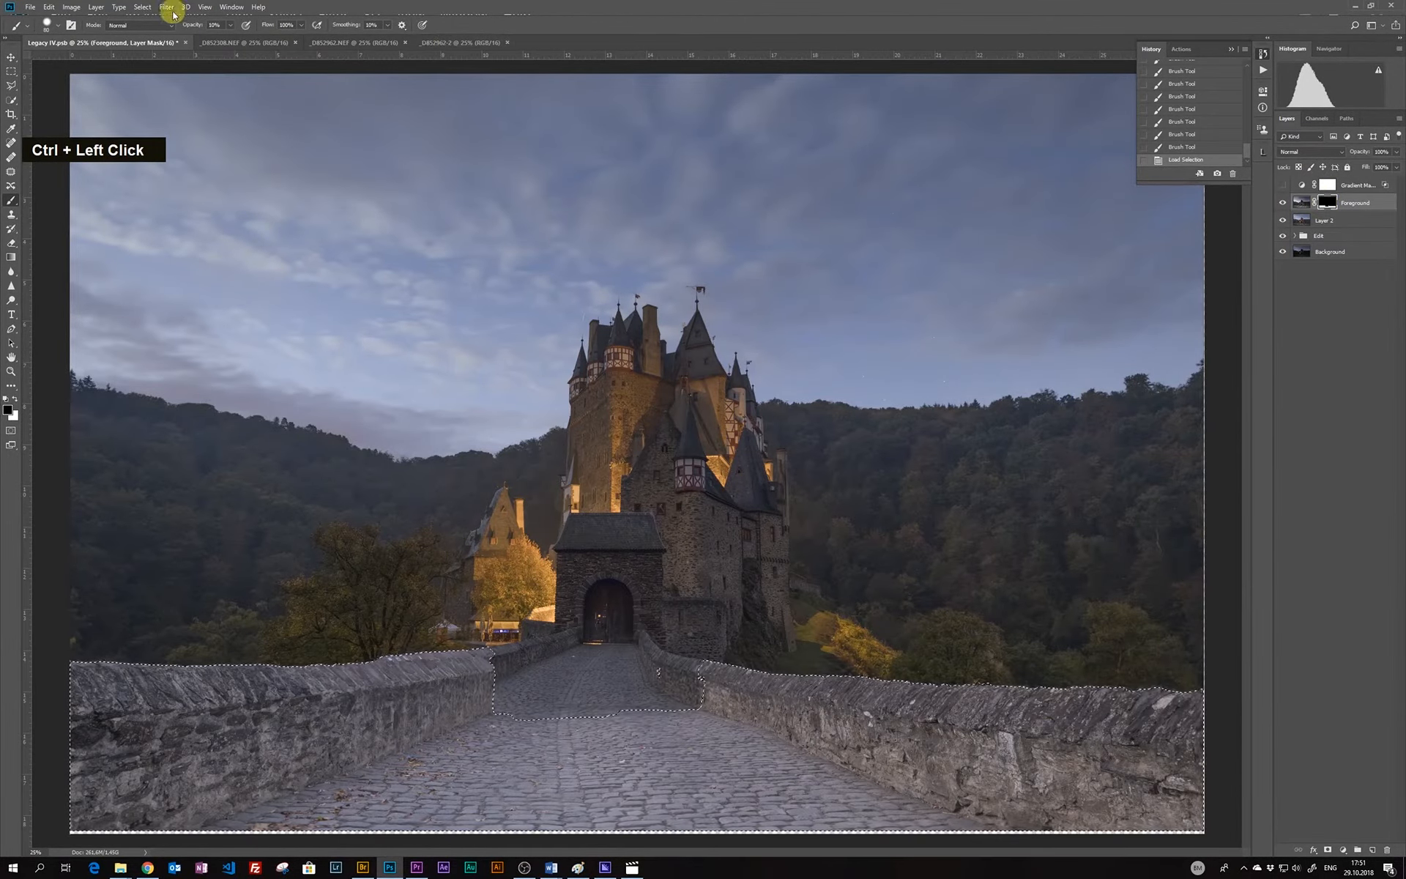
click(138, 9)
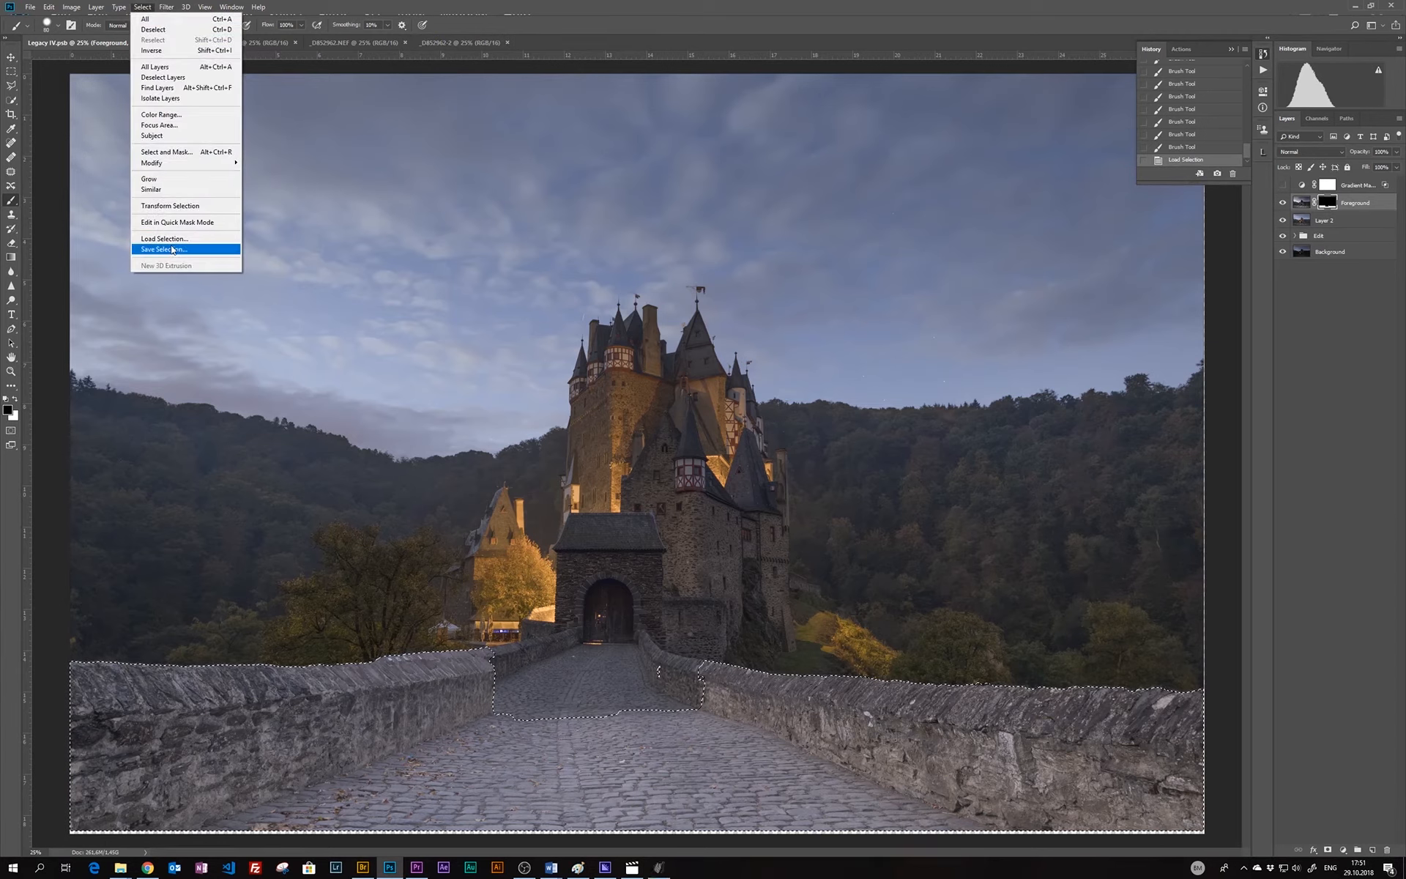
click(170, 249)
text(Walls)
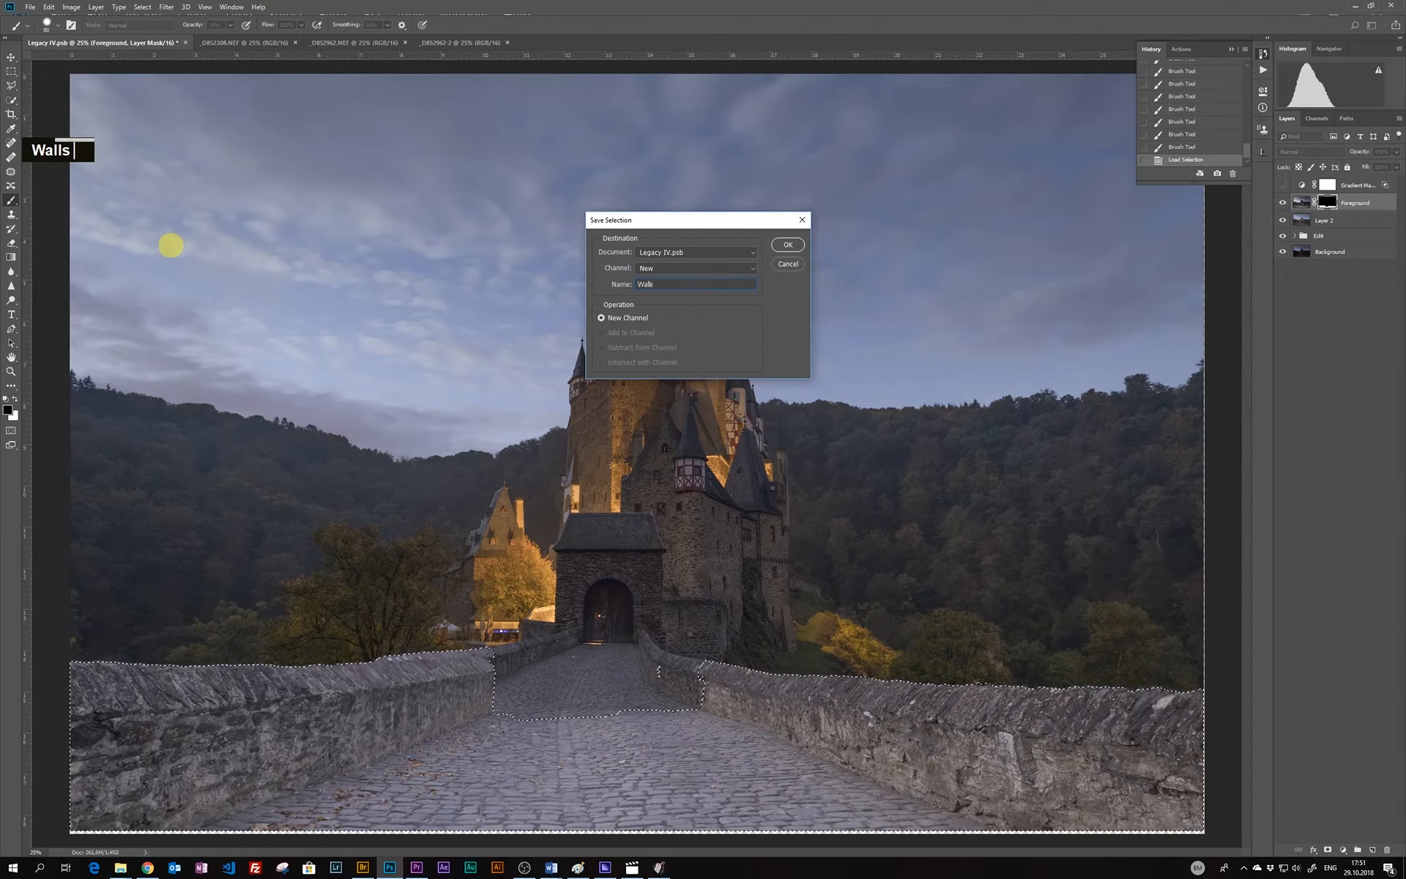
key(Return)
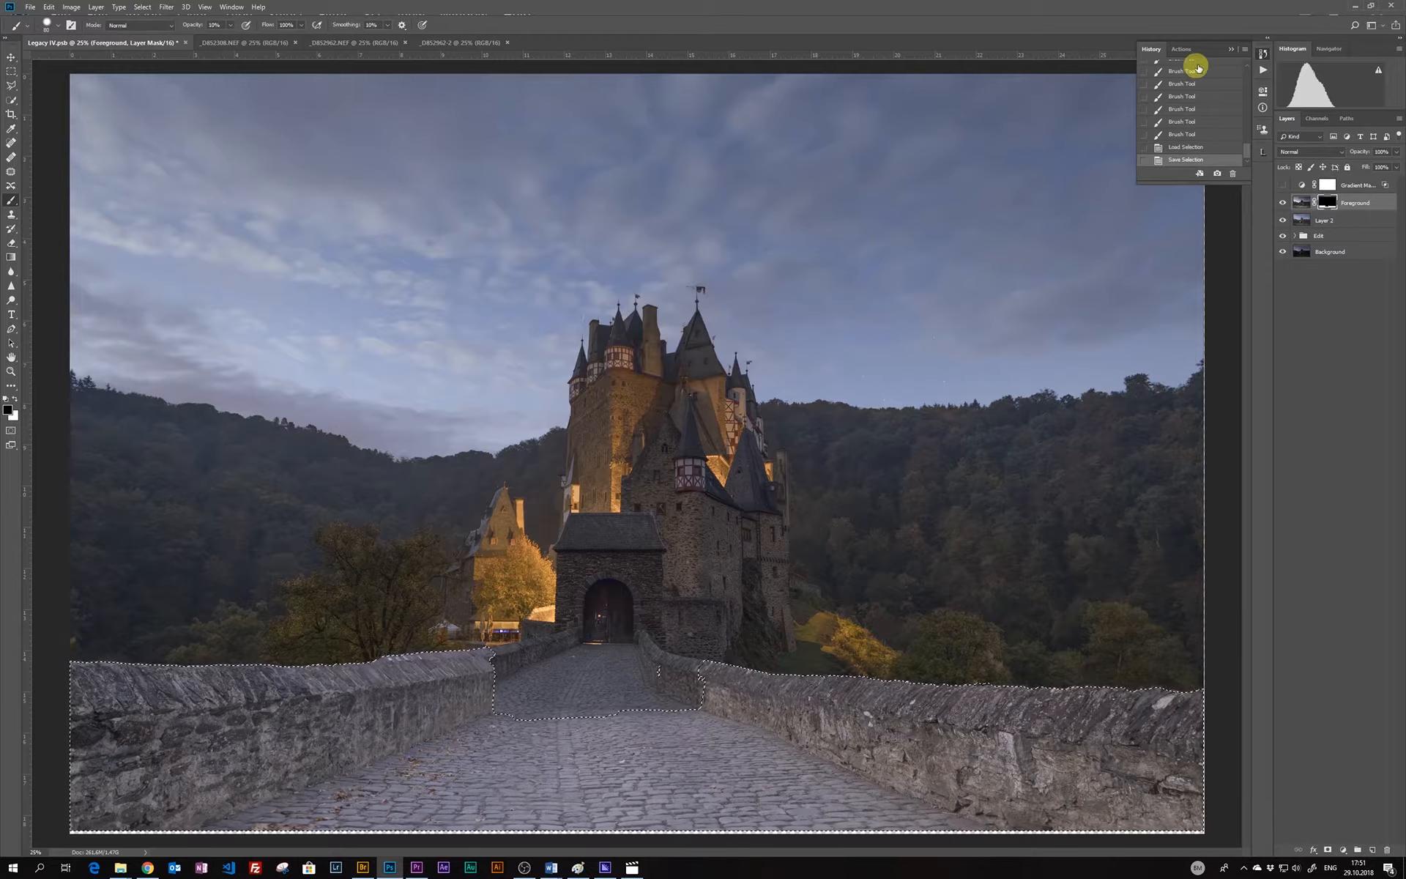
click(1231, 53)
key(ctrl+d)
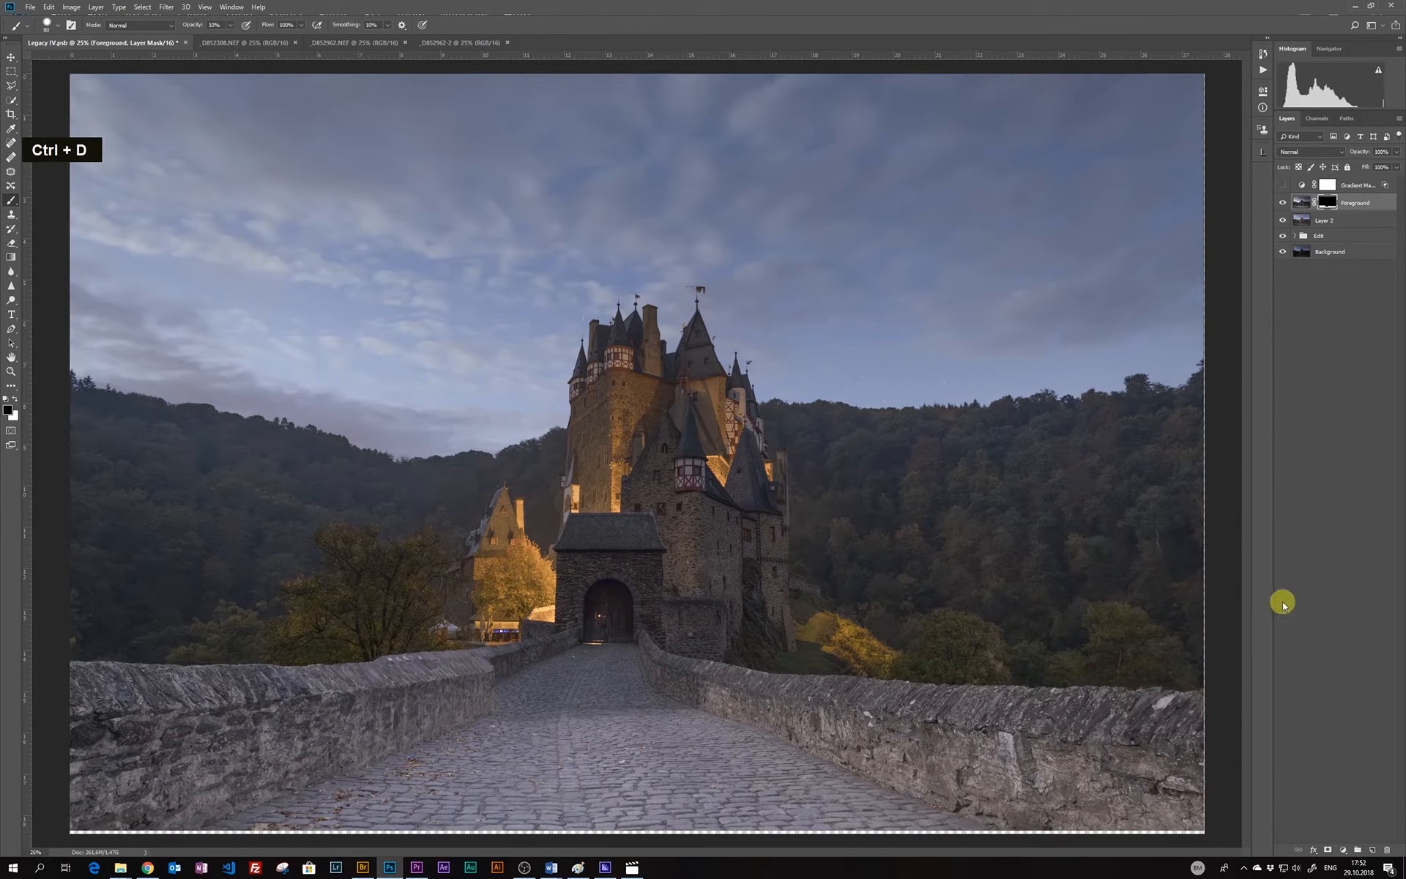
Add a Curves adjustment above Foreground and group both layers as Focus Stacking
click(1340, 849)
click(1340, 706)
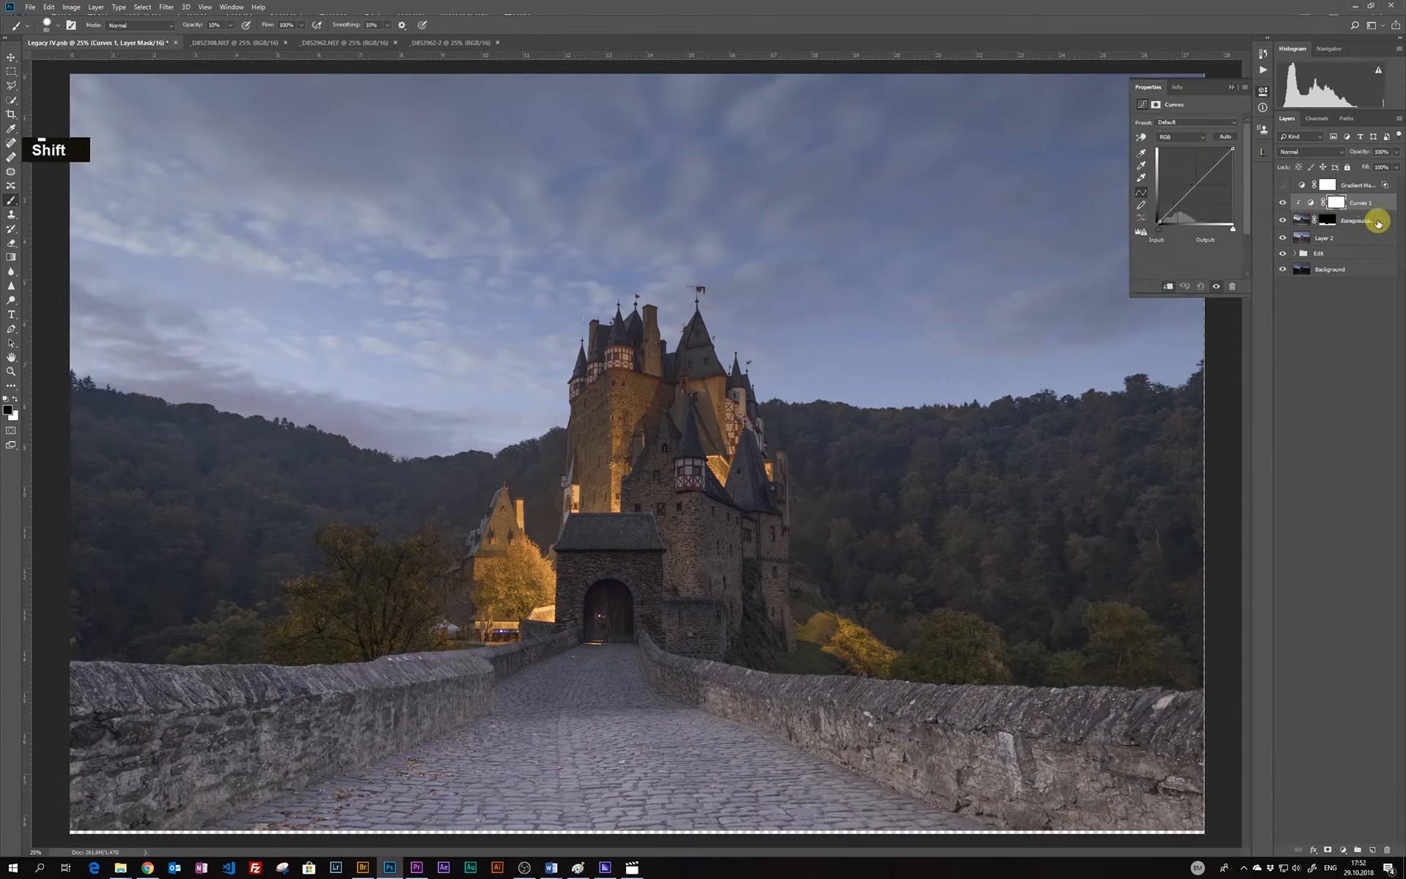
shift+click(1381, 215)
key(ctrl+g)
double_click(1326, 200)
text(Focus Stacking)
key(Return)
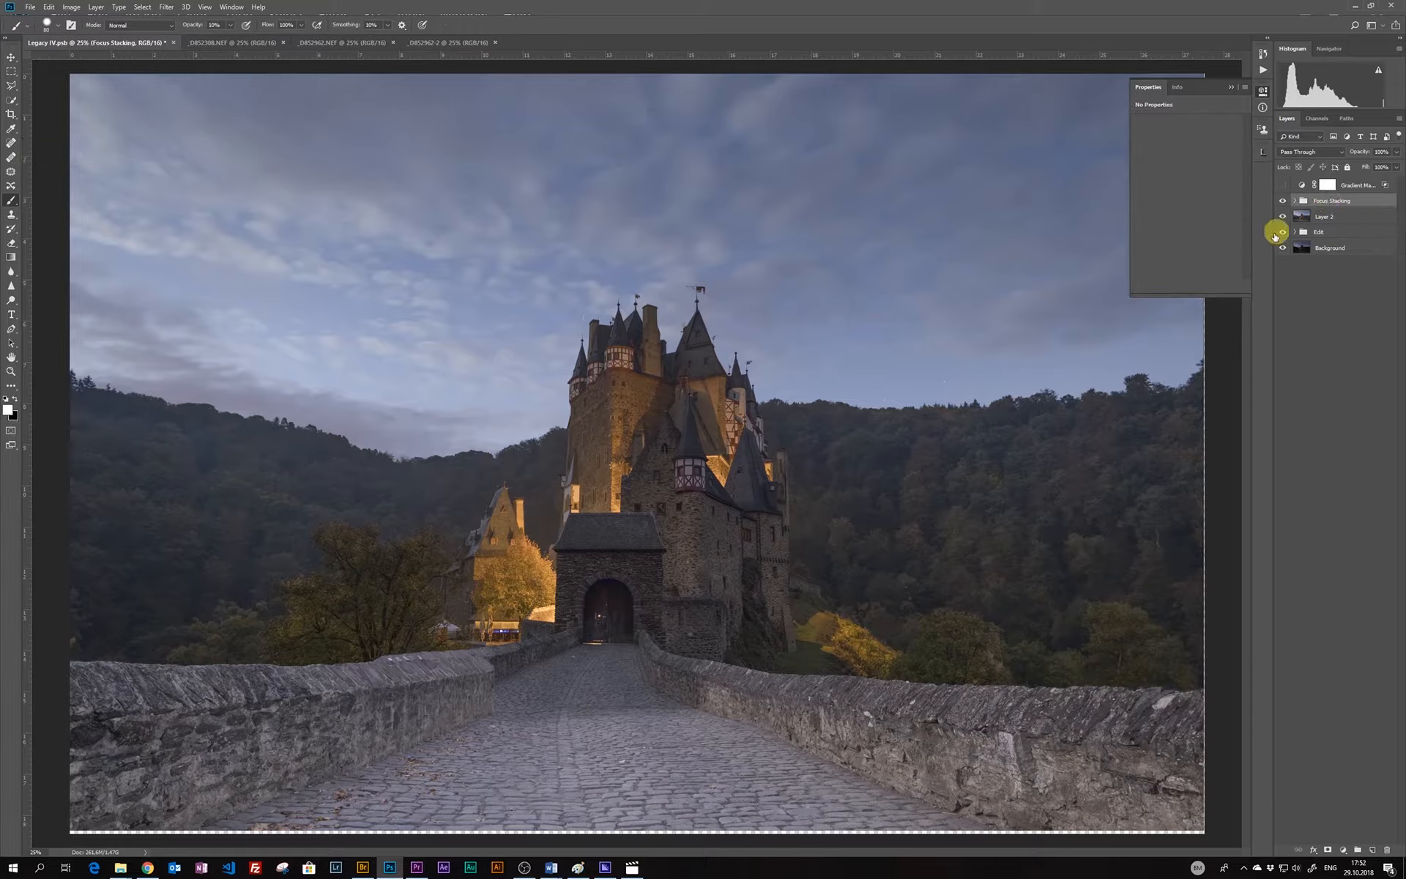
Darken the Foreground midtones slightly with the clipped Curves adjustment in the Focus Stacking group
click(1295, 202)
click(1319, 216)
drag(1199, 183, 1199, 189)
Add a Color Balance adjustment clipped to Foreground, with midtones at +1 toward green and shifted slightly toward blue
click(1343, 849)
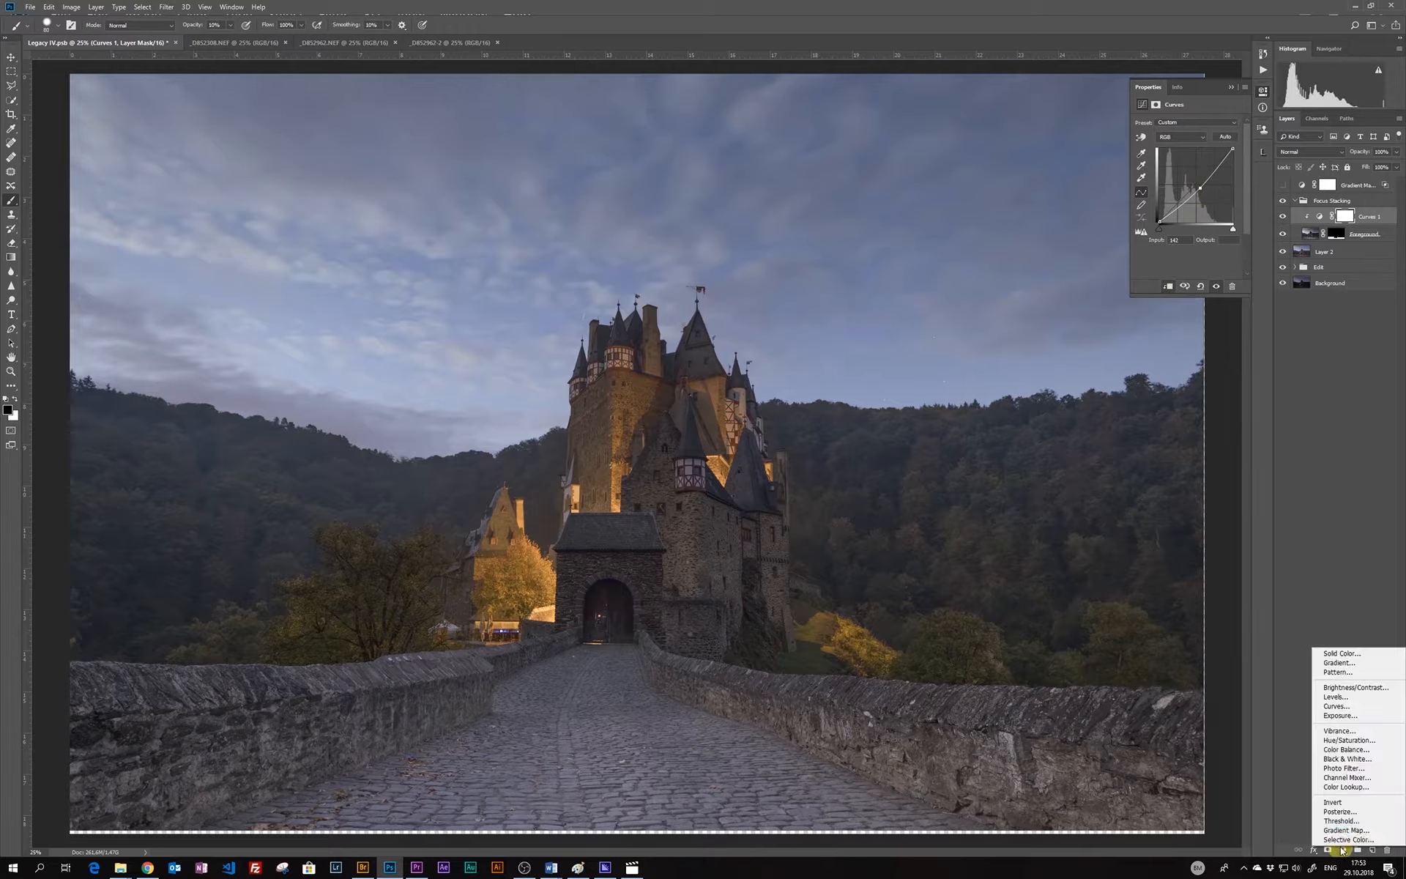
click(1348, 753)
alt+click(1296, 225)
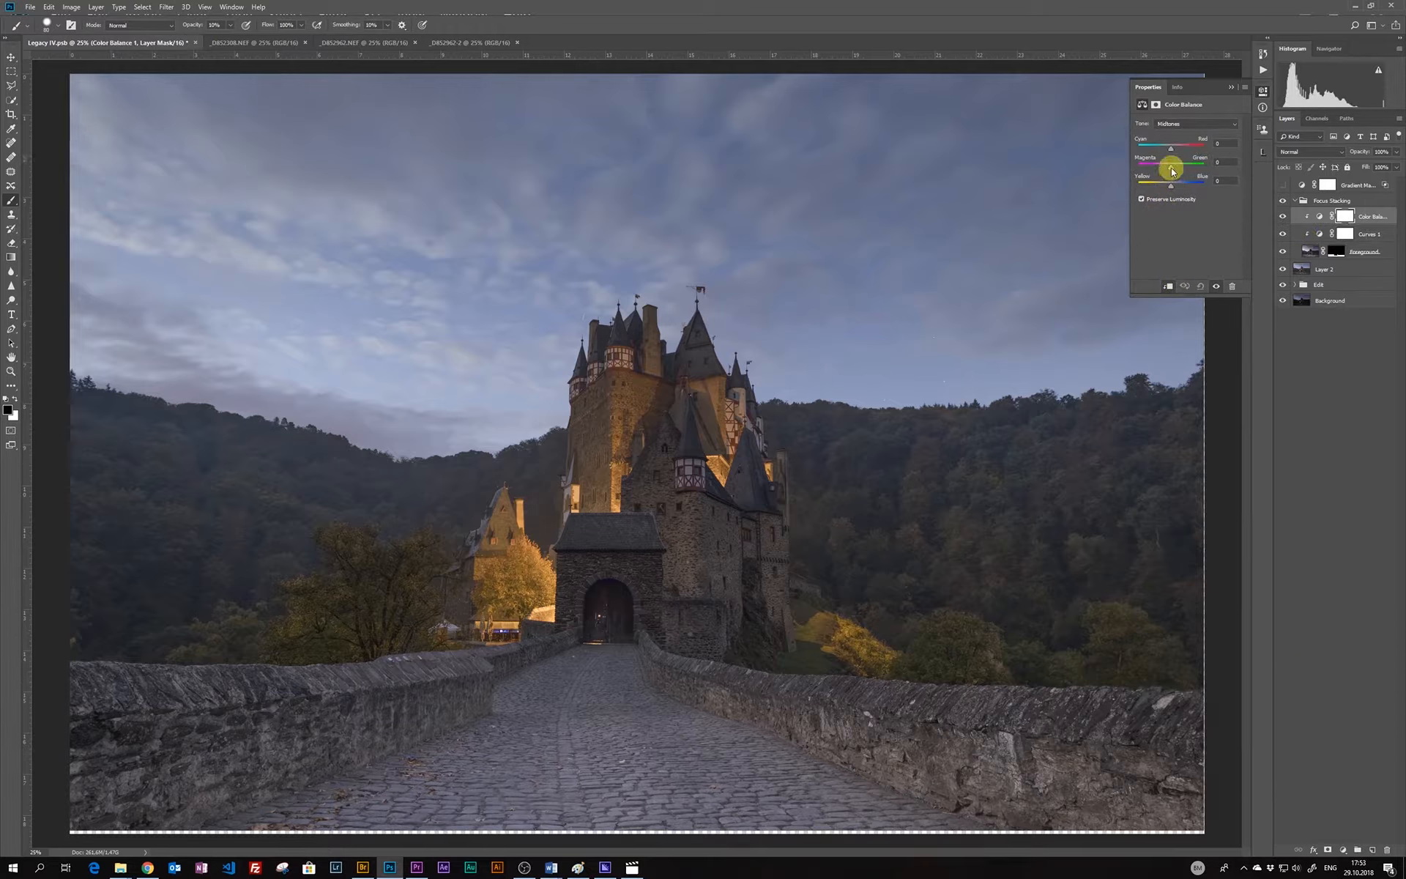
drag(1224, 162, 1215, 163)
text(1)
Group the layers from Levels 1 down to Sky inside the Edit group and name the new group Sky
click(1294, 285)
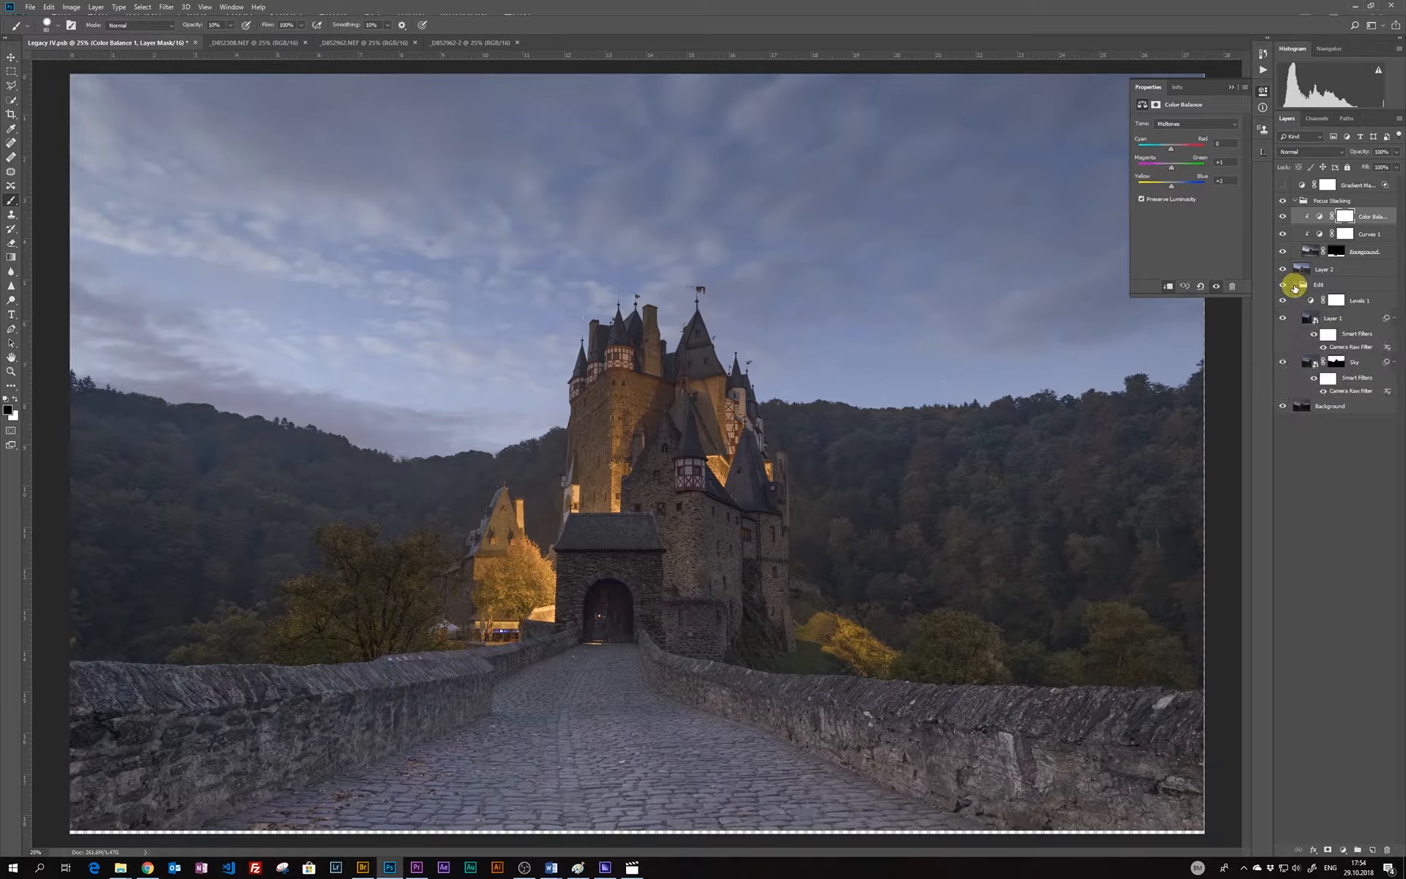
click(1351, 302)
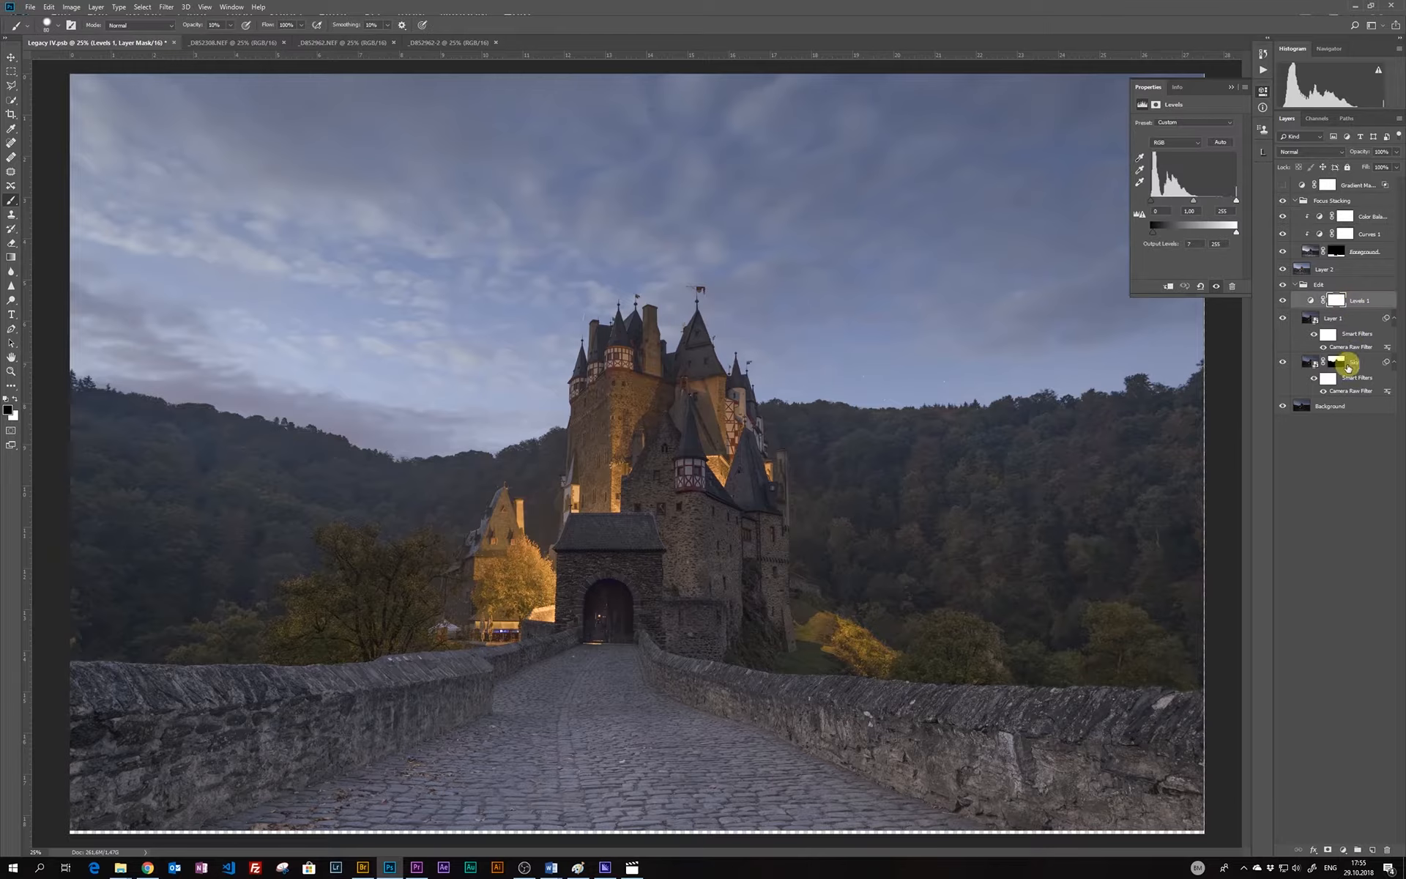
shift+click(1344, 387)
key(ctrl+g)
double_click(1332, 298)
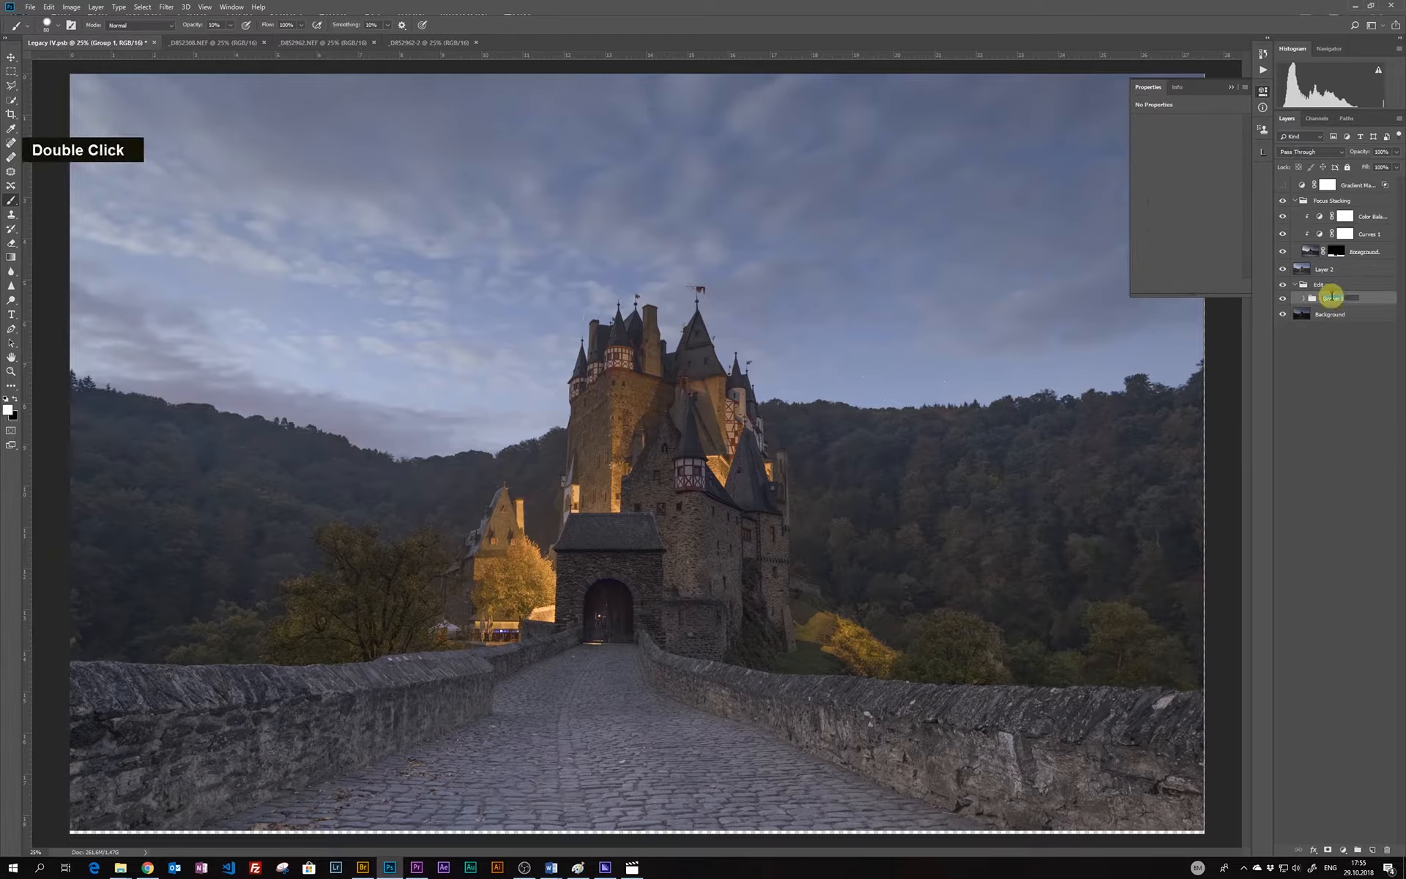
text(Sky)
key(Return)
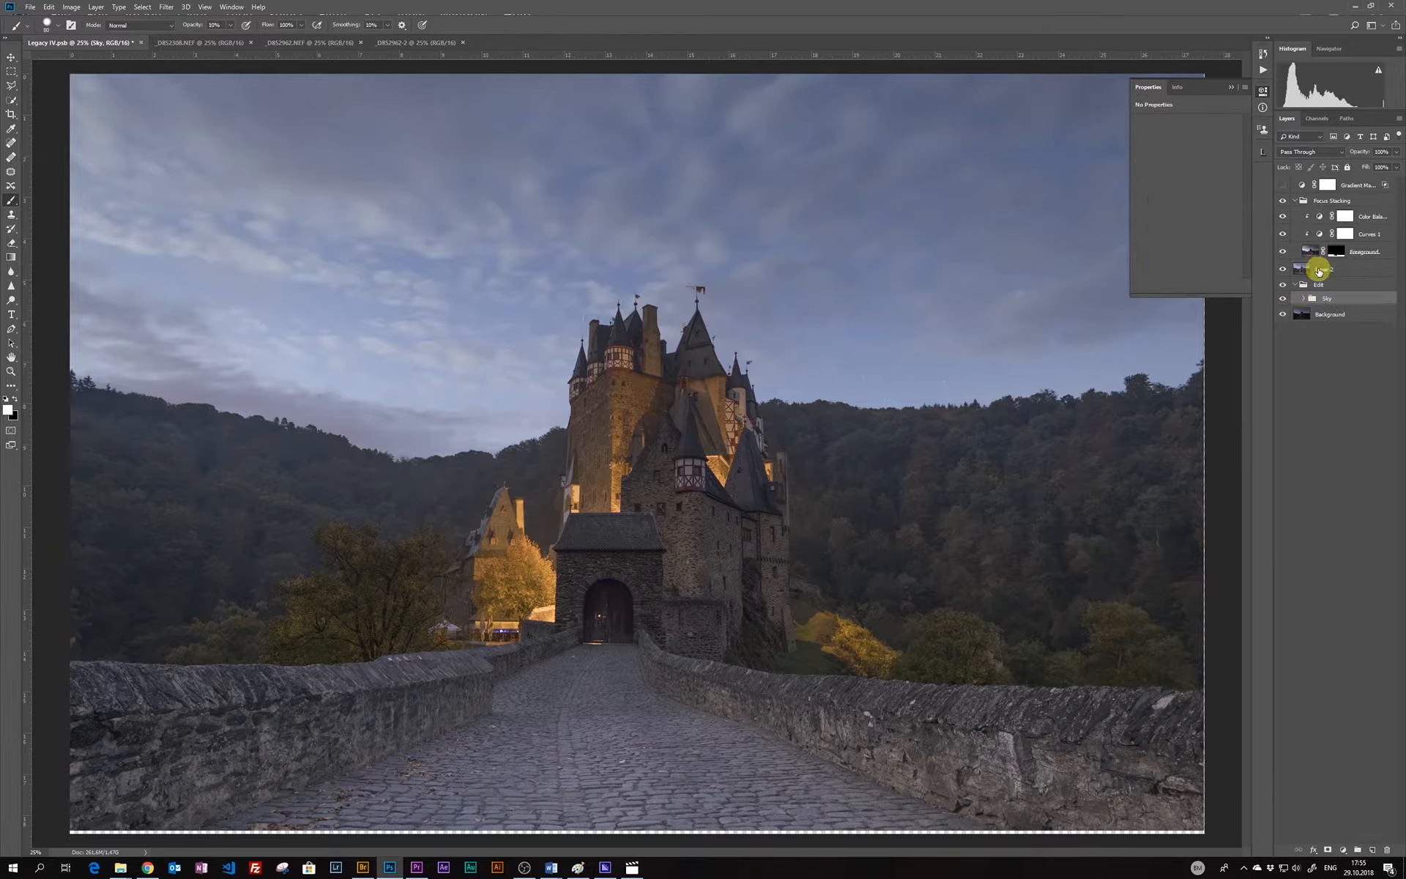
Move Layer 2 into Focus Stacking and that group into Edit above Sky, and compare the edit with the original
drag(1316, 259, 1316, 261)
click(1294, 200)
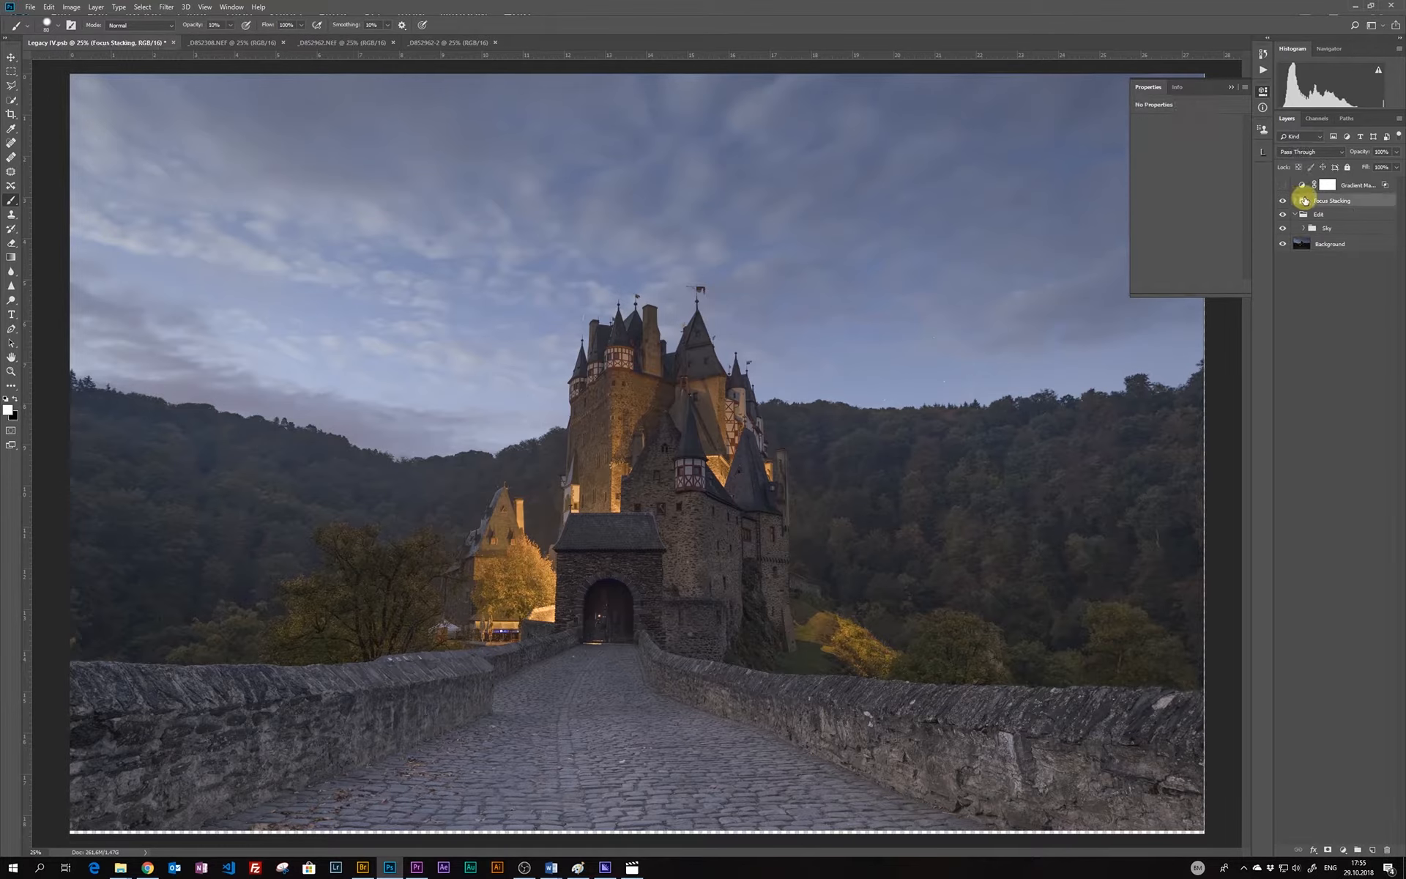
drag(1305, 199, 1318, 220)
click(1282, 201)
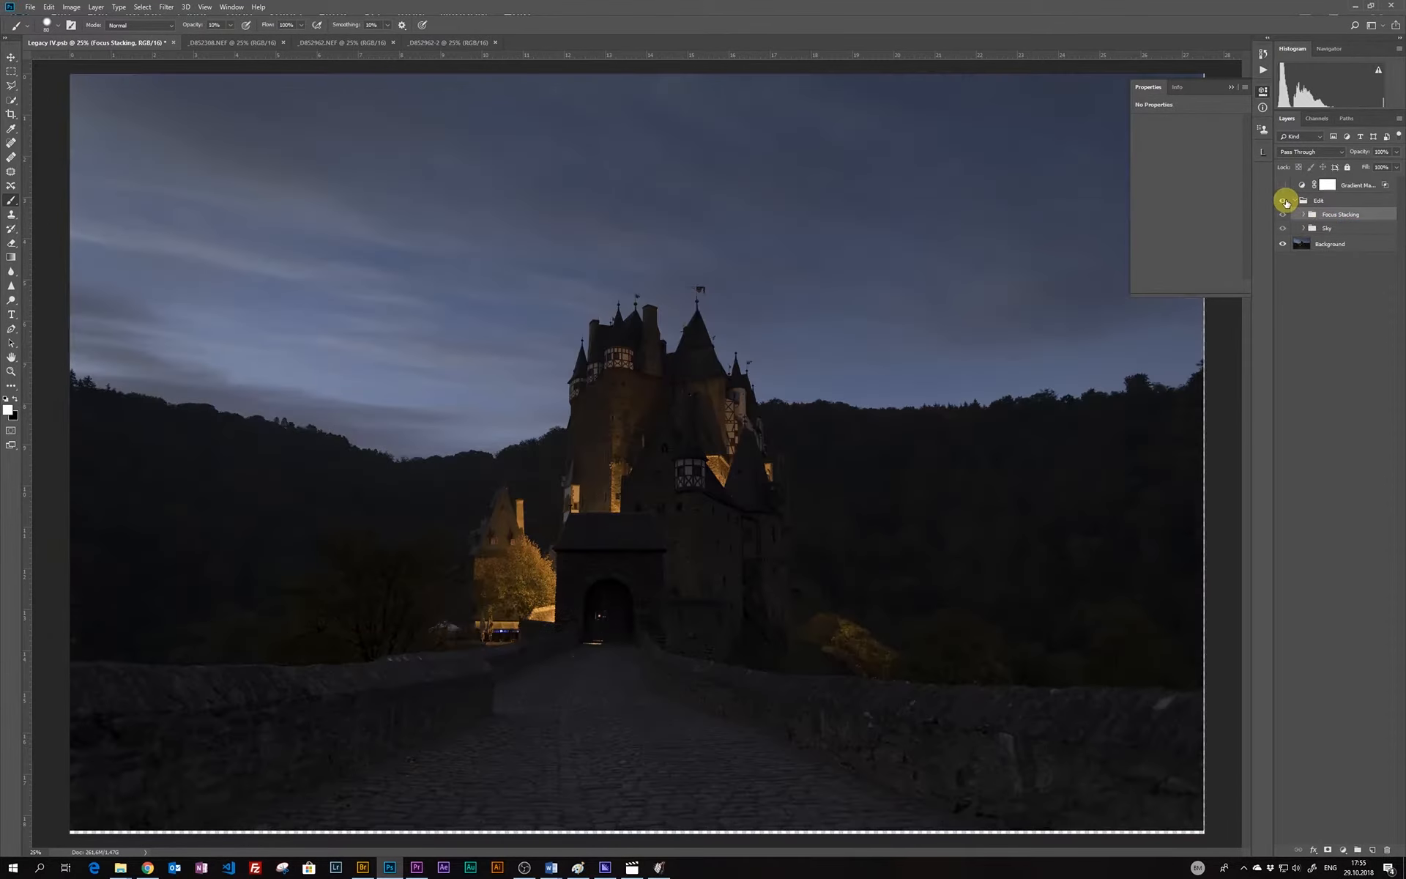
click(1282, 201)
click(1282, 201)
click(1282, 201)
Stamp all visible layers into a new layer named Restore Exposure and convert it to a smart object
key(ctrl+alt+shift+e)
double_click(1332, 217)
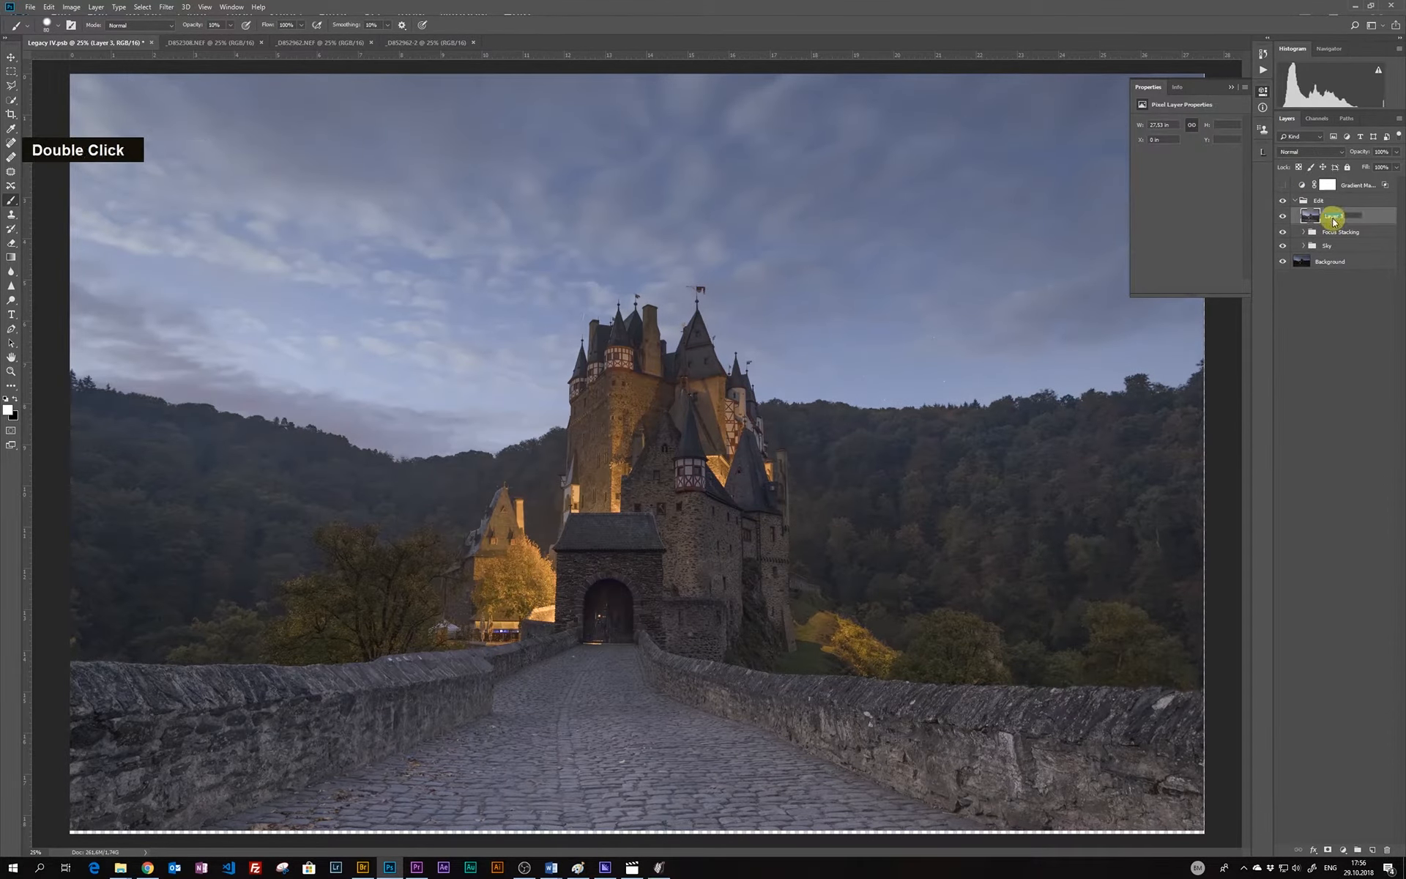
text(Restore Exposure)
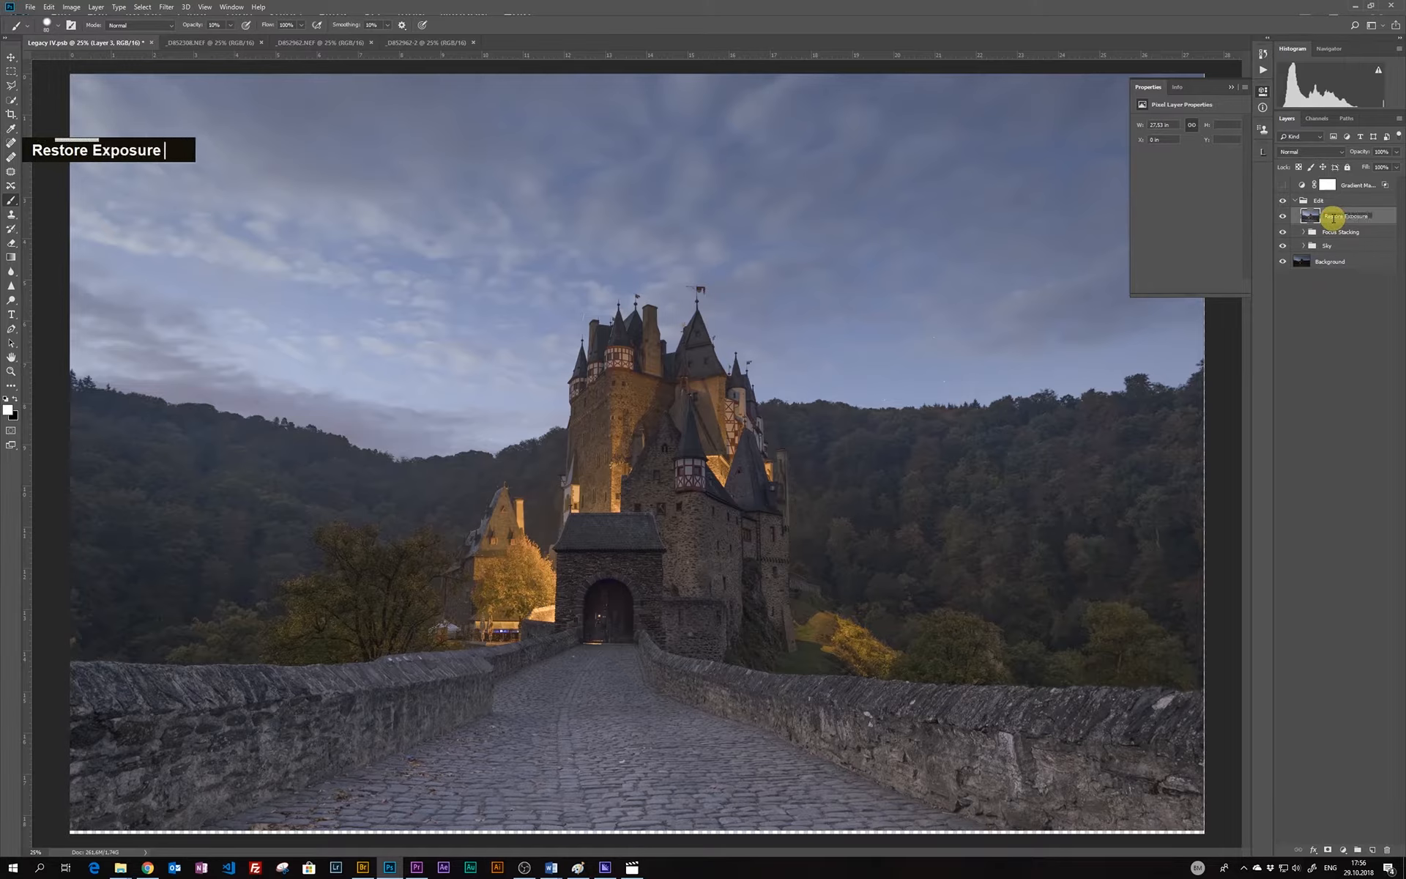
key(Return)
right_click(1333, 217)
click(1319, 341)
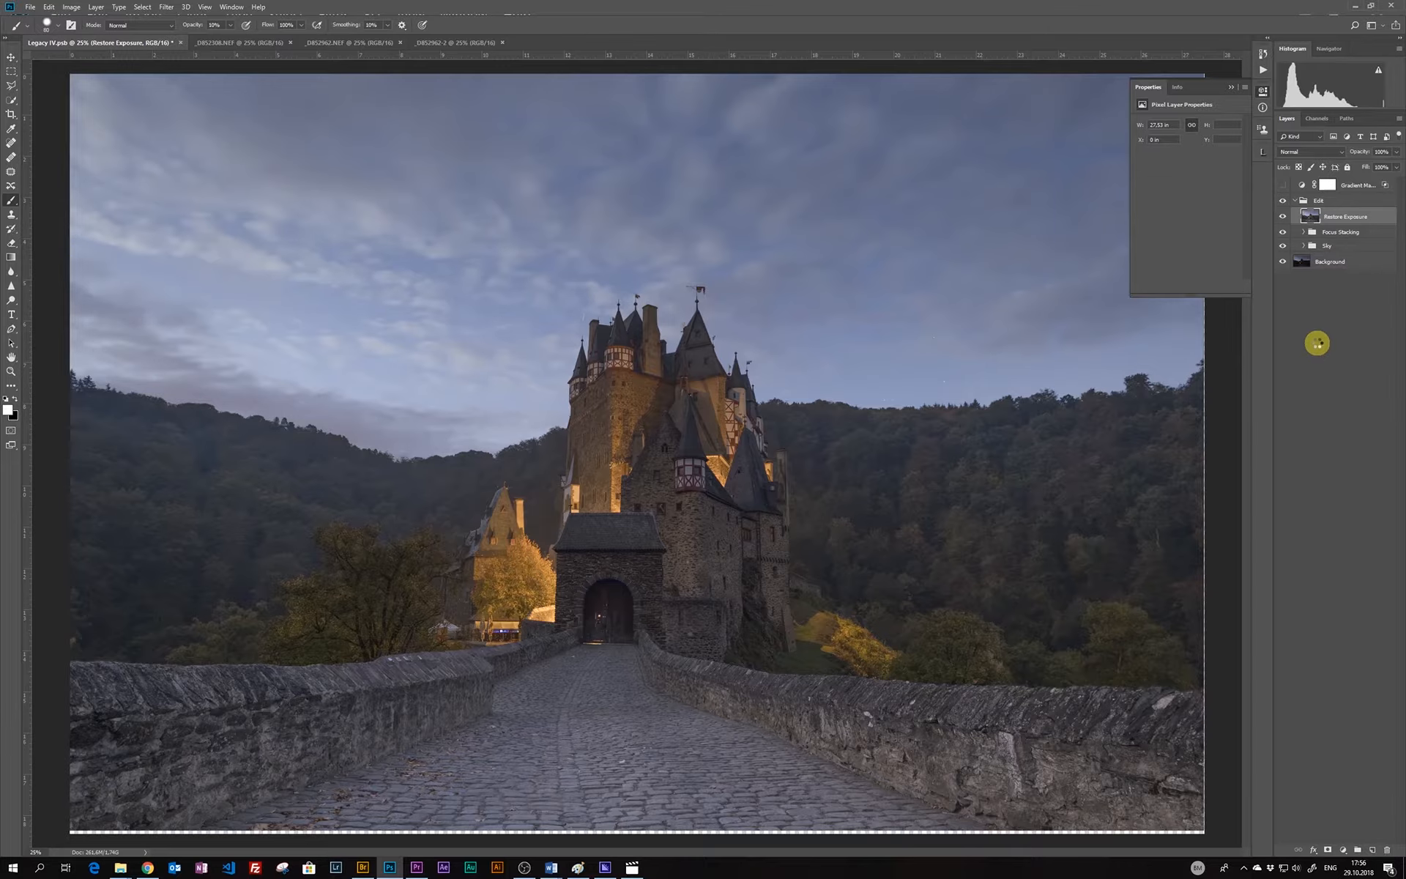
Open the Camera Raw filter for the Restore Exposure smart object
click(167, 8)
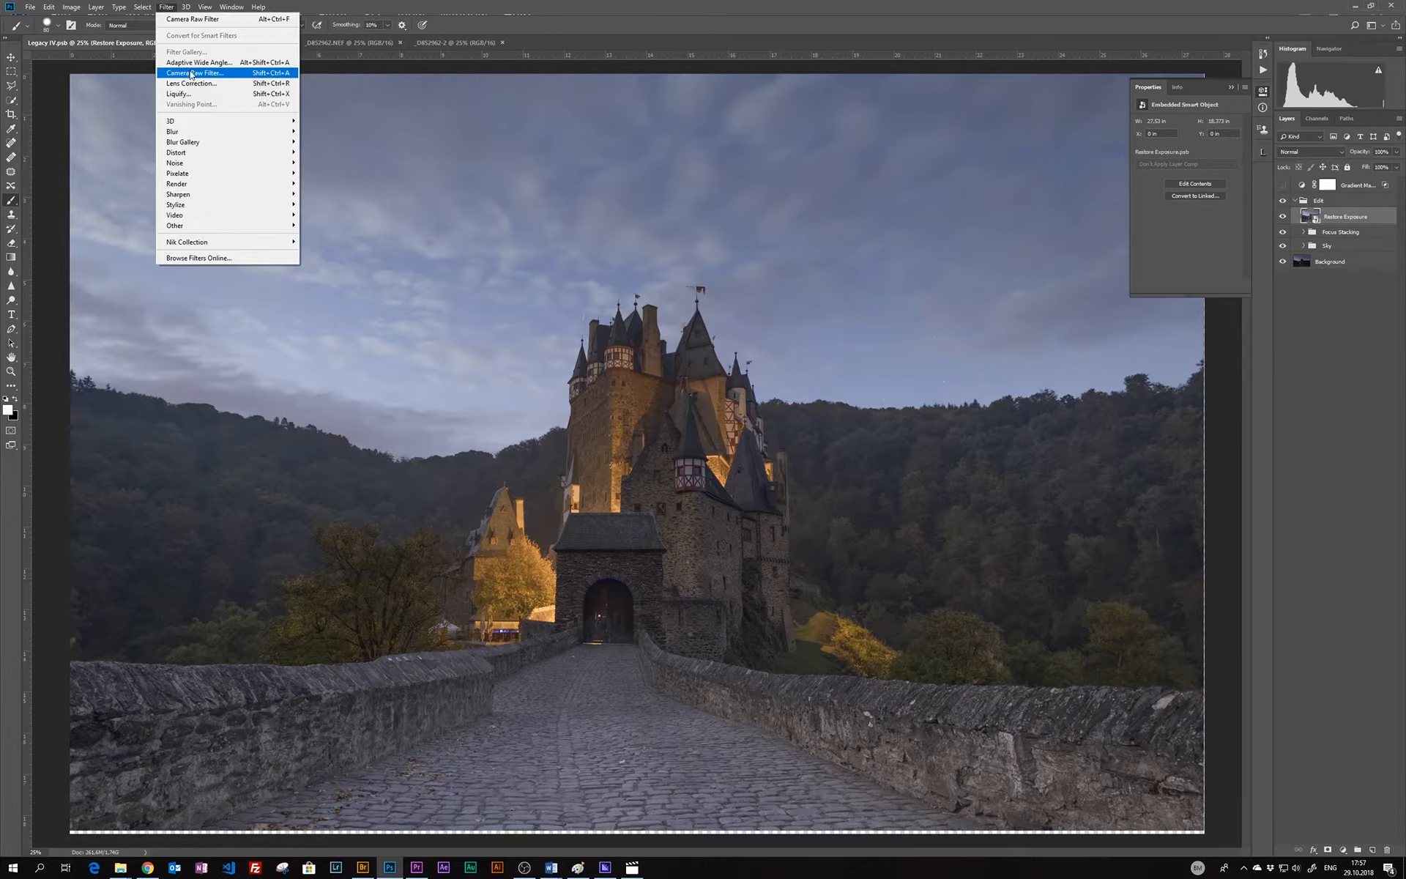
click(191, 74)
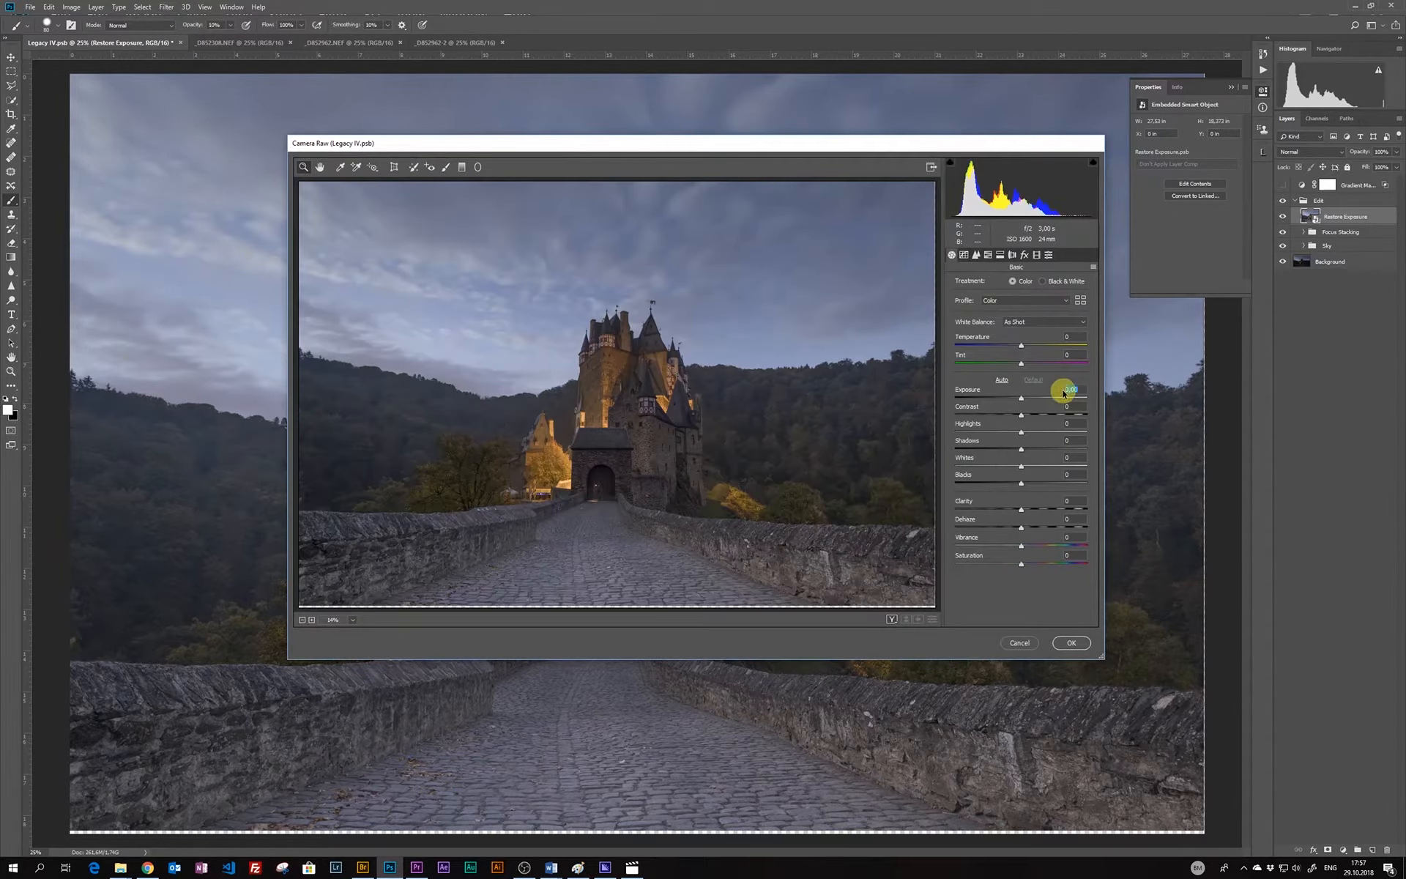
text(-1)
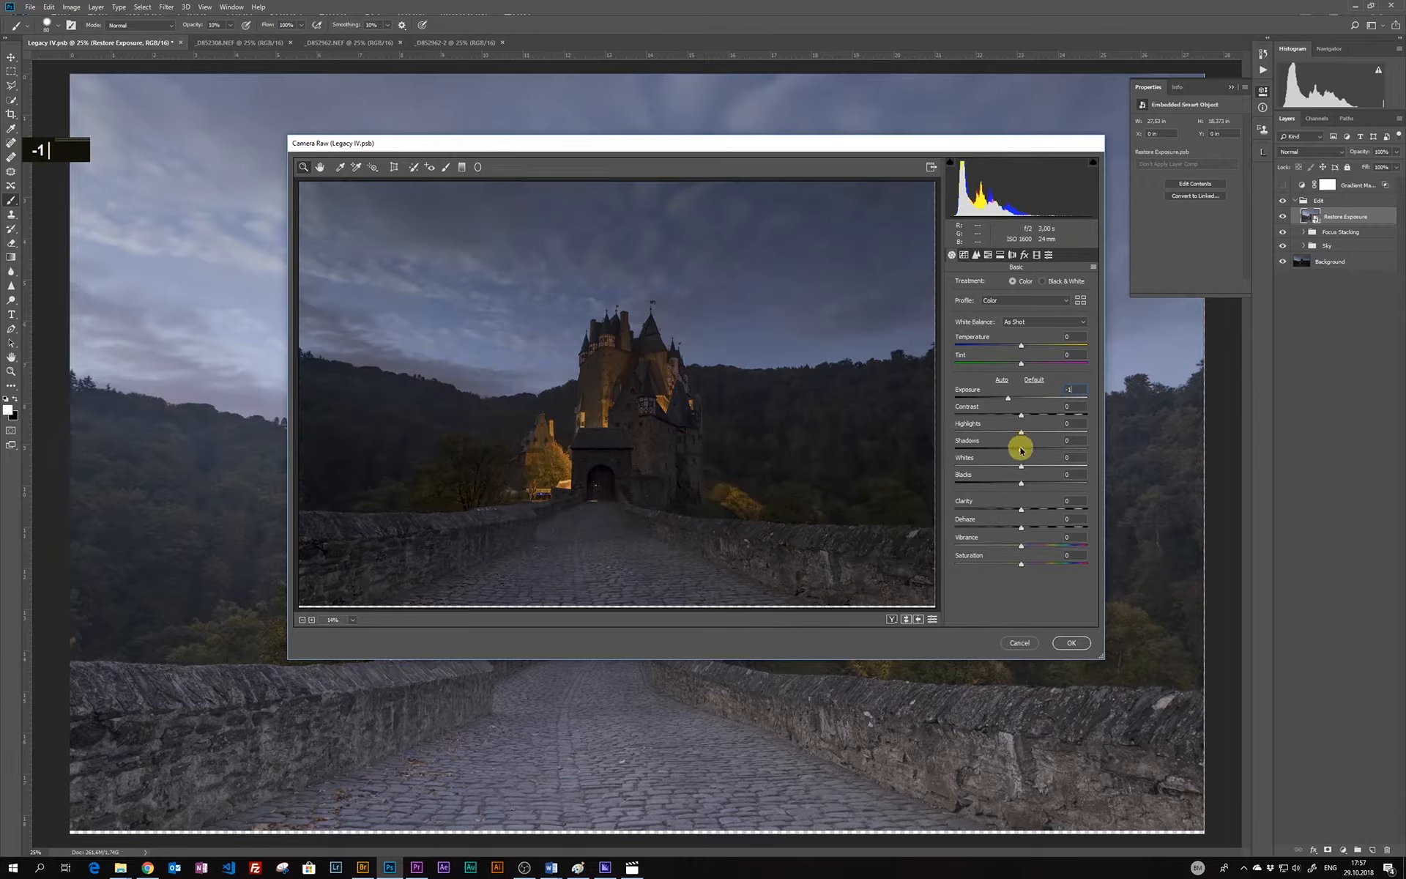
drag(1021, 449, 955, 437)
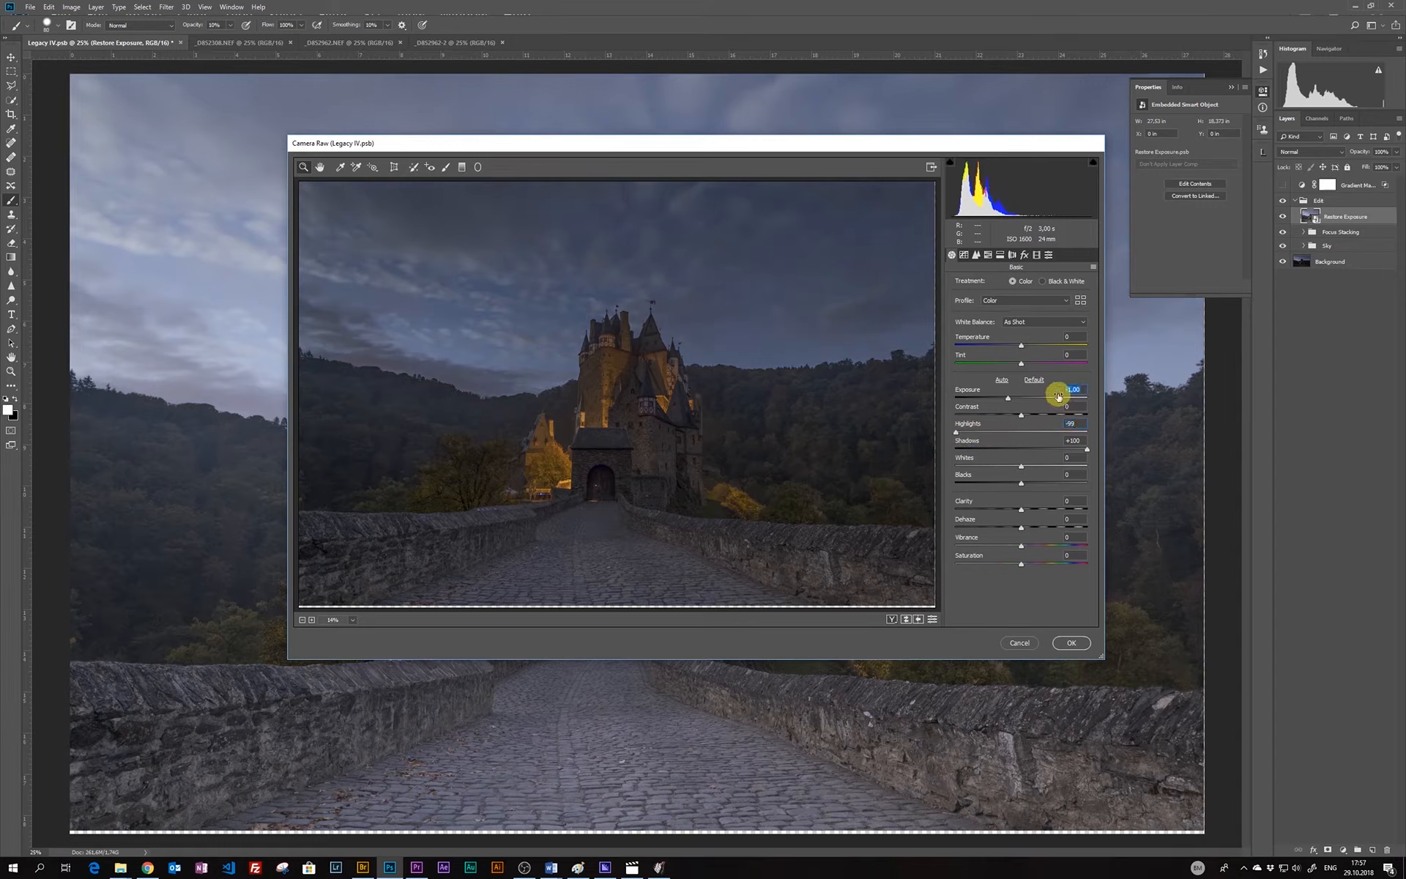
text(0)
click(932, 617)
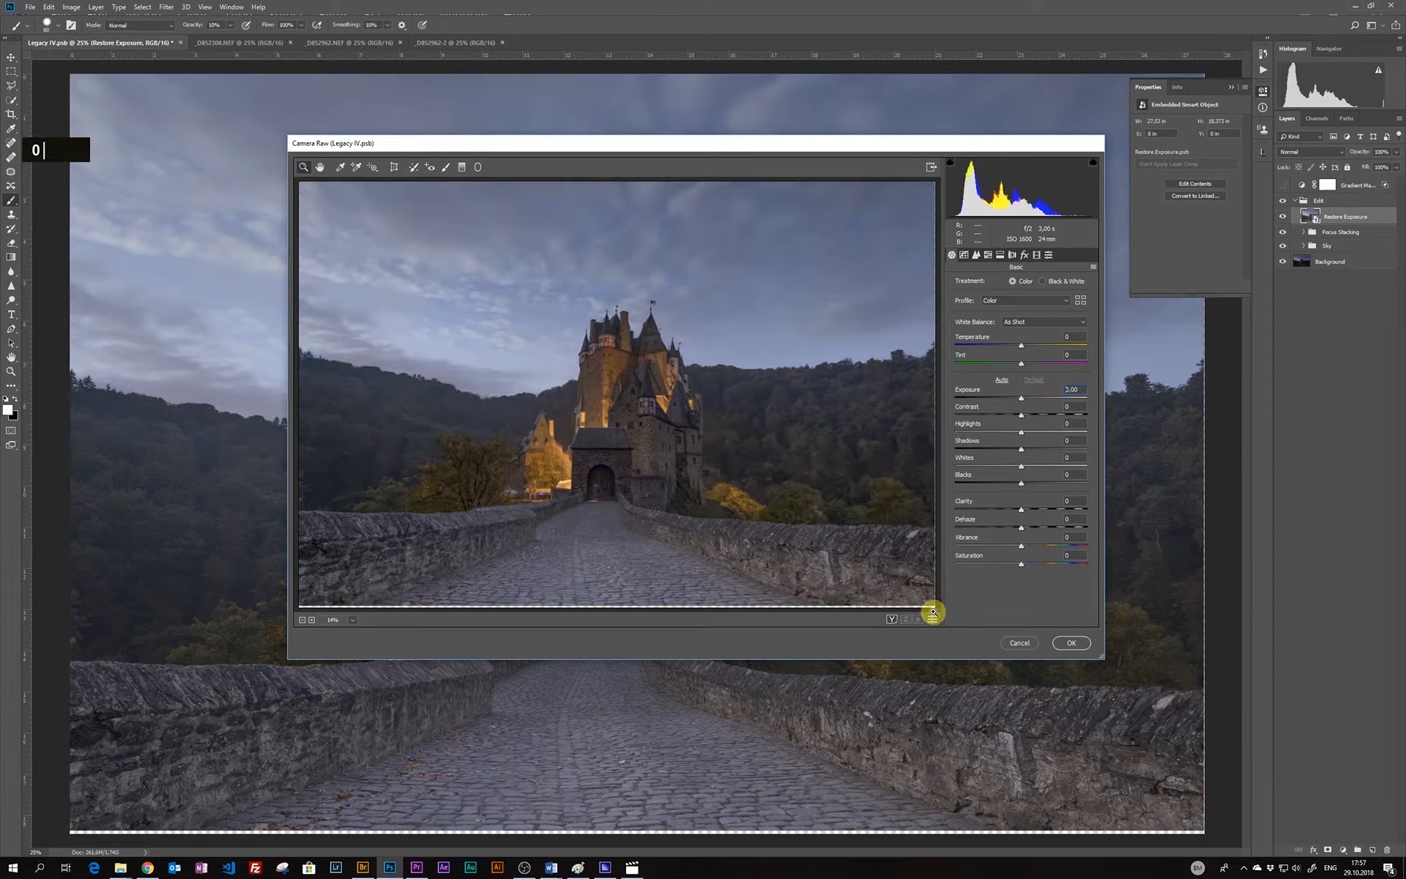
Apply Camera Raw with Exposure -1.00, Shadows +99, Whites +23 and slightly raised Blacks
text(-1)
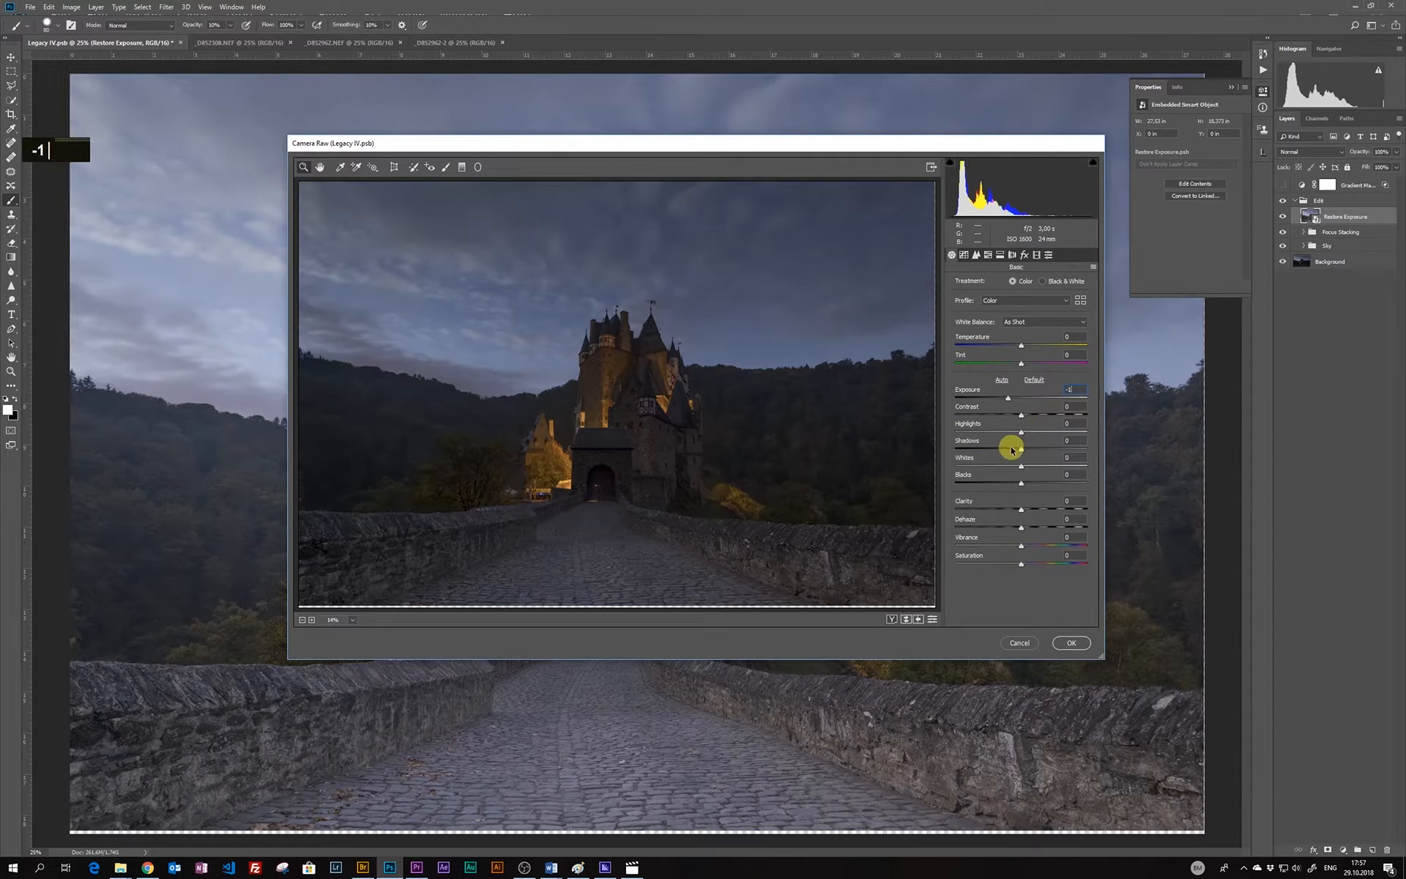
drag(1020, 449, 1071, 450)
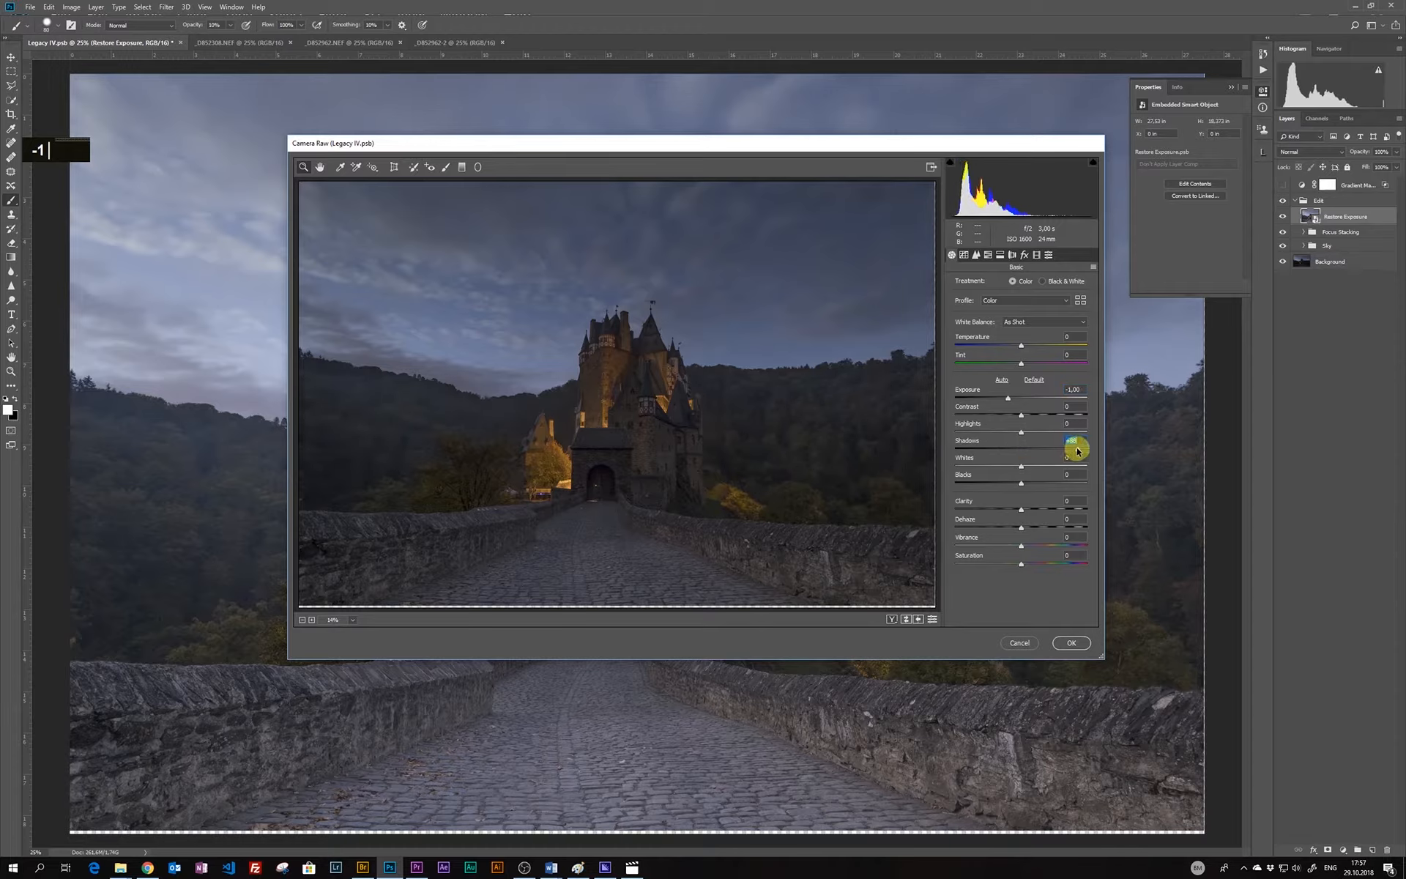
key(ctrl+plus)
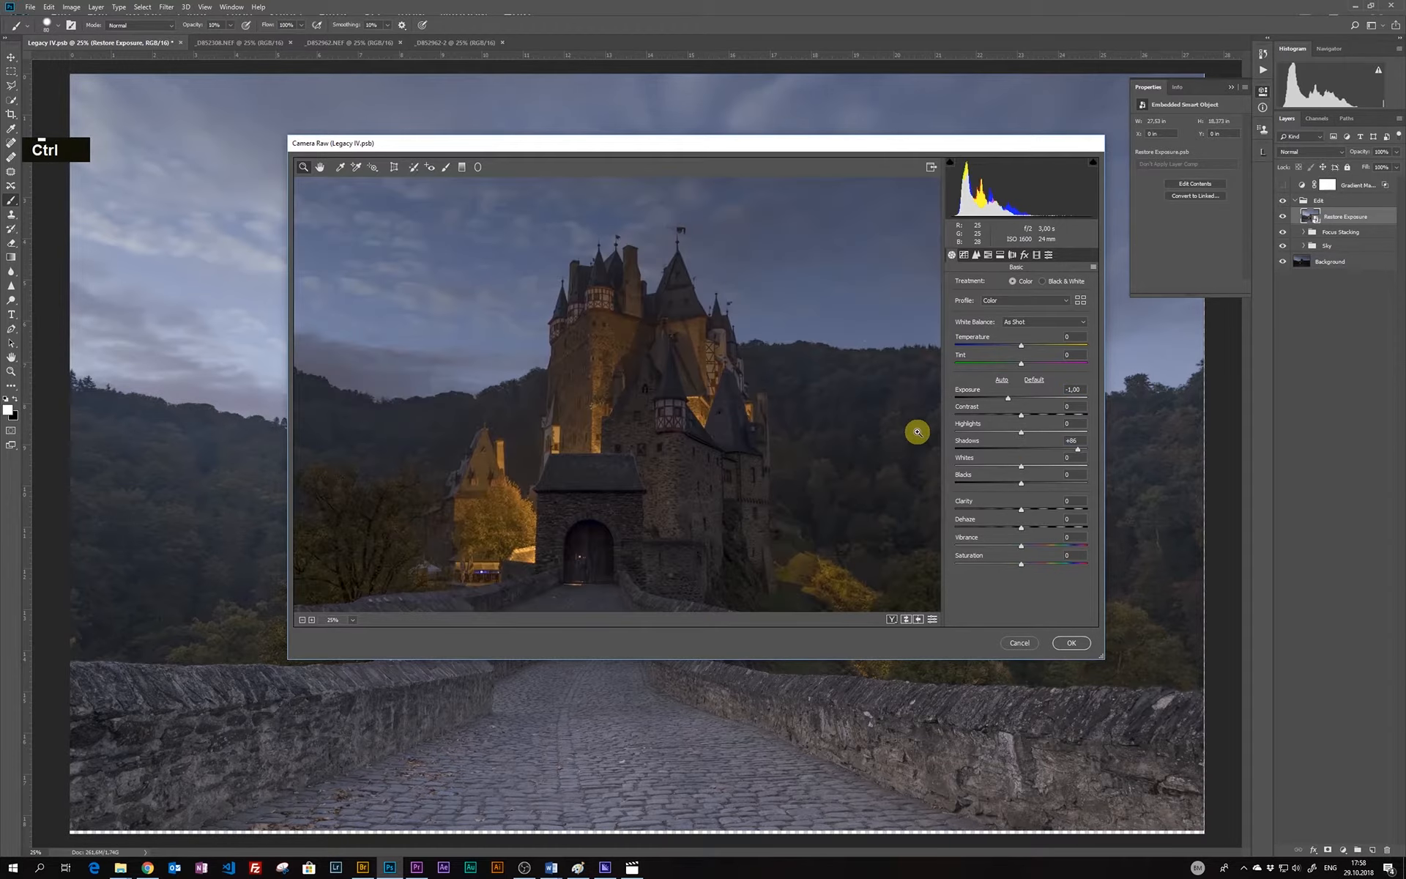
key(ctrl+minus)
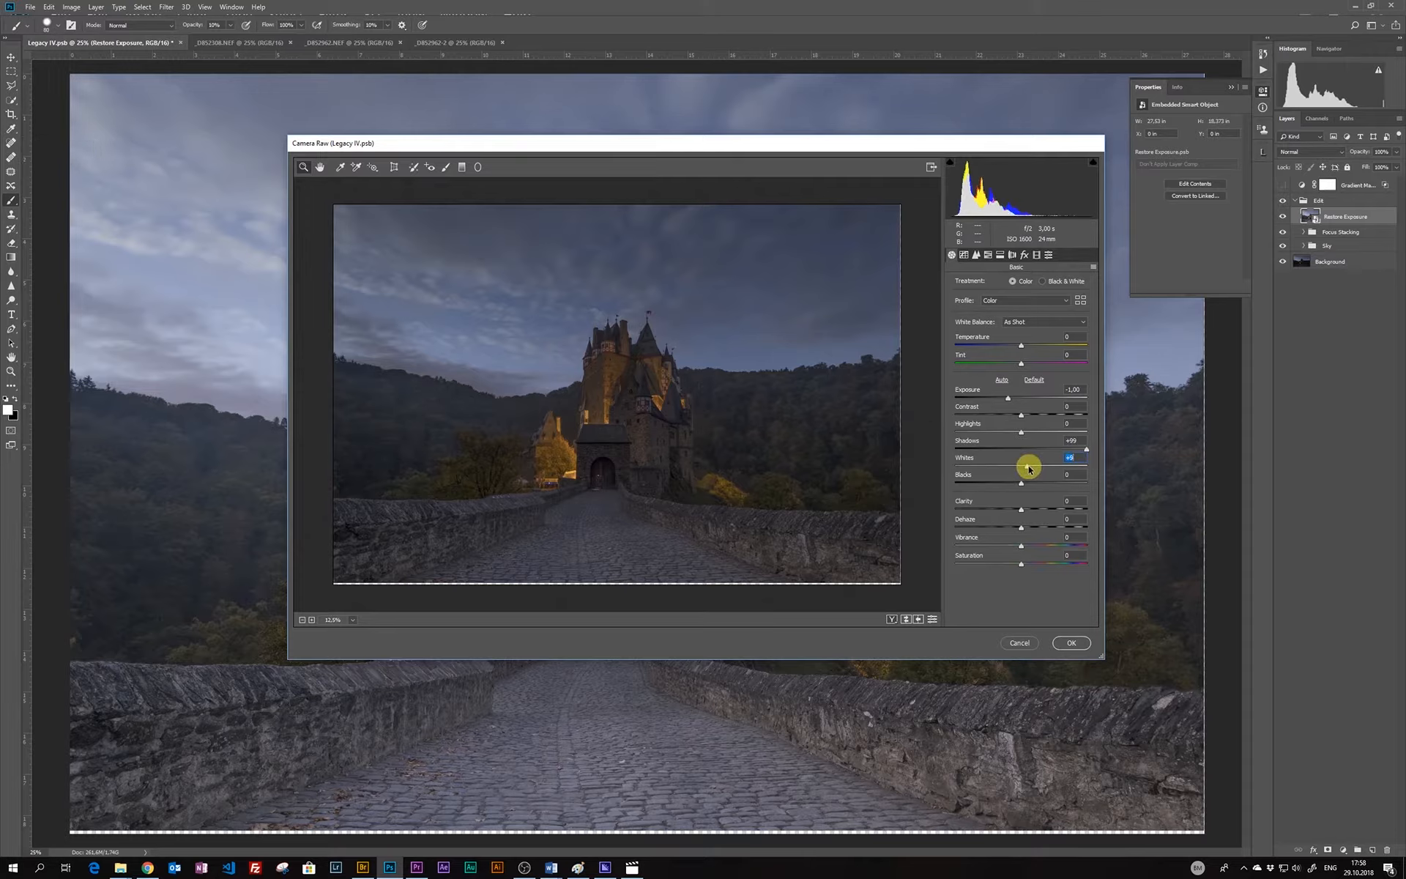
drag(1028, 469, 1038, 469)
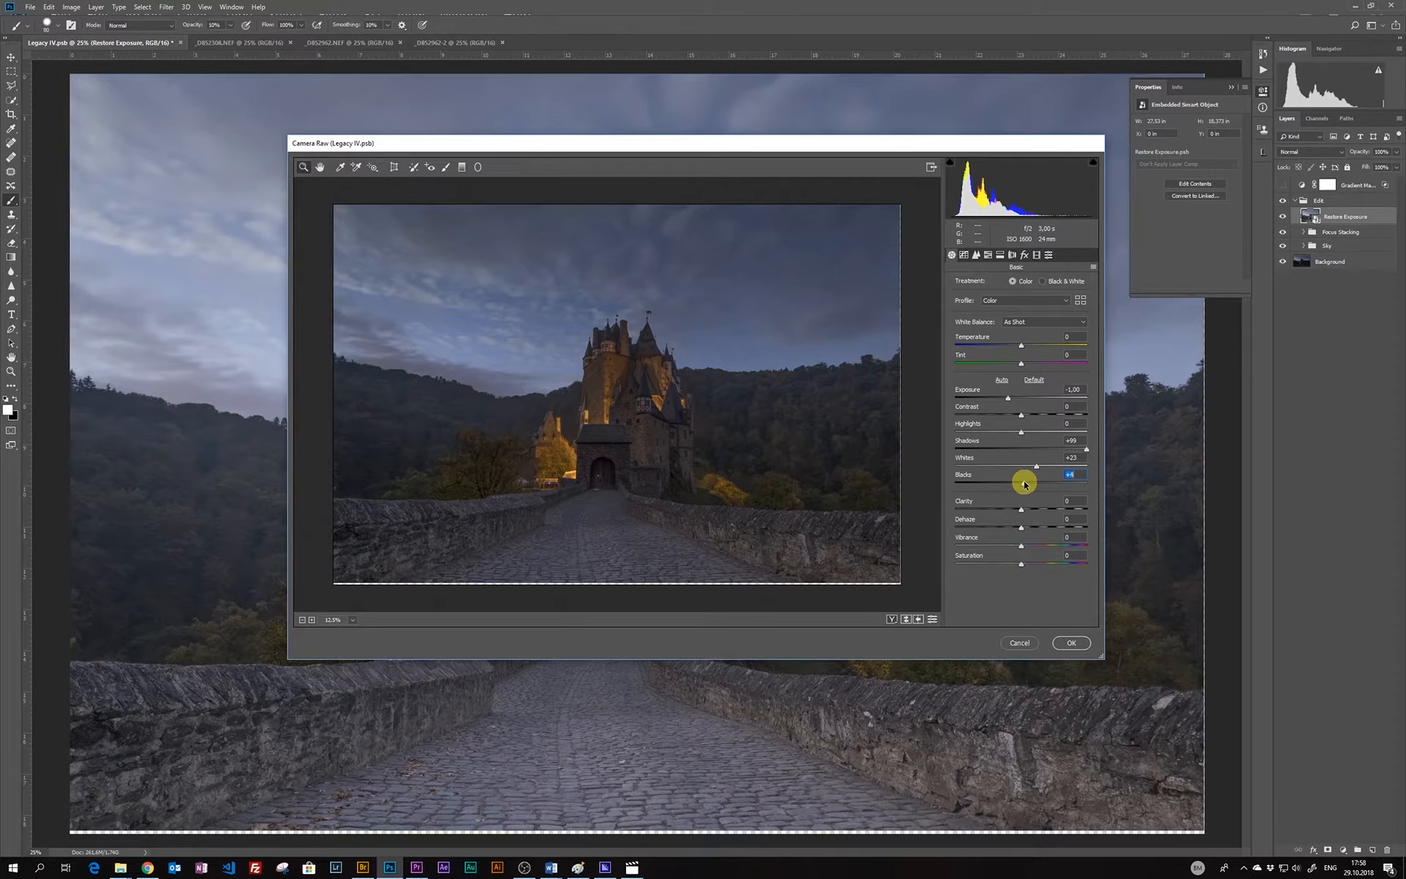
click(1064, 642)
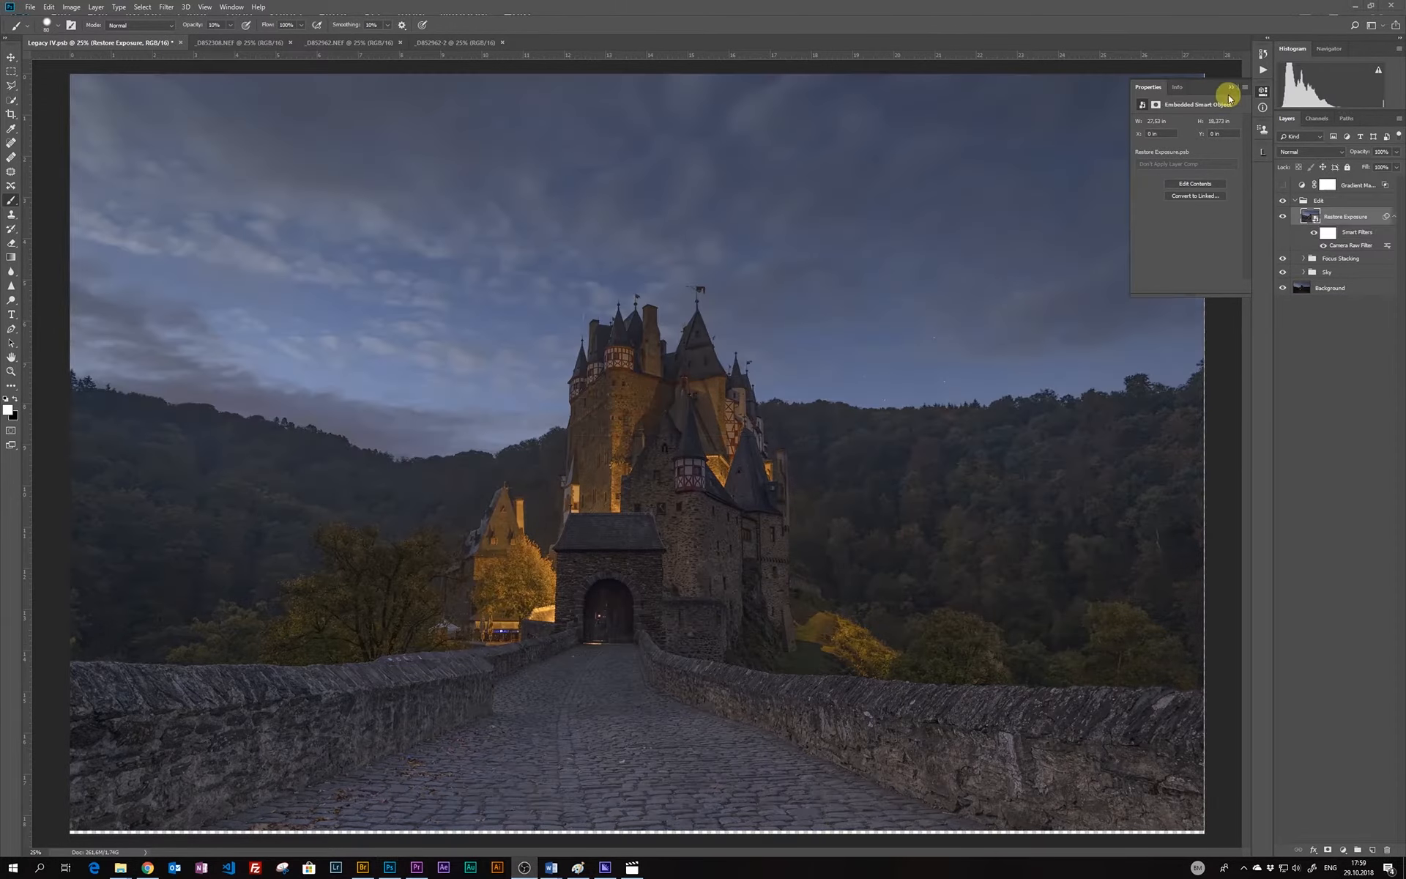
Crop the image slightly inward with the grid overlay to trim the empty strip along the lower edge
click(1230, 89)
key(c)
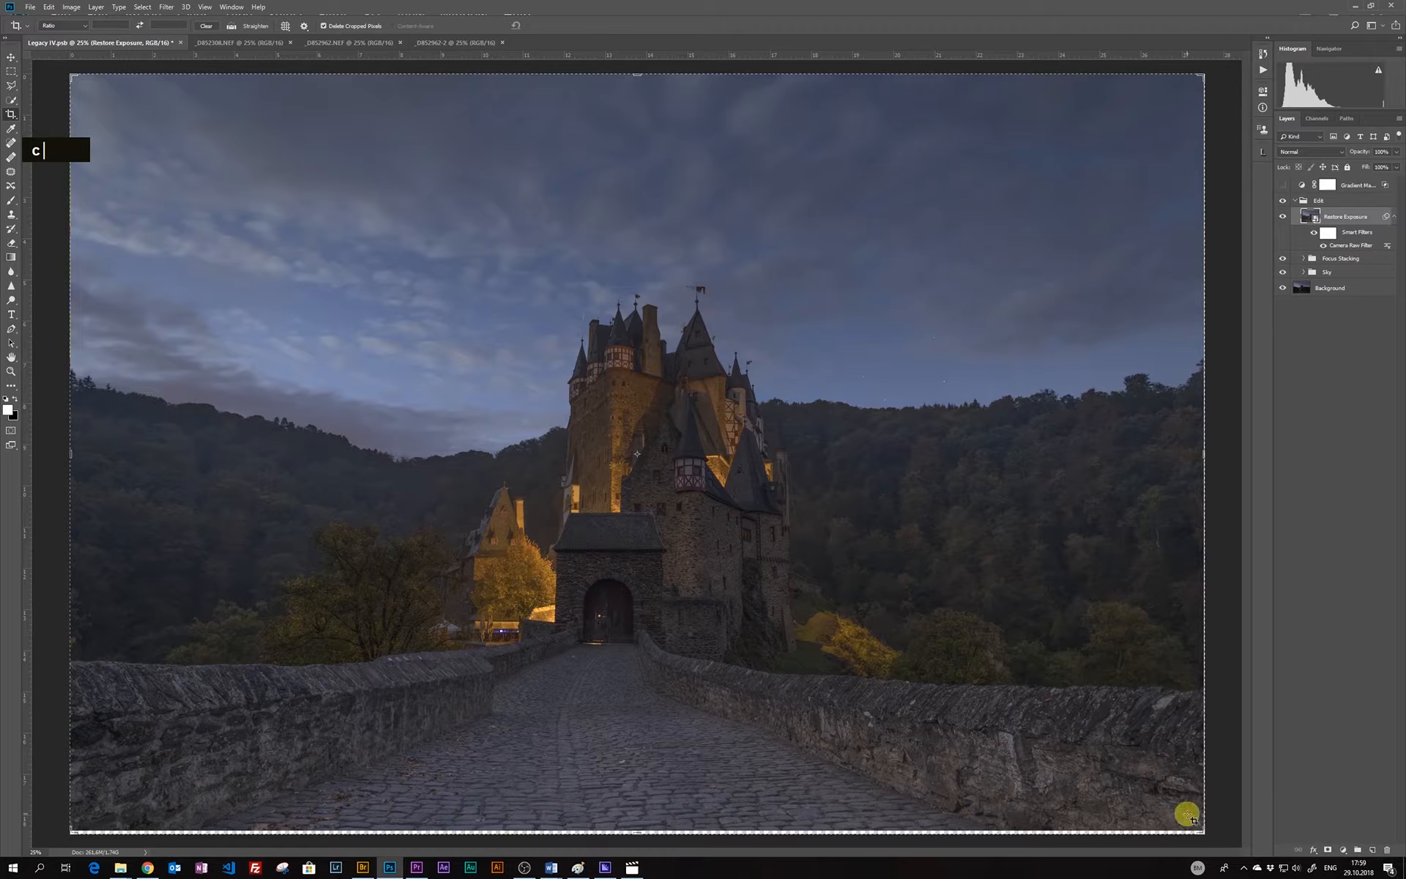
drag(1198, 832, 1186, 822)
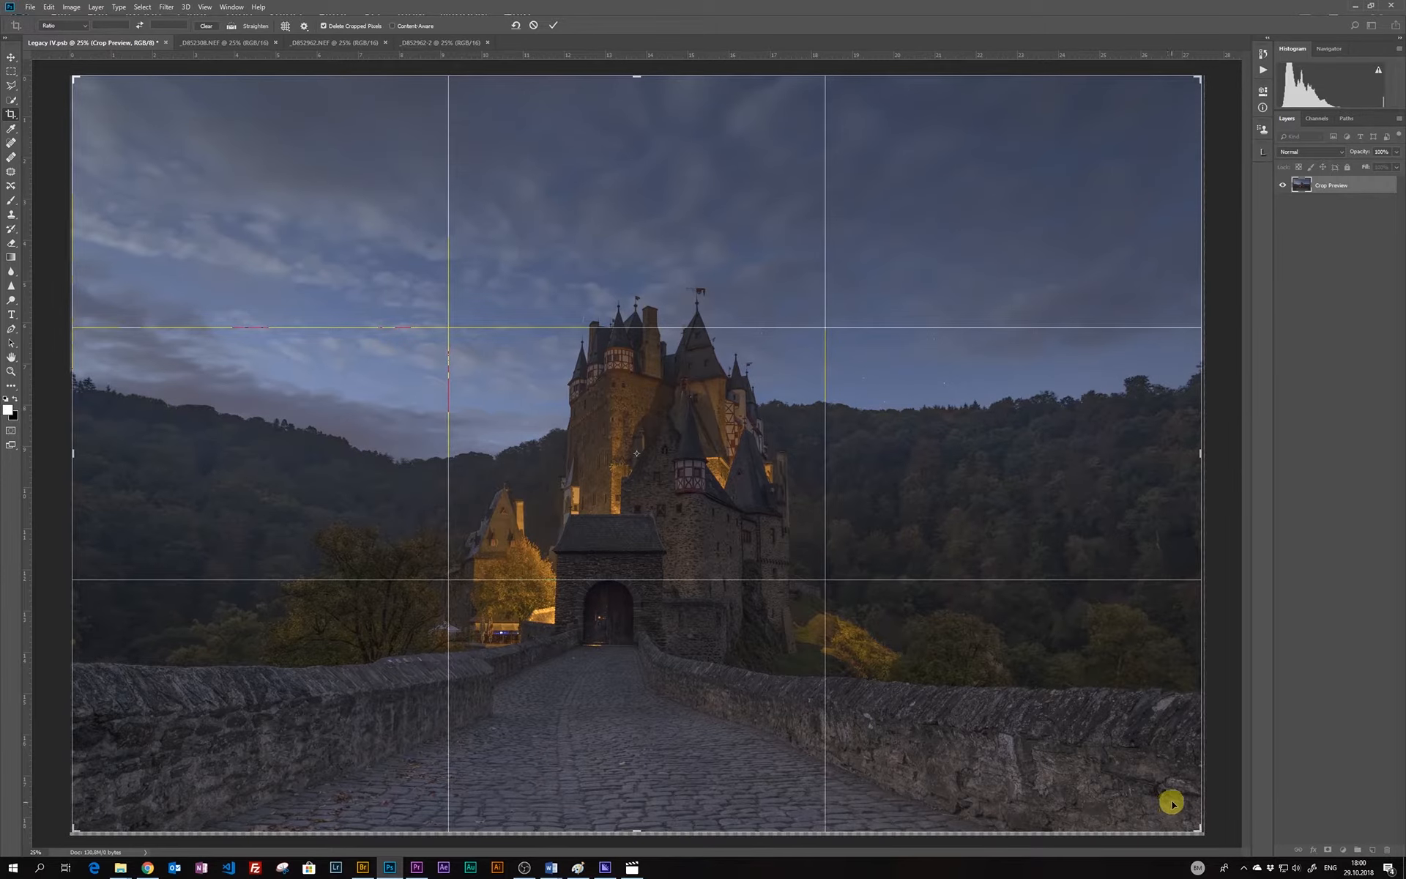
key(o)
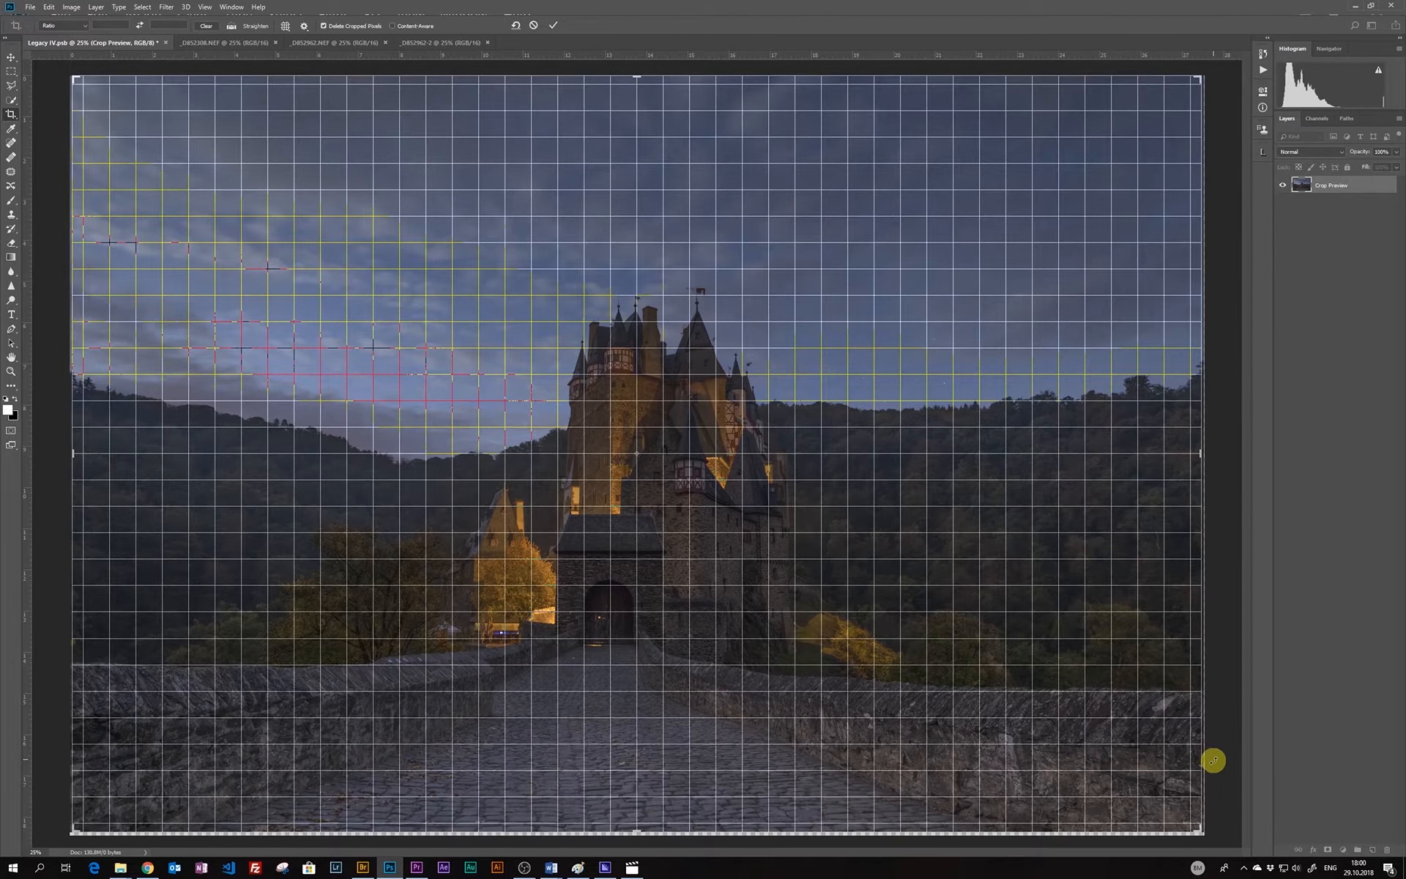
key(Return)
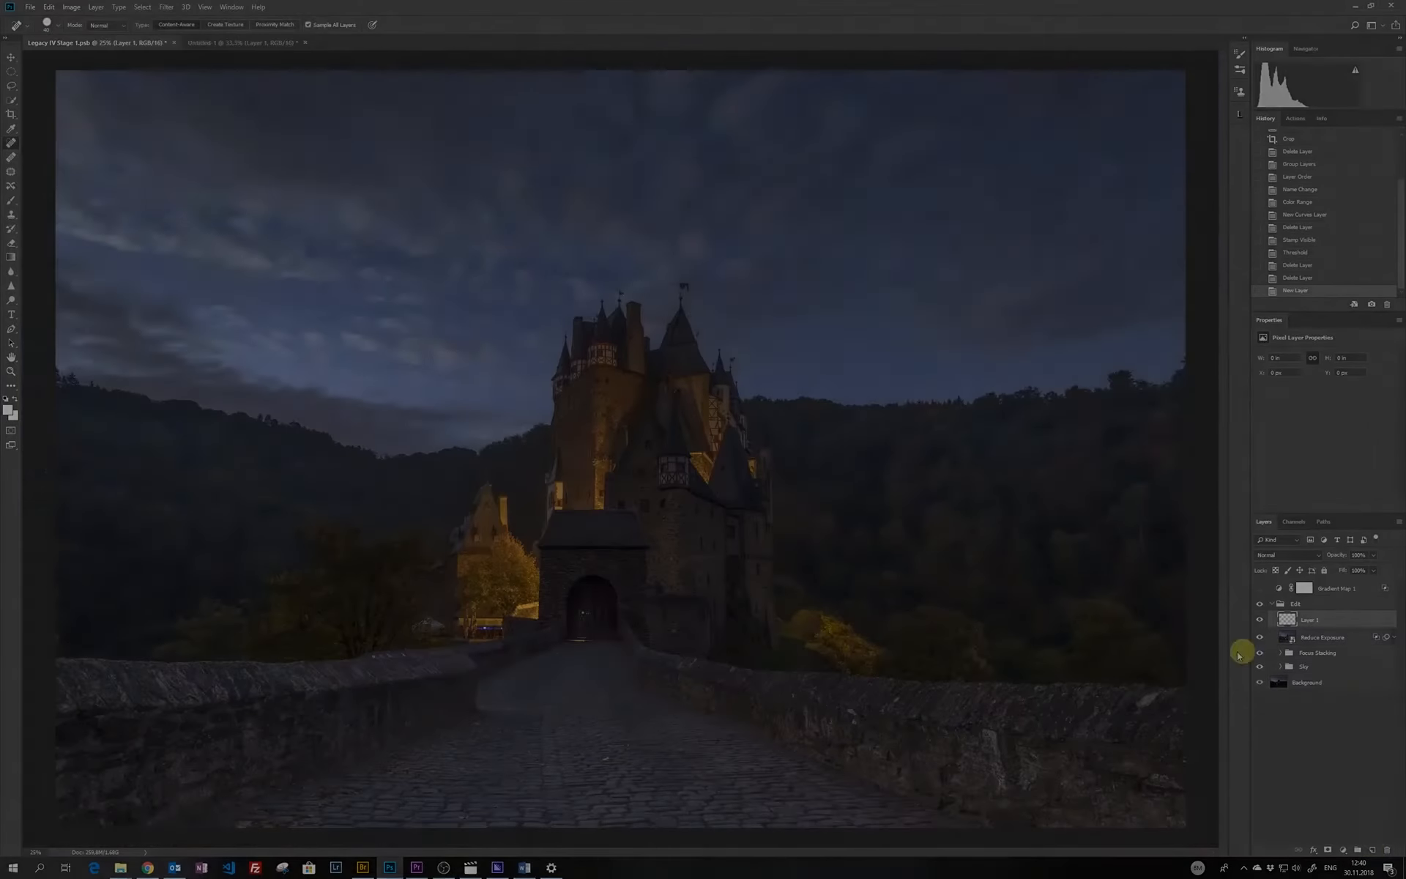
Heal the bright streak and a speck in the sky beside the castle towers on Layer 1 with a smaller Spot Healing Brush
key(ctrl+plus)
key(ctrl+plus)
key(ctrl+plus)
key(ctrl+plus)
drag(548, 108, 913, 577)
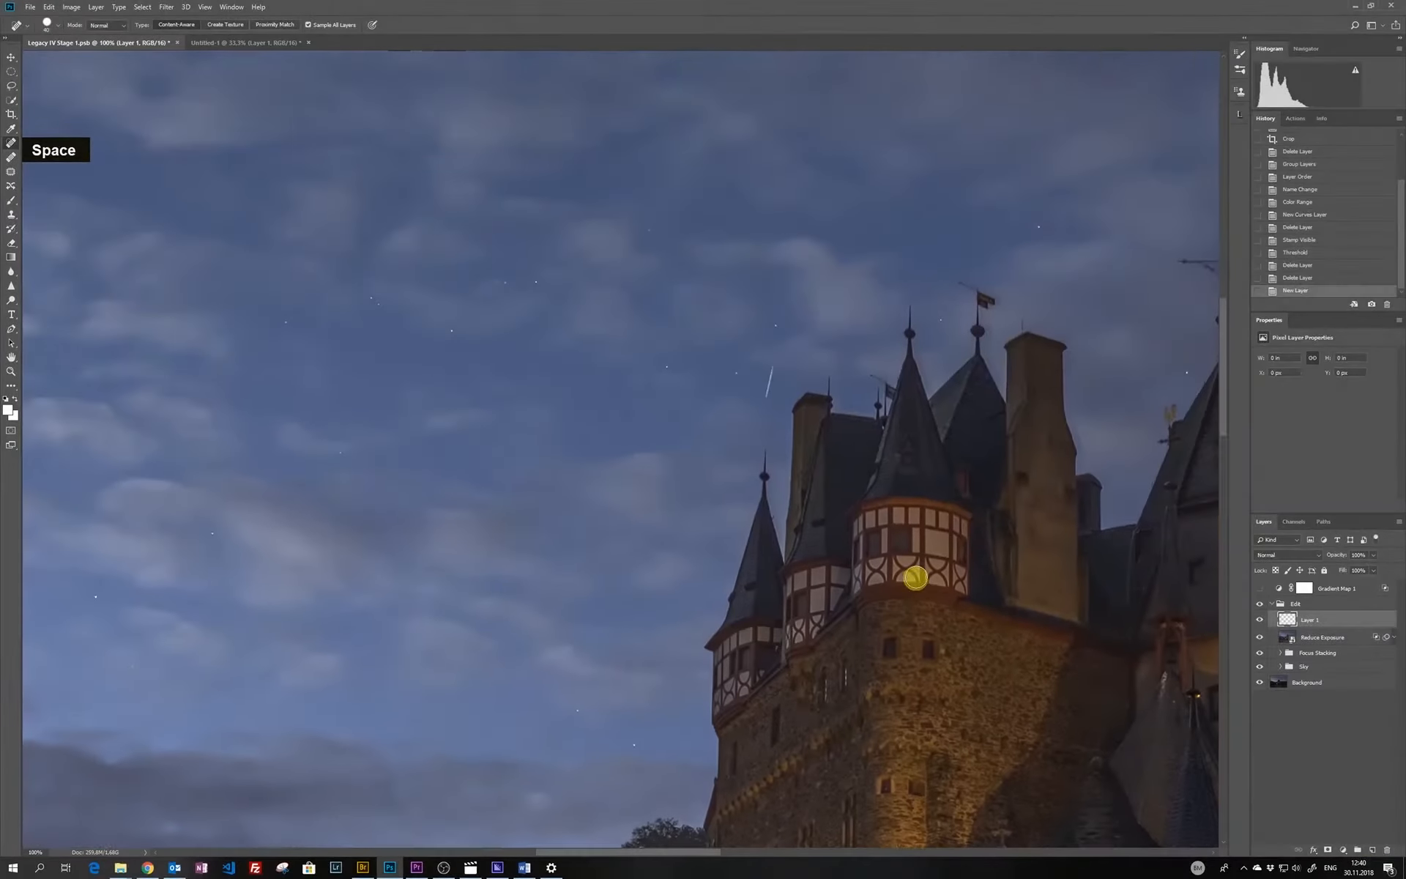
key(ö)
key(ö)
key(ö)
key(ö)
key(ö)
key(ö)
drag(773, 358, 765, 395)
click(814, 339)
drag(499, 386, 907, 386)
drag(697, 268, 1036, 483)
Heal small blemishes around the castle's arched gate with the Spot Healing Brush
key(ctrl+minus)
key(ctrl+minus)
drag(1036, 776, 564, 143)
key(ctrl+plus)
key(ctrl+plus)
key(ctrl+plus)
key(ctrl+plus)
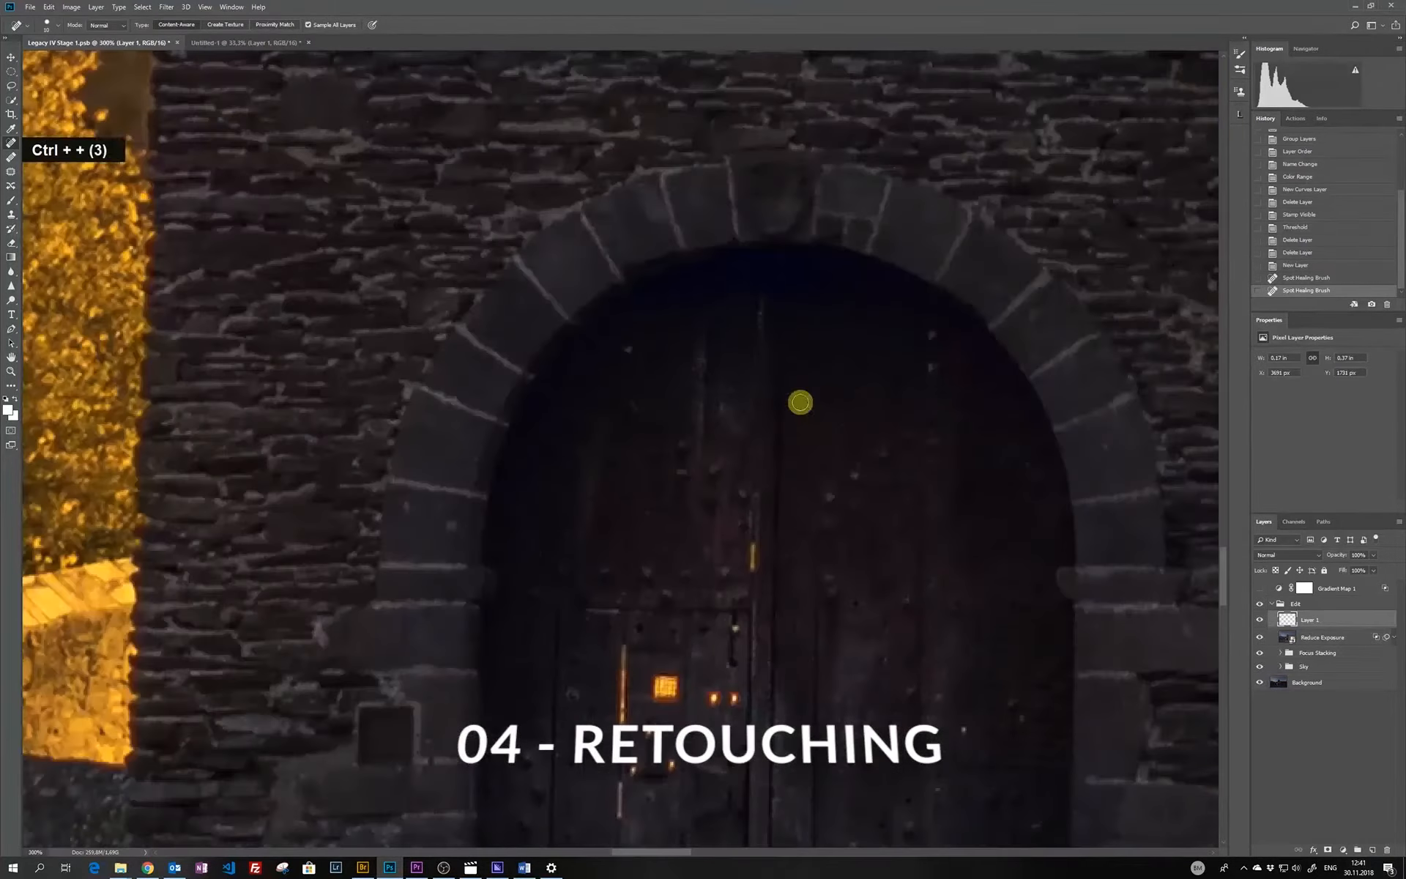
key(ctrl+minus)
drag(658, 532, 751, 331)
click(540, 730)
Heal small distractions on the cobblestones and the right-hand bridge wall, enlarging the Spot Healing Brush for the wall marks
key(ctrl+minus)
mouse_move(618, 648)
mouse_down()
mouse_move(600, 539)
mouse_move(609, 384)
mouse_up()
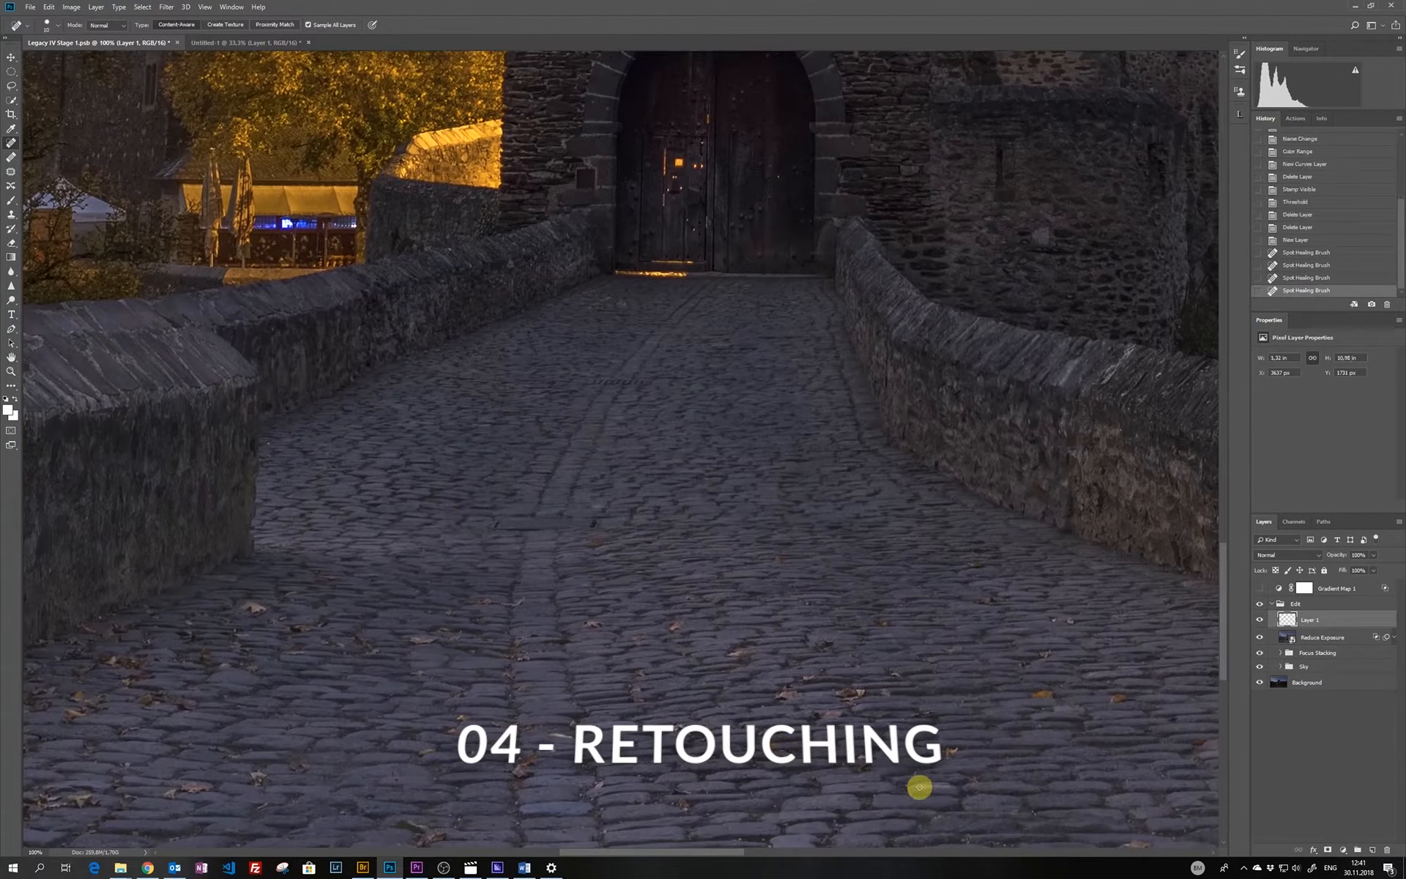
drag(920, 786, 937, 790)
drag(967, 640, 241, 564)
click(785, 459)
click(794, 416)
key(ä)
key(ä)
drag(1024, 476, 1040, 492)
drag(1034, 514, 1038, 528)
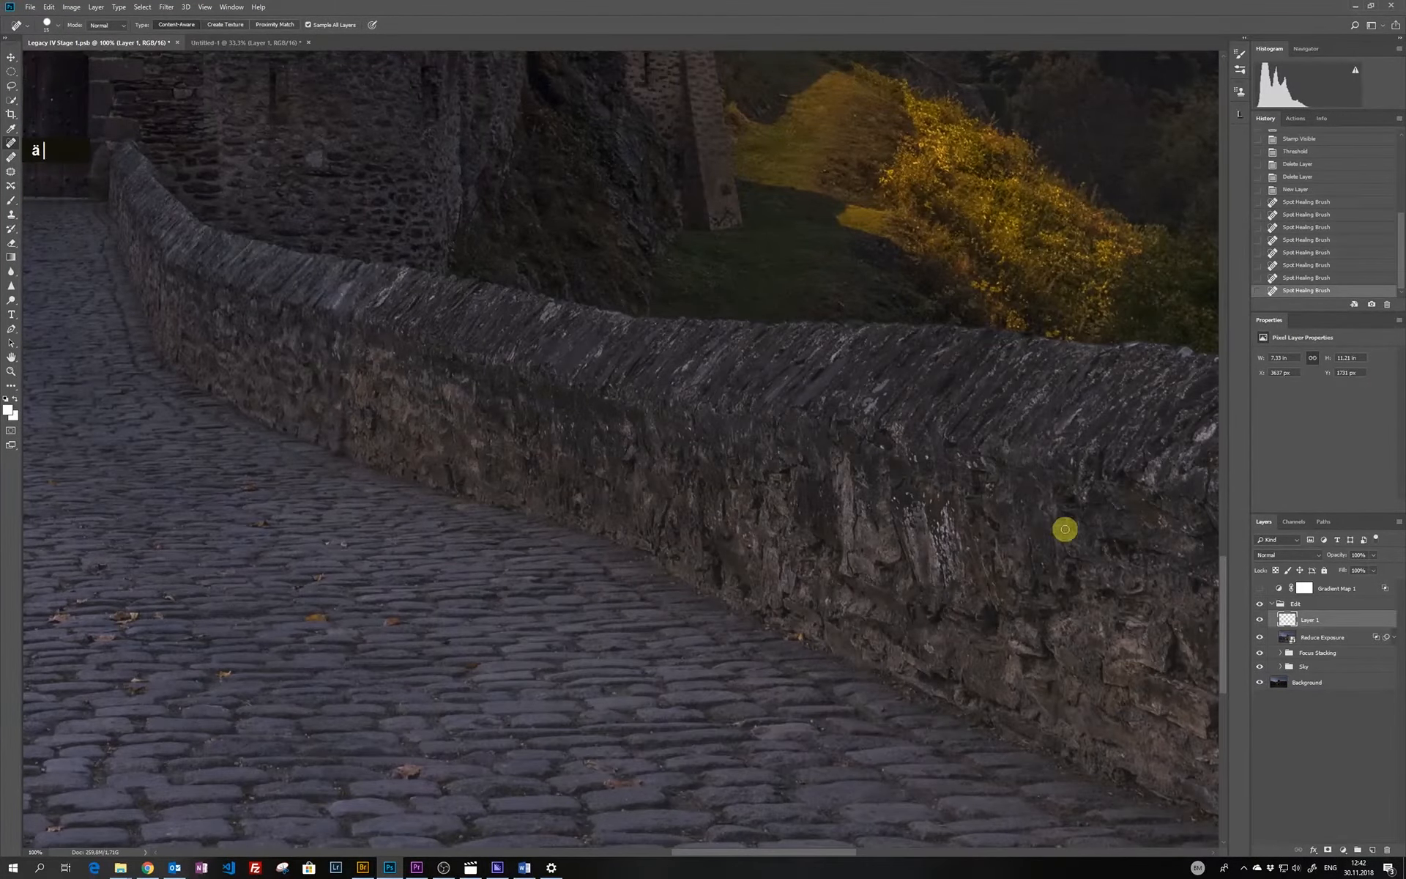
drag(1144, 552, 697, 437)
drag(882, 754, 908, 758)
Add a new layer in Color blend mode and paint sampled stone color over the whitish patch on the right-hand wall
drag(1086, 638, 806, 619)
click(1372, 850)
key(b)
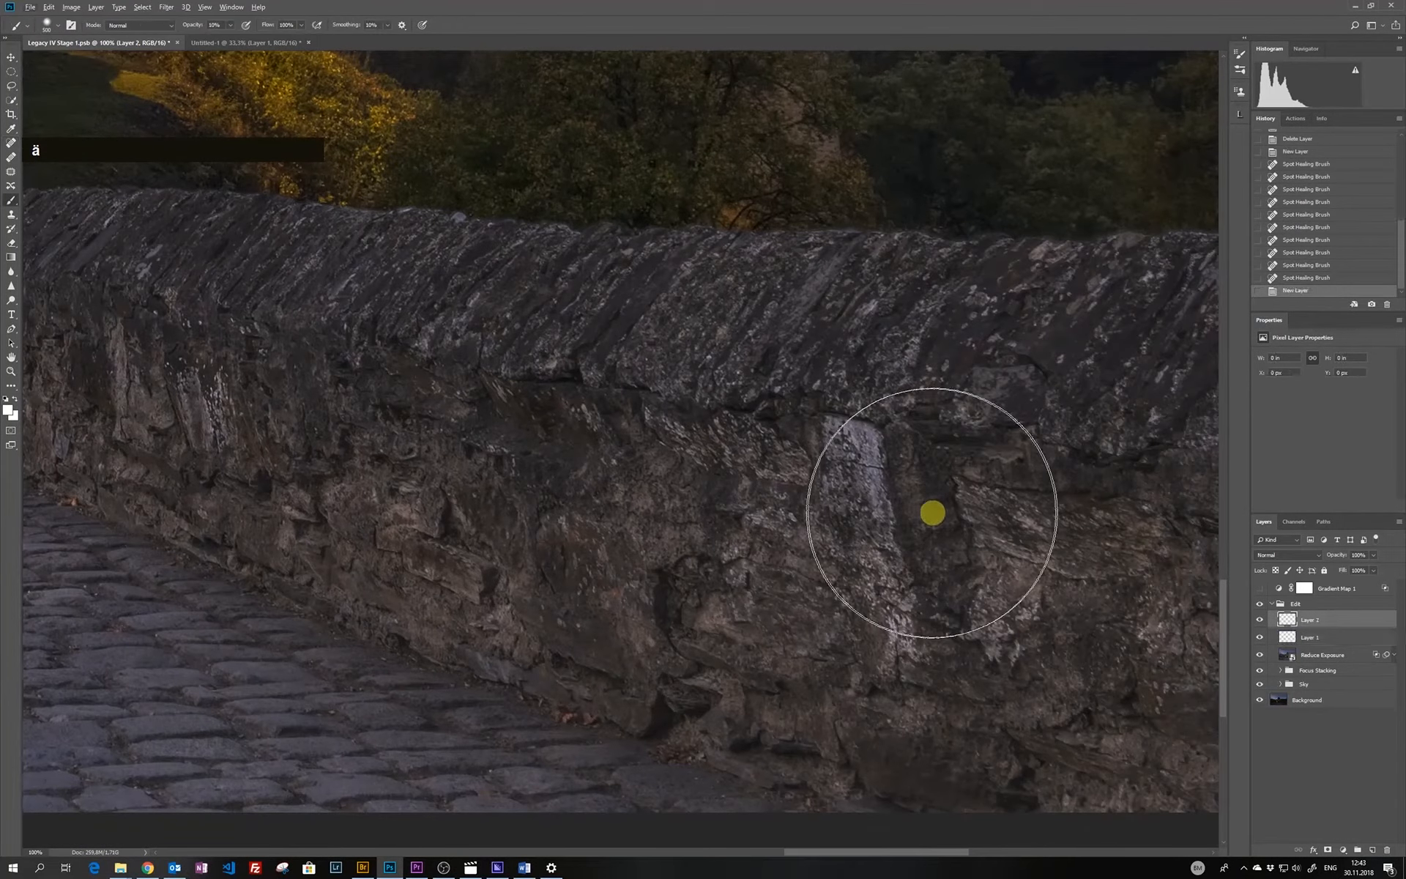
click(1289, 555)
click(1268, 813)
key(ö)
key(ö)
key(ö)
key(ö)
alt+click(826, 512)
mouse_move(841, 476)
mouse_down()
mouse_move(861, 435)
mouse_move(890, 561)
mouse_up()
double_click(860, 434)
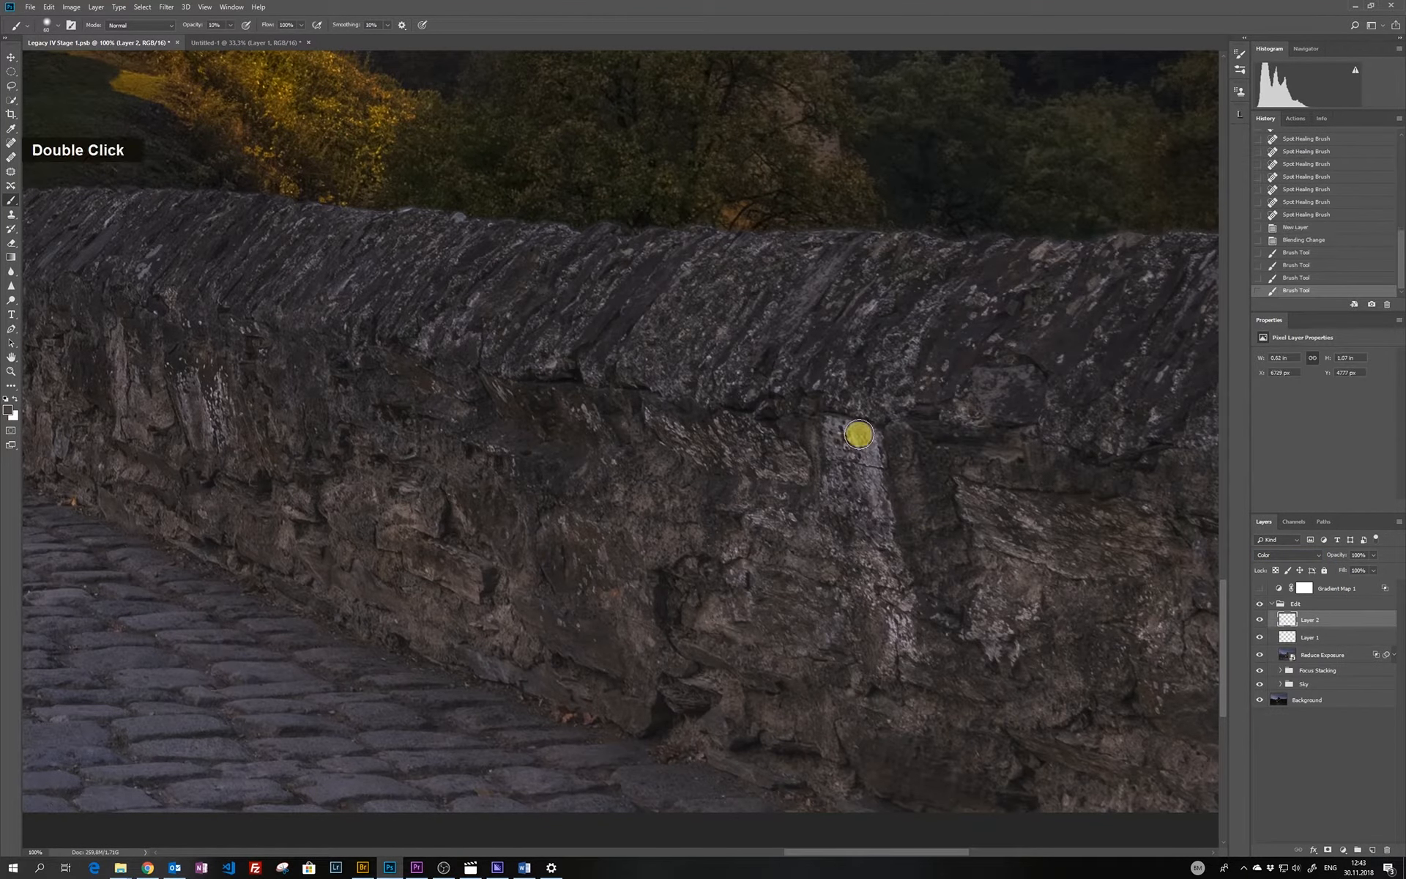
Refine the whitish wall patch with a smaller brush at 30% opacity, using stone colors sampled beside it
key(ö)
key(ö)
key(ö)
key(ö)
key(ö)
alt+click(843, 447)
key(3)
drag(867, 443, 883, 499)
alt+click(867, 435)
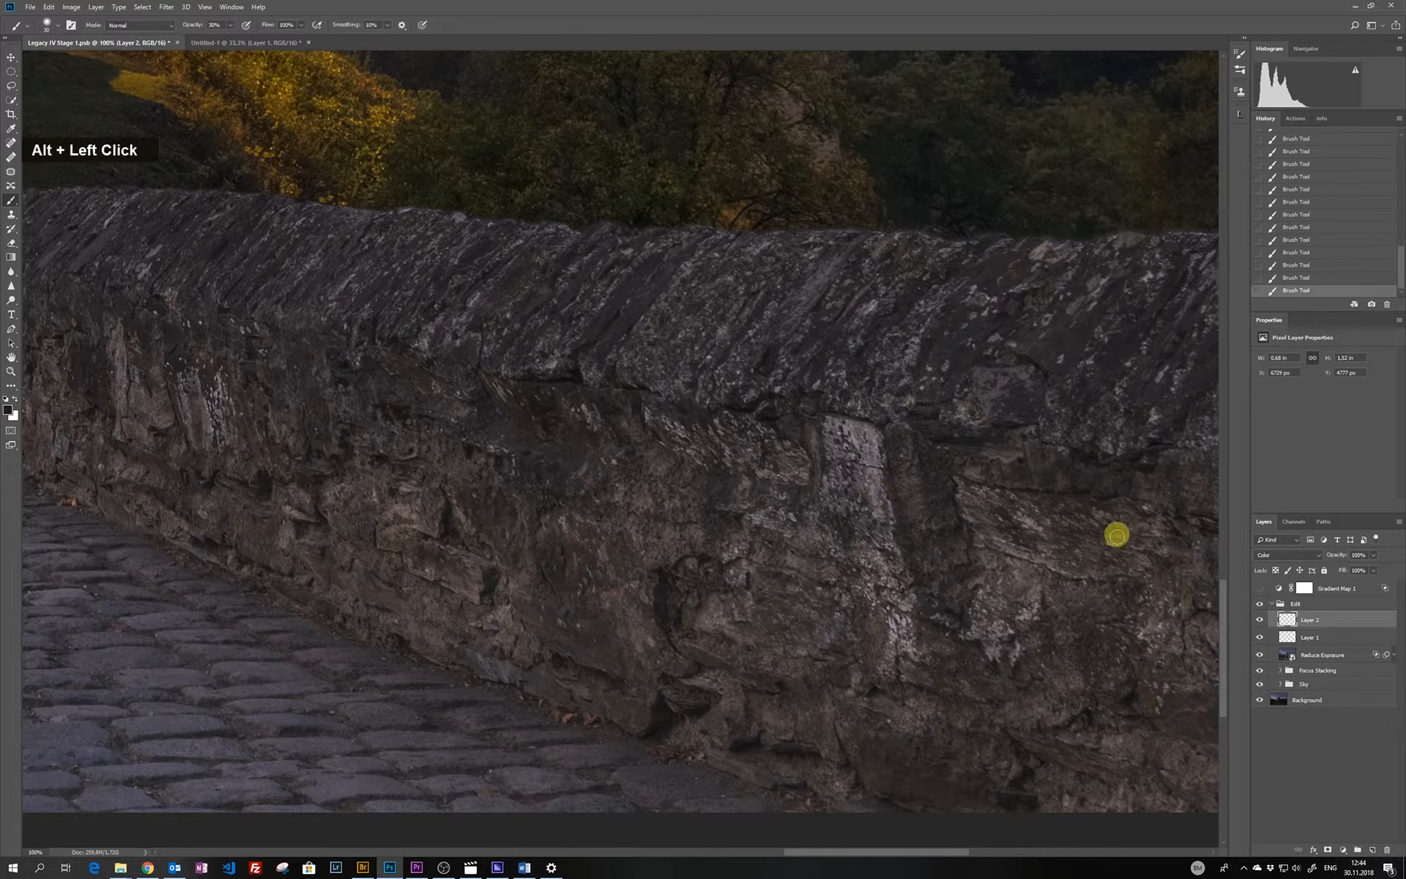
Add a Curves adjustment clipped to Layer 2, group both layers and name the group Color
click(1343, 849)
click(1341, 705)
alt+click(1334, 628)
shift+click(1337, 637)
key(ctrl+g)
double_click(1307, 617)
text(Color)
key(Return)
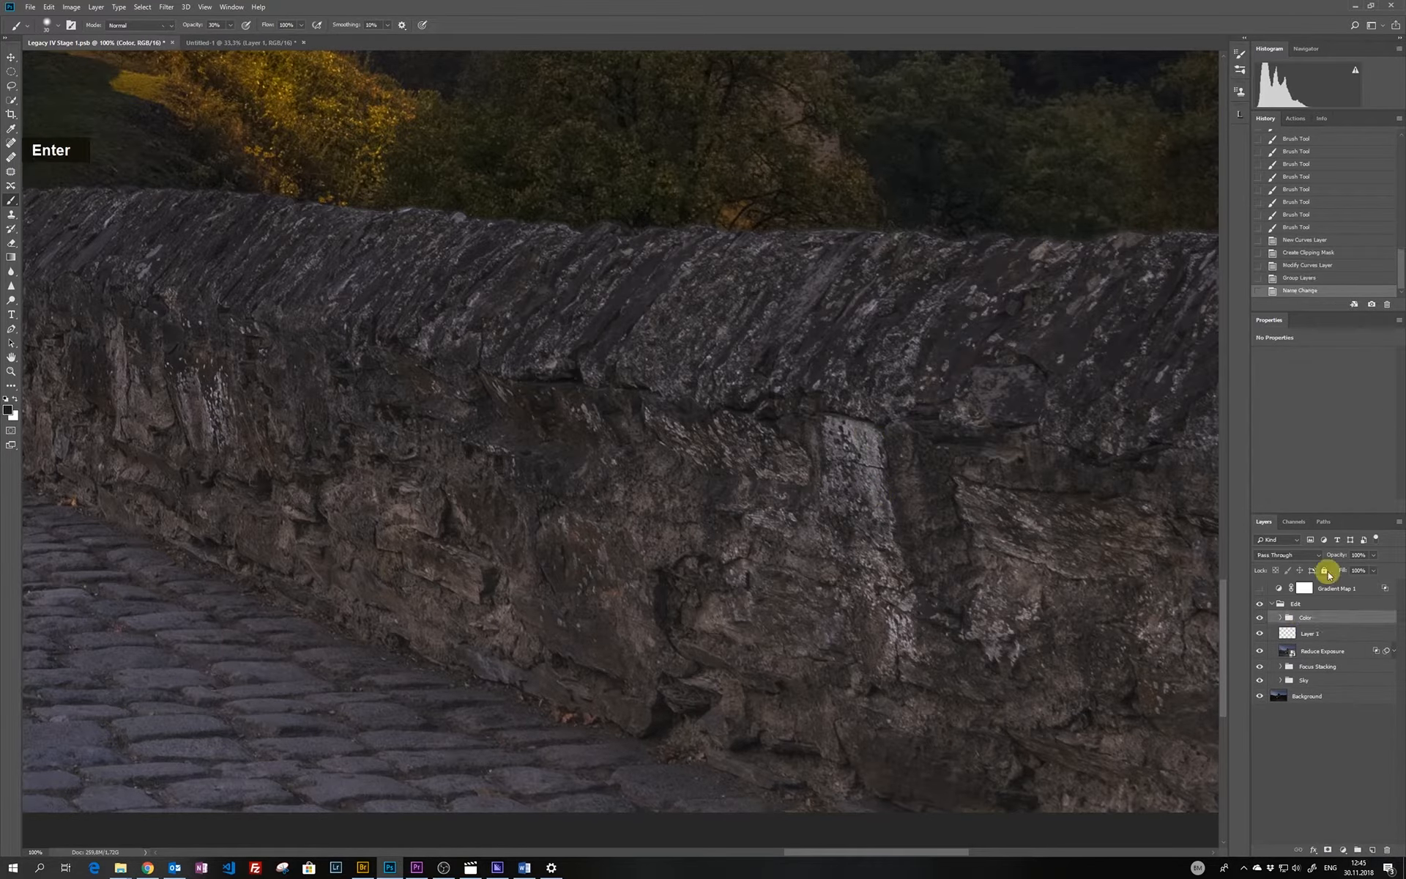
Release the Curves layer in the Color group from its clipping mask, lower its midtones and invert its mask
click(1280, 617)
alt+click(1260, 651)
alt+click(1260, 650)
alt+click(1295, 641)
click(1296, 633)
drag(1337, 452, 1338, 445)
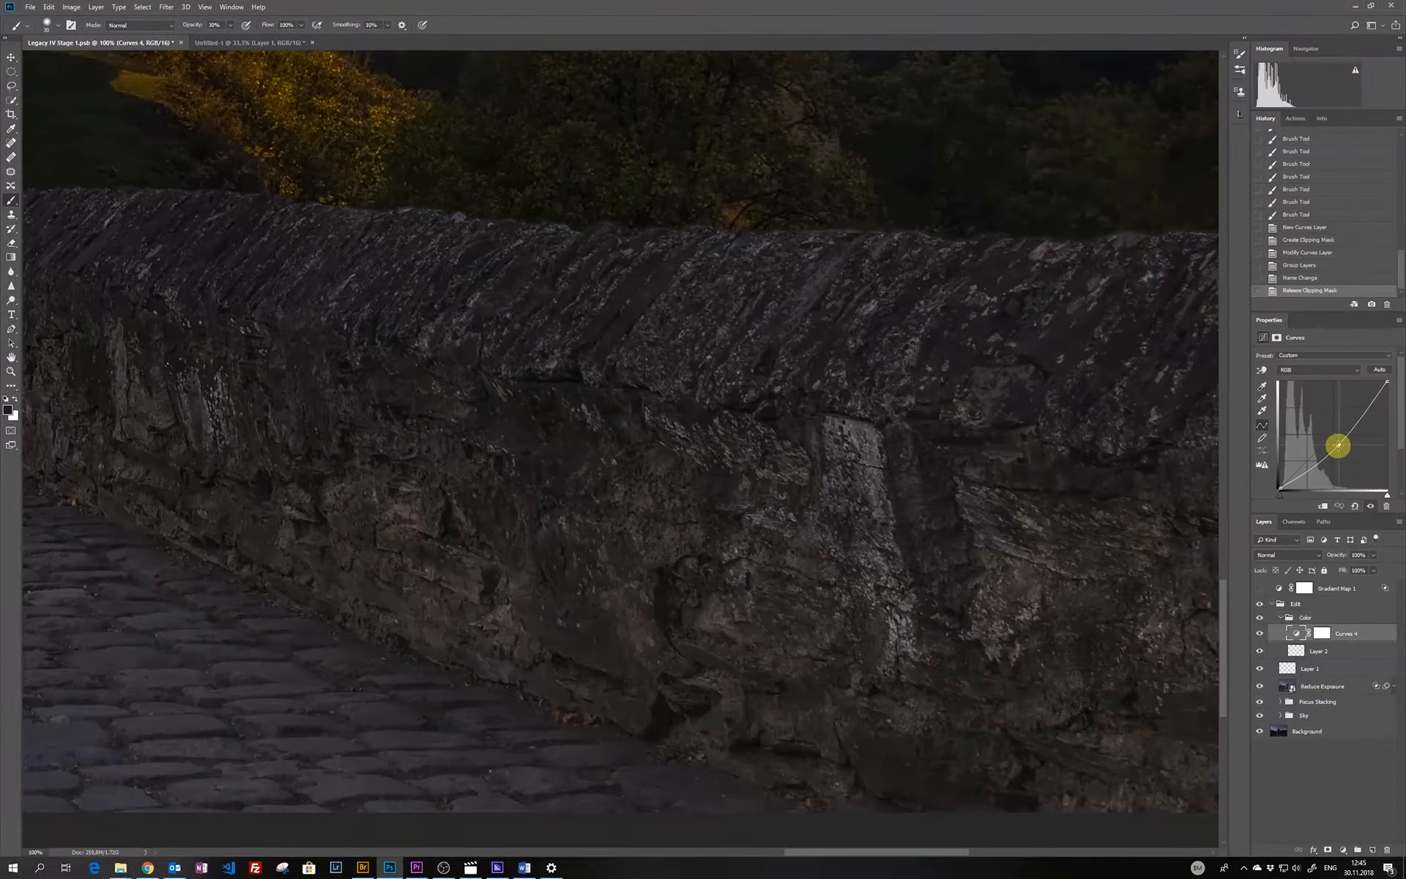
key(ctrl+i)
key(x)
Heal the litter and blemishes around the left-hand bridge wall on Layer 1, enlarging the Spot Healing Brush as needed
key(j)
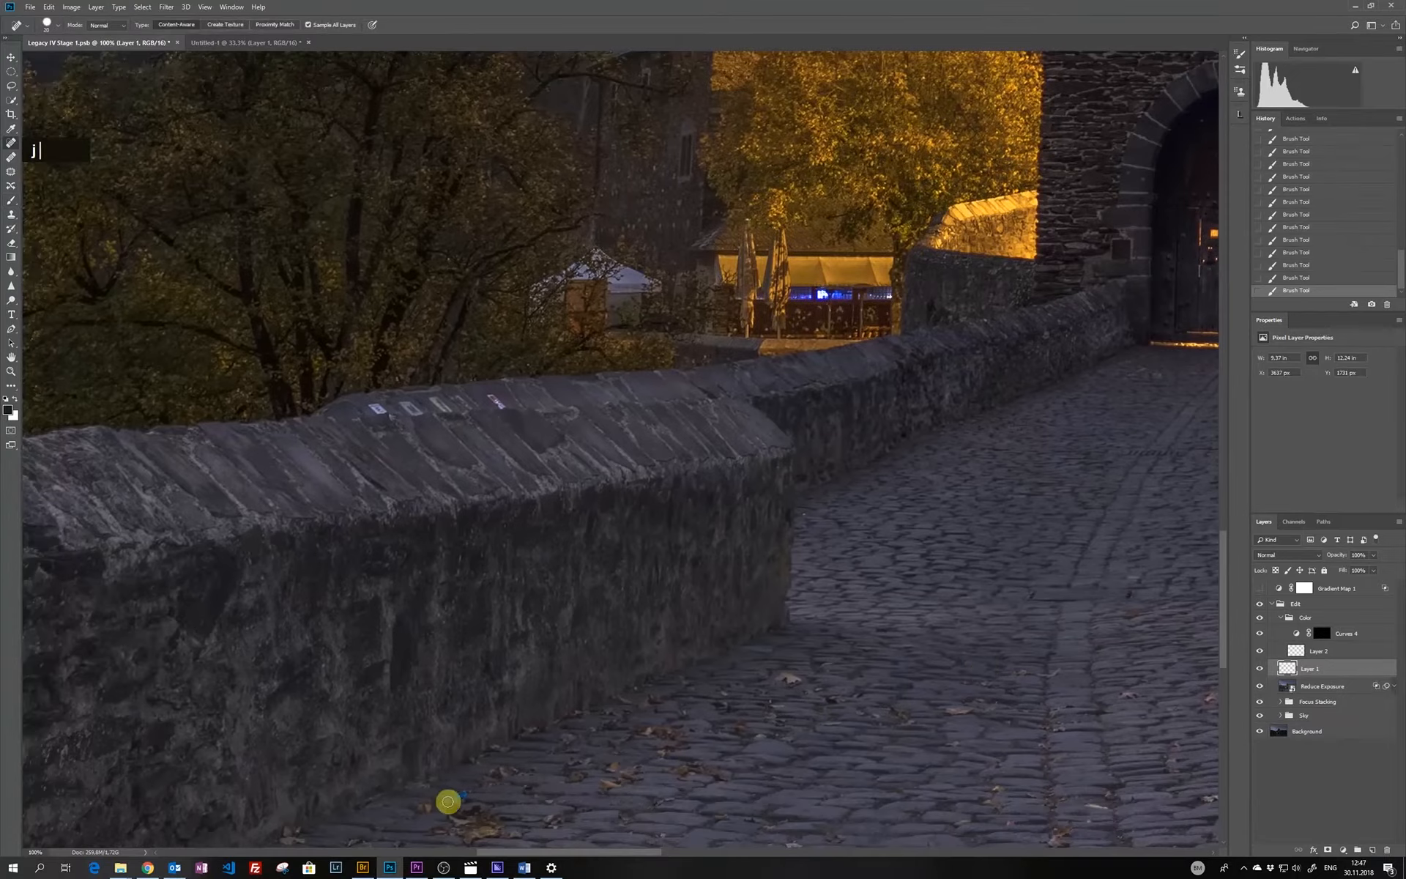
click(449, 802)
mouse_move(537, 788)
mouse_down()
mouse_move(612, 458)
mouse_move(817, 448)
mouse_up()
key(adiaeresis)
key(adiaeresis)
key(adiaeresis)
key(adiaeresis)
key(adiaeresis)
key(adiaeresis)
mouse_move(173, 774)
mouse_down()
mouse_move(151, 771)
mouse_move(168, 772)
mouse_up()
drag(205, 777, 270, 800)
Try to heal the leftmost sticker on top of the left-hand wall with a much smaller Spot Healing Brush
key(ctrl+plus)
key(ctrl+plus)
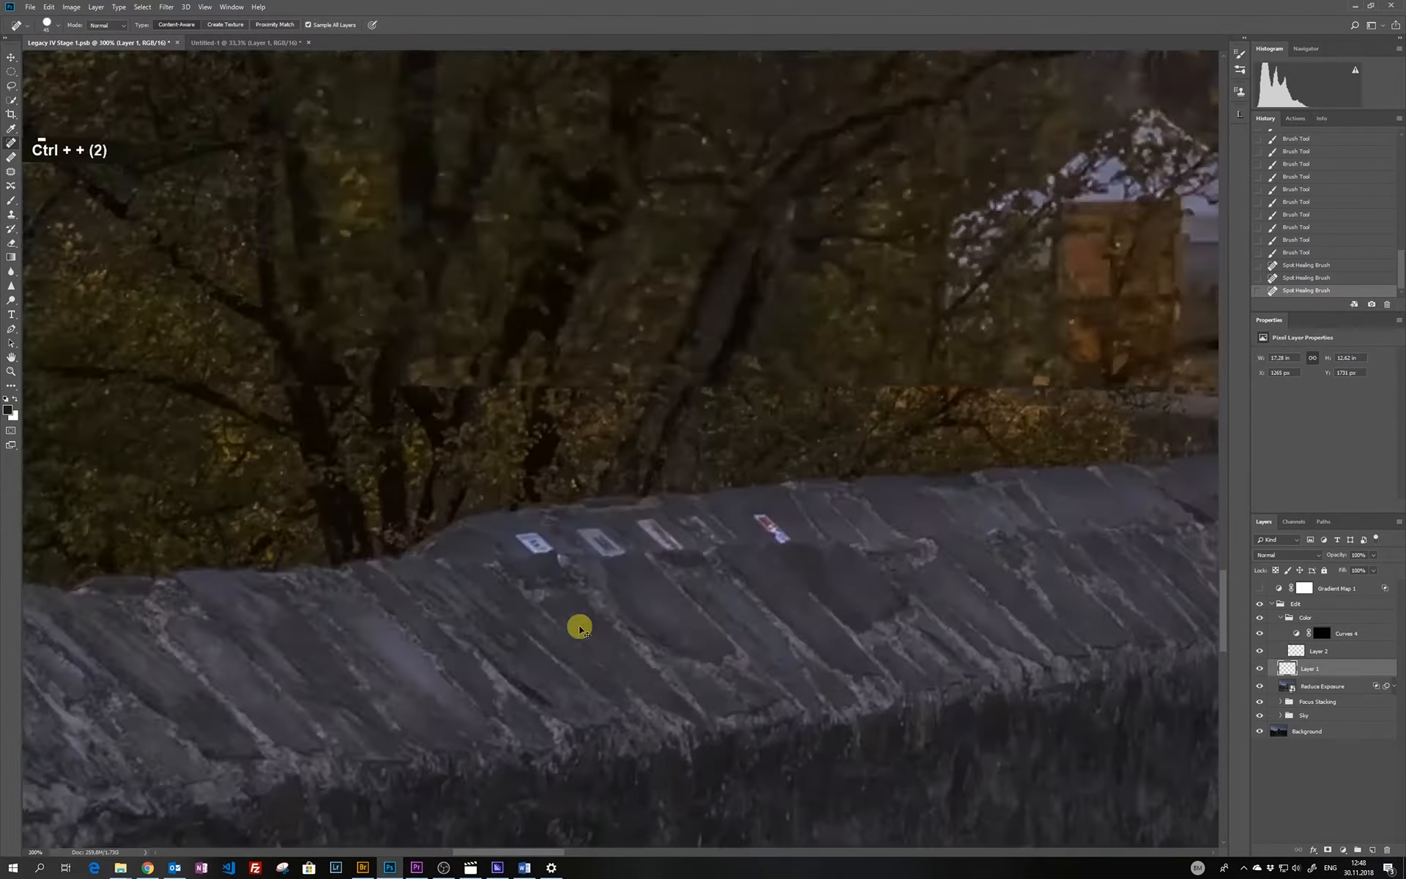
key(odiaeresis)
key(odiaeresis)
key(odiaeresis)
key(odiaeresis)
key(odiaeresis)
key(odiaeresis)
key(odiaeresis)
key(odiaeresis)
key(odiaeresis)
key(odiaeresis)
key(odiaeresis)
drag(513, 601, 492, 603)
mouse_move(567, 573)
mouse_down()
mouse_move(619, 604)
mouse_move(602, 588)
mouse_up()
click(1286, 268)
key(ctrl+z)
Clone clean stone sampled nearby over the leftmost sticker on the left-hand wall with a small Clone Stamp
key(s)
alt+click(477, 556)
key(odiaeresis)
key(odiaeresis)
key(odiaeresis)
key(odiaeresis)
key(odiaeresis)
key(odiaeresis)
key(odiaeresis)
key(odiaeresis)
key(odiaeresis)
key(odiaeresis)
mouse_move(594, 581)
mouse_down()
mouse_move(484, 601)
mouse_move(612, 600)
mouse_move(602, 581)
mouse_move(607, 614)
mouse_move(601, 602)
mouse_move(775, 591)
mouse_move(570, 582)
mouse_move(646, 580)
mouse_move(602, 611)
mouse_move(646, 605)
mouse_move(675, 666)
mouse_move(577, 575)
mouse_move(637, 610)
mouse_move(594, 605)
mouse_up()
Remove the remaining white stickers and their traces from the wall top, alternating Clone Stamp and Spot Healing Brush
alt+click(483, 601)
key(odiaeresis)
alt+click(571, 582)
key(j)
click(602, 611)
key(s)
alt+click(578, 576)
key(j)
key(s)
alt+click(593, 606)
key(j)
drag(669, 564, 710, 593)
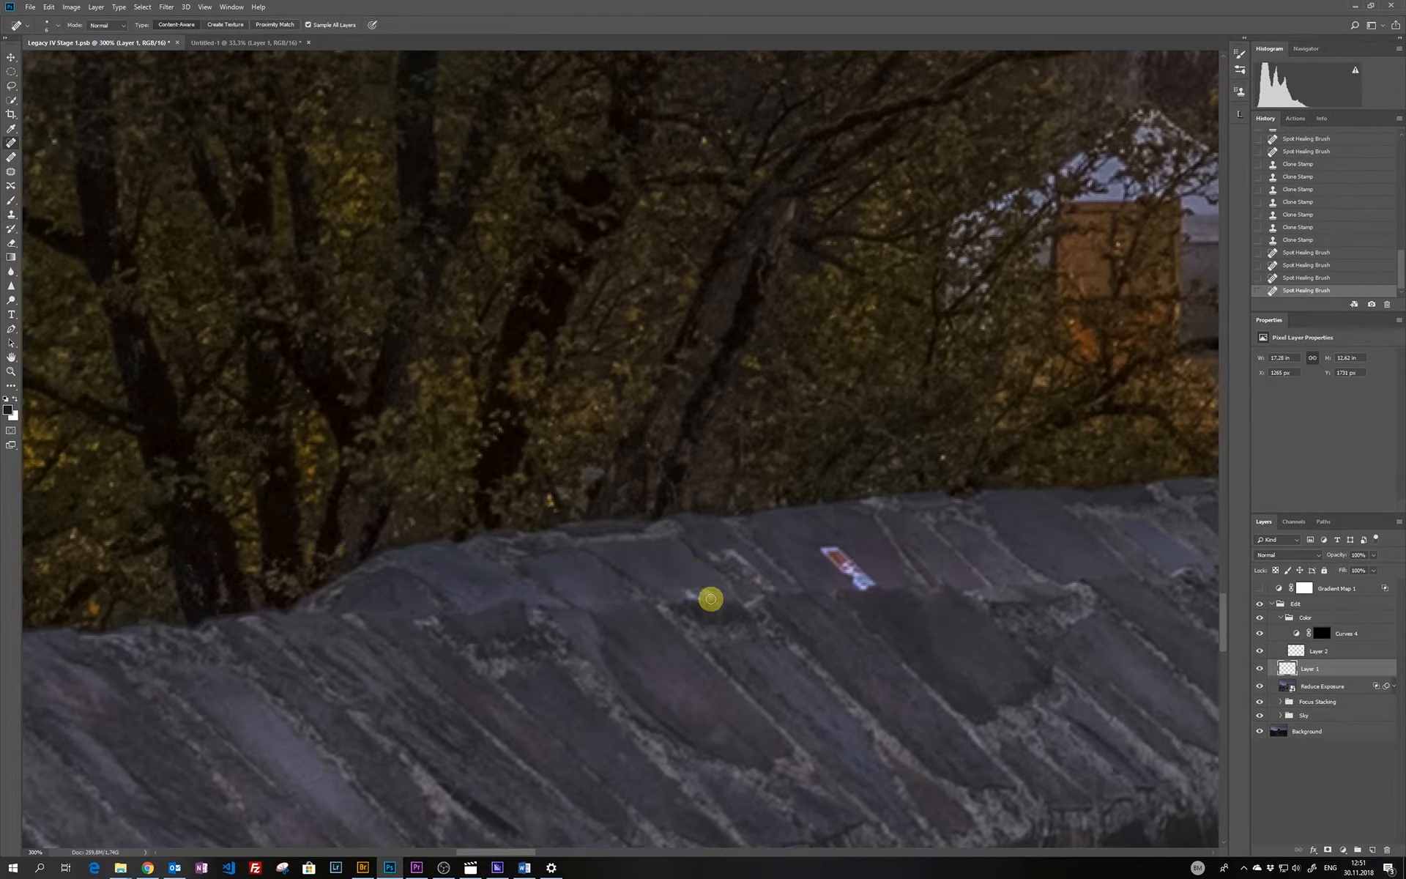
click(700, 601)
Remove the red and white sticker from the wall top with the Spot Healing Brush and Clone Stamp
drag(854, 559, 924, 571)
click(867, 575)
key(s)
alt+click(867, 575)
key(j)
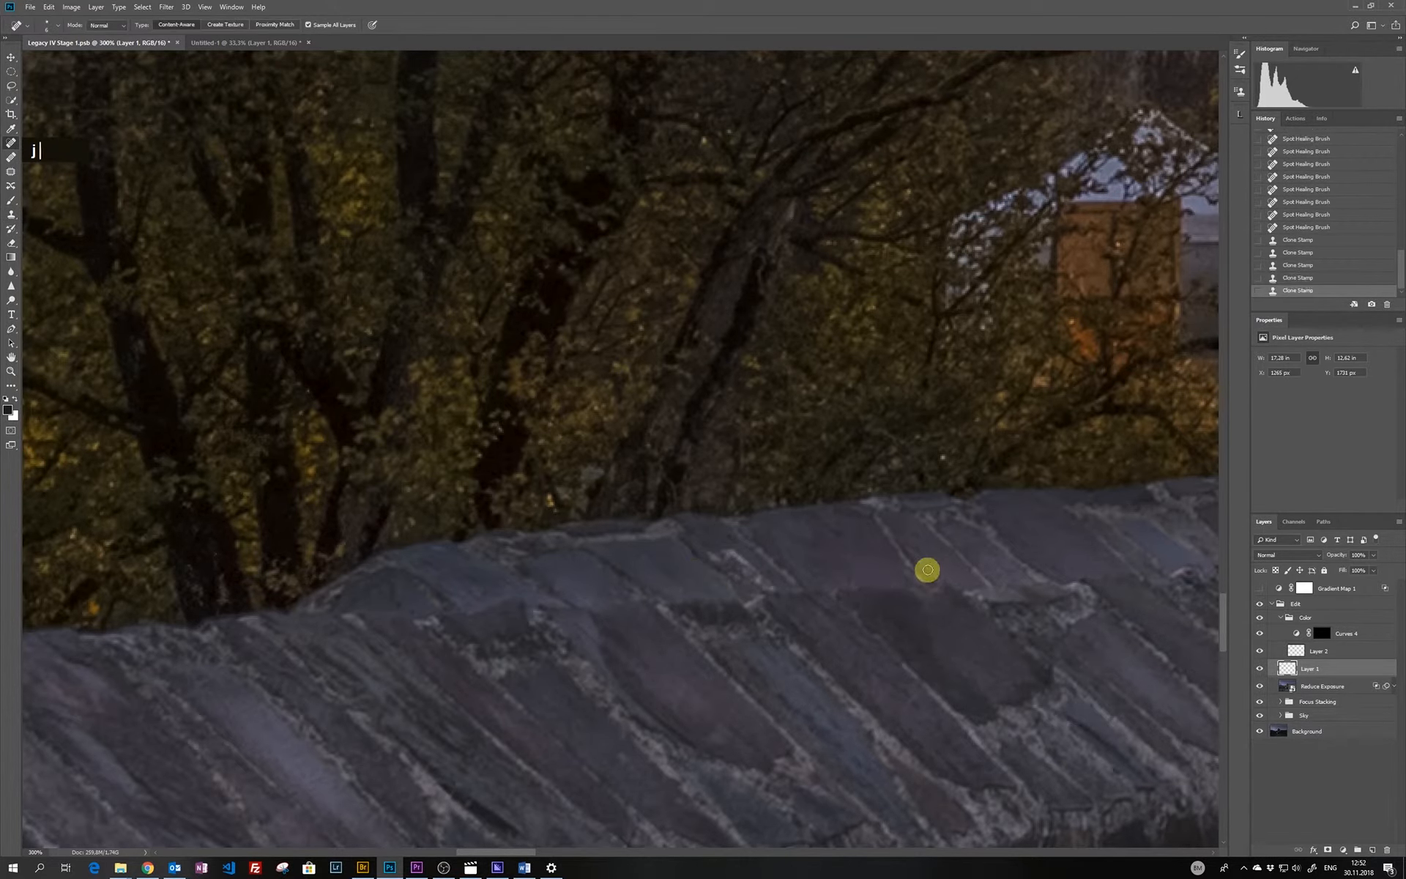
Heal the remaining wall blemish and the pale spots on the lower castle wall with a larger Spot Healing Brush
click(943, 457)
key(ctrl+minus)
key(ctrl+minus)
key(ctrl+minus)
key(ctrl+minus)
key(ctrl+minus)
key(ctrl+minus)
key(ctrl+minus)
key(ctrl+plus)
key(ctrl+plus)
key(ctrl+plus)
key(ctrl+plus)
key(ctrl+plus)
mouse_move(882, 695)
mouse_down()
mouse_move(872, 561)
mouse_move(639, 283)
mouse_up()
key(ctrl+plus)
key(bracketright)
key(bracketright)
key(bracketright)
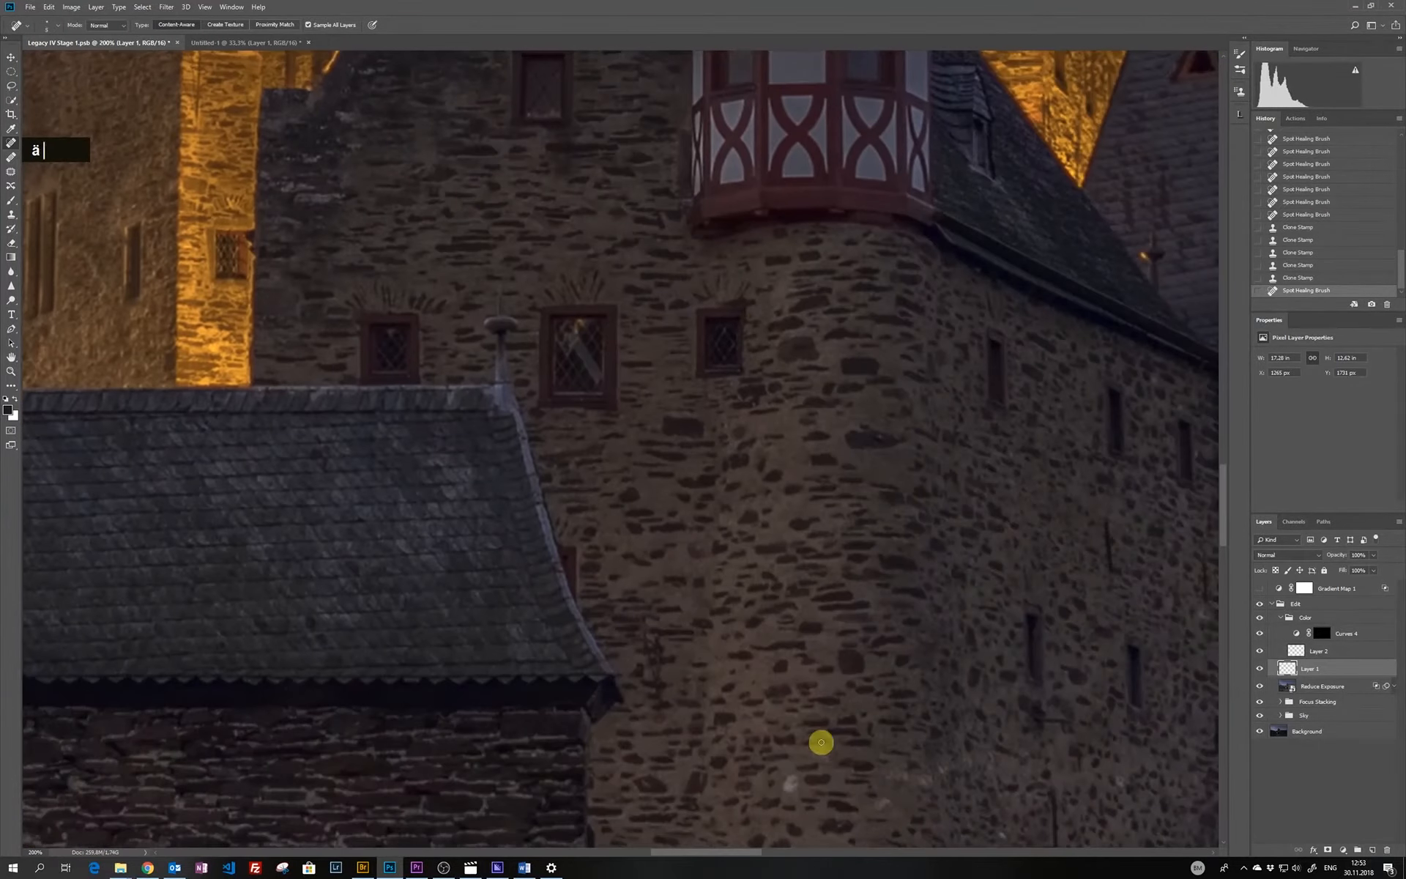
click(788, 785)
click(997, 826)
drag(997, 825, 976, 244)
Select the blue-lit windows beneath the yellow awning with the Lasso, combining several freehand areas
key(ctrl+minus)
key(ctrl+minus)
key(ctrl+minus)
key(ctrl+minus)
key(ctrl+minus)
key(ctrl+minus)
key(ctrl+plus)
key(ctrl+plus)
key(ctrl+plus)
key(ctrl+plus)
key(ctrl+plus)
key(ctrl+plus)
drag(468, 776, 650, 393)
key(ctrl+plus)
key(ctrl+plus)
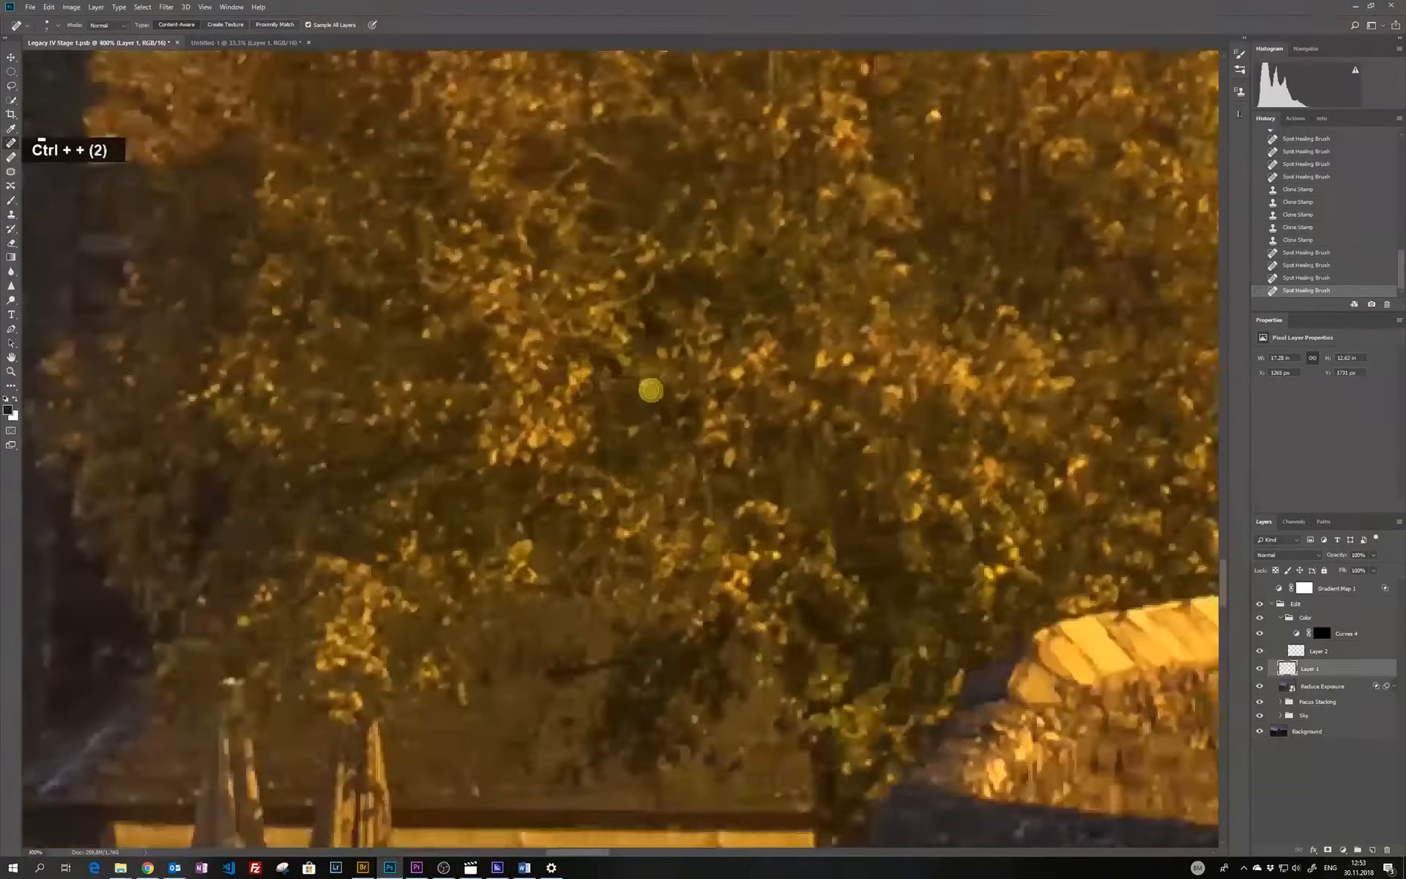
drag(531, 665, 642, 321)
key(l)
key(ctrl+plus)
key(ctrl+plus)
drag(542, 593, 578, 351)
mouse_move(463, 505)
mouse_down()
mouse_move(476, 463)
mouse_move(526, 433)
mouse_move(604, 462)
mouse_move(579, 518)
mouse_move(464, 505)
mouse_up()
mouse_move(607, 513)
mouse_down()
mouse_move(847, 471)
mouse_move(602, 443)
mouse_up()
drag(619, 512, 623, 512)
drag(507, 514, 586, 514)
drag(641, 514, 794, 511)
mouse_move(677, 524)
mouse_down()
mouse_move(713, 534)
mouse_move(704, 526)
mouse_up()
drag(787, 512, 822, 511)
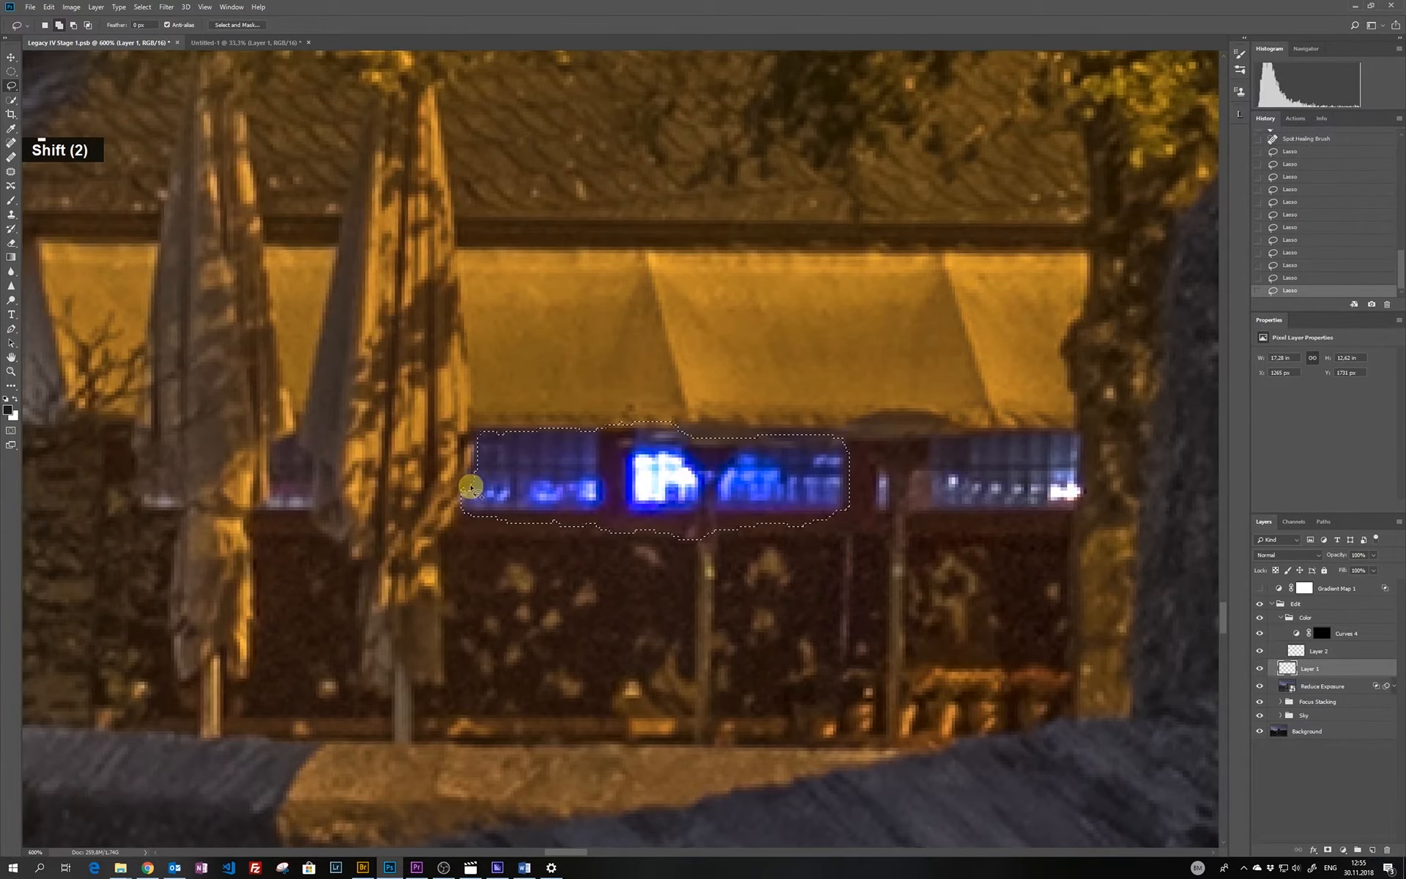
drag(471, 486, 476, 492)
Try a Color Balance adjustment in the Color group on the selected windows, reload its mask as a selection and delete it
click(1306, 618)
click(1343, 849)
click(1328, 755)
mouse_move(1308, 421)
mouse_down()
mouse_move(1291, 423)
mouse_move(1291, 402)
mouse_move(1300, 421)
mouse_up()
ctrl+click(1322, 633)
key(Delete)
Add a Hue/Saturation adjustment masked to the selected windows and lower the saturation of blues and magentas
click(1343, 849)
click(1346, 745)
click(1326, 369)
click(1321, 431)
key(alt+8)
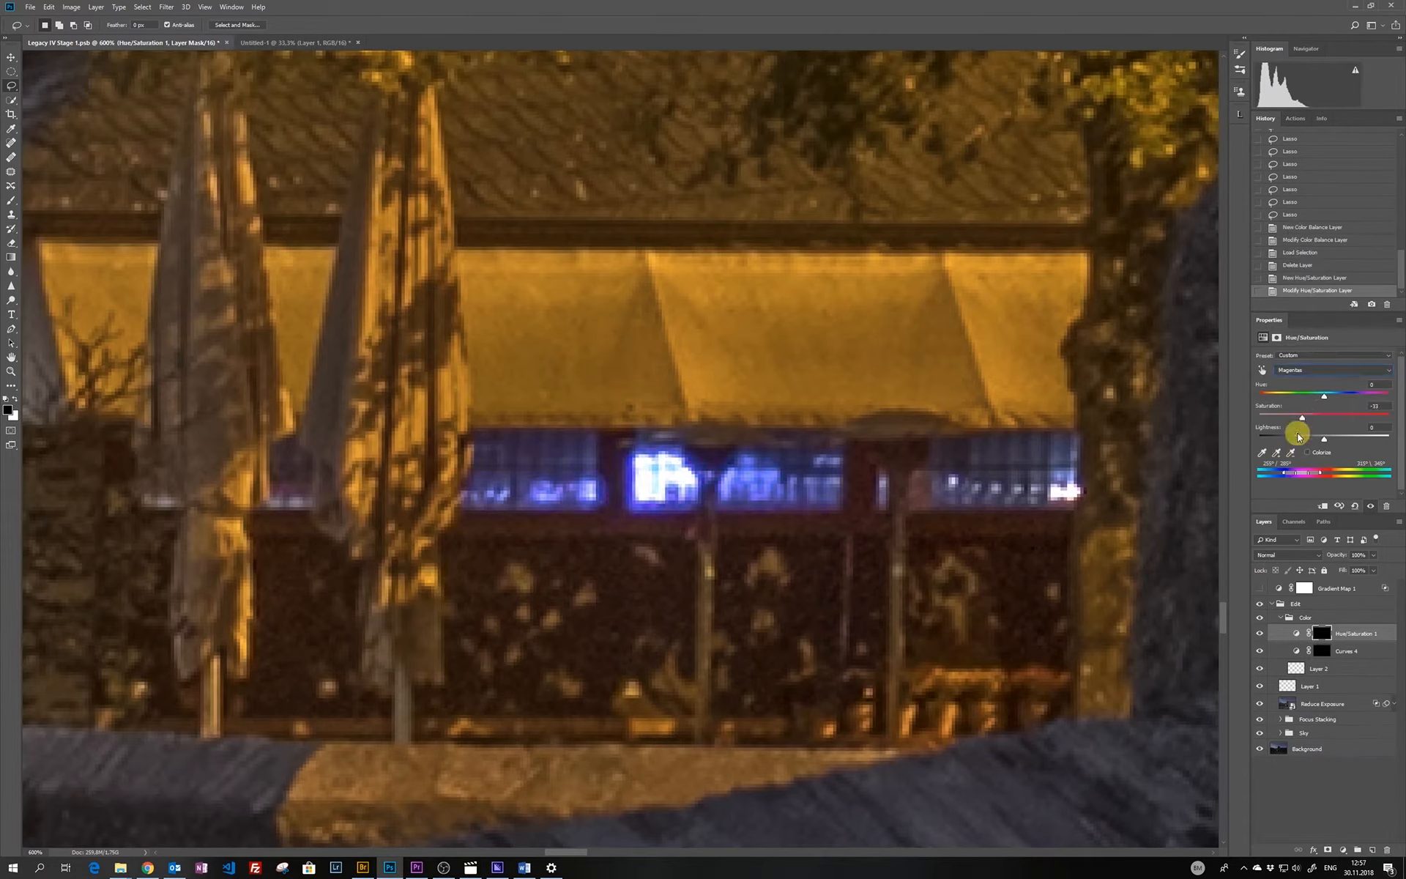
Try another Color Balance adjustment on the same window selection above the Hue/Saturation layer and delete it
ctrl+click(1322, 635)
click(1343, 850)
click(1329, 755)
mouse_move(1308, 419)
mouse_down()
mouse_move(1287, 421)
mouse_move(1311, 404)
mouse_move(1304, 440)
mouse_up()
key(Delete)
Desaturate the windows' blues and magentas further in the Hue/Saturation adjustment, with lightness -31 for blues and -20 for magentas
drag(1304, 419, 1292, 420)
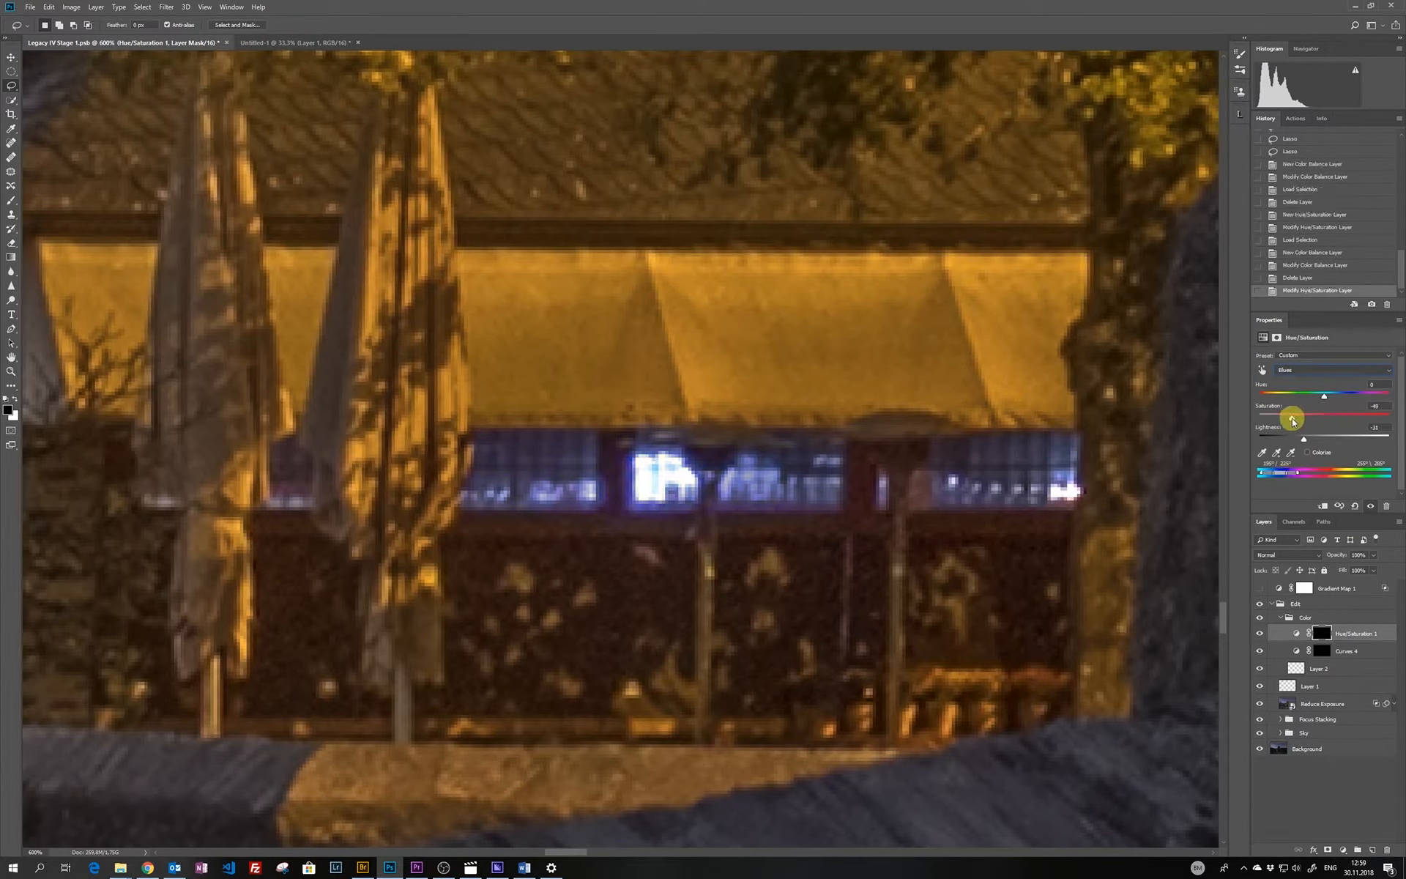
key(ctrl+minus)
key(ctrl+minus)
key(ctrl+minus)
key(ctrl+minus)
key(ctrl+minus)
key(ctrl+minus)
key(ctrl+minus)
key(ctrl+minus)
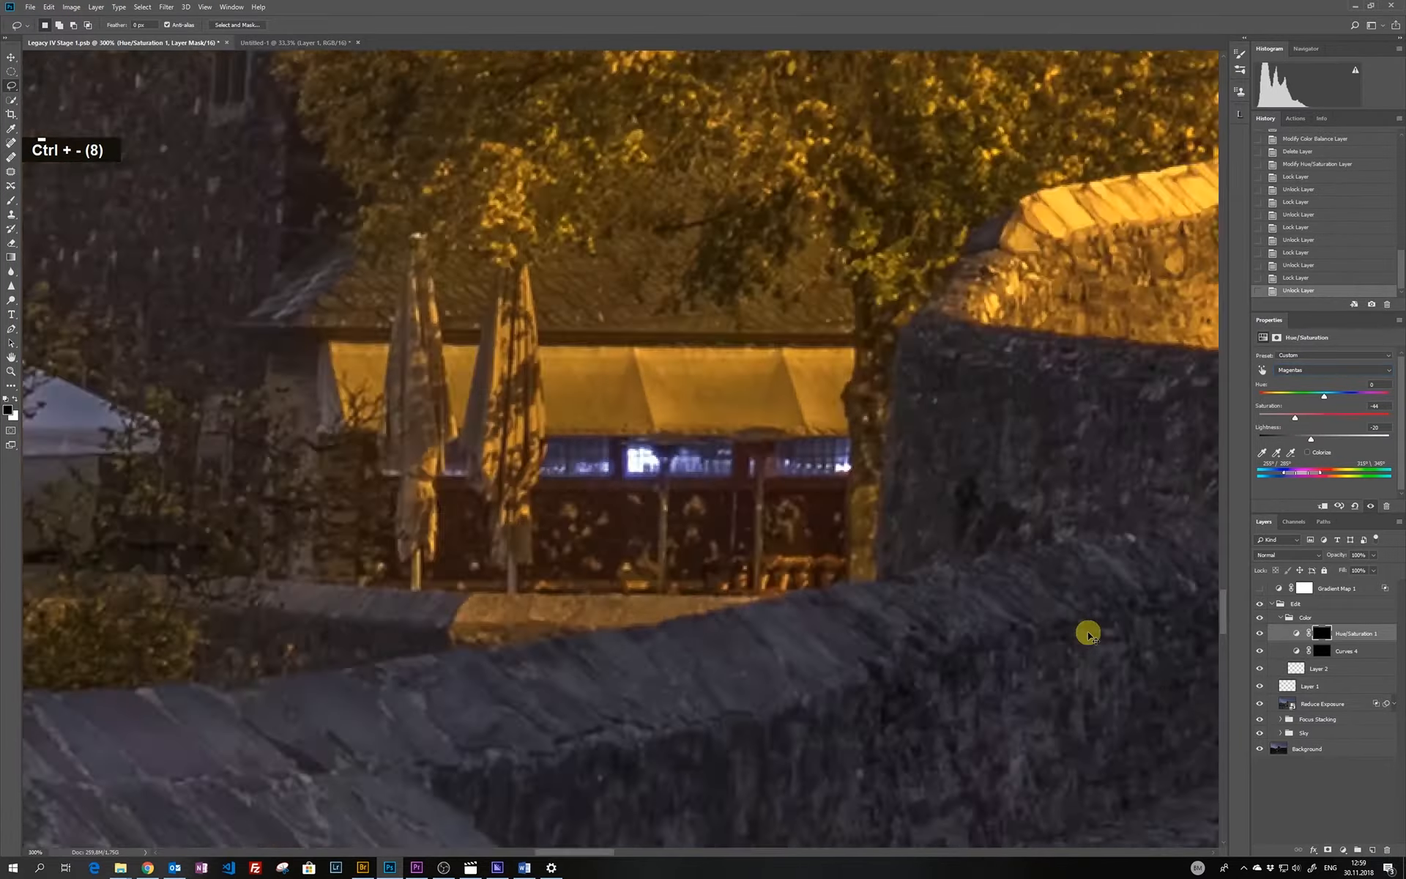
Add a Levels adjustment above the Hue/Saturation layer and lasso the brightest window under the awning
drag(1086, 630, 830, 228)
key(ctrl+plus)
key(ctrl+plus)
click(1343, 849)
click(1346, 701)
drag(1390, 465, 1339, 474)
key(l)
drag(703, 468, 705, 469)
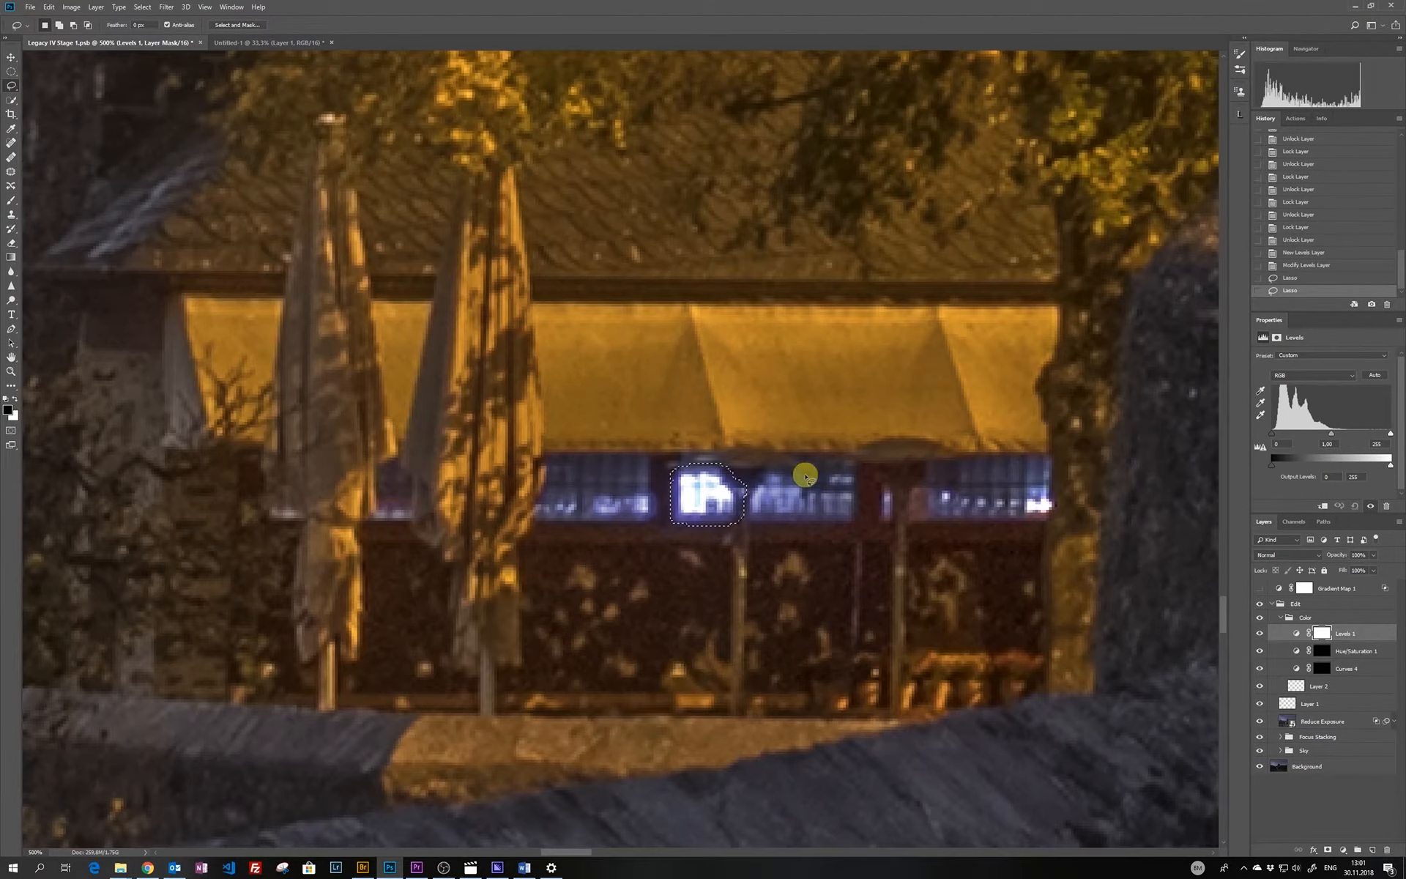
Try to limit the Levels mask to the lassoed window by filling the selection and inverting it twice
key(alt+BackSpace)
key(ctrl+i)
key(ctrl+i)
Replace the Levels mask with one made from the window selection and lower the output white level
right_click(1321, 634)
click(1324, 654)
click(1327, 849)
click(1296, 633)
mouse_move(1391, 464)
mouse_down()
mouse_move(1395, 427)
mouse_move(1371, 467)
mouse_up()
Add a second Hue/Saturation adjustment masked to the brightest window, reducing the cyans' saturation and the Master lightness
ctrl+click(1323, 633)
click(1343, 850)
click(1353, 739)
click(1307, 371)
click(1294, 434)
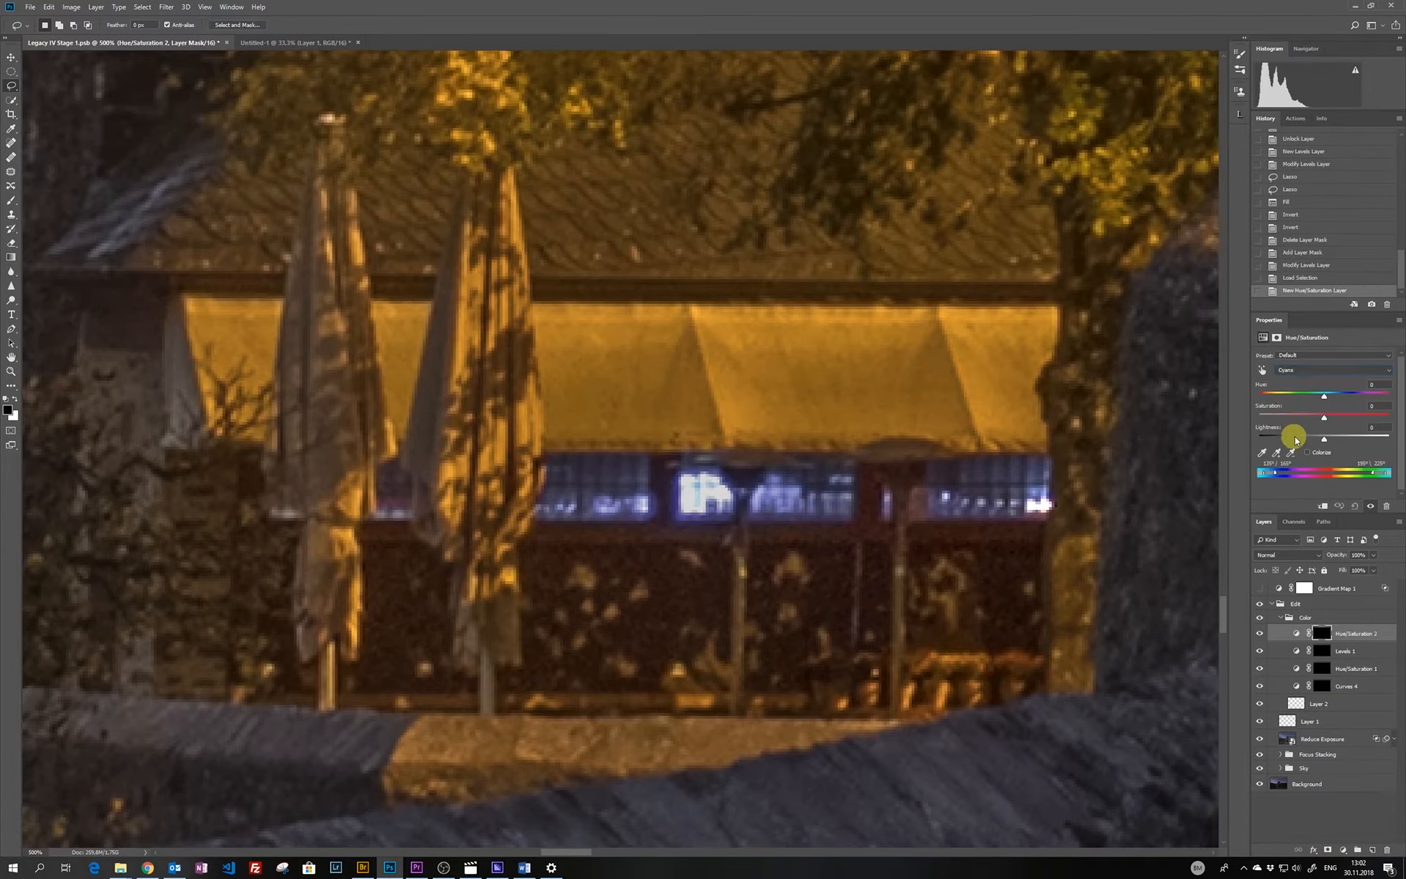
drag(1324, 417, 1304, 421)
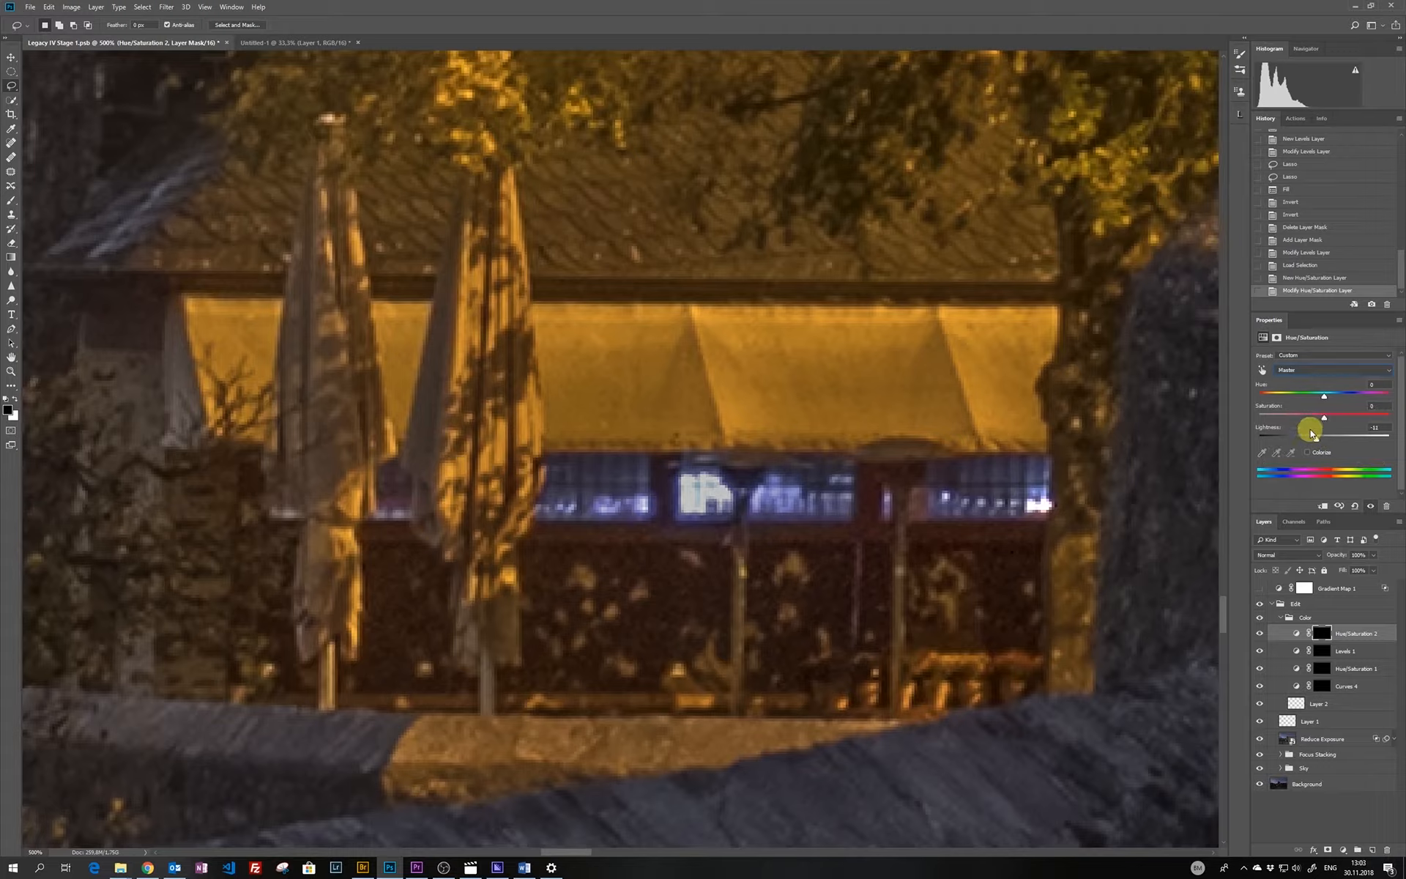
Set the Levels adjustment's output white level back to 255
key(ctrl+minus)
key(ctrl+minus)
key(ctrl+minus)
key(ctrl+minus)
key(ctrl+minus)
key(ctrl+minus)
key(space)
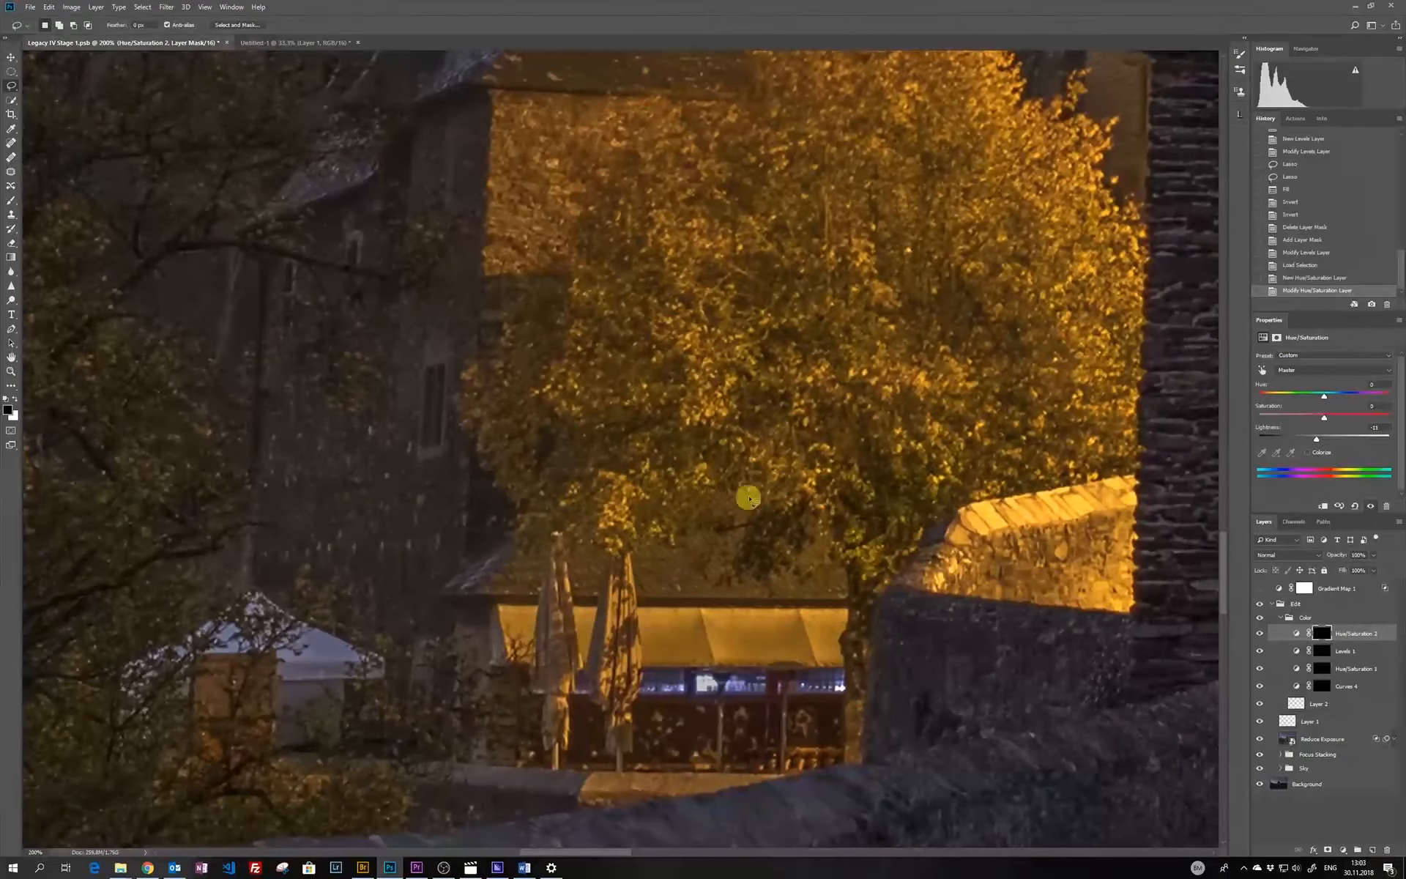
click(1344, 650)
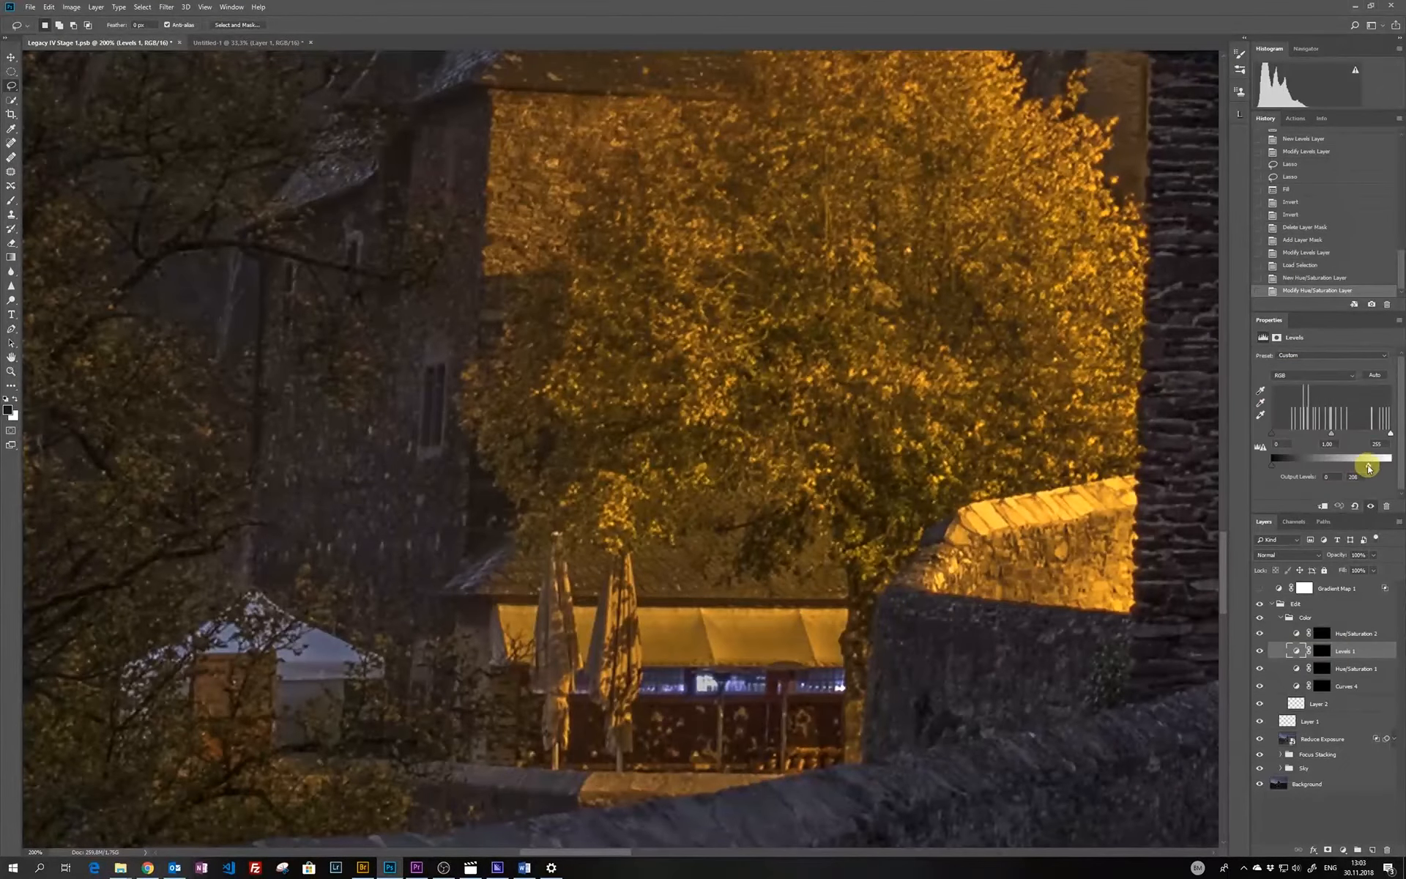
drag(1368, 467, 1390, 466)
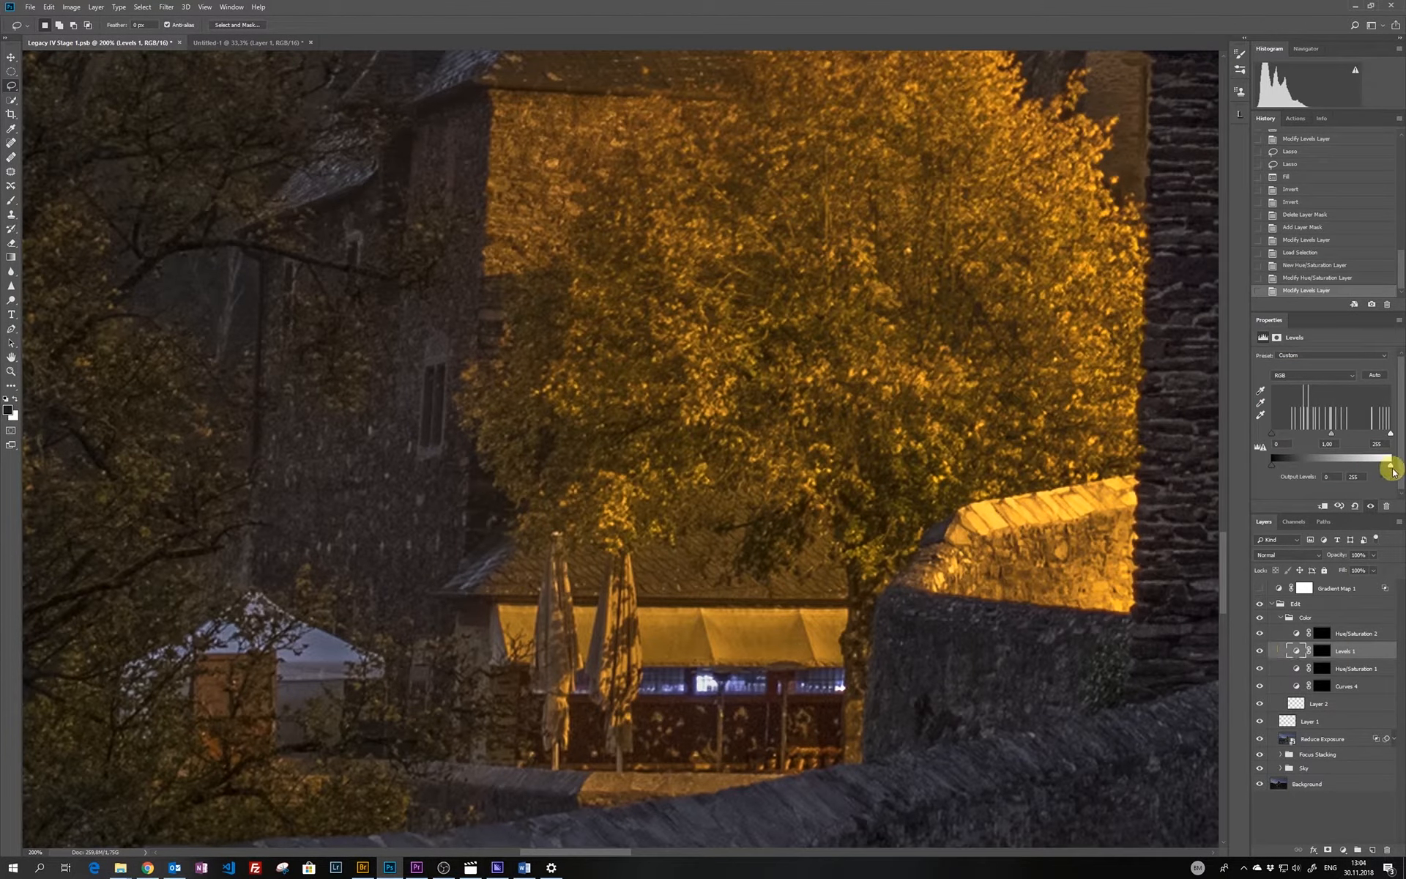
Try darkening the bright window by painting on the Levels mask and lowering the output white, and delete the Levels layer
key(ctrl+d)
click(1321, 650)
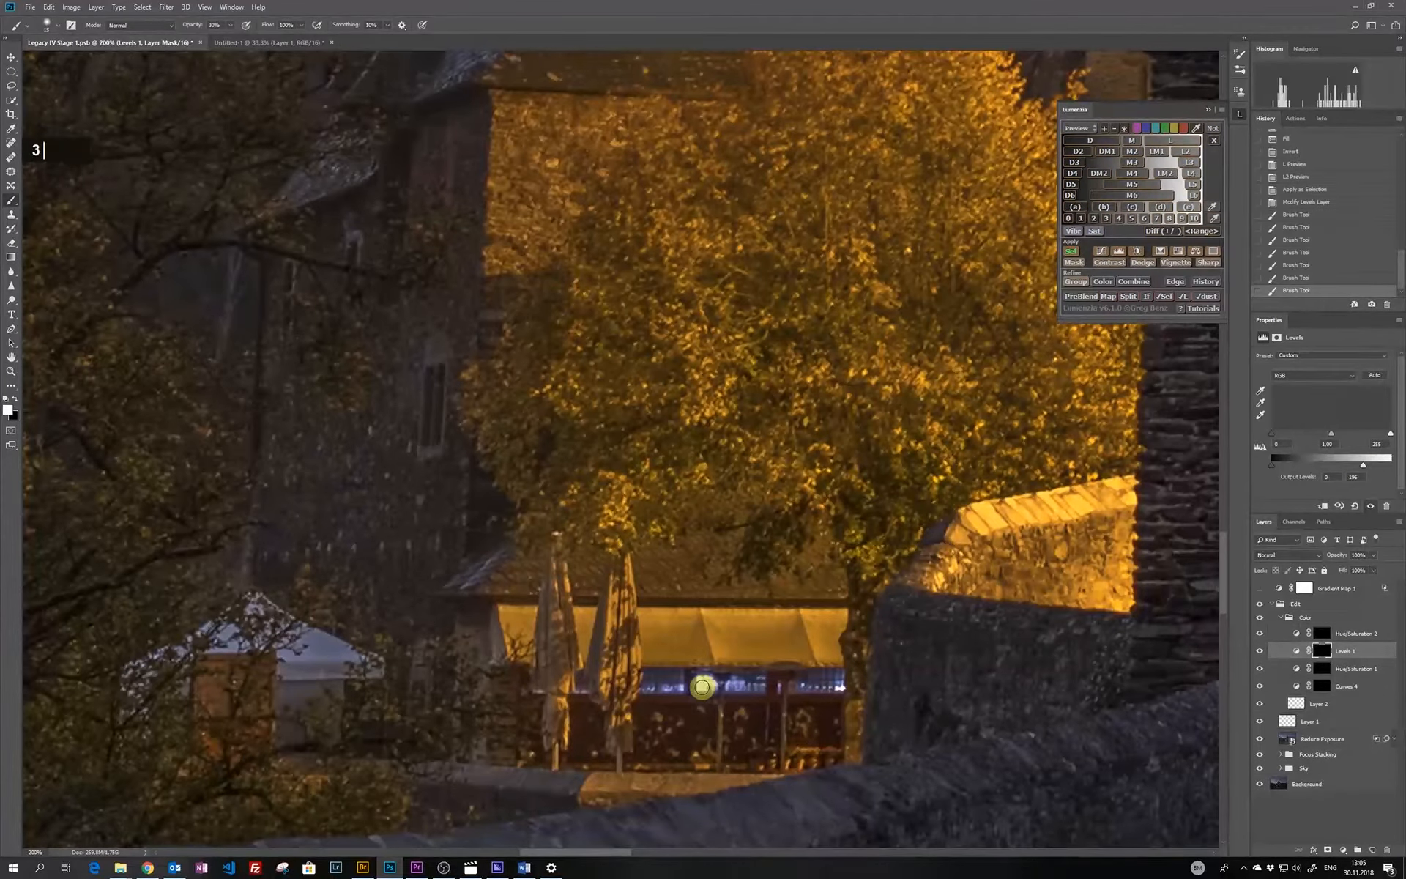
alt+click(1296, 650)
drag(1390, 464, 1339, 466)
key(ctrl+plus)
key(ctrl+plus)
drag(957, 595, 861, 332)
click(1386, 850)
key(ctrl+d)
Select the brightest window under the awning with the Rectangular Marquee and sample the darker neighbouring window with the Clone Stamp
key(s)
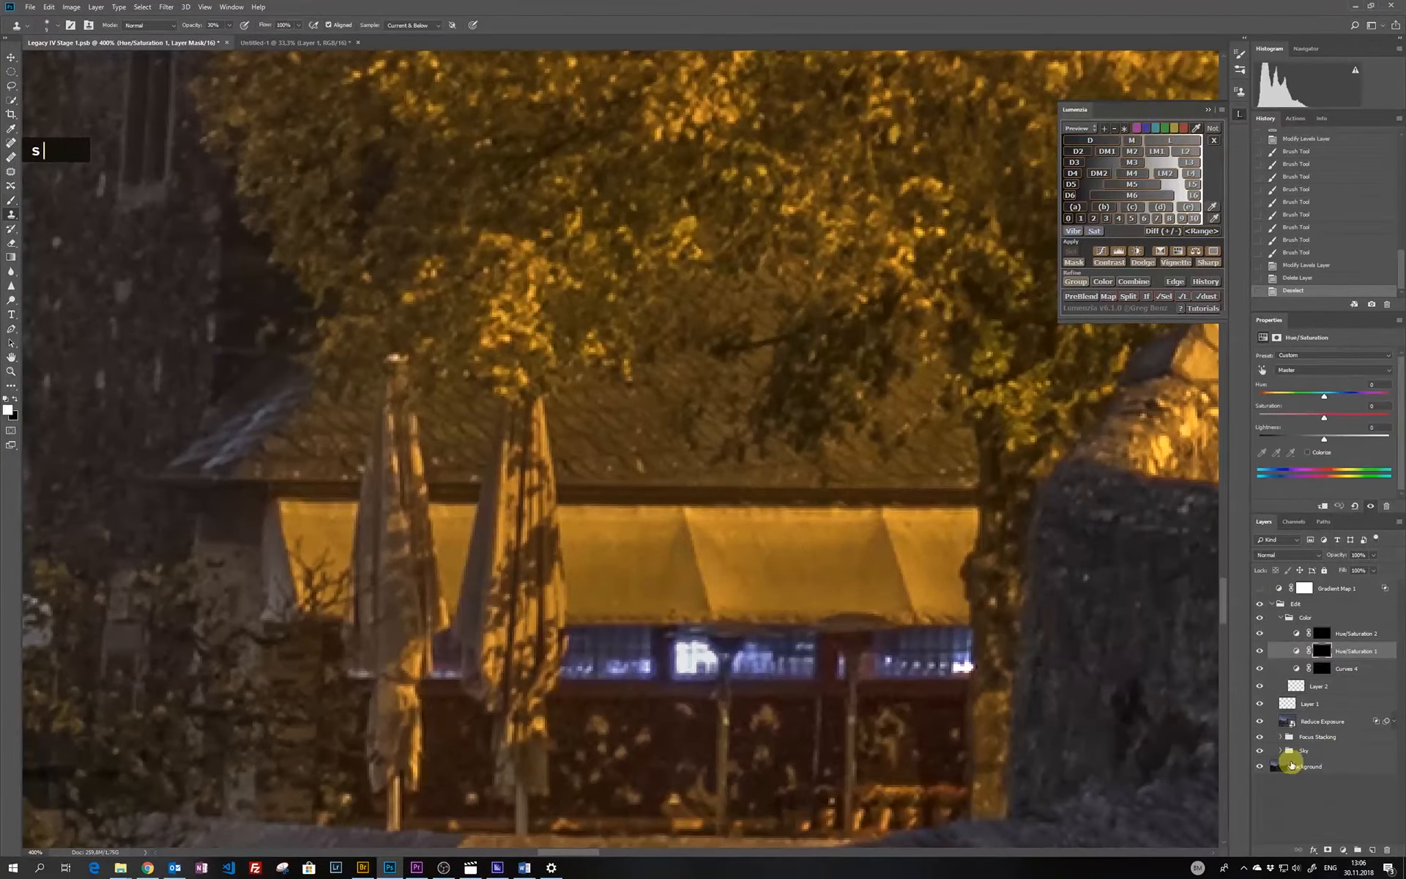
key(m)
key(shift+m)
drag(675, 643, 701, 667)
mouse_move(715, 659)
mouse_down()
mouse_move(686, 671)
mouse_move(717, 672)
mouse_move(697, 656)
mouse_up()
key(s)
alt+click(613, 655)
Clone the sampled pane over the bright window on a new layer atop the Color group, finishing at 30% opacity
click(1372, 849)
drag(1318, 651, 1318, 627)
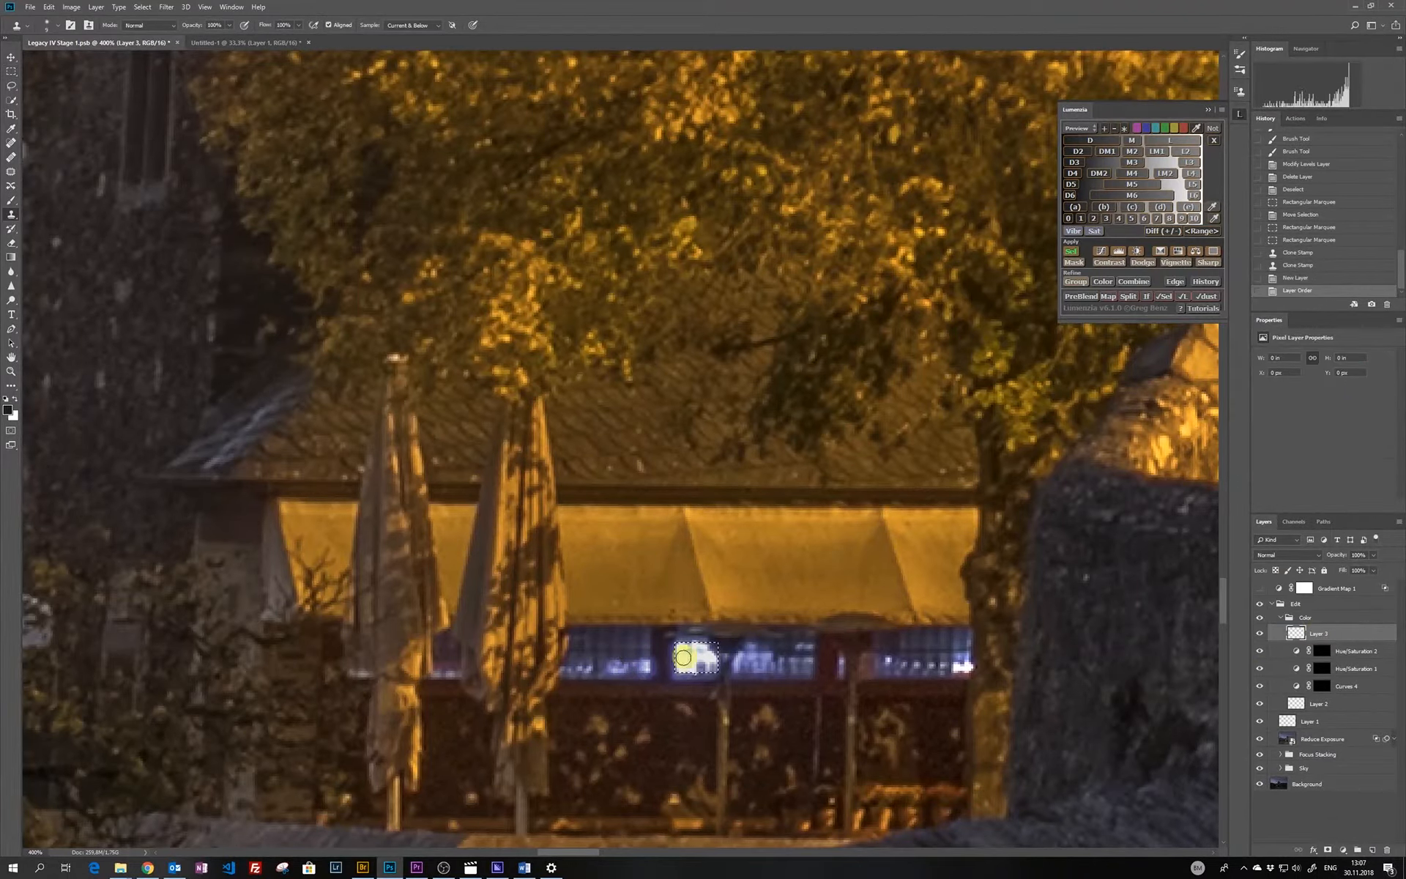
drag(682, 650, 710, 662)
key(ctrl+h)
key(3)
double_click(691, 643)
key(ctrl+d)
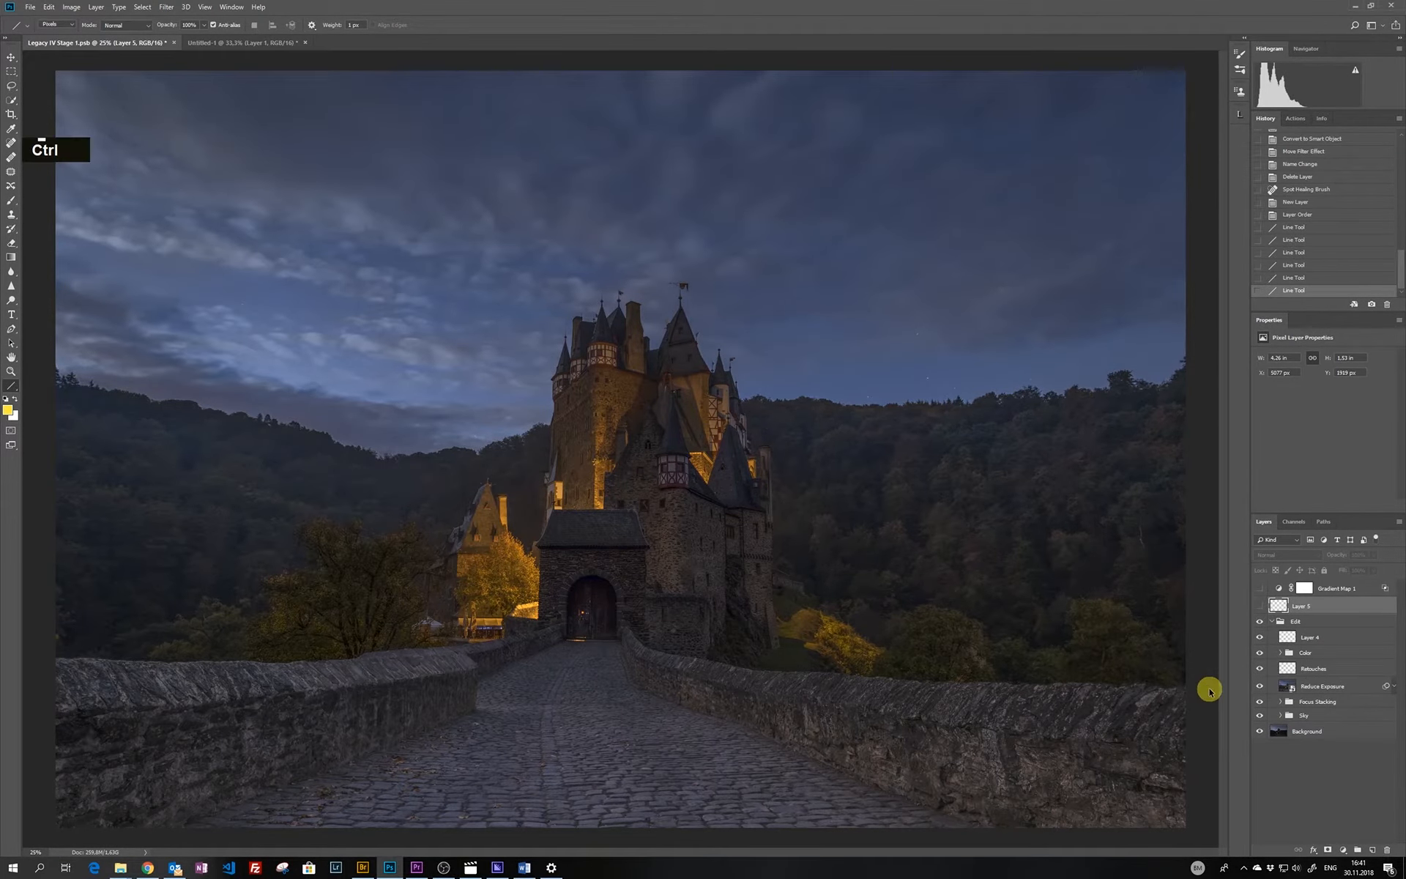
Examine the stars in the sky beside the castle, showing the constellation line layer briefly and hiding it again
key(ctrl+plus)
key(ctrl+plus)
key(ctrl+plus)
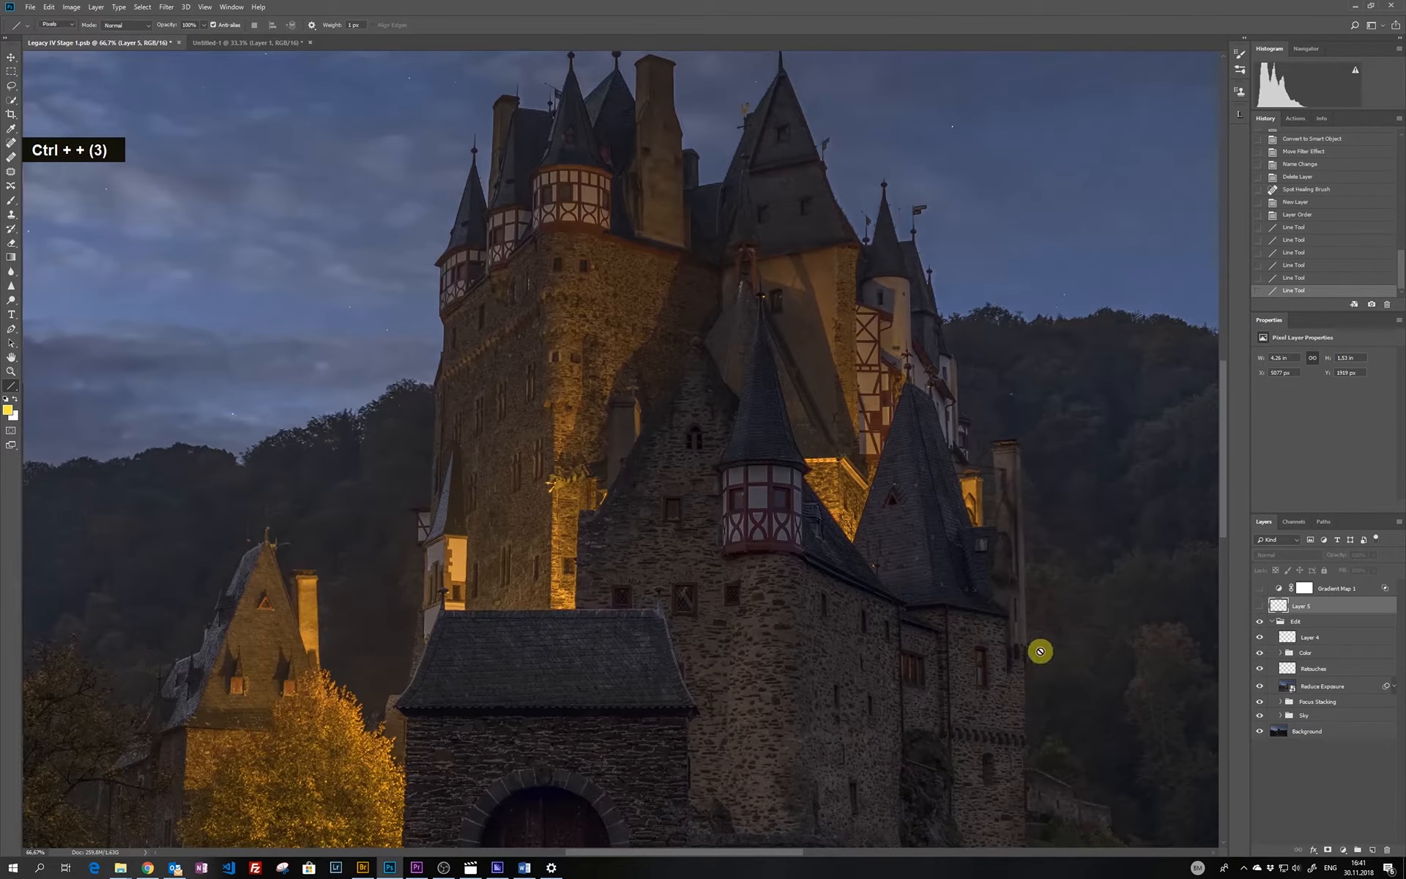
key(space)
drag(1079, 420, 547, 535)
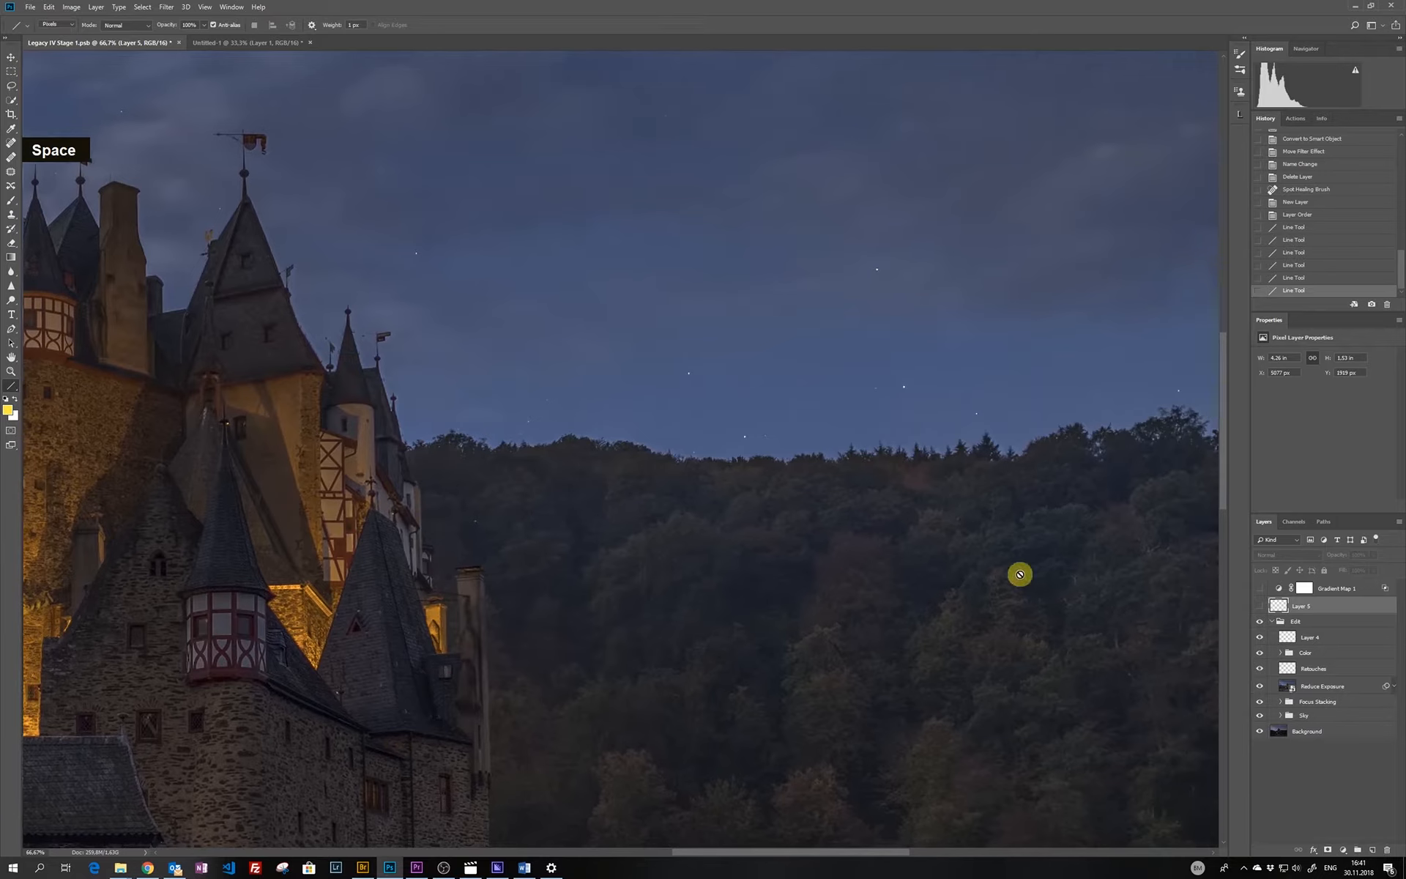
click(1259, 605)
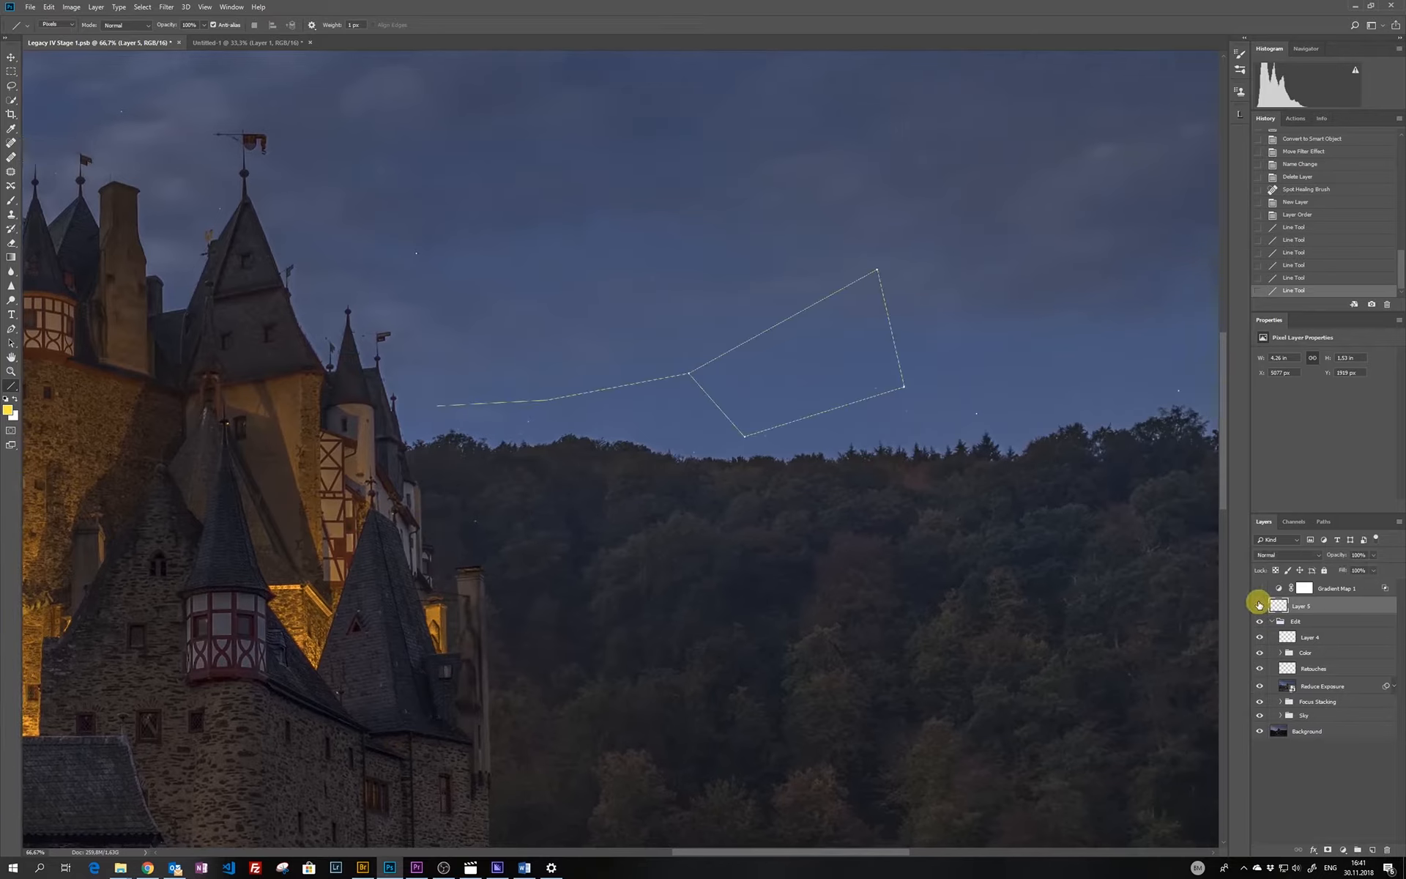
click(1259, 605)
Stamp all visible layers onto a new layer and apply a Threshold that isolates the stars and brightest highlights
key(ctrl+shift+alt+e)
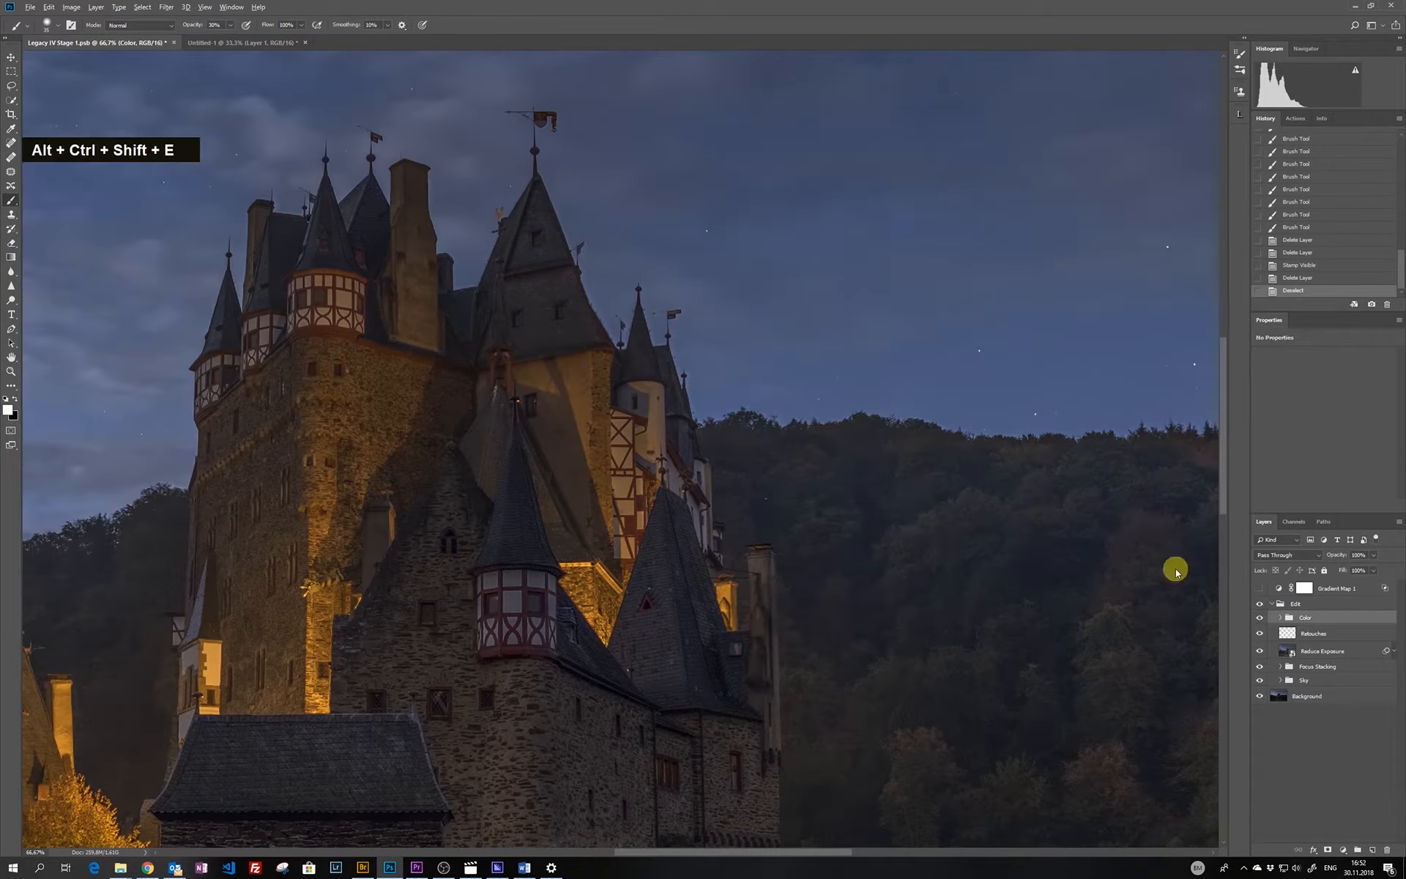
click(72, 7)
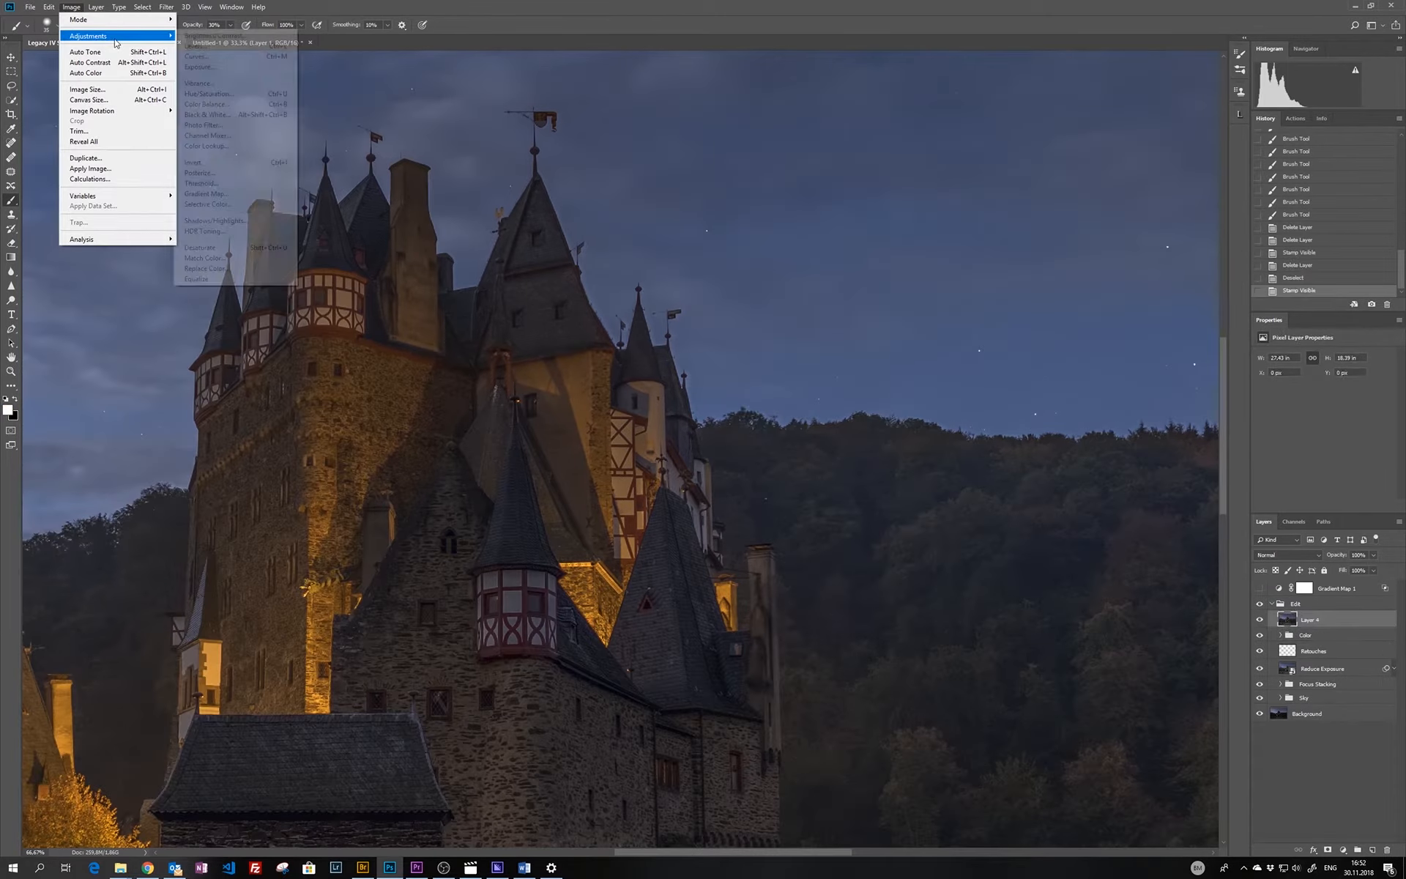
click(213, 174)
drag(626, 852, 654, 852)
mouse_move(465, 402)
mouse_down()
mouse_move(446, 392)
mouse_move(476, 405)
mouse_up()
click(562, 334)
Hide the threshold layer and add a Curves adjustment above the Color group with its mask inverted to black
click(1258, 622)
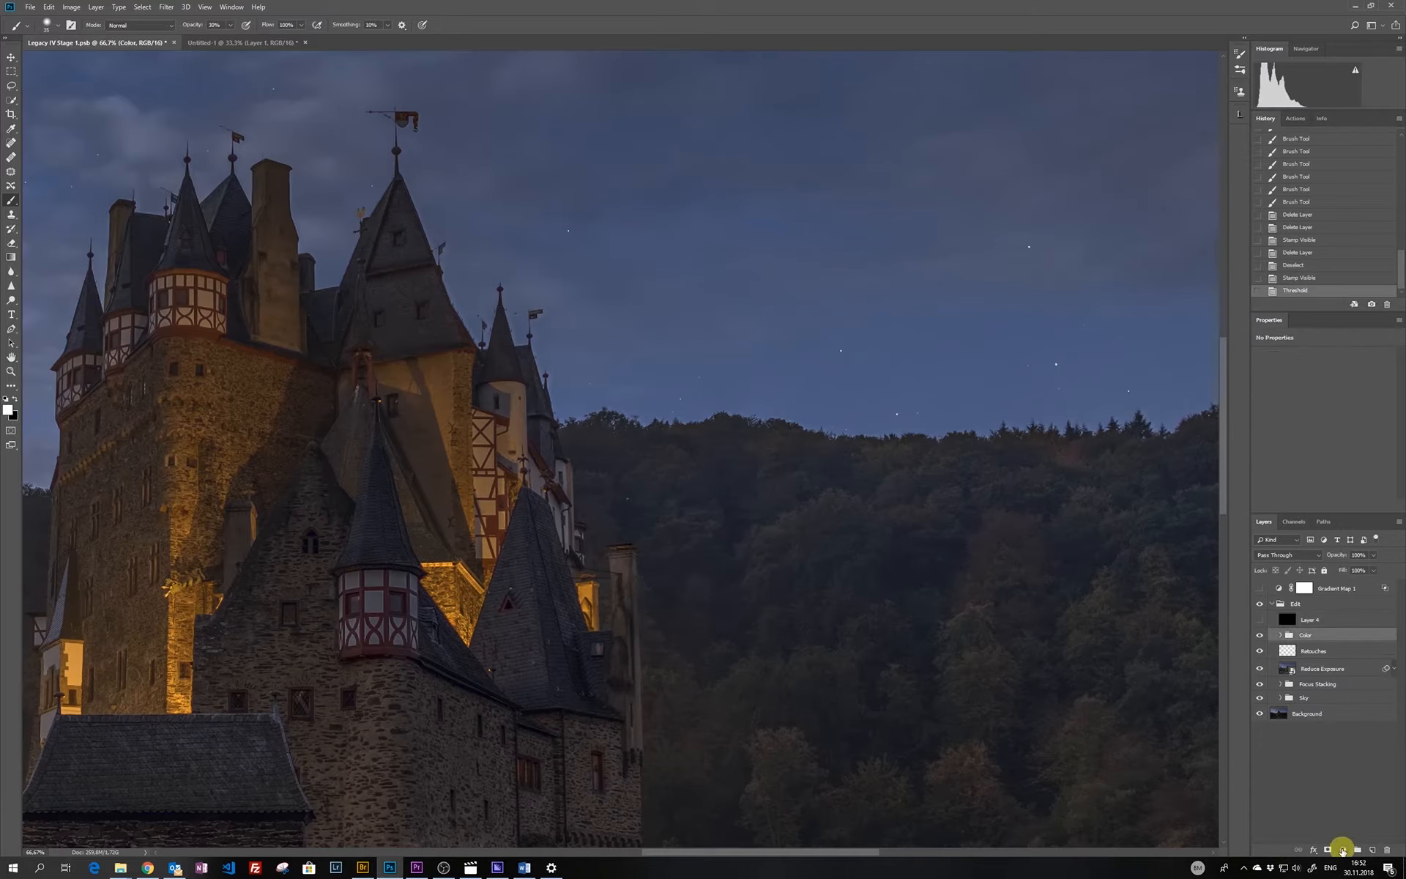
click(1342, 850)
click(1311, 728)
key(ctrl+i)
Load a Lumenzia lights selection from the temporarily shown threshold layer and hide that layer again
click(1259, 620)
click(1239, 114)
click(1186, 176)
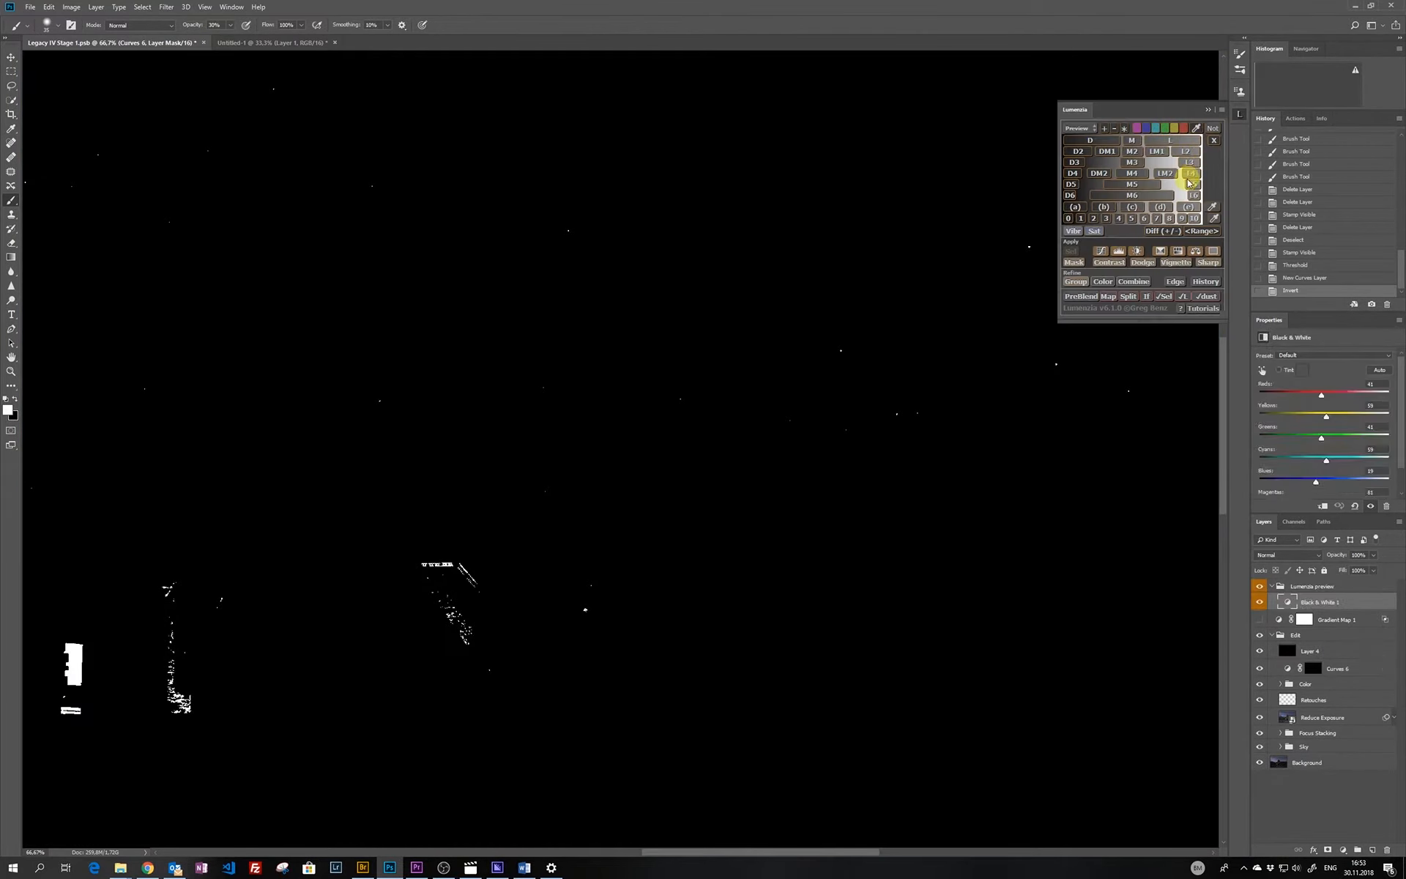
click(1069, 263)
click(1211, 109)
click(1258, 619)
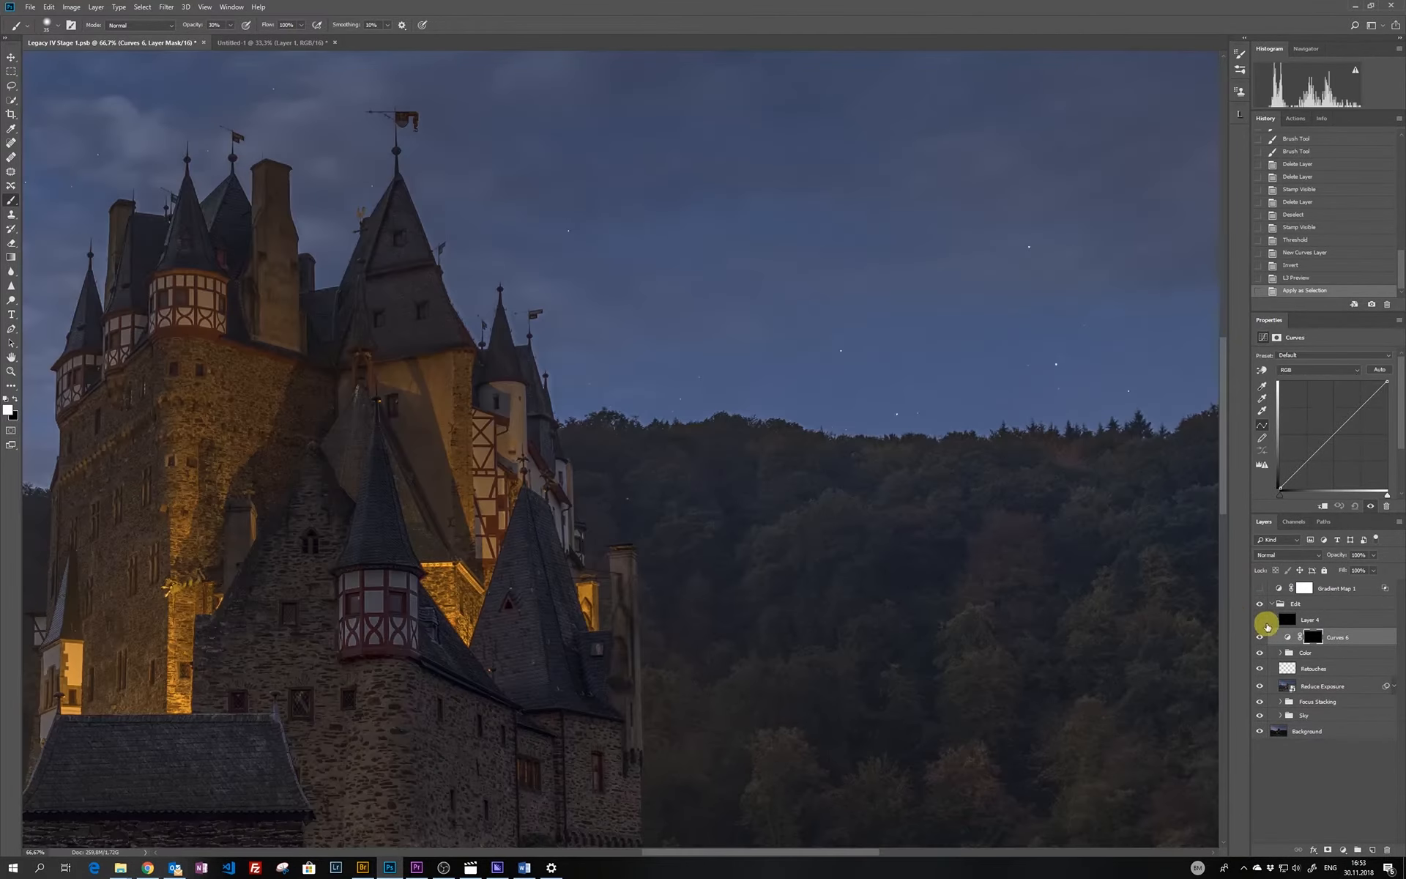
Raise the midtones of the black-masked Curves adjustment for brightening the stars
drag(1330, 438, 1326, 425)
key(ctrl+plus)
key(space)
drag(1139, 350, 846, 438)
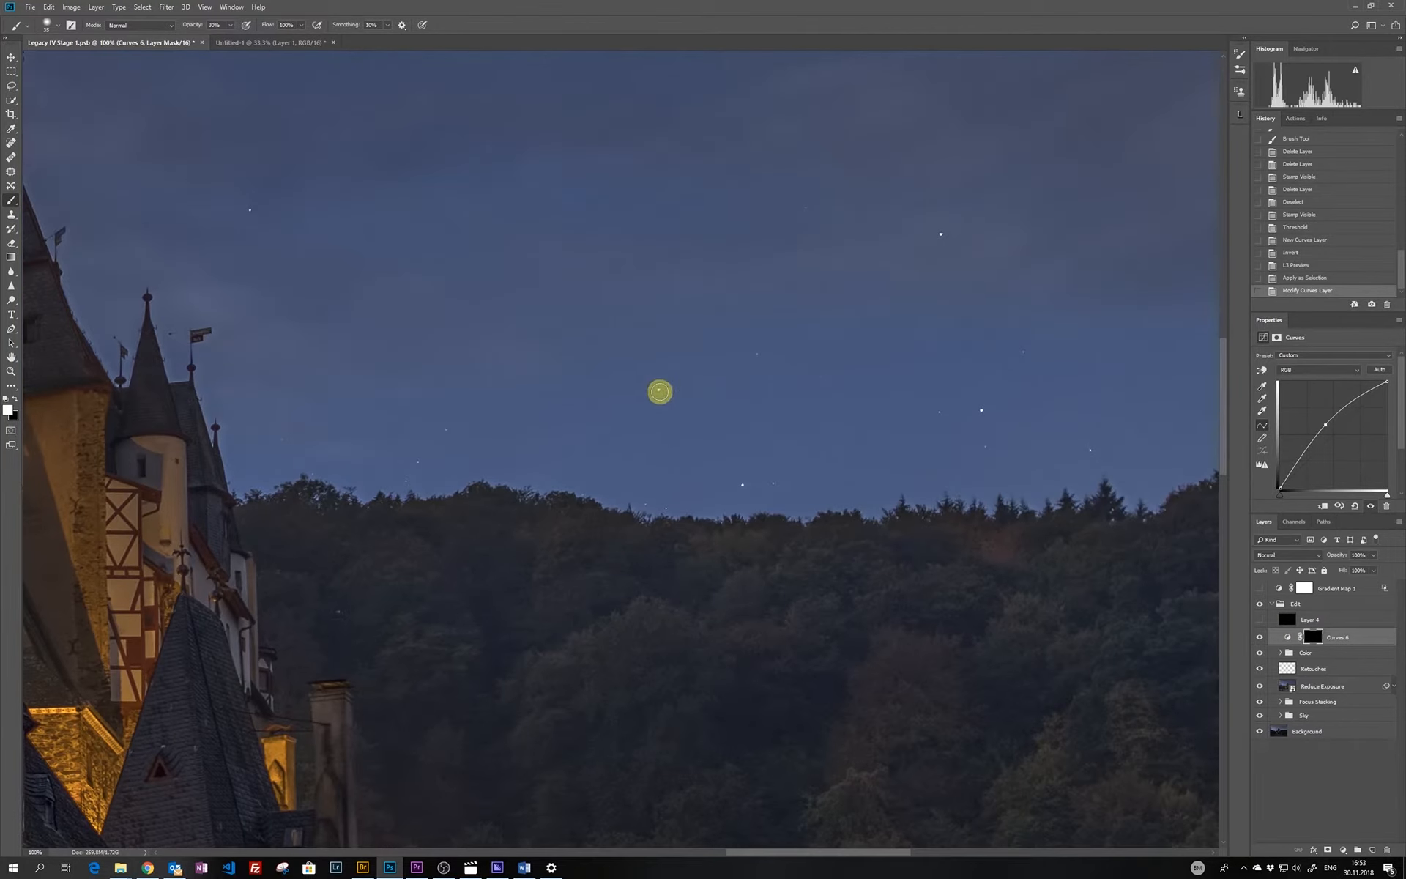
Dab white at 100% brush opacity on the Curves mask over the stars above the forest beside the castle
click(660, 391)
click(757, 356)
key(0)
double_click(667, 507)
double_click(744, 487)
double_click(762, 356)
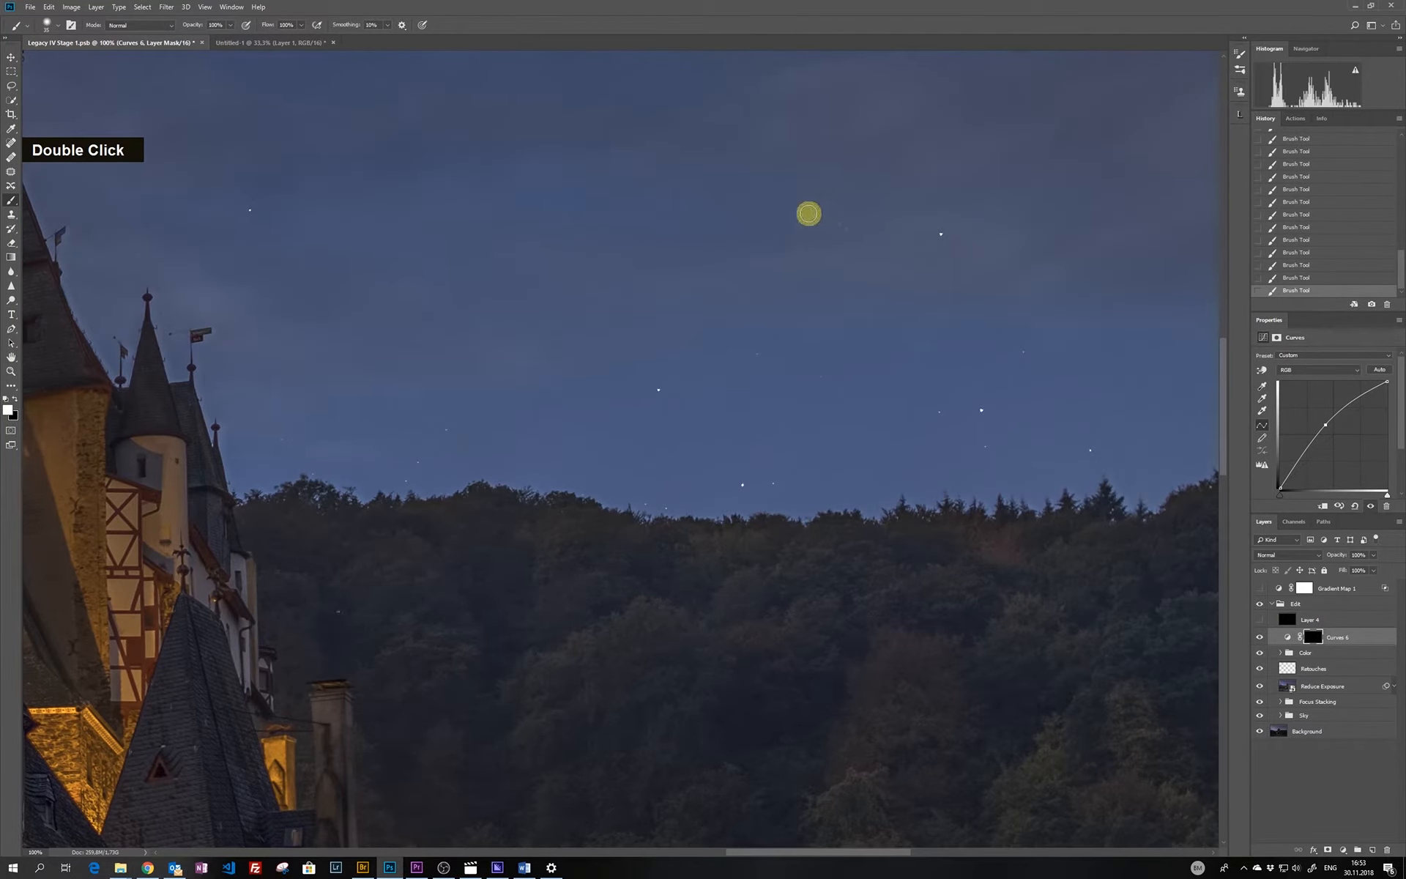
double_click(1089, 450)
double_click(1025, 352)
double_click(332, 244)
double_click(314, 473)
Continue dabbing white on the Curves mask over the stars around the castle towers and across the cloudy sky beyond them
key(space)
drag(1025, 381, 637, 500)
key(space)
drag(1006, 535, 1115, 541)
key(space)
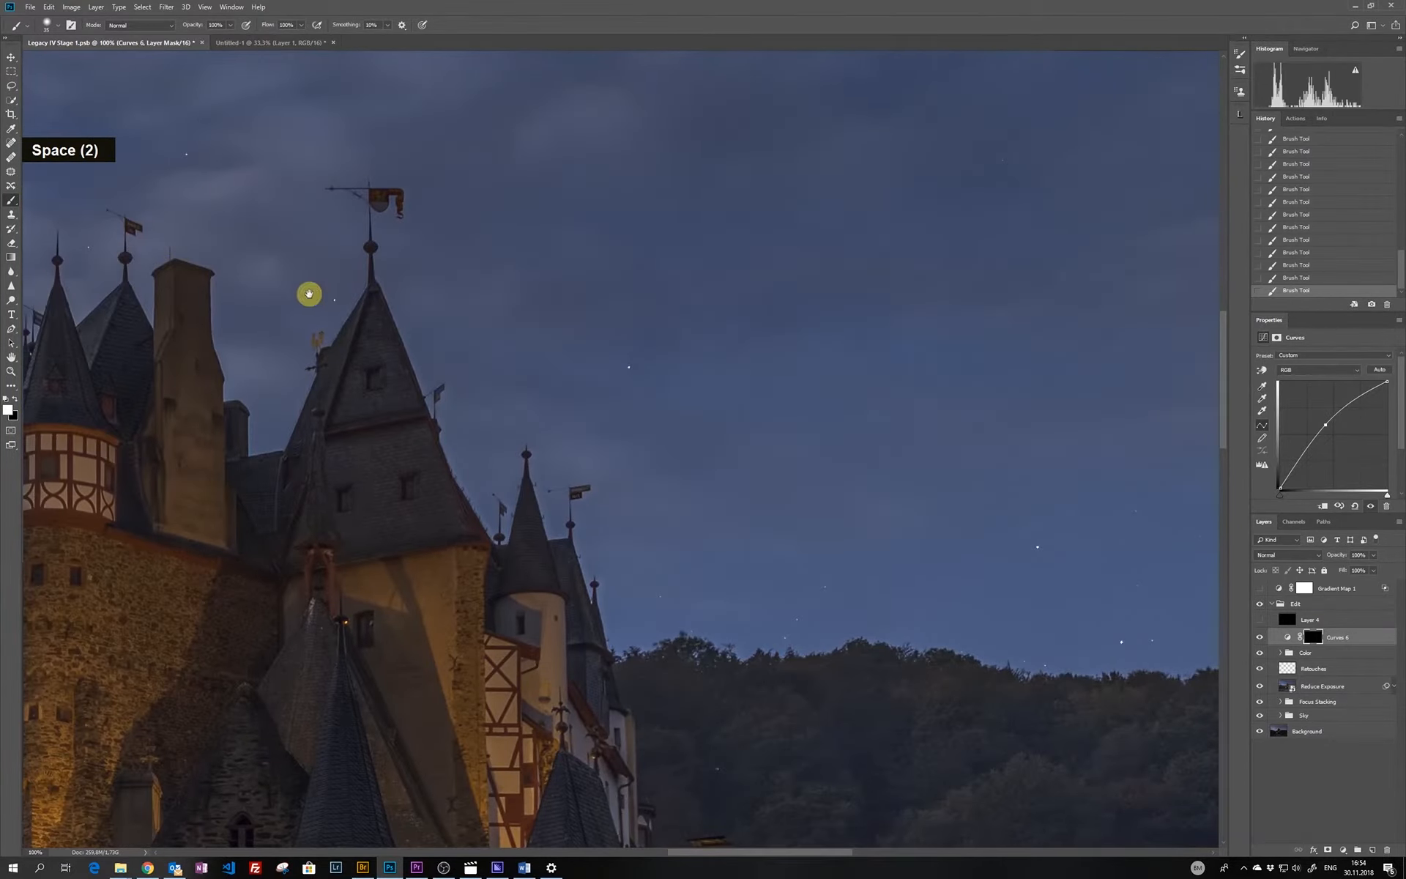
drag(308, 292, 553, 314)
double_click(321, 269)
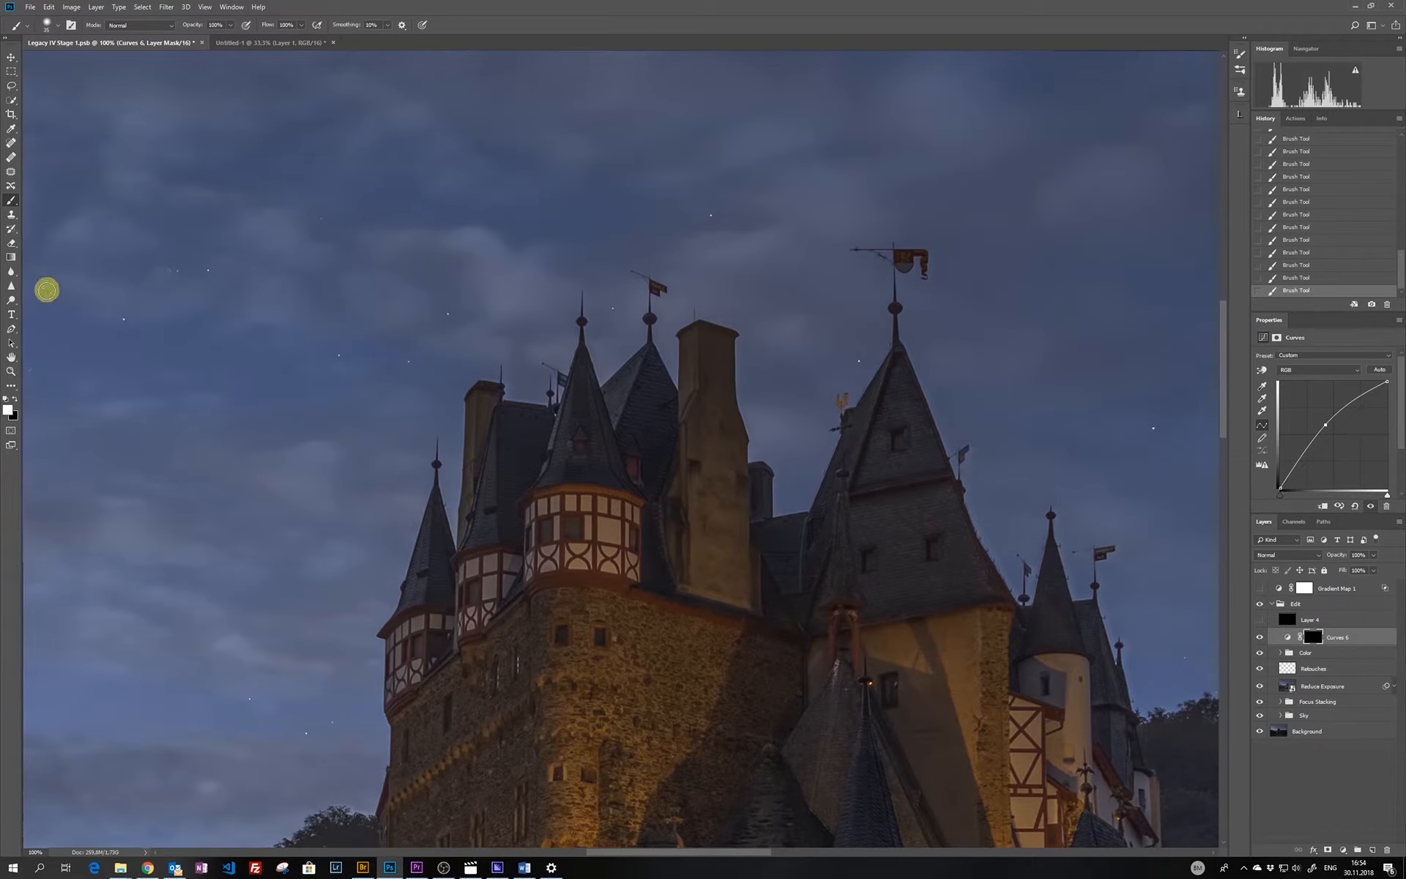
key(space)
drag(95, 816, 364, 634)
double_click(84, 431)
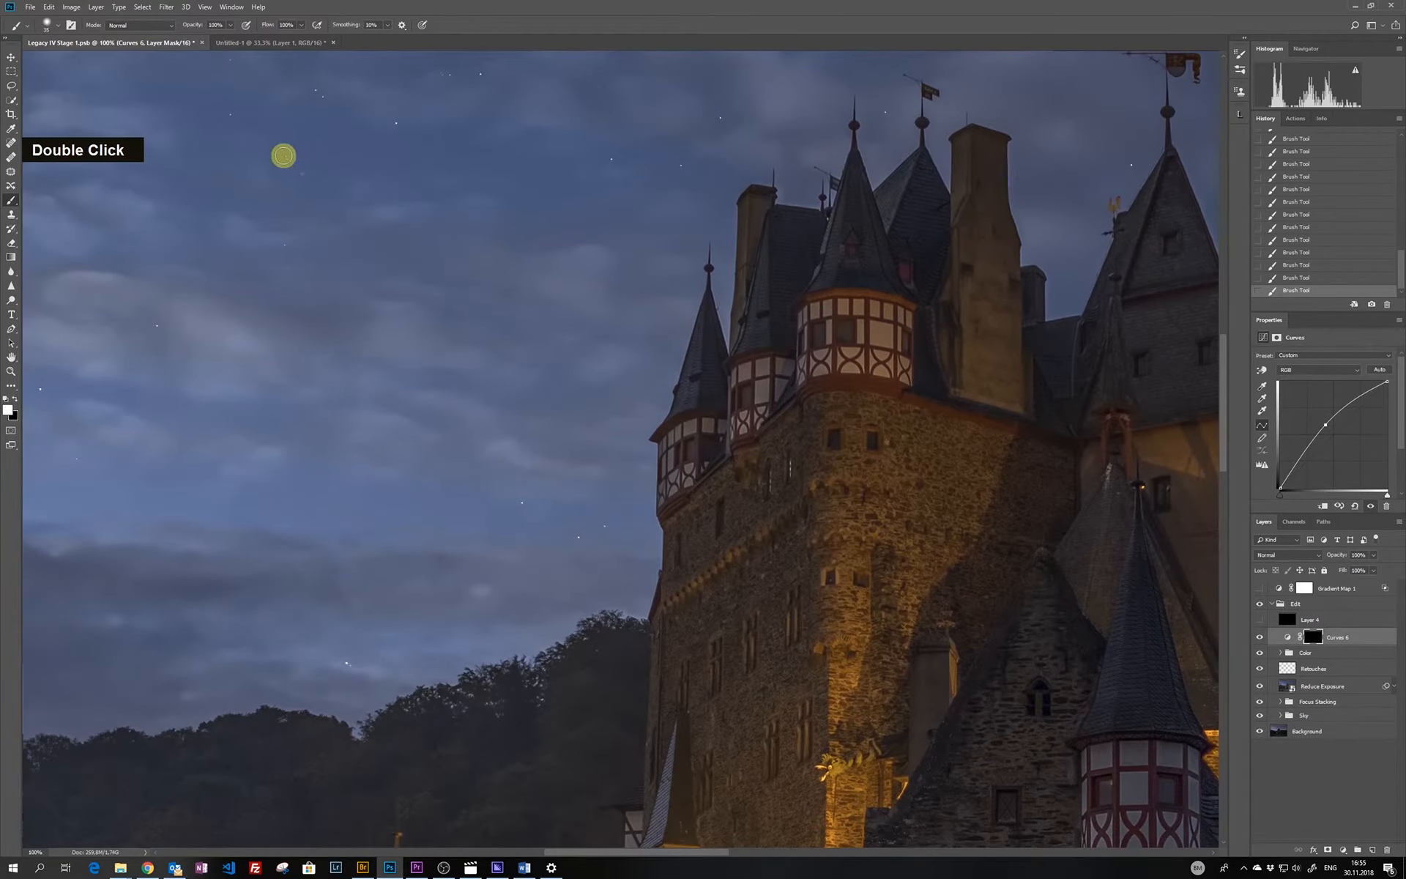
key(space)
mouse_move(418, 181)
mouse_down()
mouse_move(534, 201)
mouse_move(747, 204)
mouse_up()
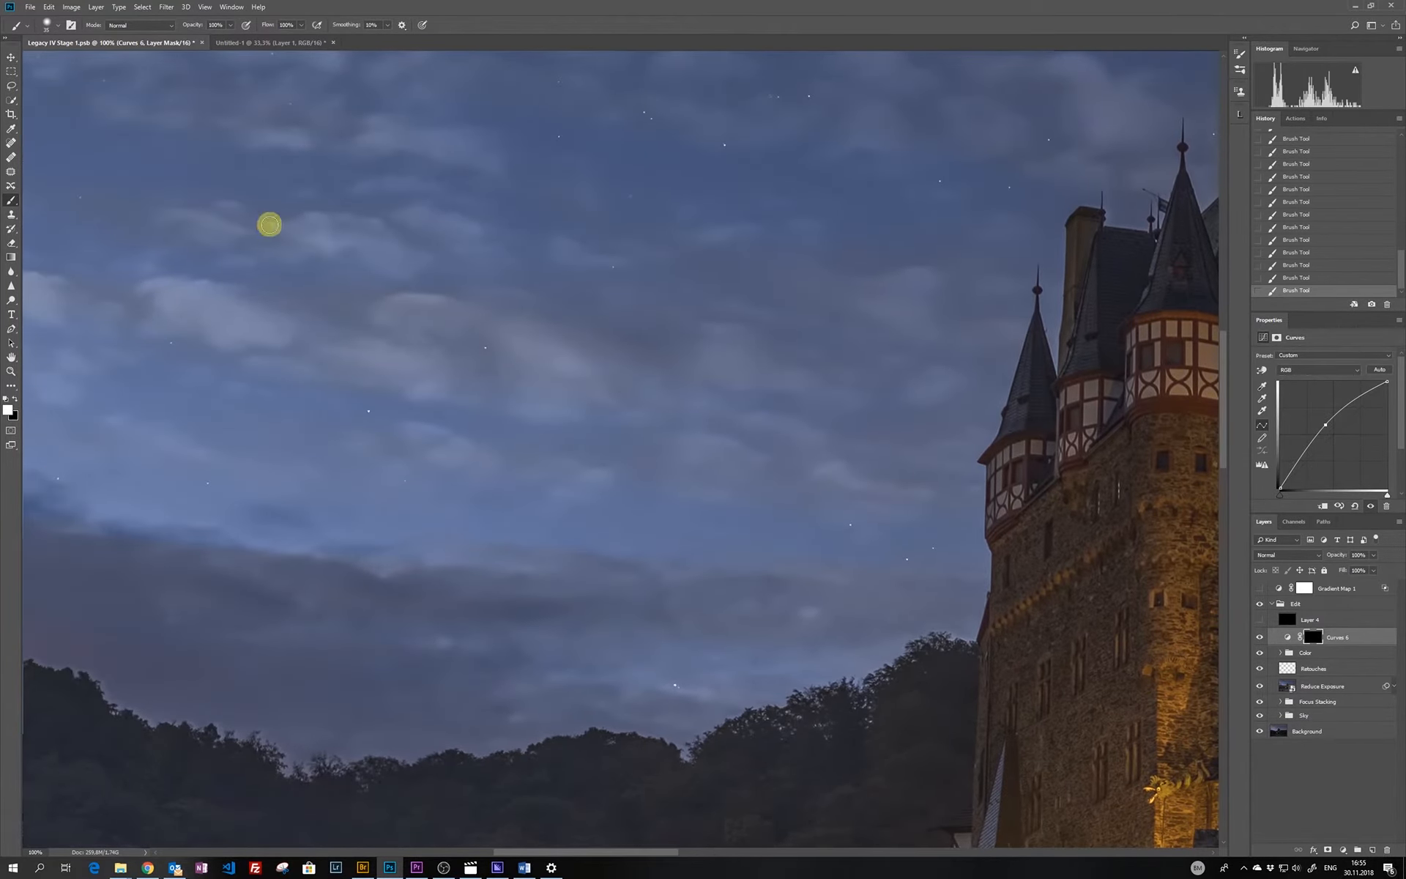
key(space)
drag(556, 137, 816, 383)
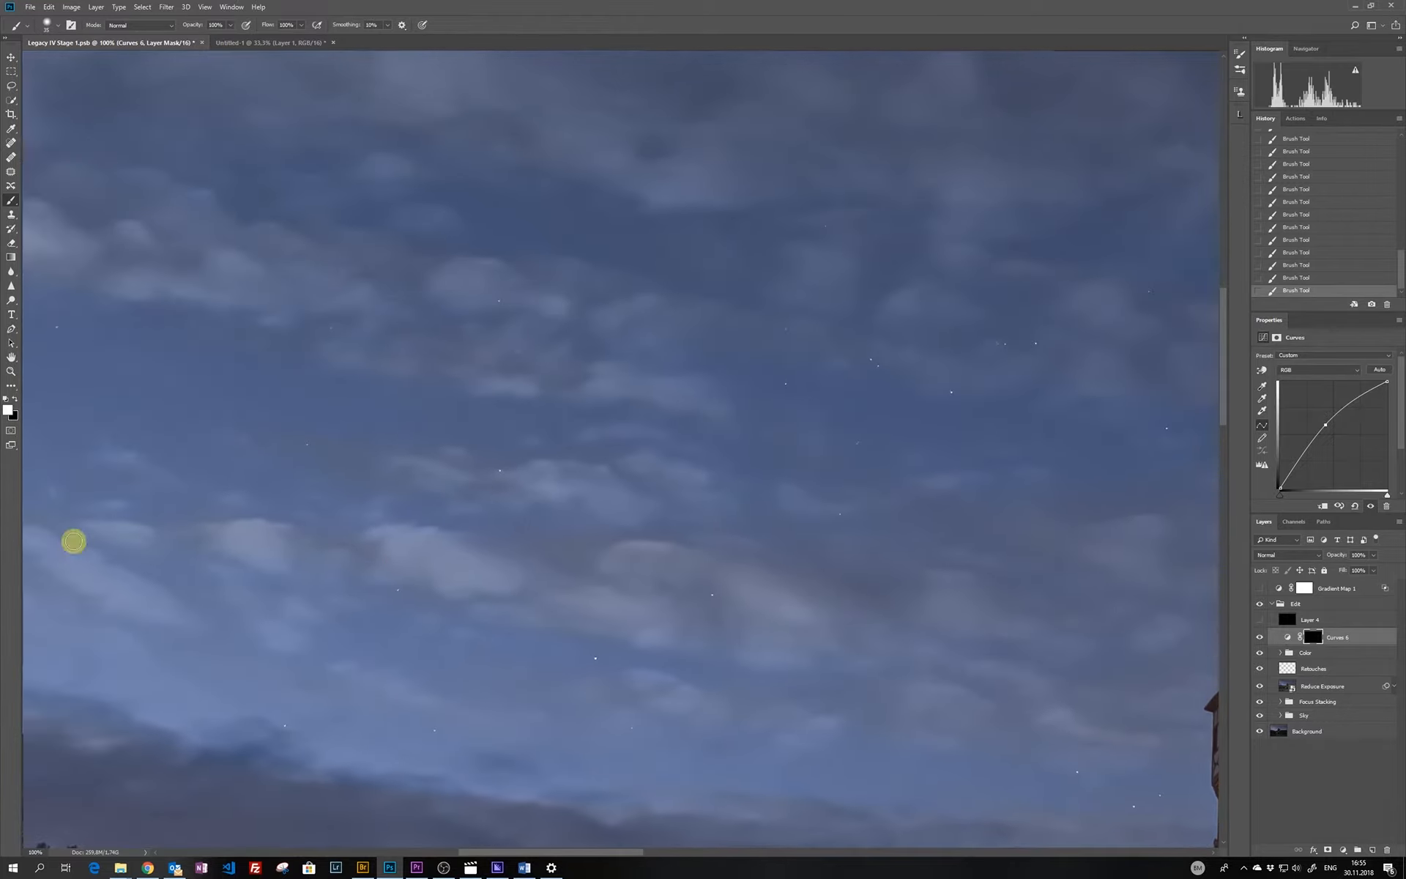
key(space)
drag(452, 398, 728, 687)
key(space)
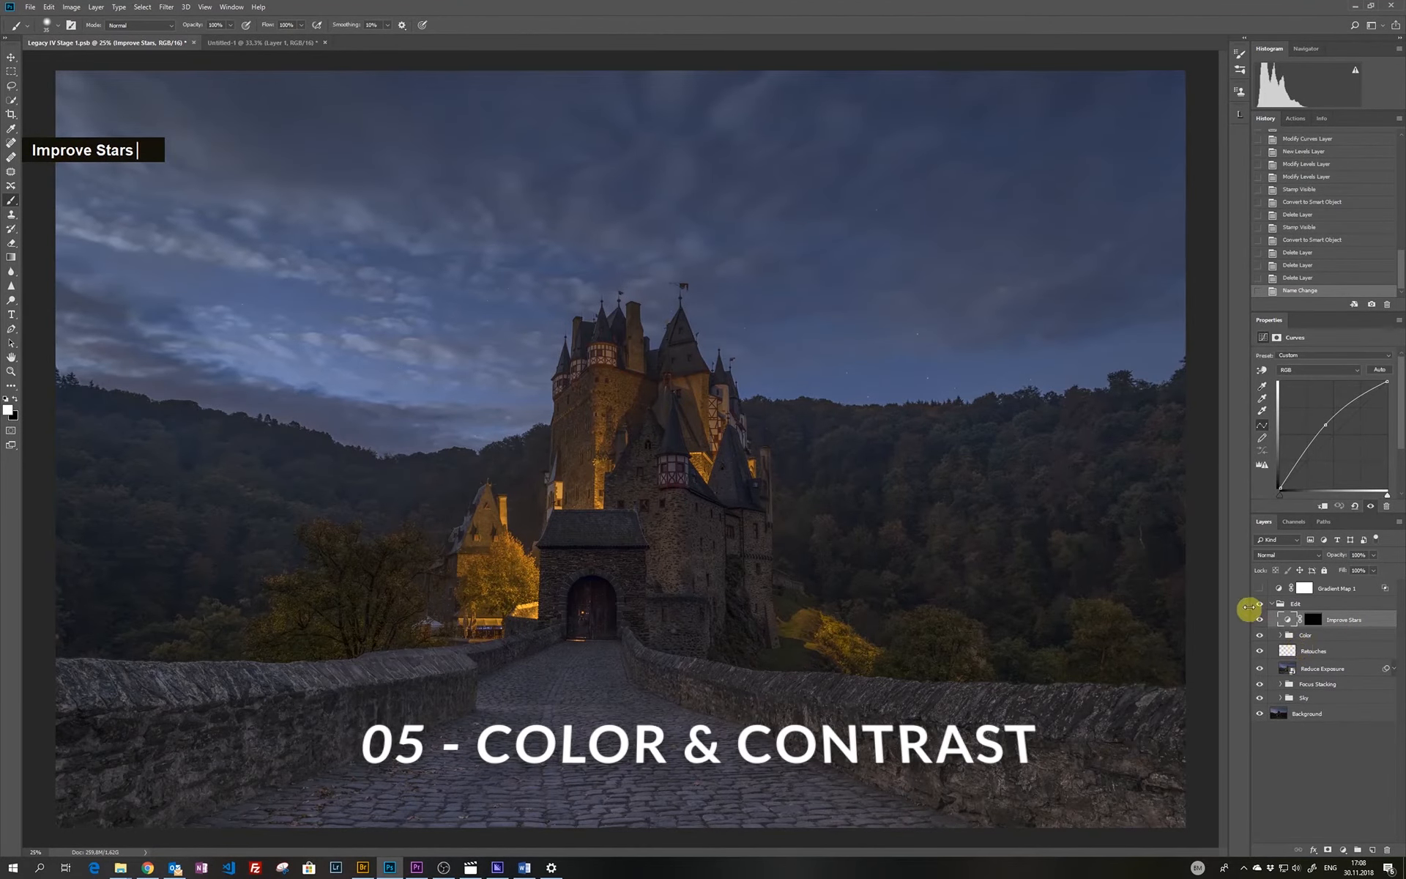
Check the shadow clipping with the Gradient Map layer, and stamp all visible layers into a smart object above Improve Stars
click(1260, 589)
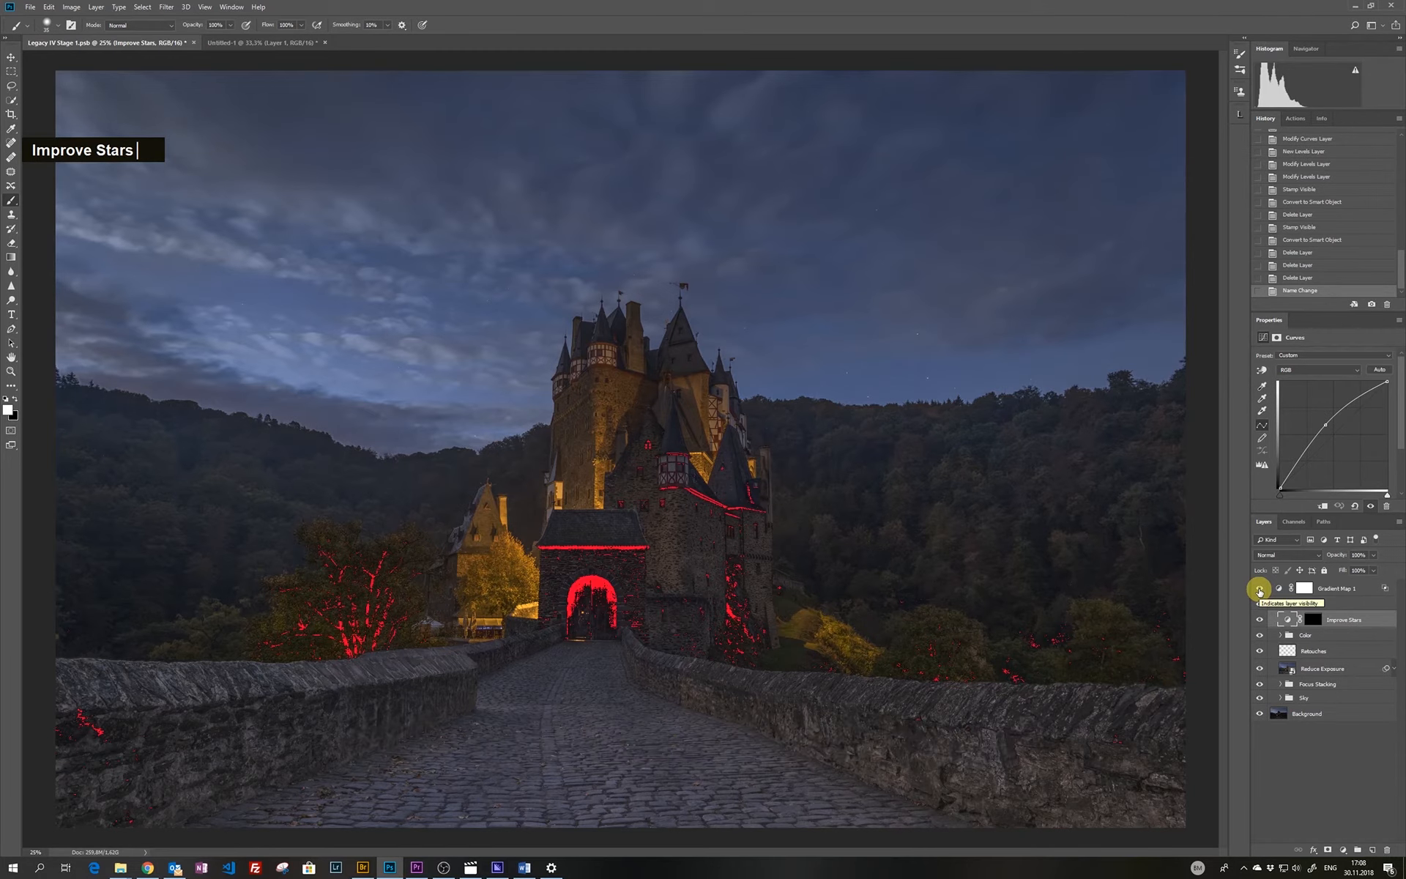
click(1260, 590)
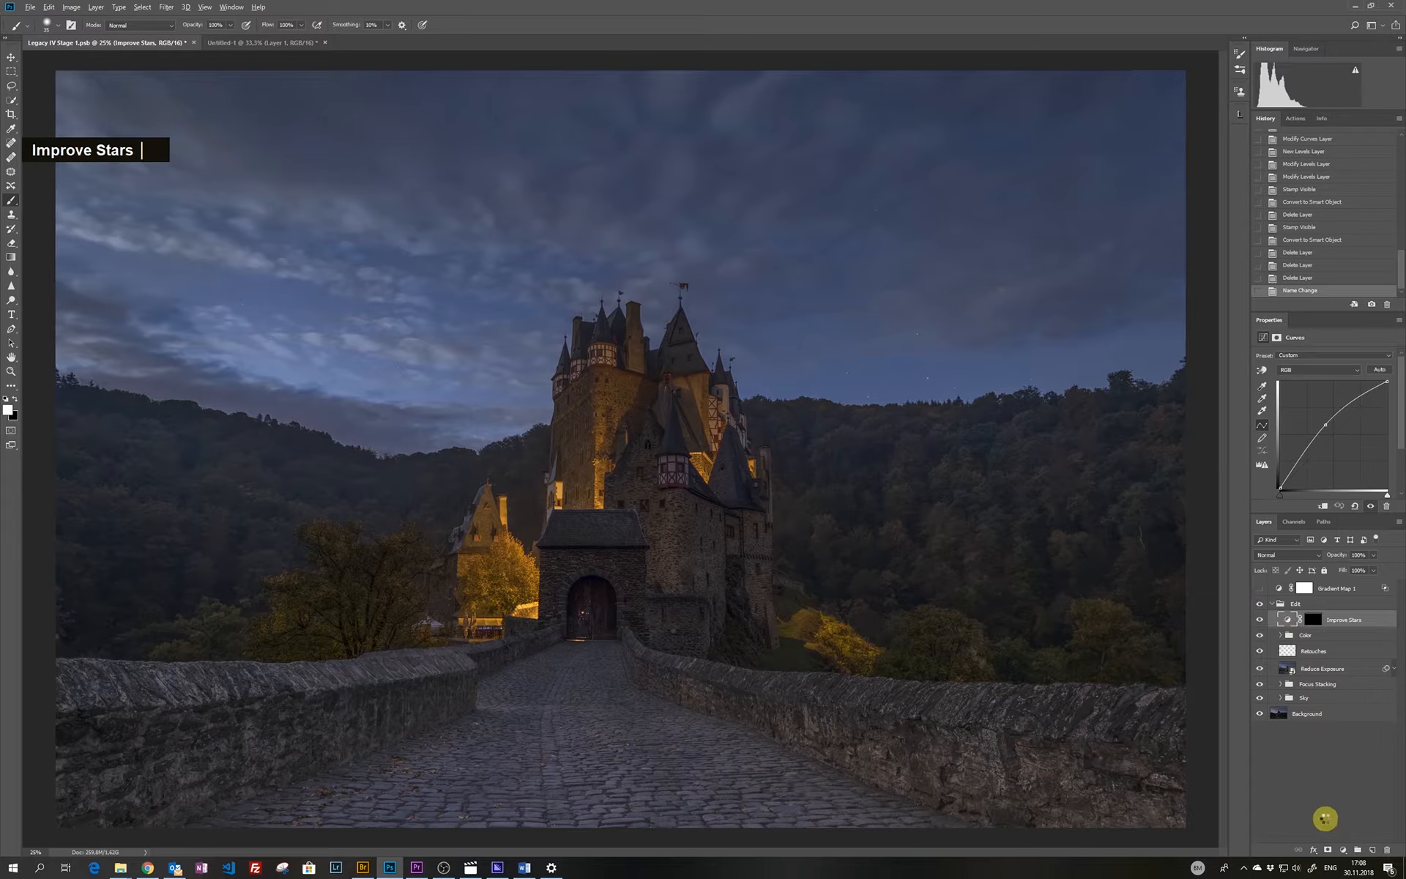
key(ctrl+shift+alt+e)
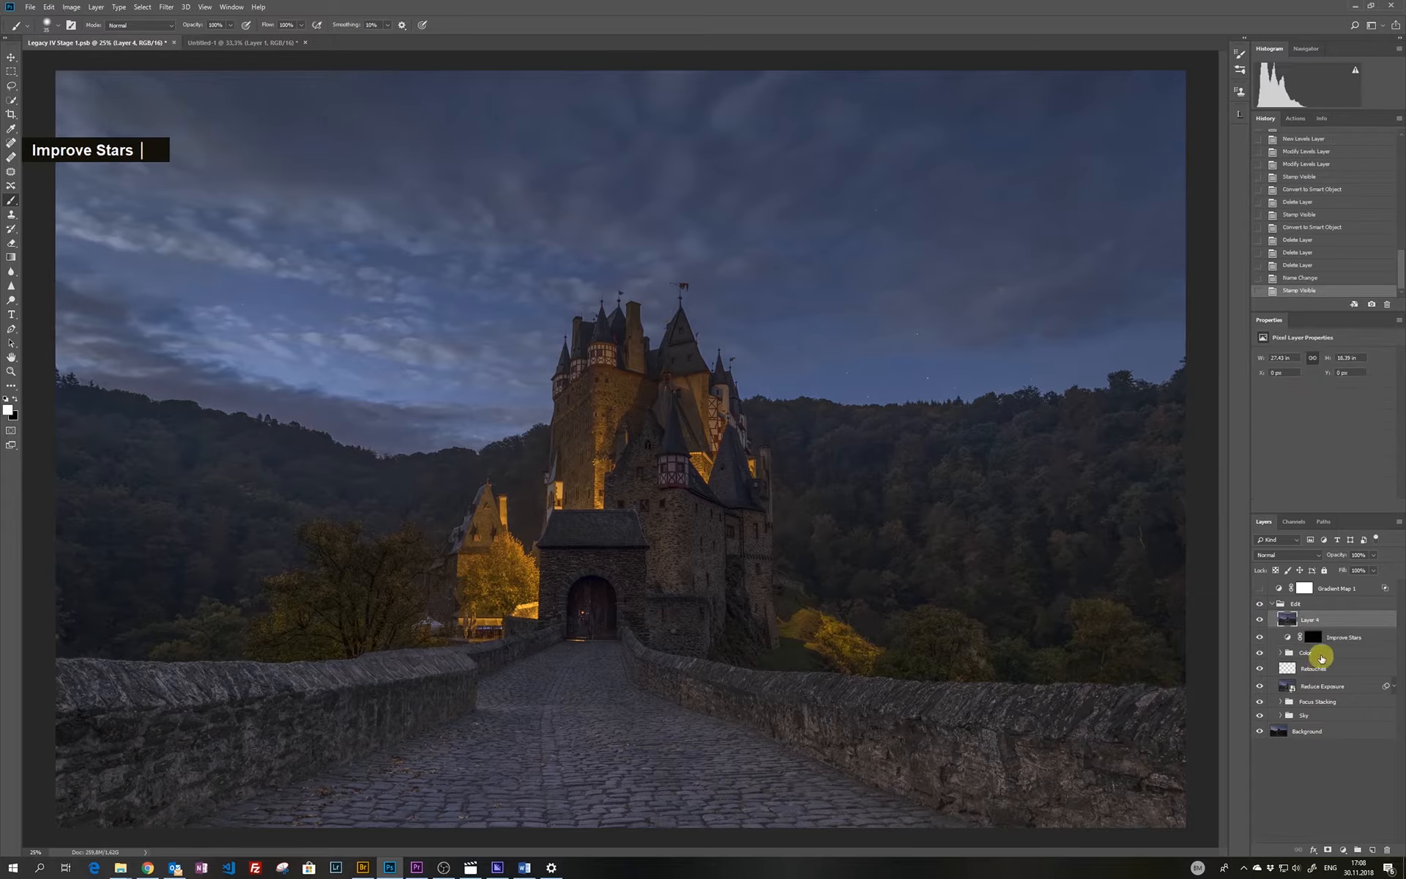
right_click(1321, 621)
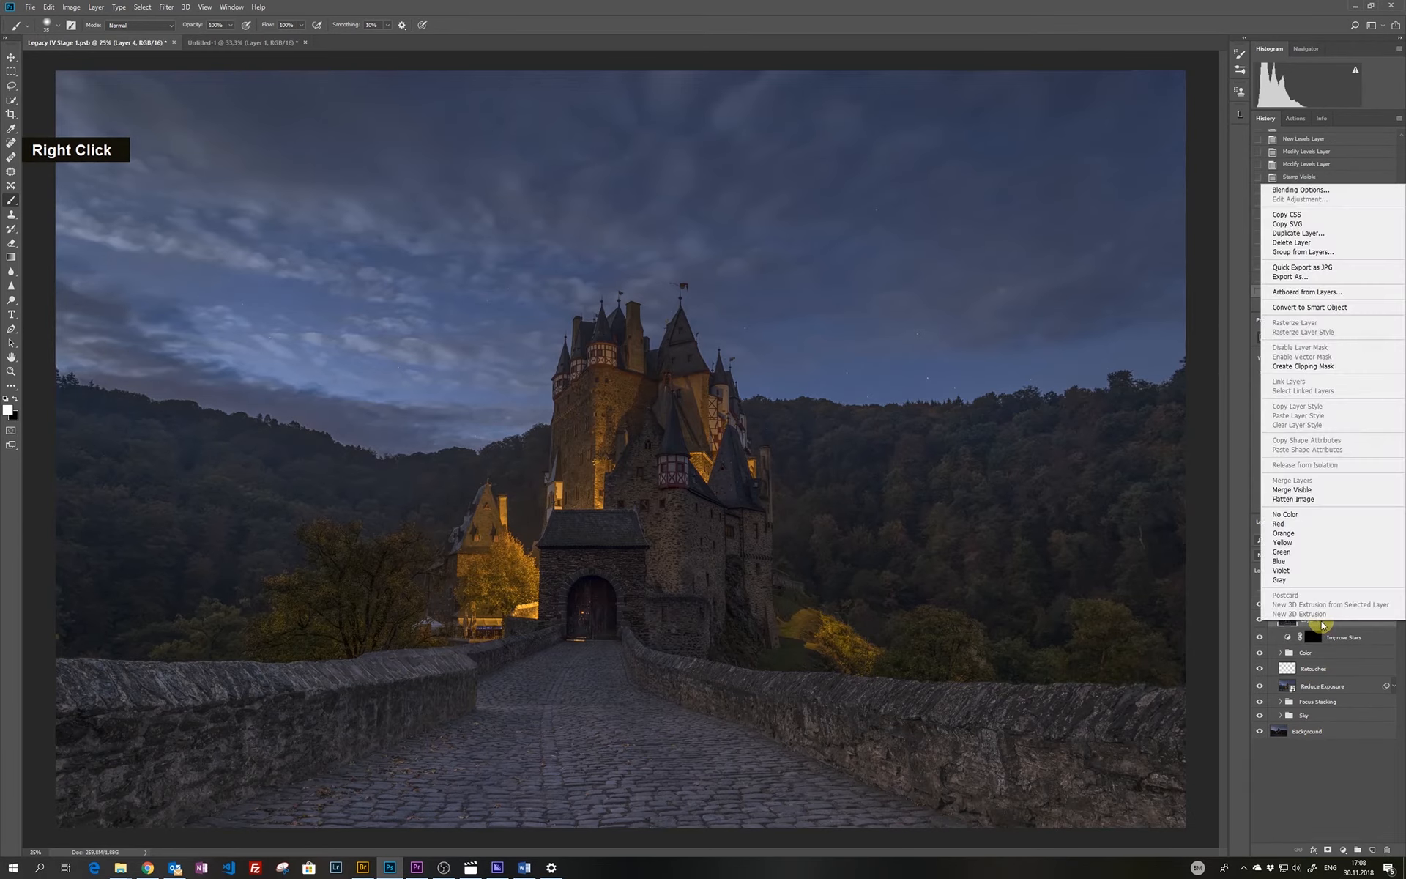
click(1321, 308)
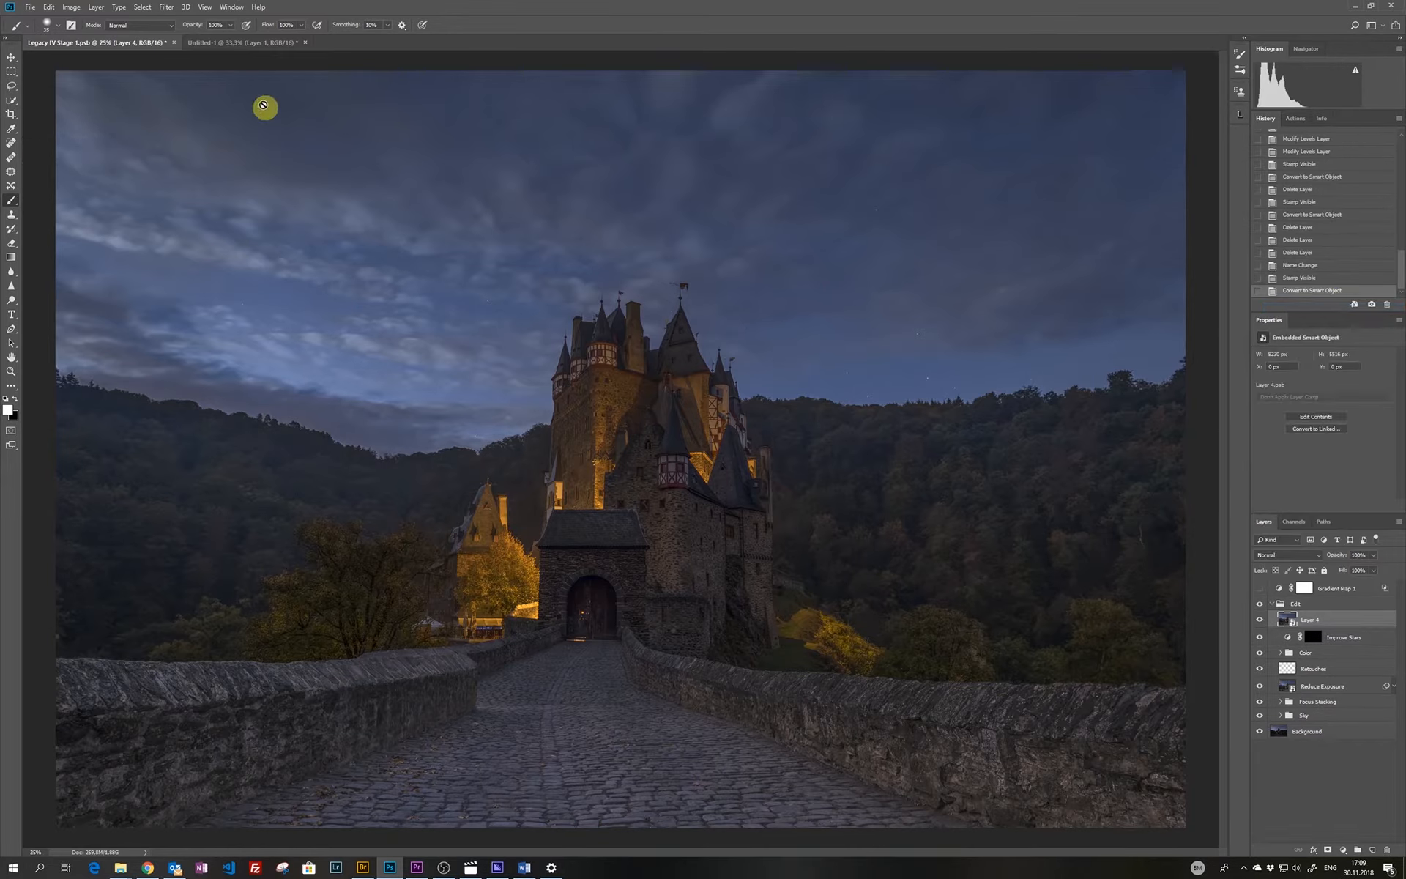
Apply a Camera Raw Filter to the stamped smart object with Shadows at +100 and slightly raised Whites
click(167, 8)
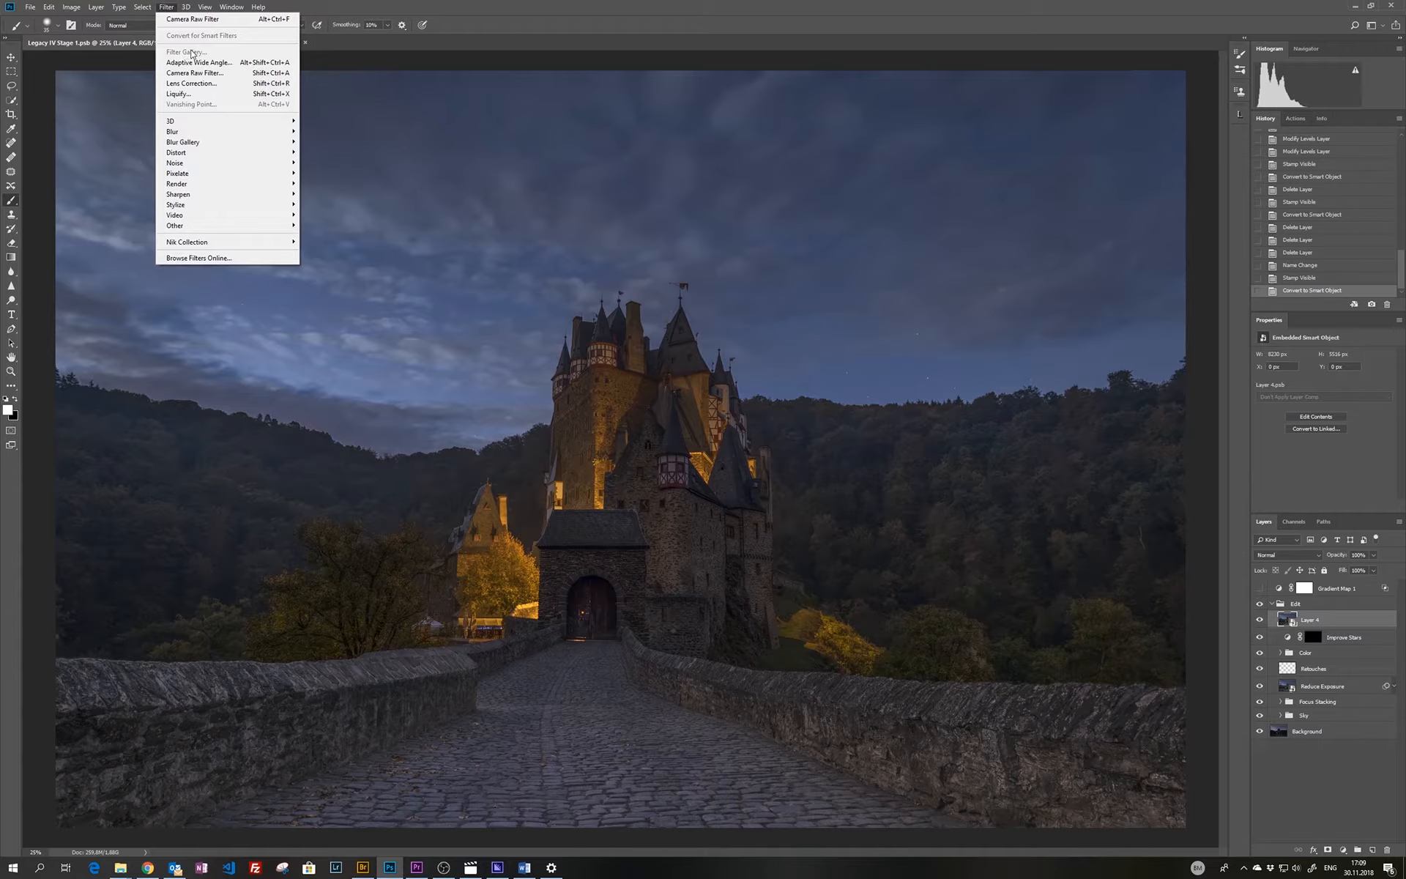
click(202, 75)
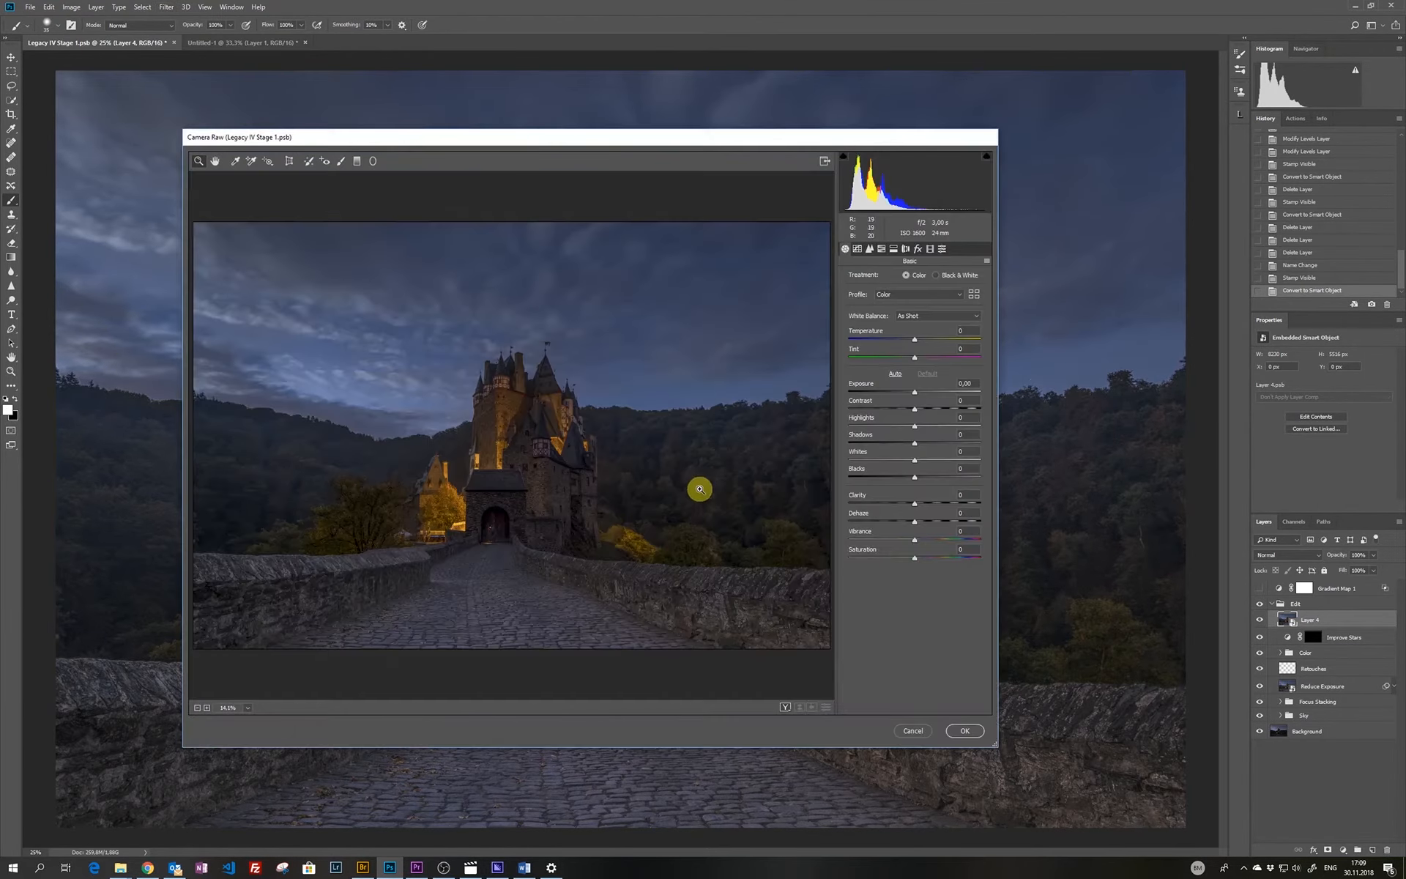
double_click(701, 139)
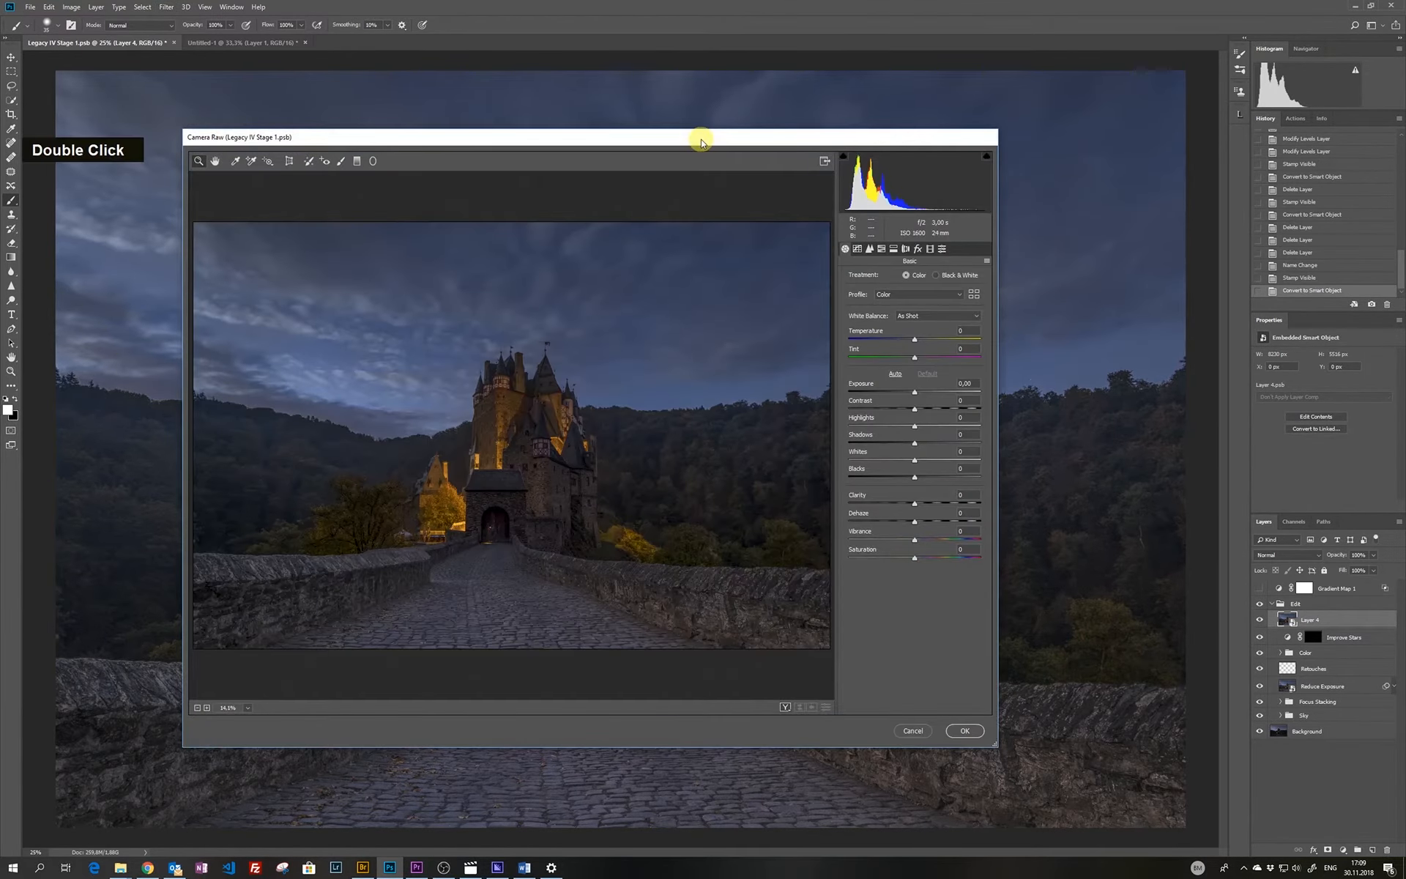
drag(991, 744, 1100, 800)
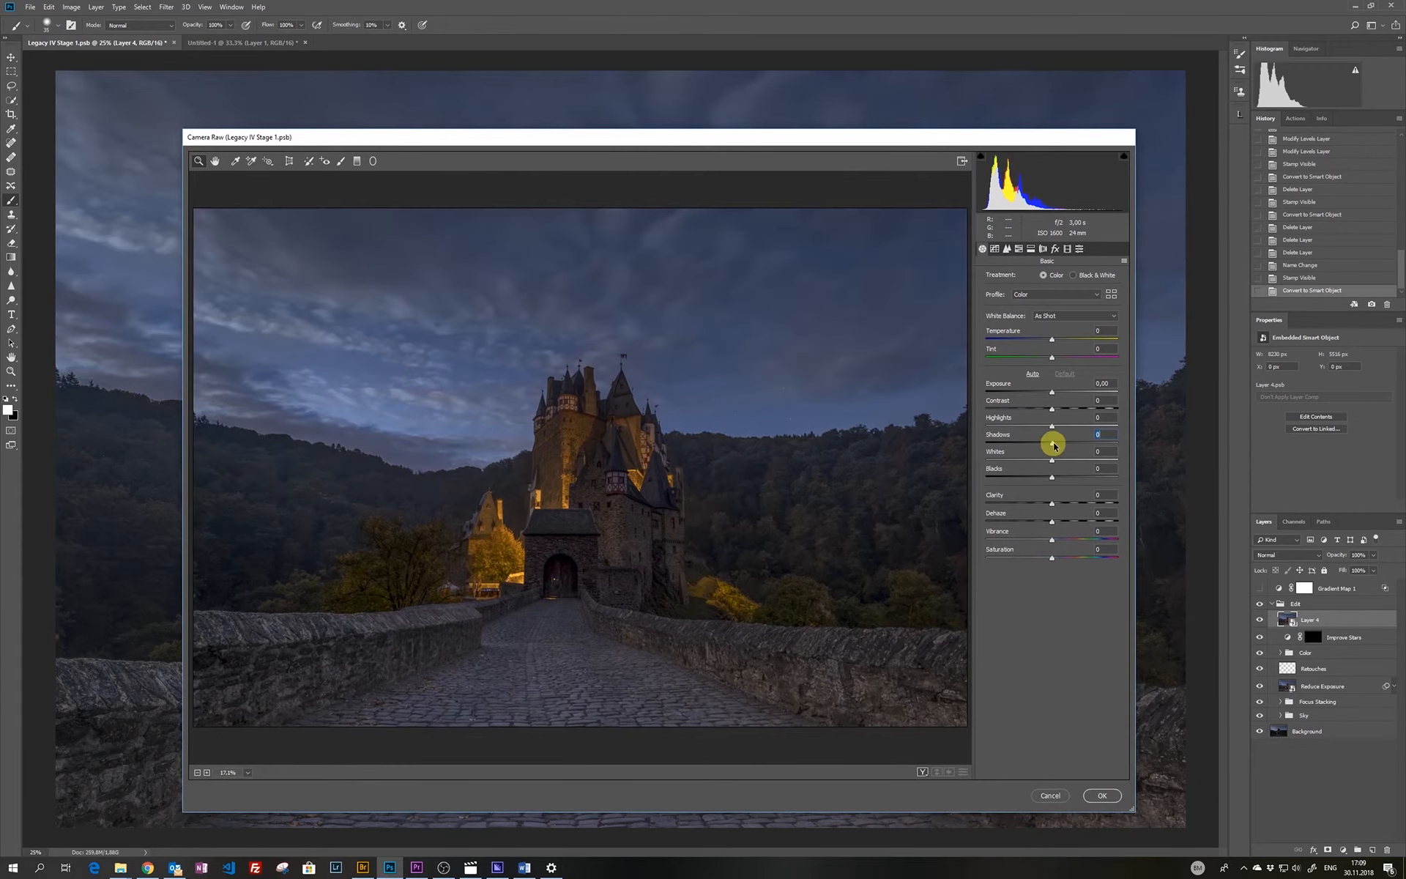
drag(1054, 445, 1129, 454)
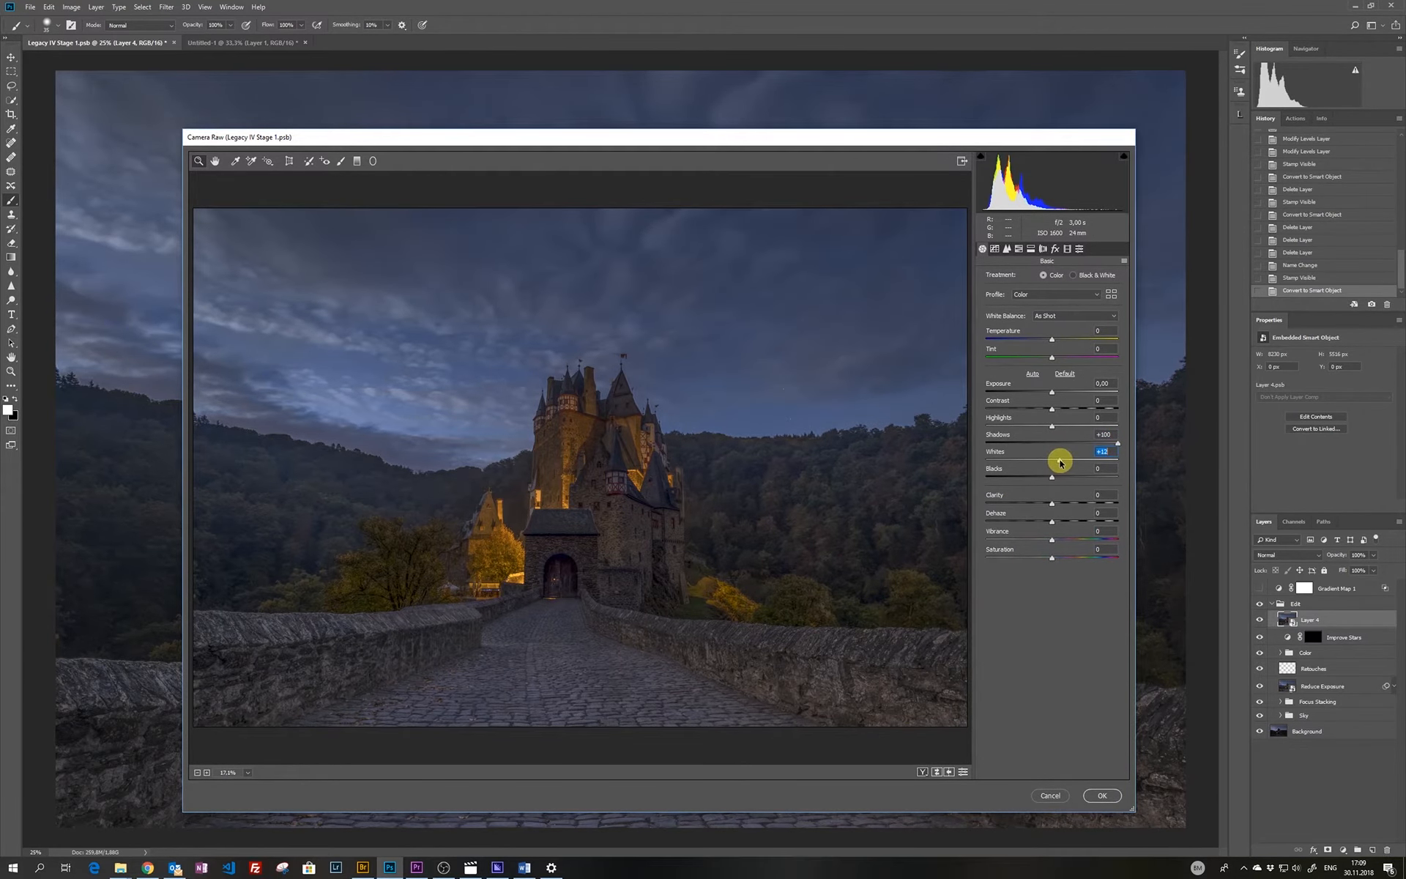
click(1097, 795)
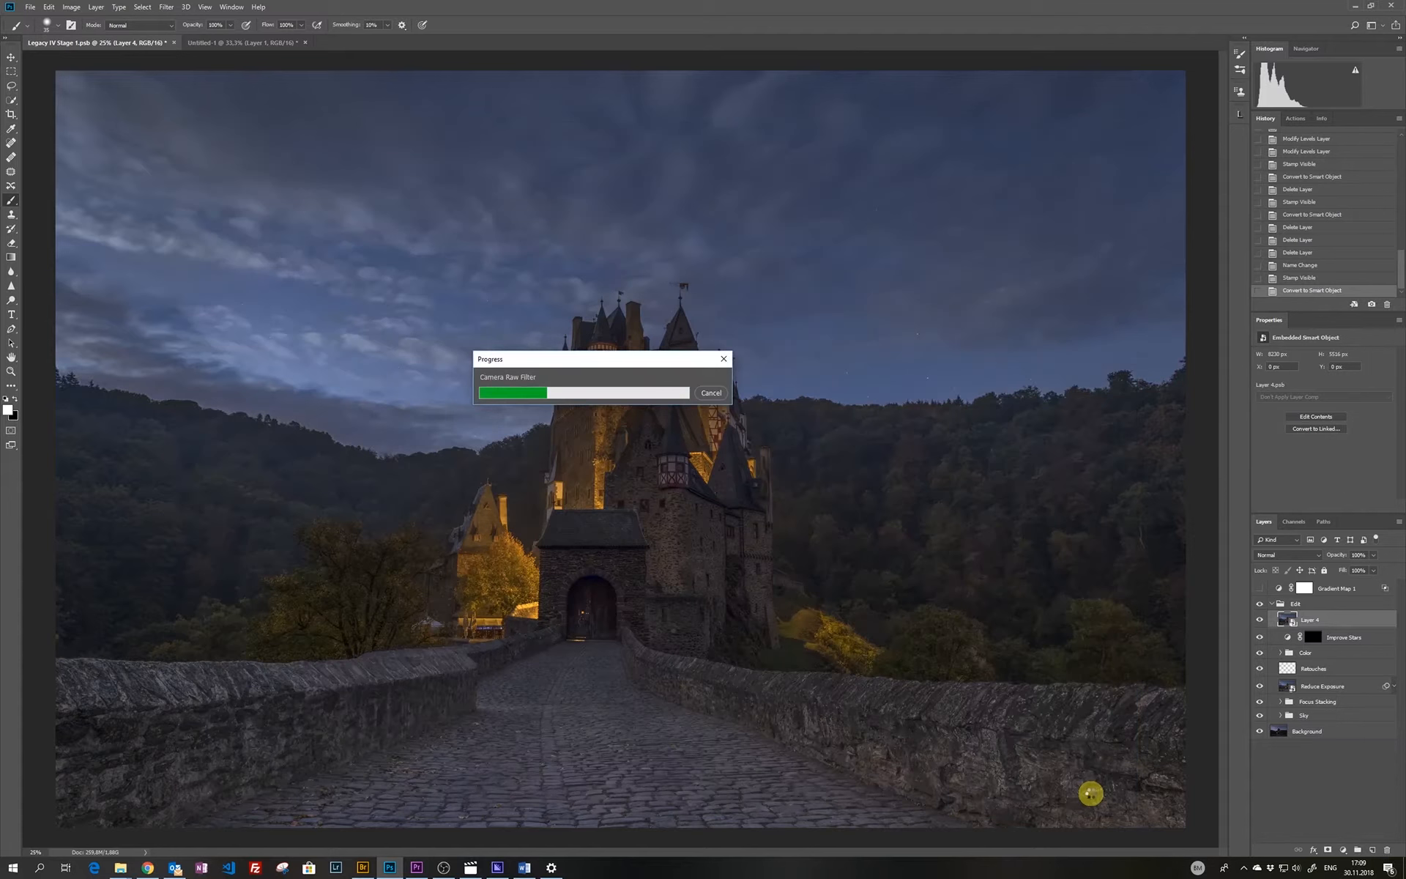
Show the Gradient Map clipping overlay and lower its underlying-layer Blend If threshold so it marks only the very darkest tones
click(1260, 588)
click(1260, 588)
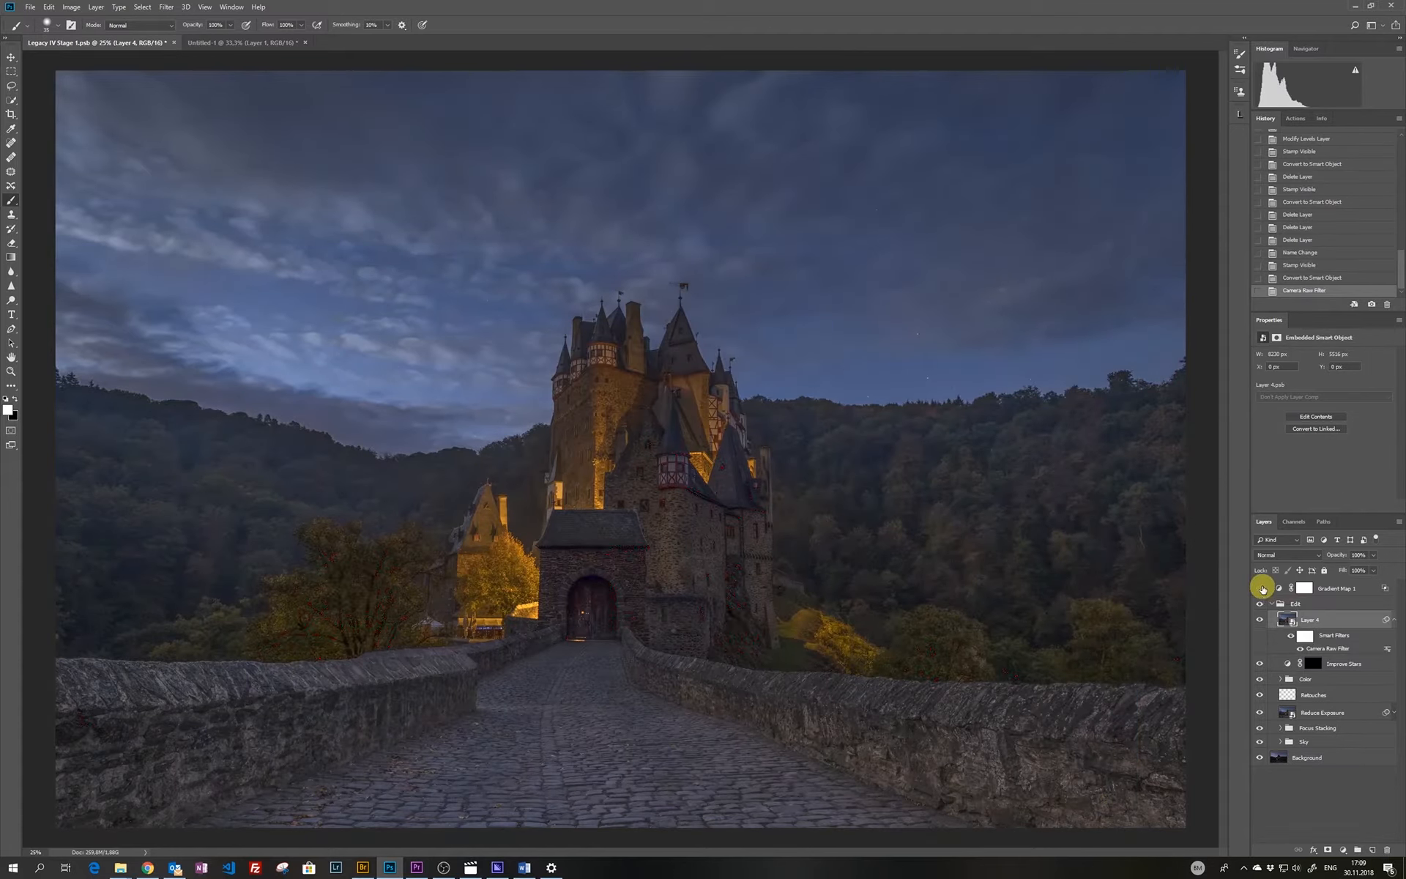
click(1260, 588)
click(1260, 588)
click(1260, 588)
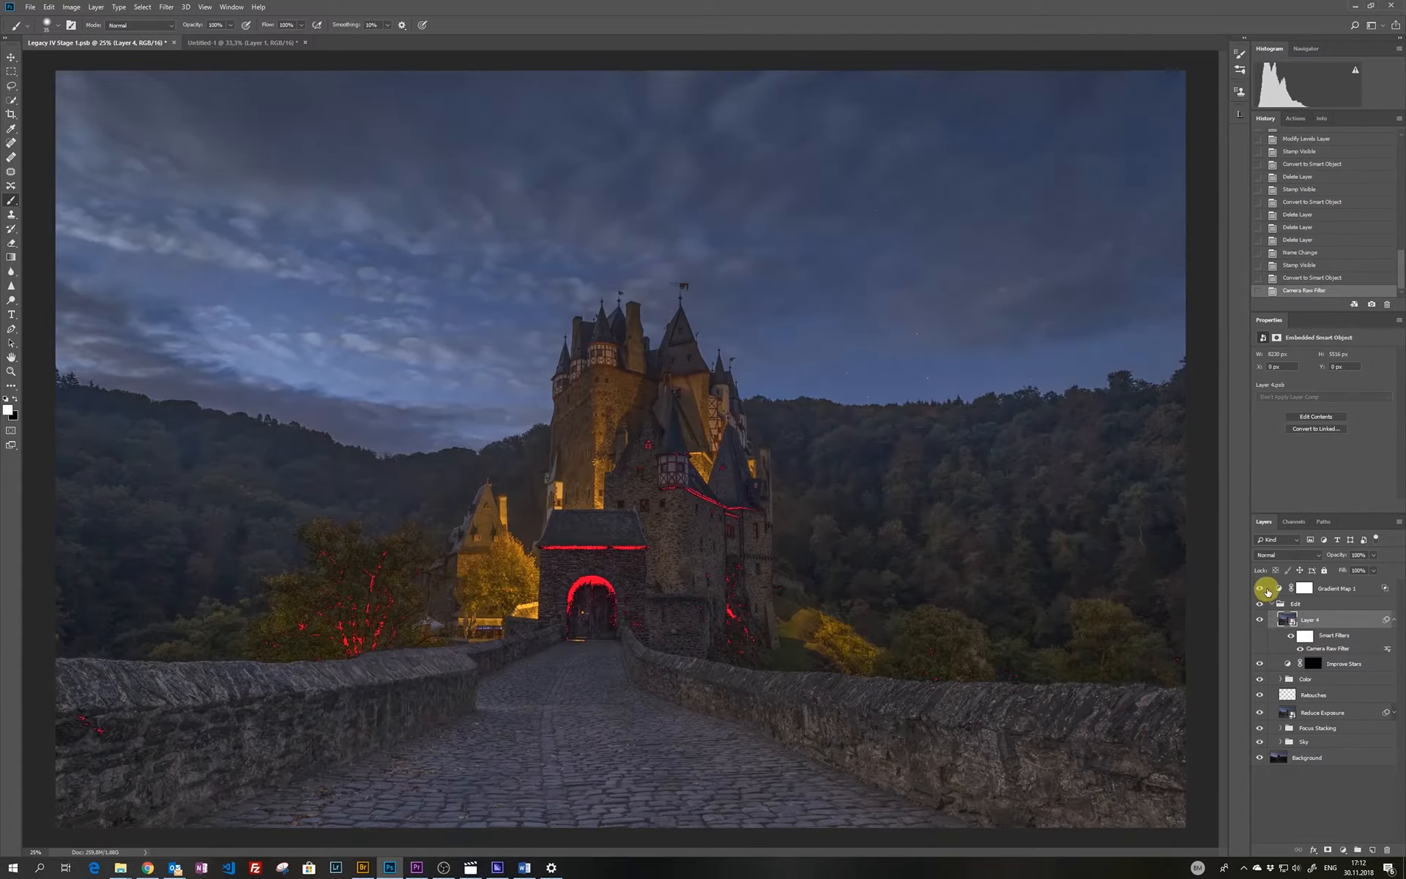
right_click(1279, 590)
click(1280, 599)
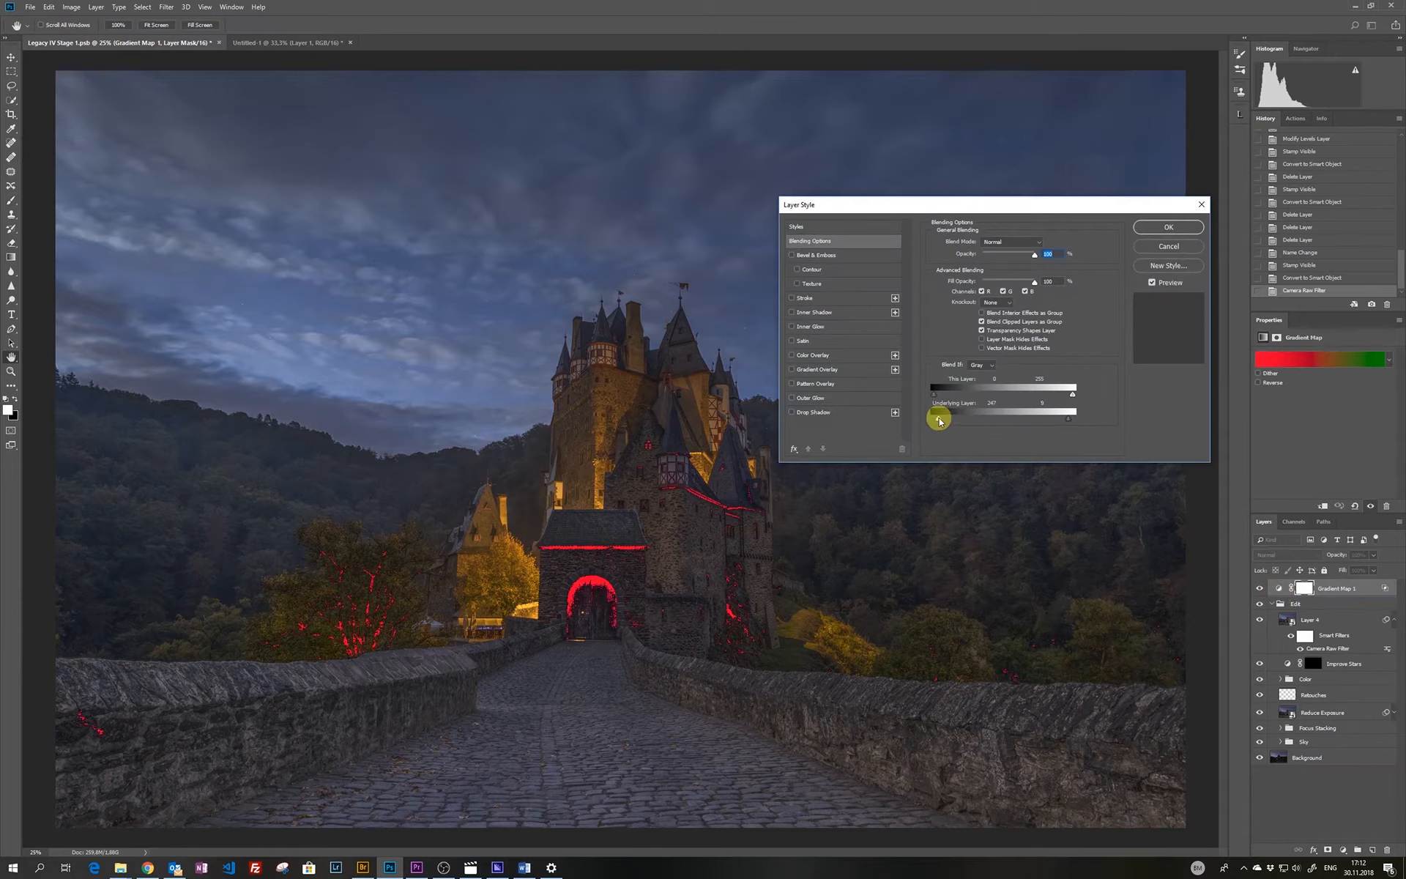
drag(938, 421, 936, 420)
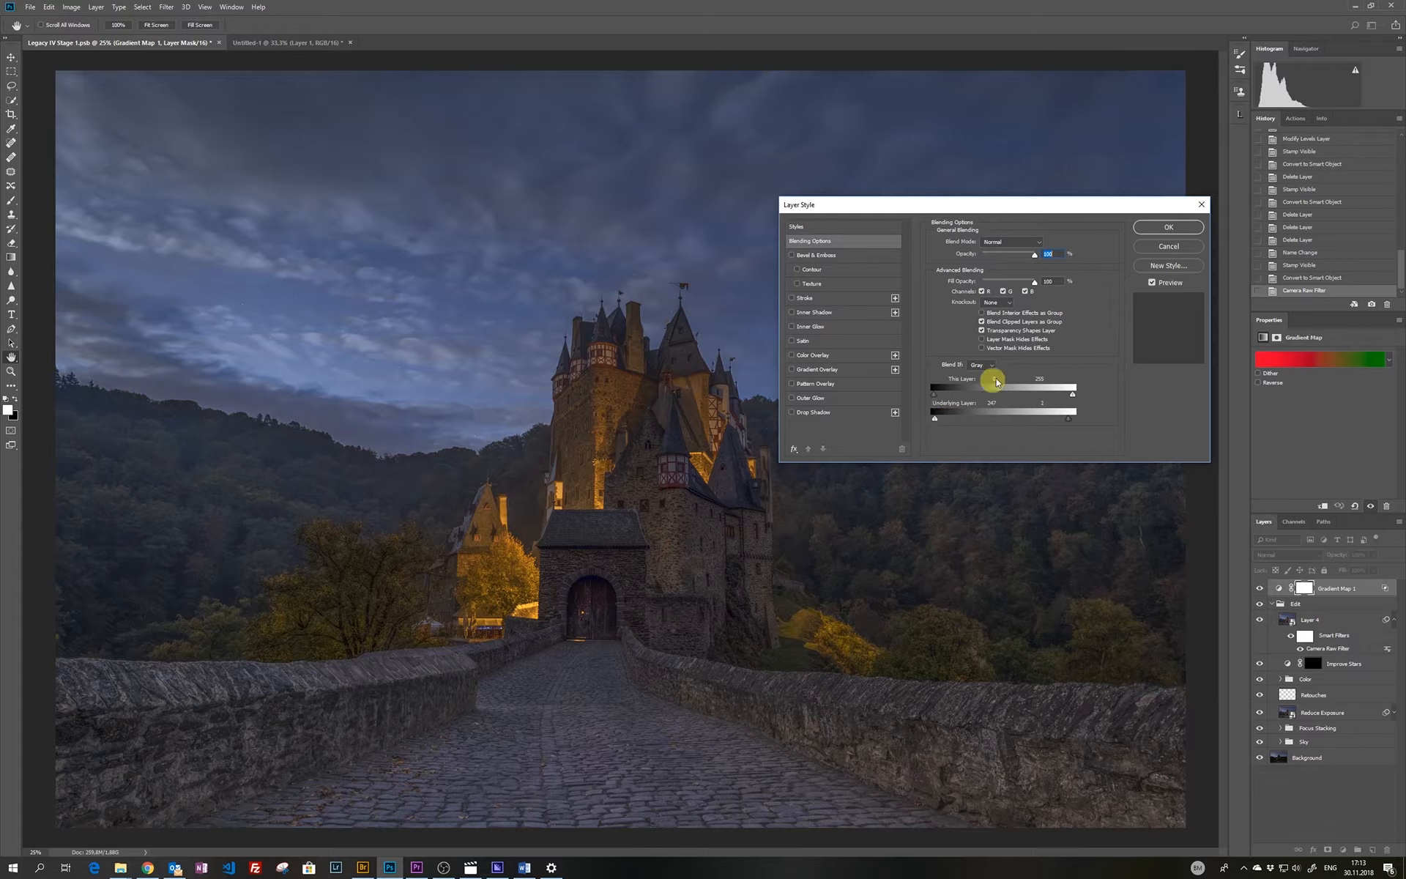
click(1148, 228)
key(b)
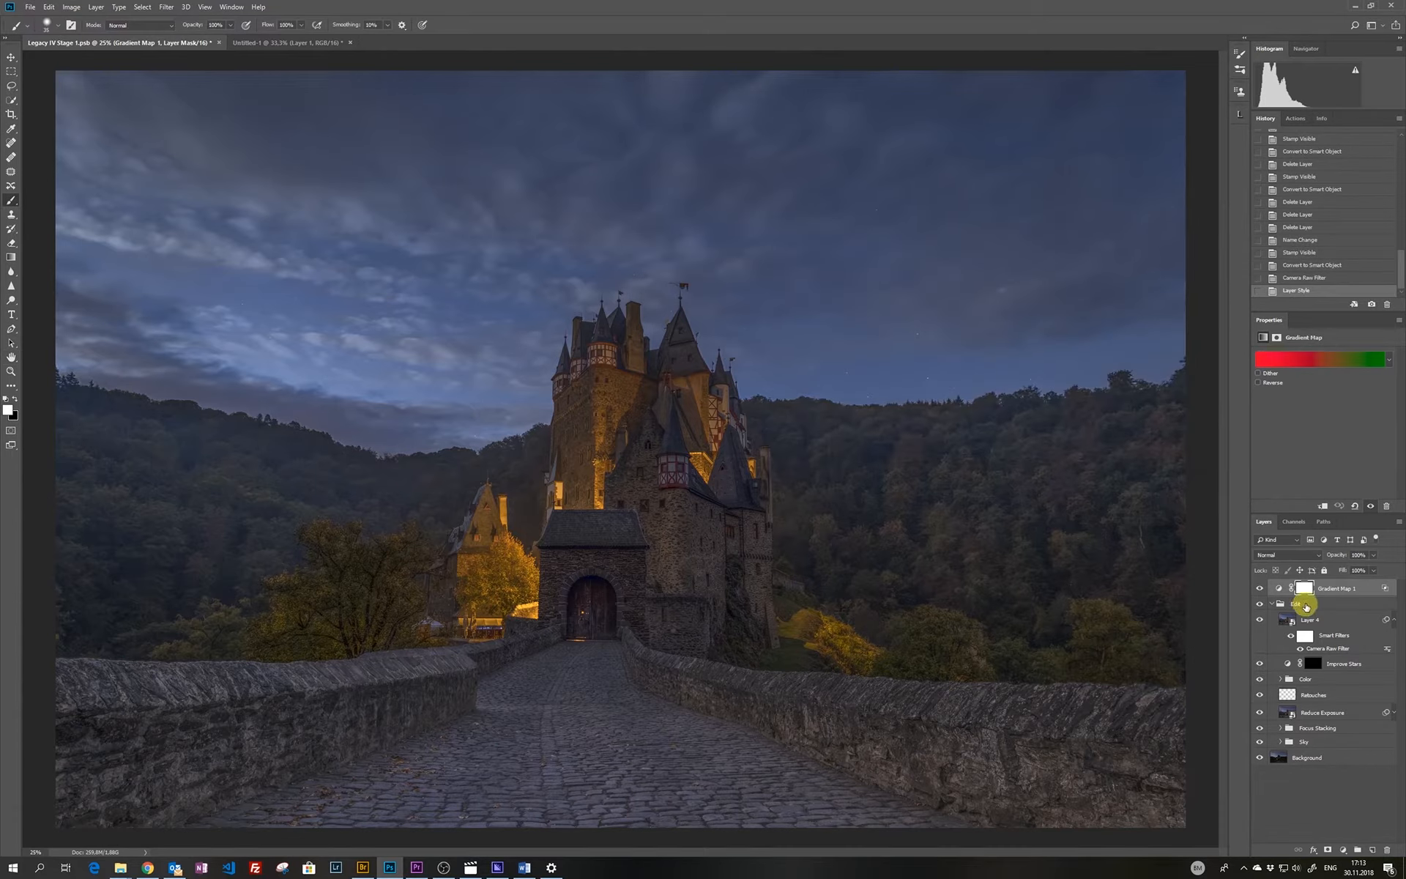
Add a Curves adjustment above the Camera Raw filtered smart object and pull its midtones down slightly
click(1305, 619)
click(1341, 849)
click(1336, 673)
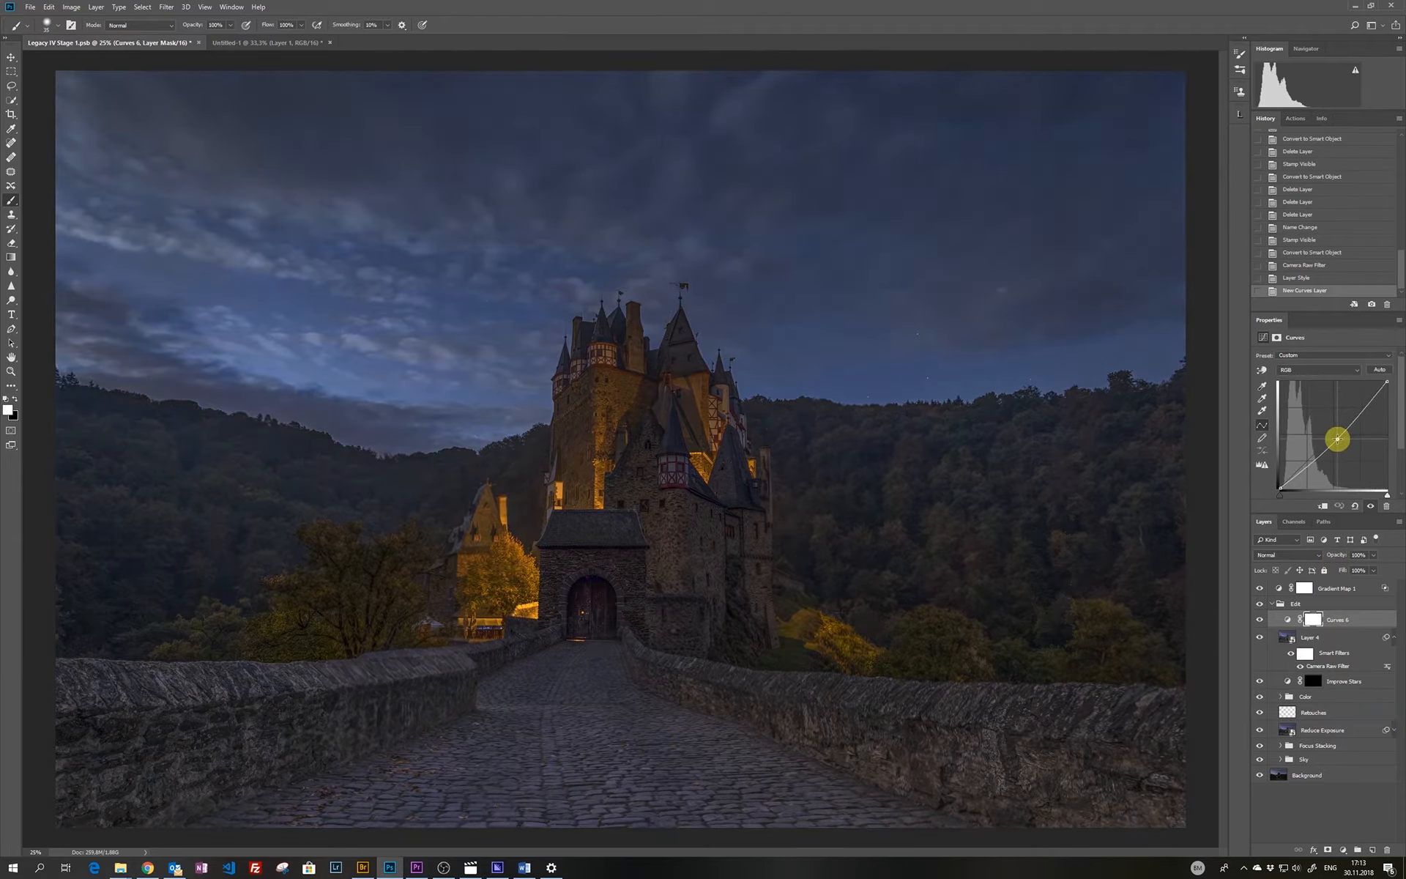
click(1337, 439)
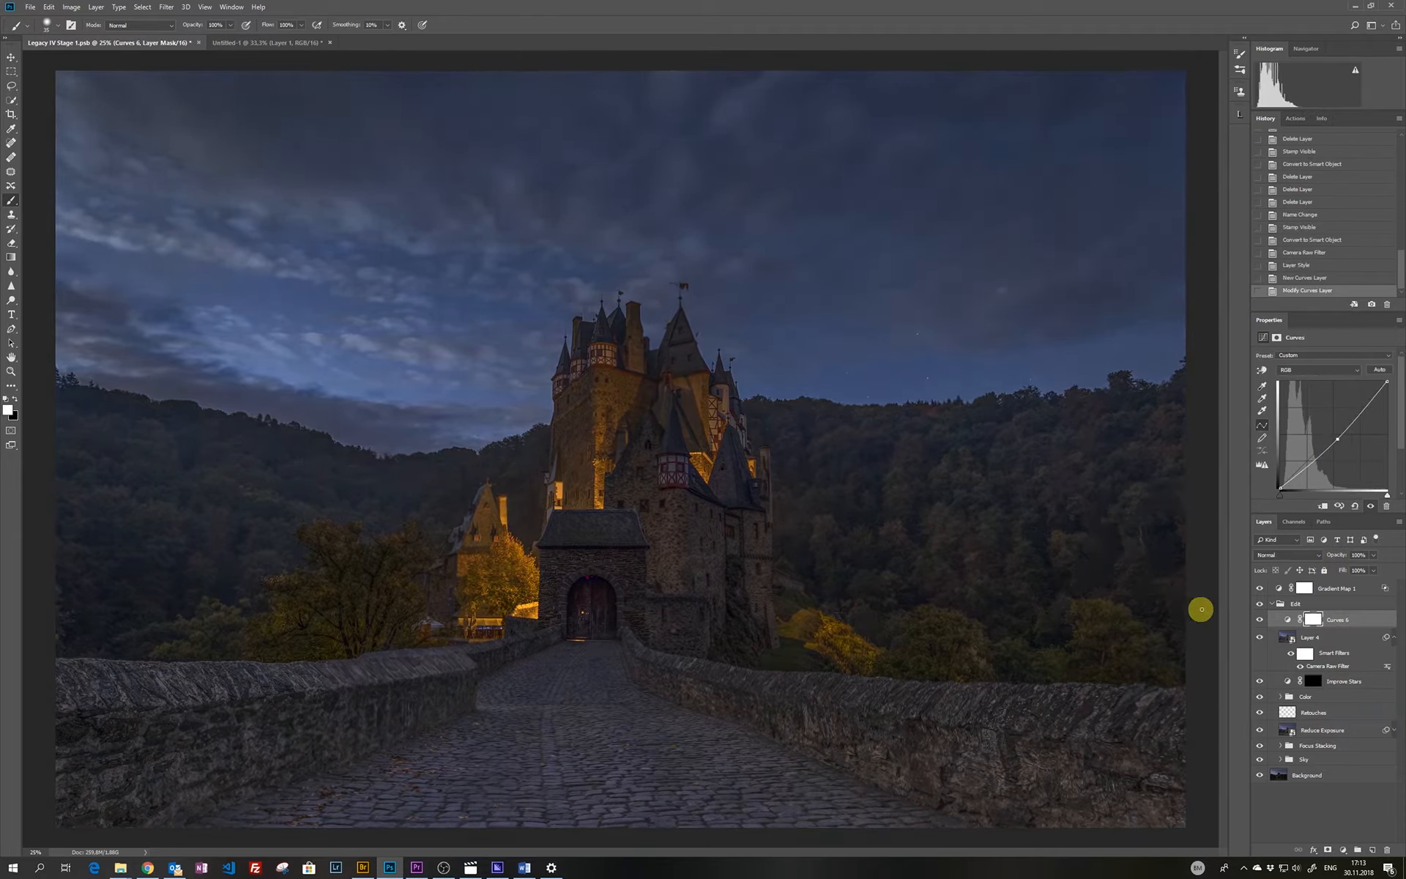
Adjust and split the underlying-layer dark slider in the new Curves layer's Blend If settings to protect the deepest shadows
right_click(1283, 620)
click(1289, 616)
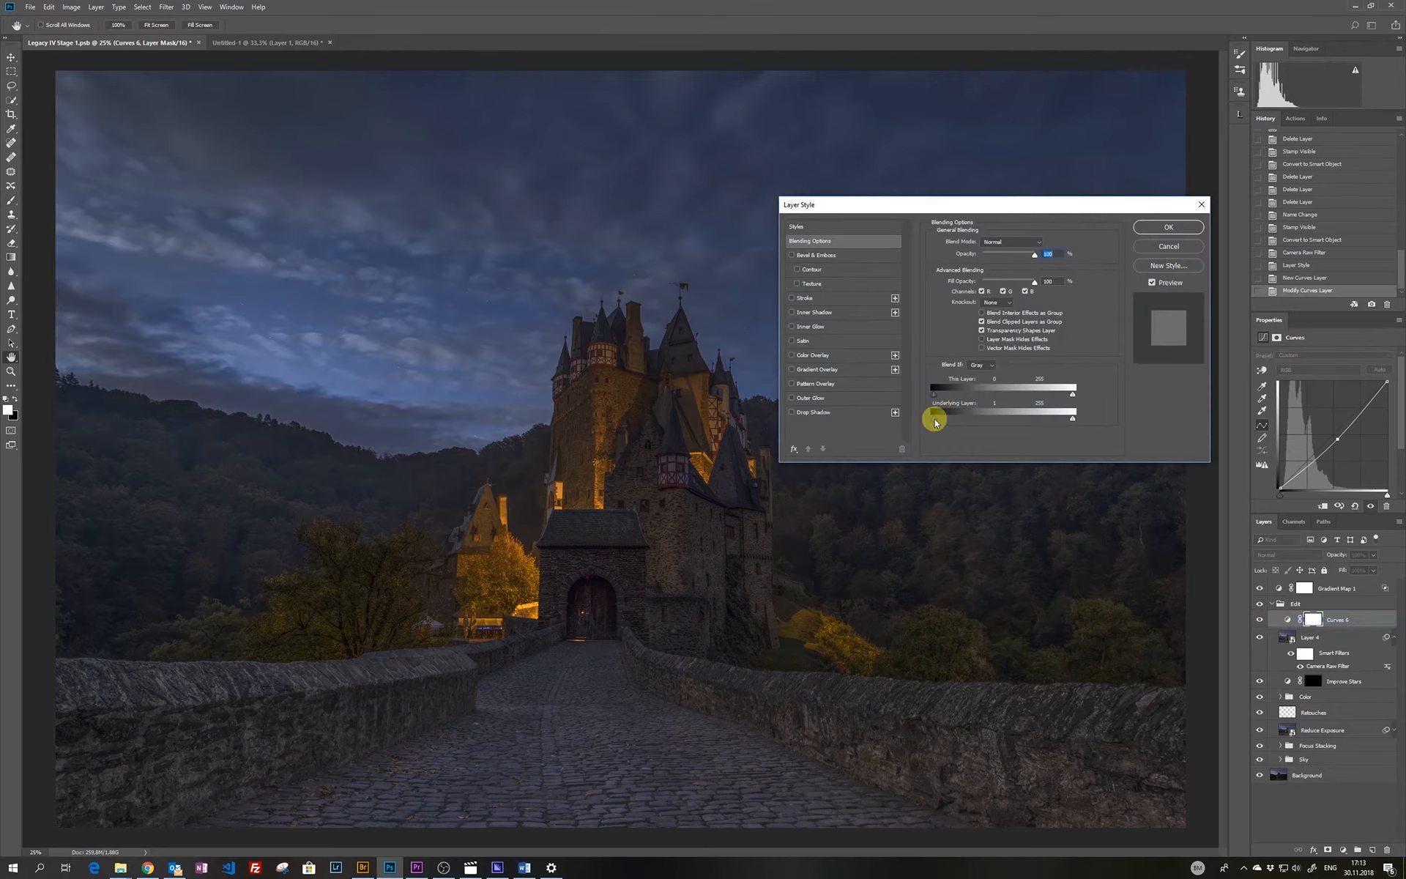
drag(943, 422, 918, 423)
alt+click(936, 423)
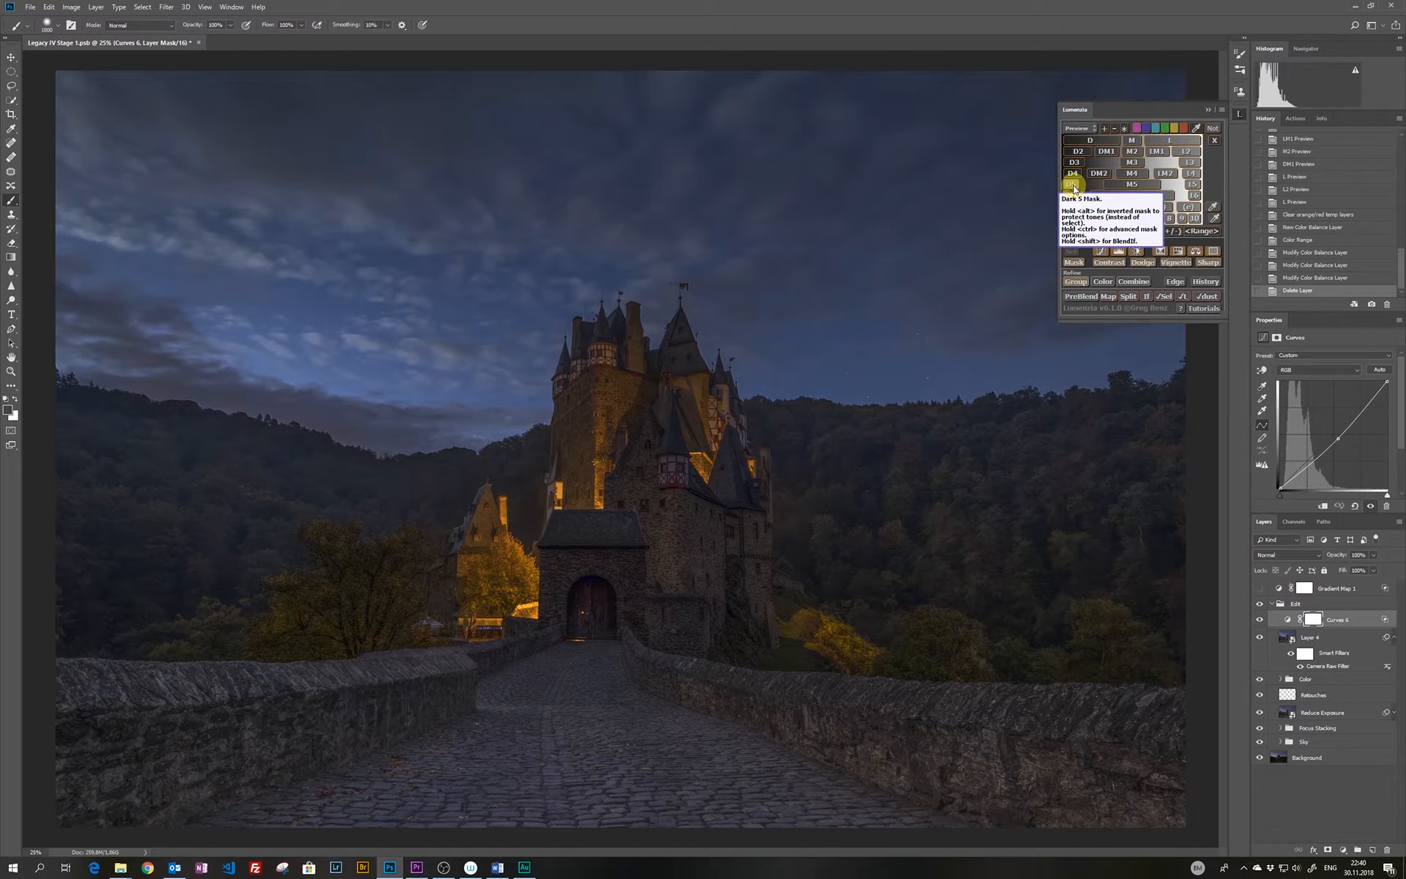
Create a Levels adjustment through a Lumenzia D5 darks mask, with the white input at 200 and midtones at 0.85
click(1074, 188)
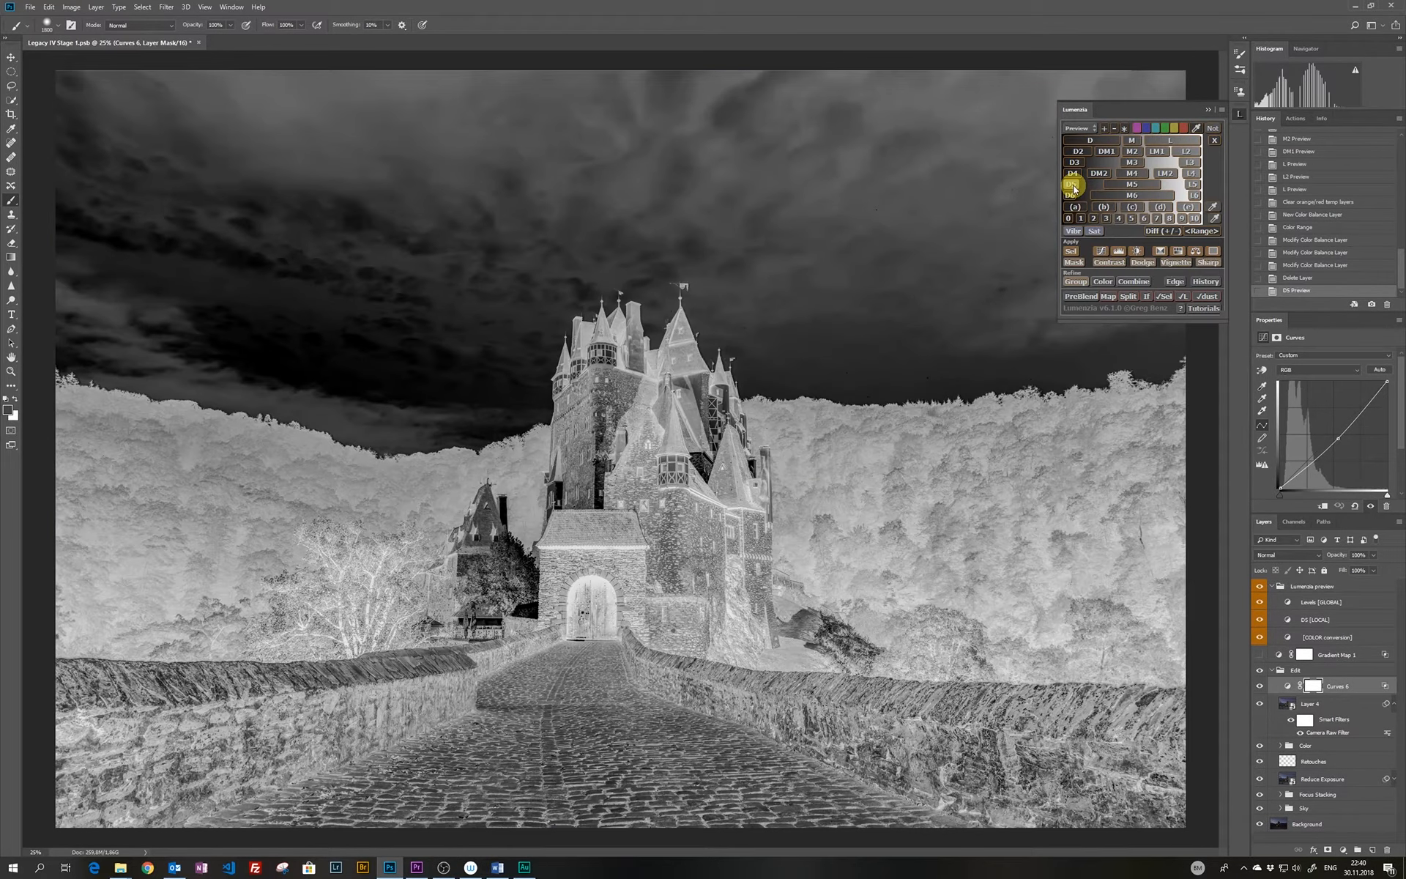
click(1118, 251)
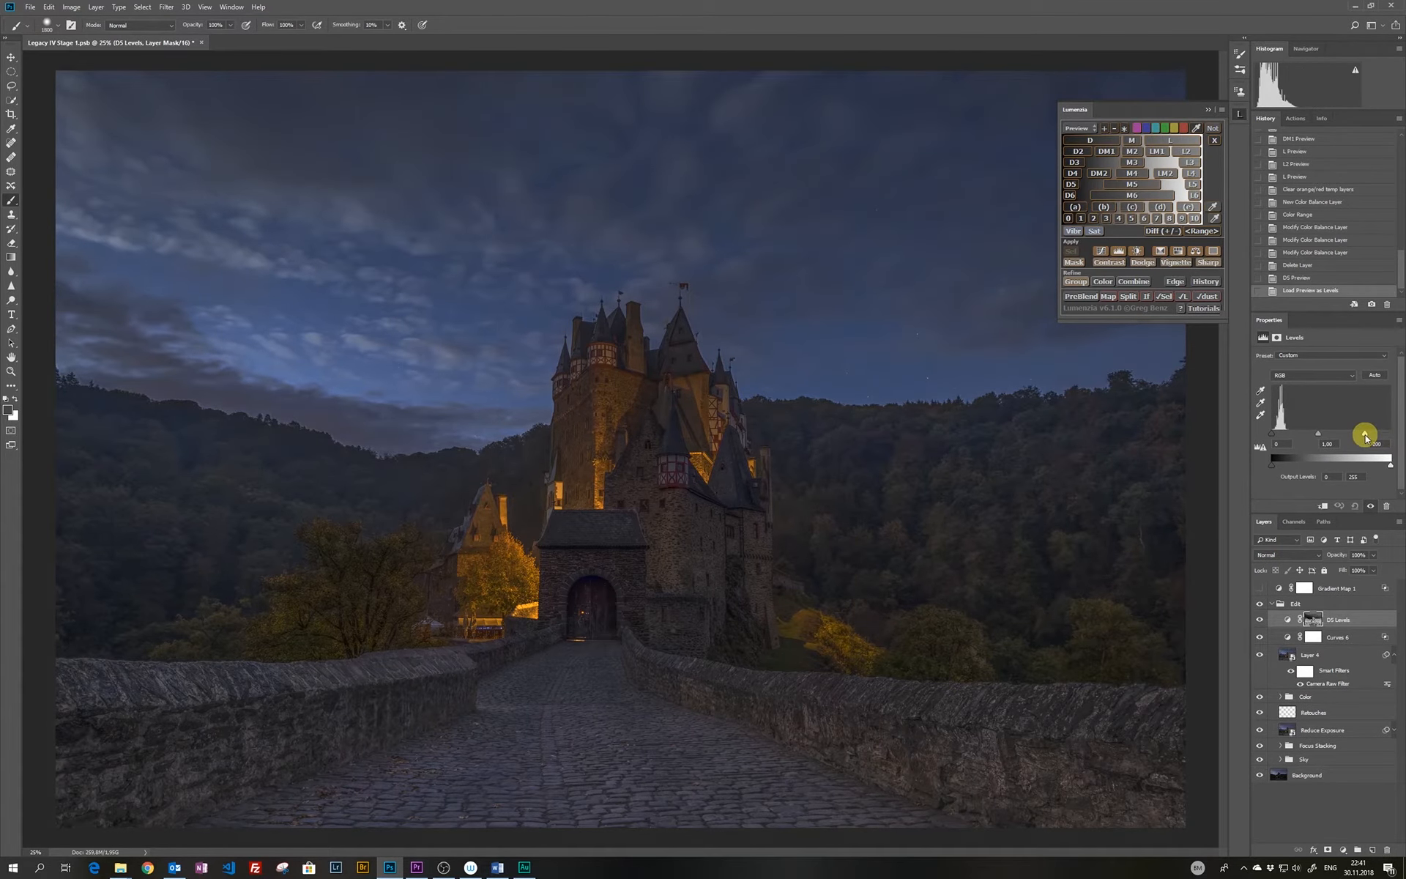
drag(1364, 435, 1364, 435)
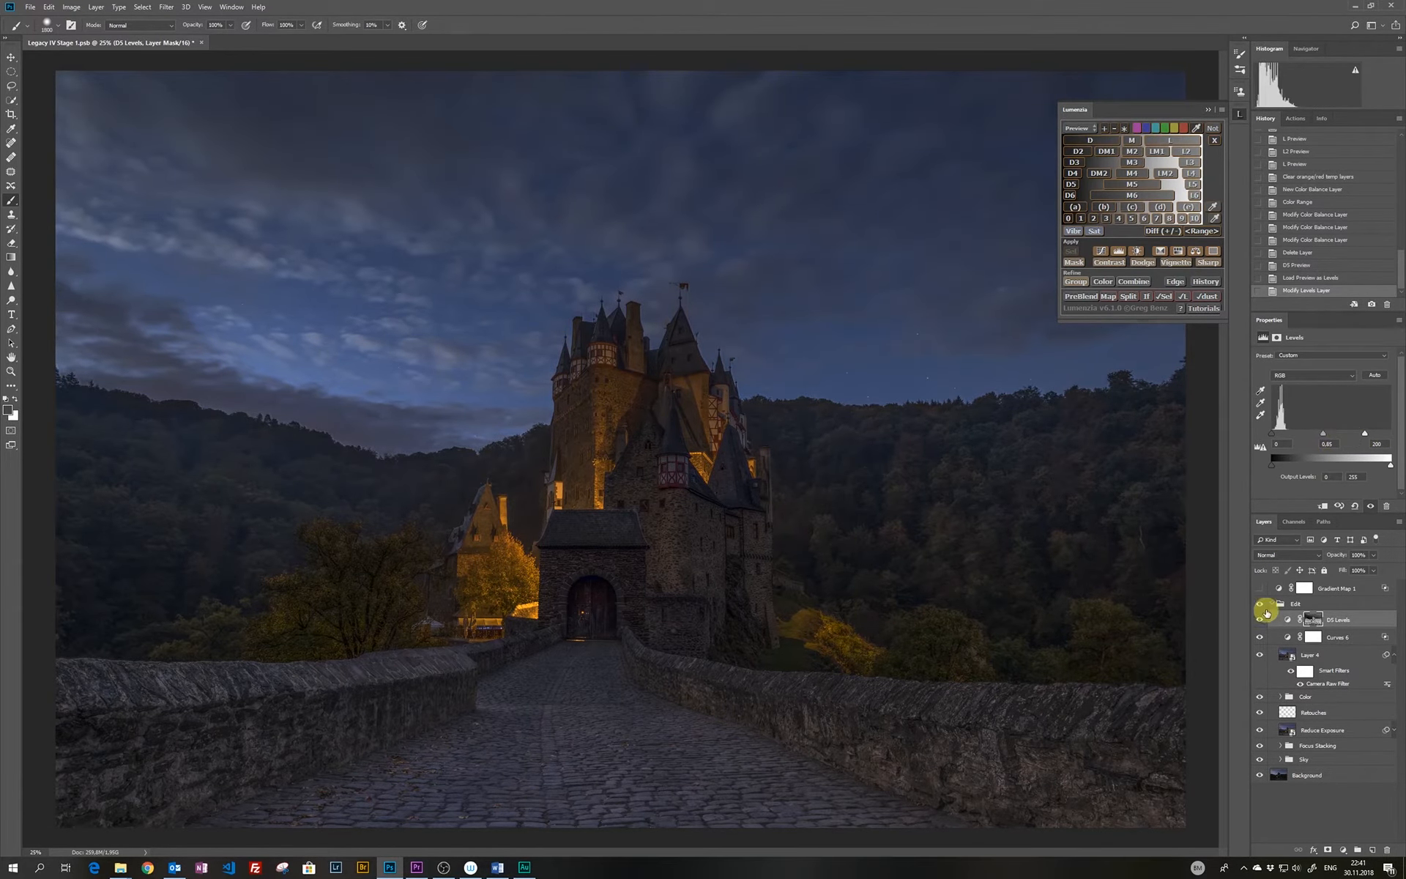
Create a Color Balance adjustment through a Lumenzia D6 darks mask and shift its midtones to +10 blue
click(1069, 194)
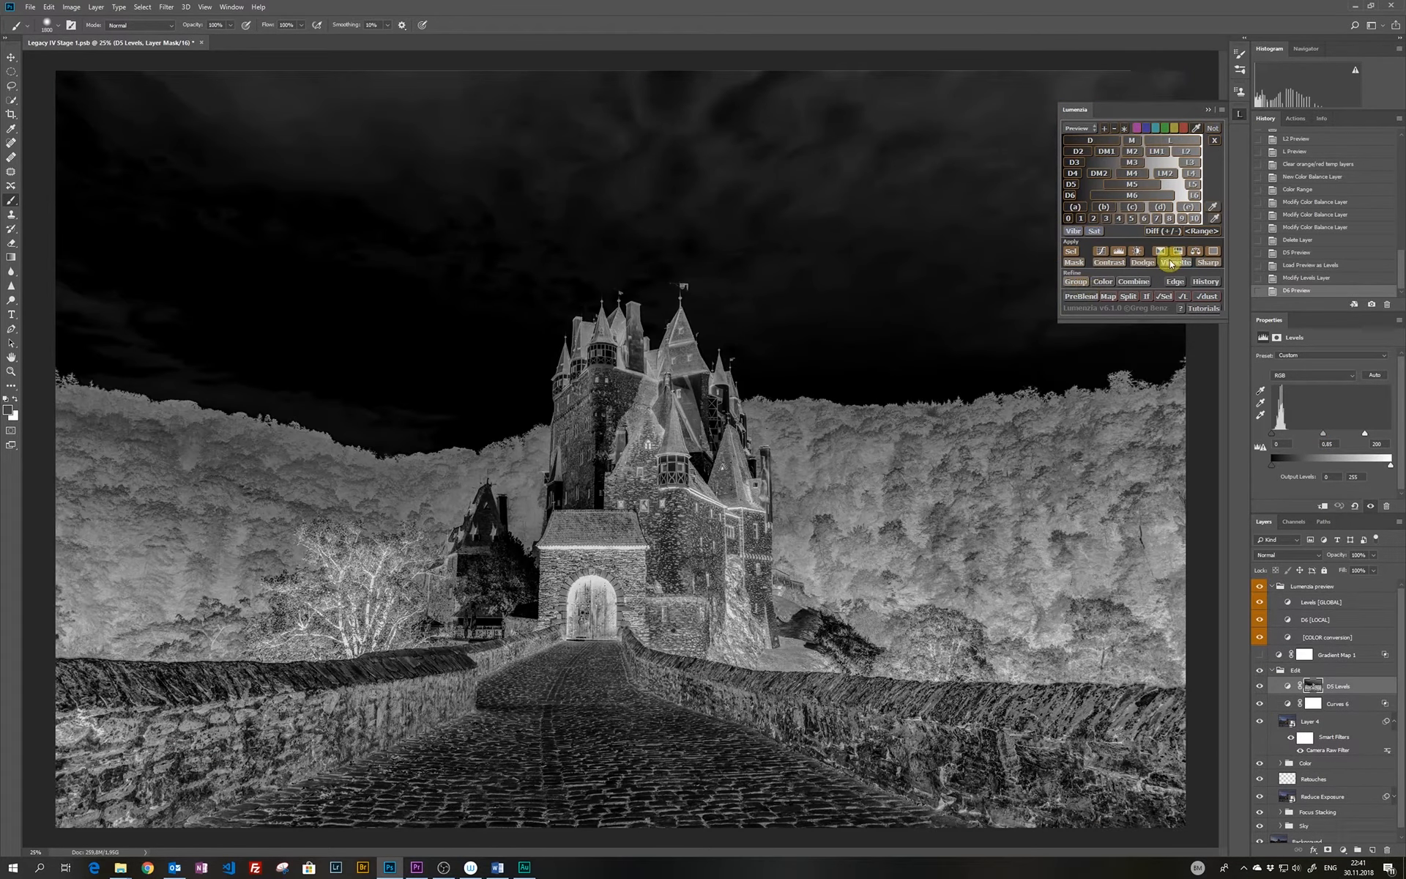
click(1176, 252)
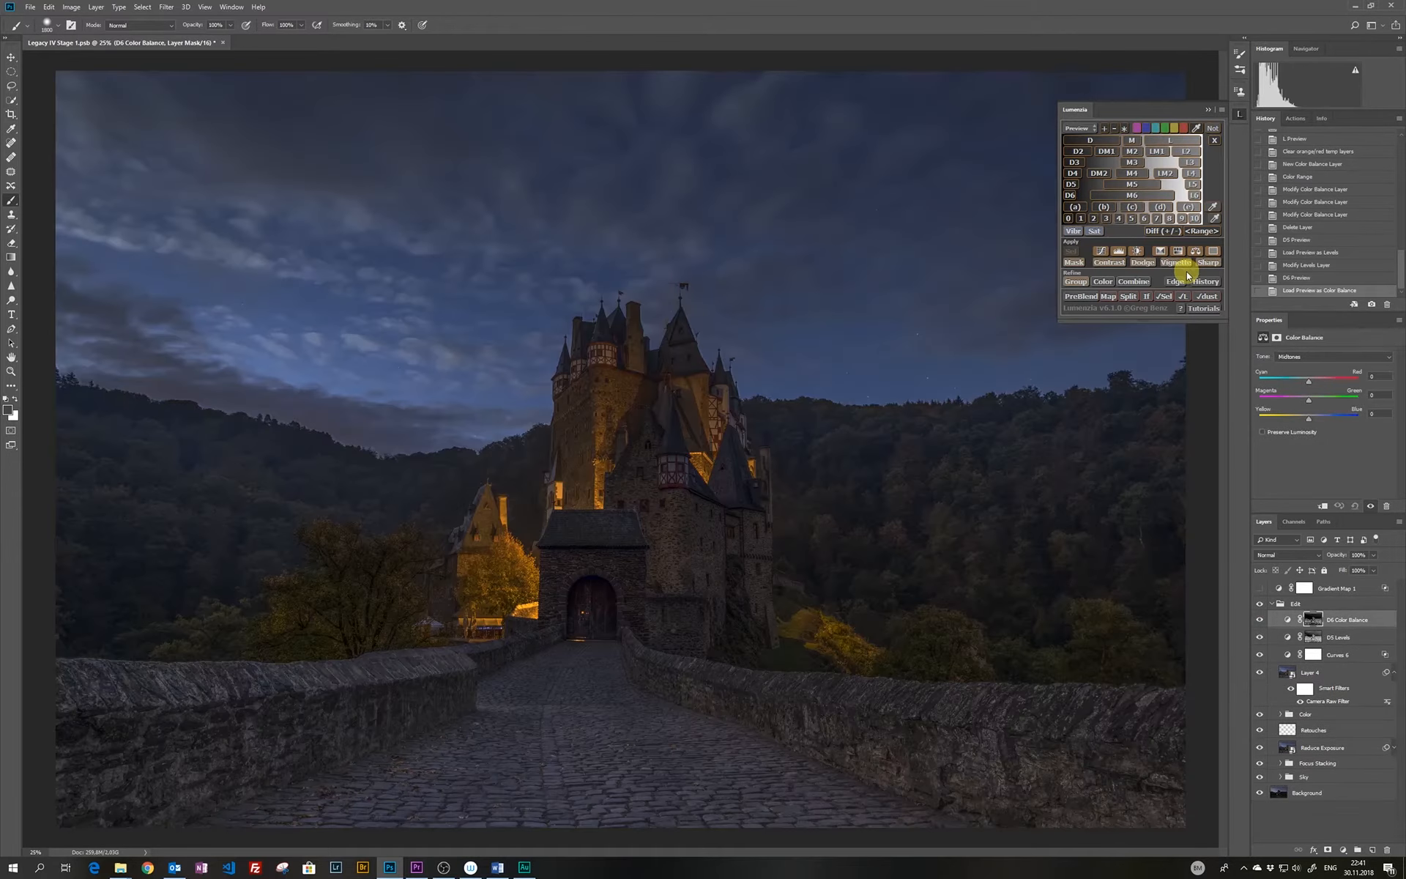
drag(1309, 417, 1313, 415)
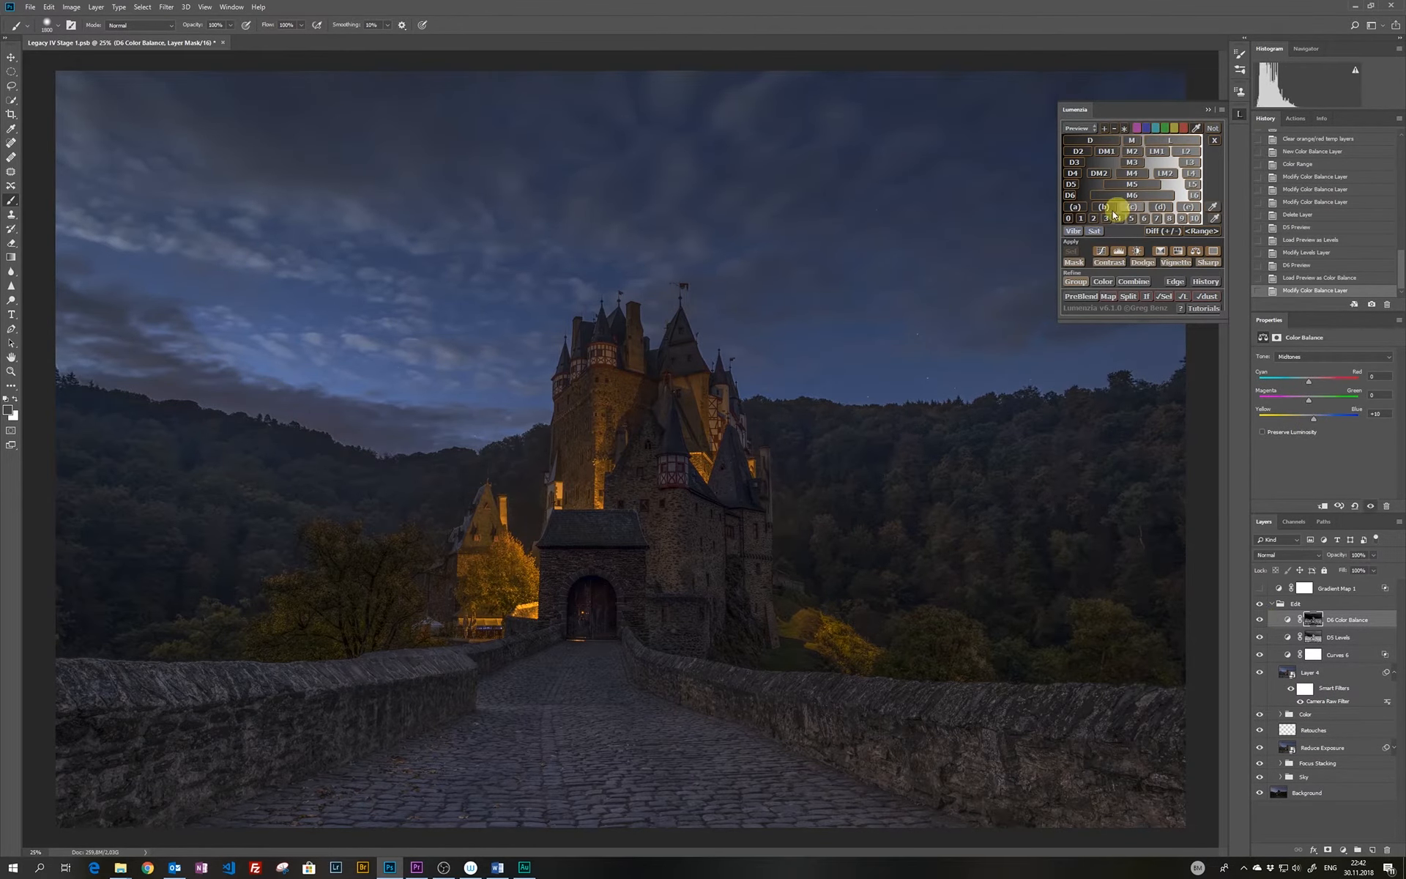
Add a Color Balance adjustment masked to the warm castle lights with Color Range at fuzziness 72, and shift its midtones toward yellow
click(1343, 849)
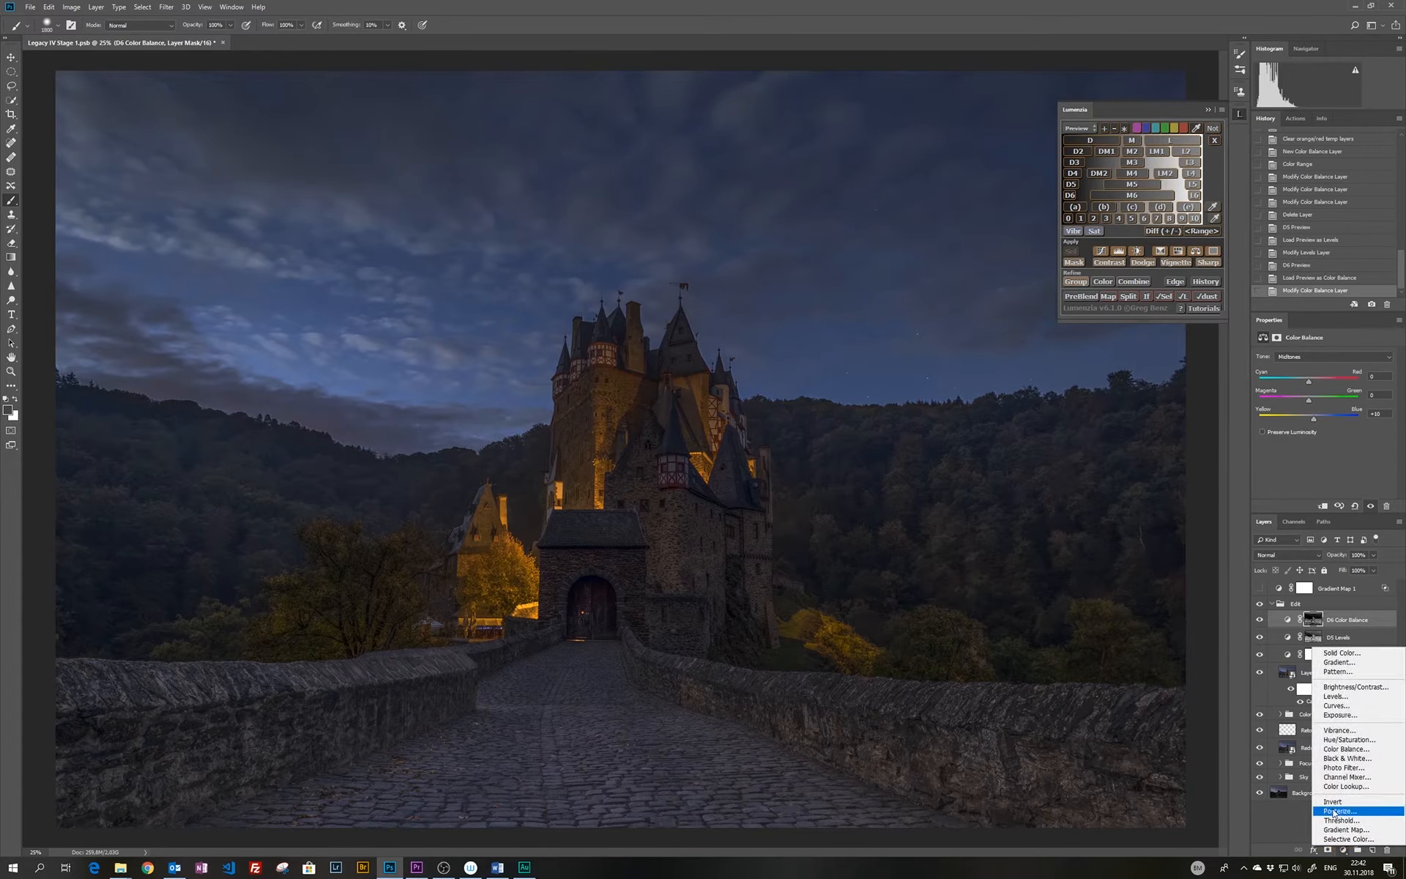
click(1330, 749)
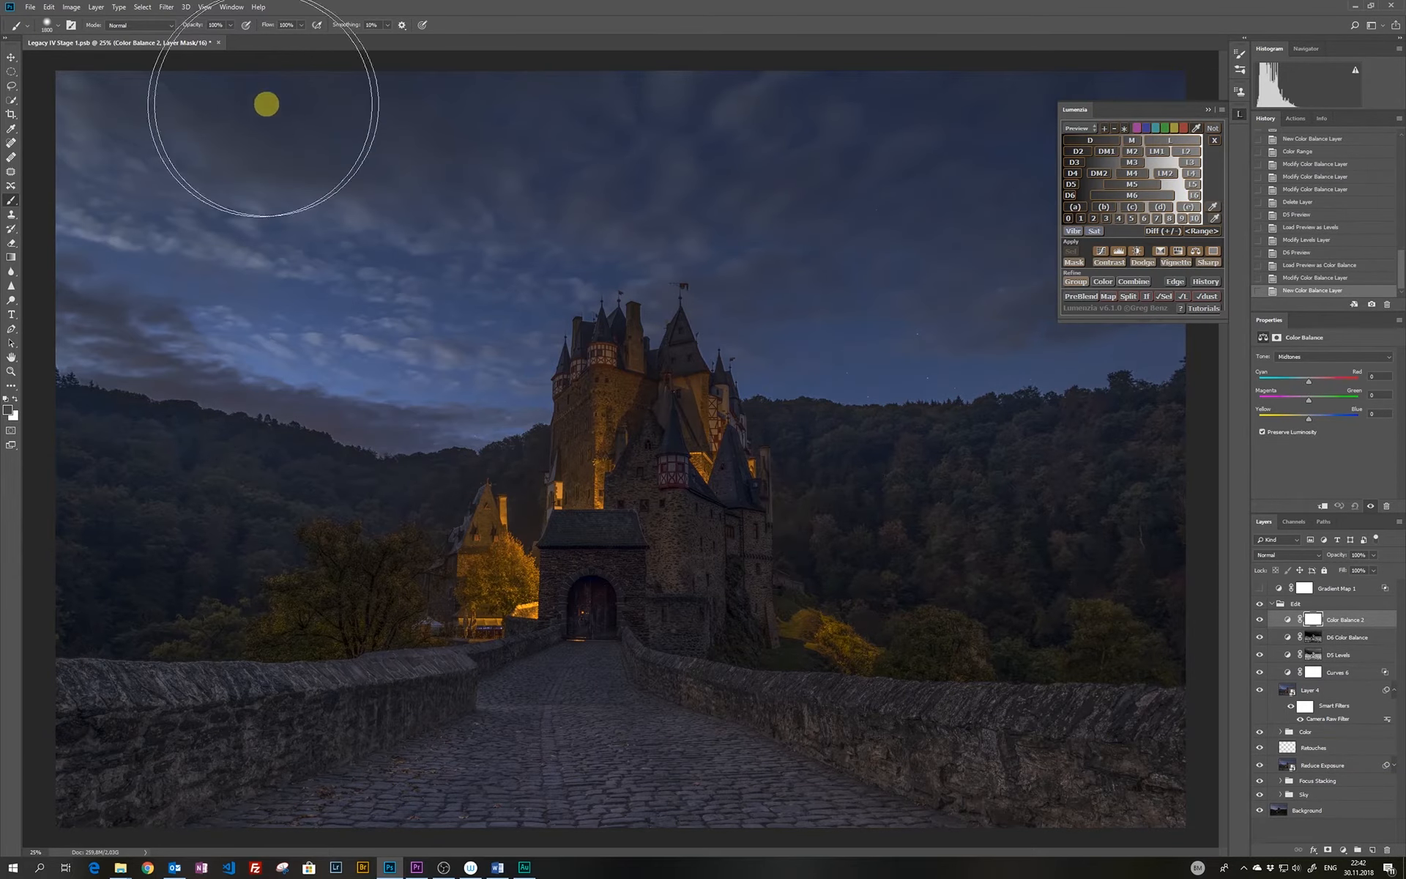
click(142, 7)
click(162, 117)
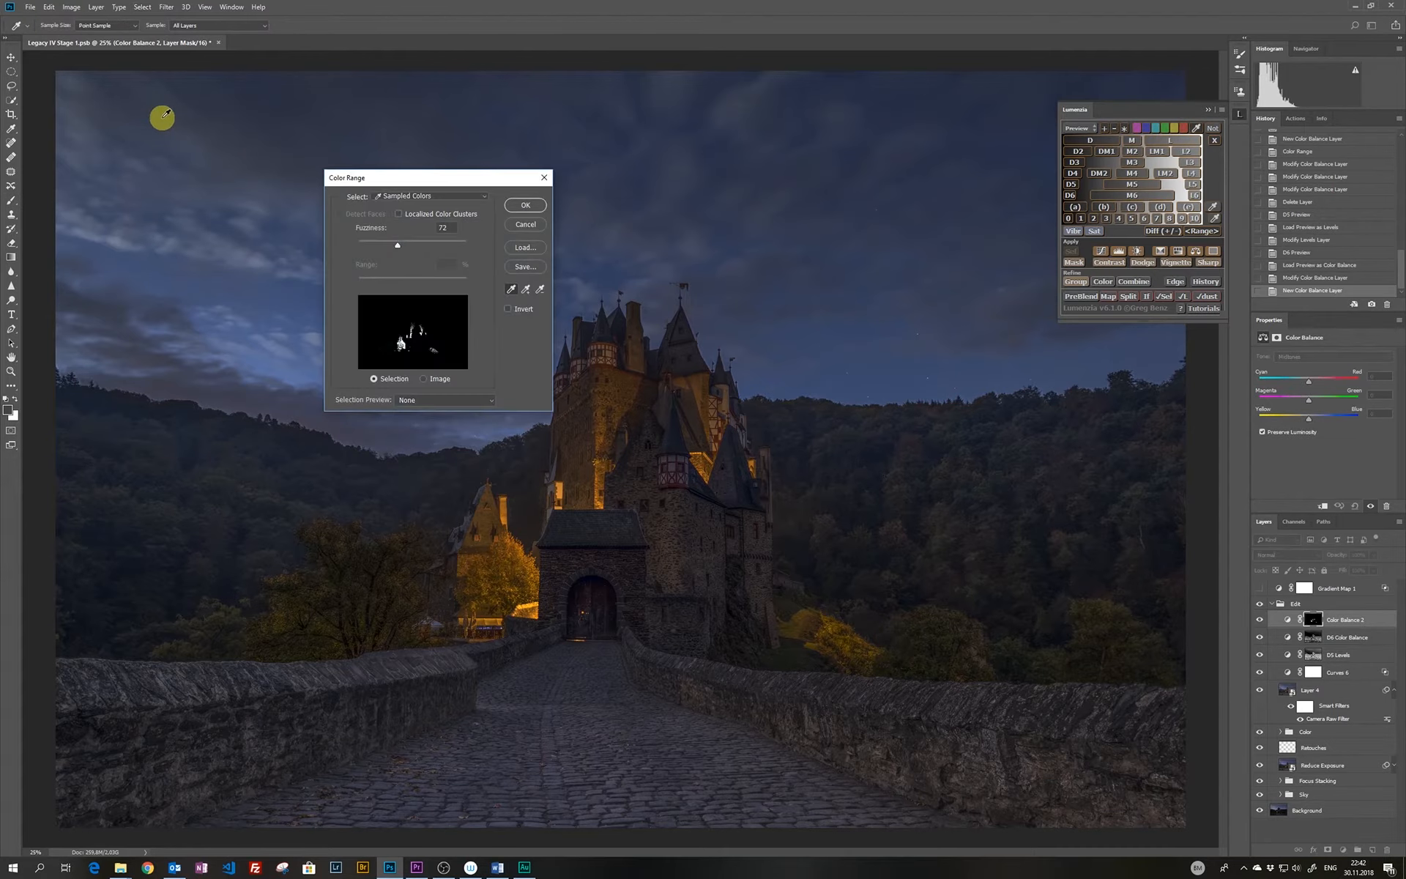
click(522, 208)
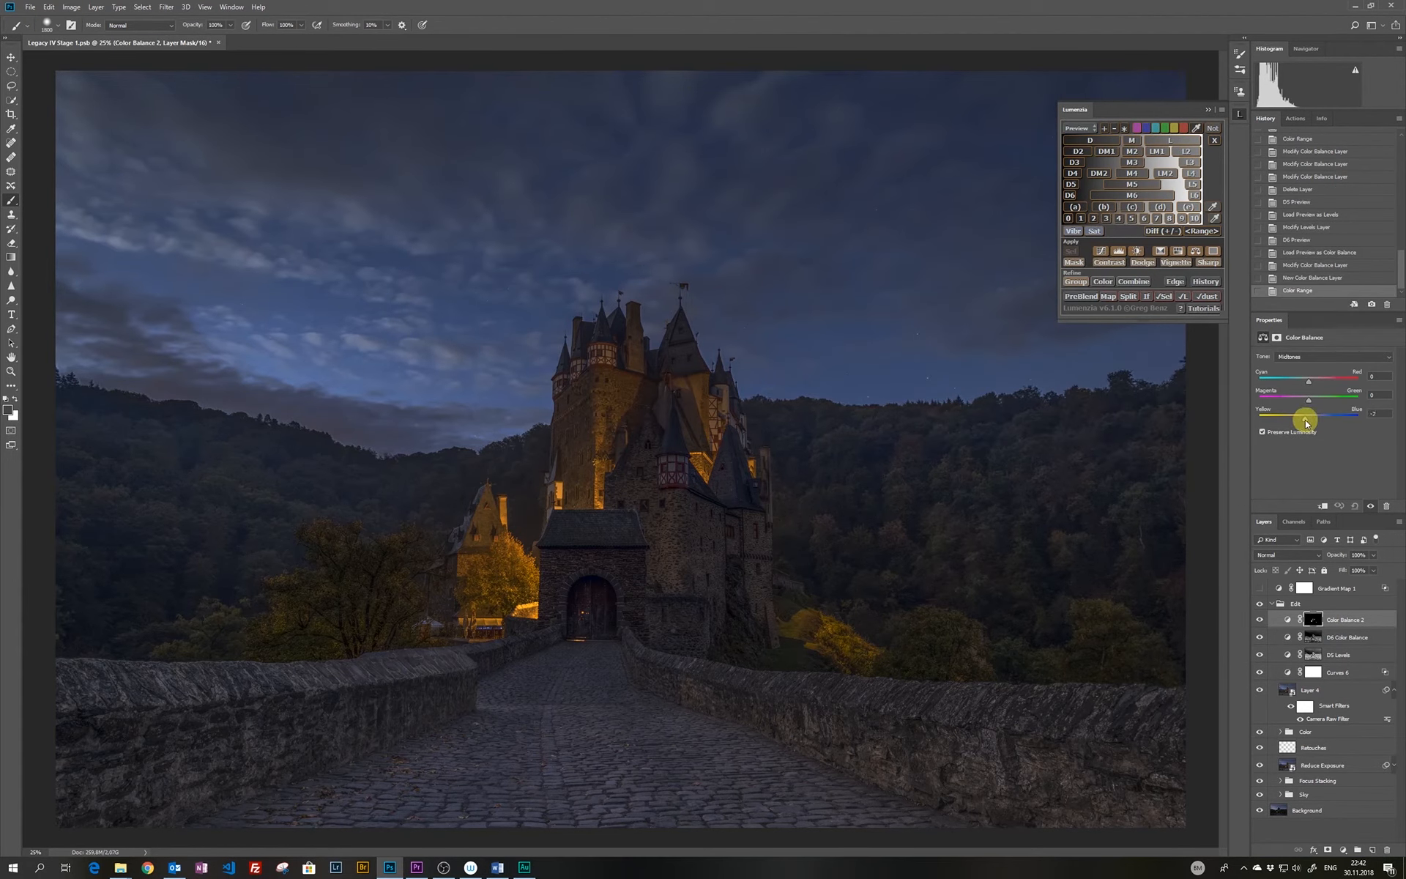
drag(1306, 422, 1303, 419)
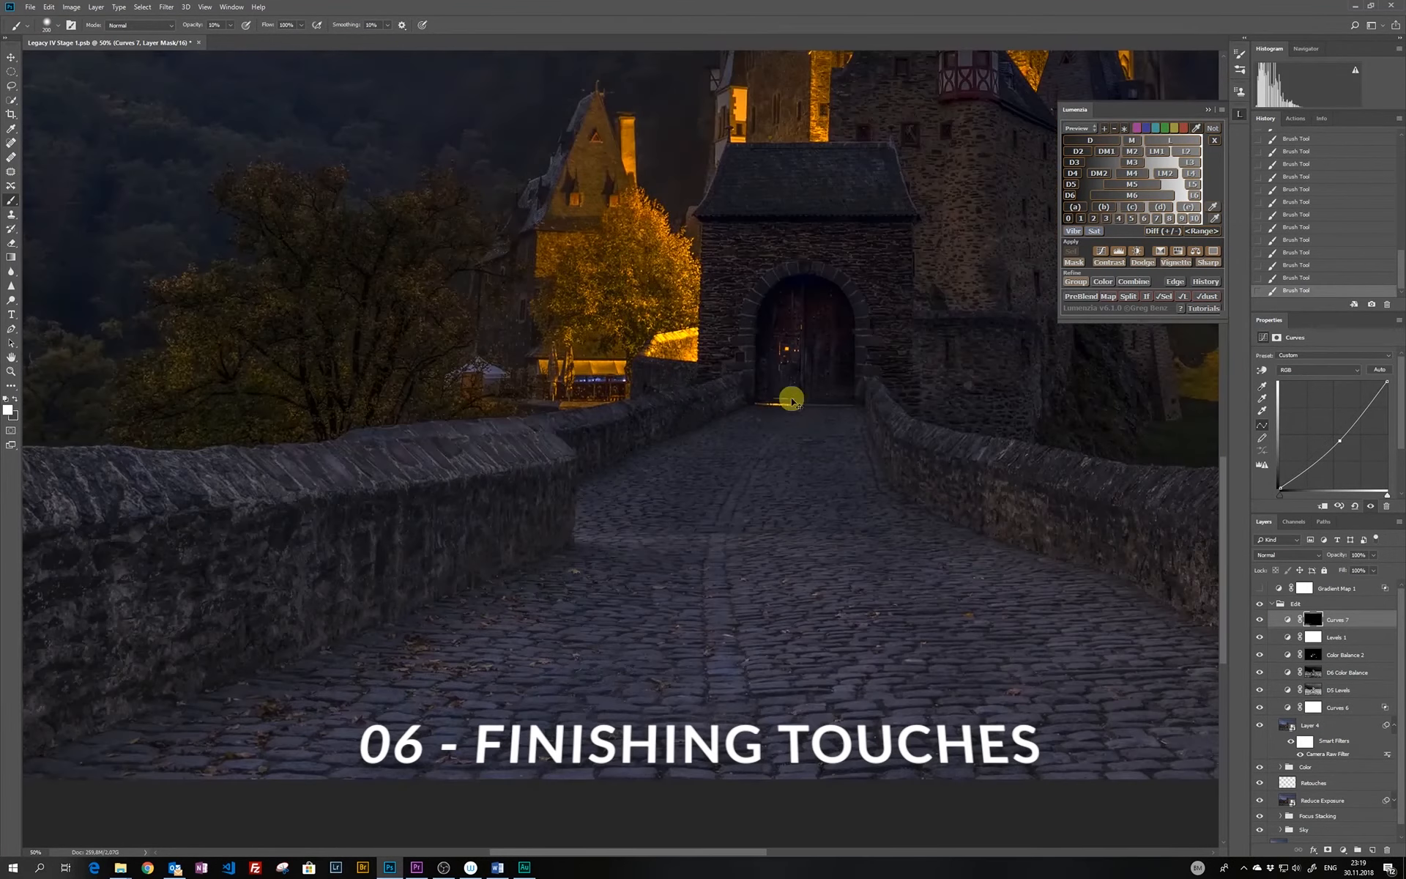
Compare the image with and without Curves 7 and enlarge the brush to paint more of its mask white
click(1259, 620)
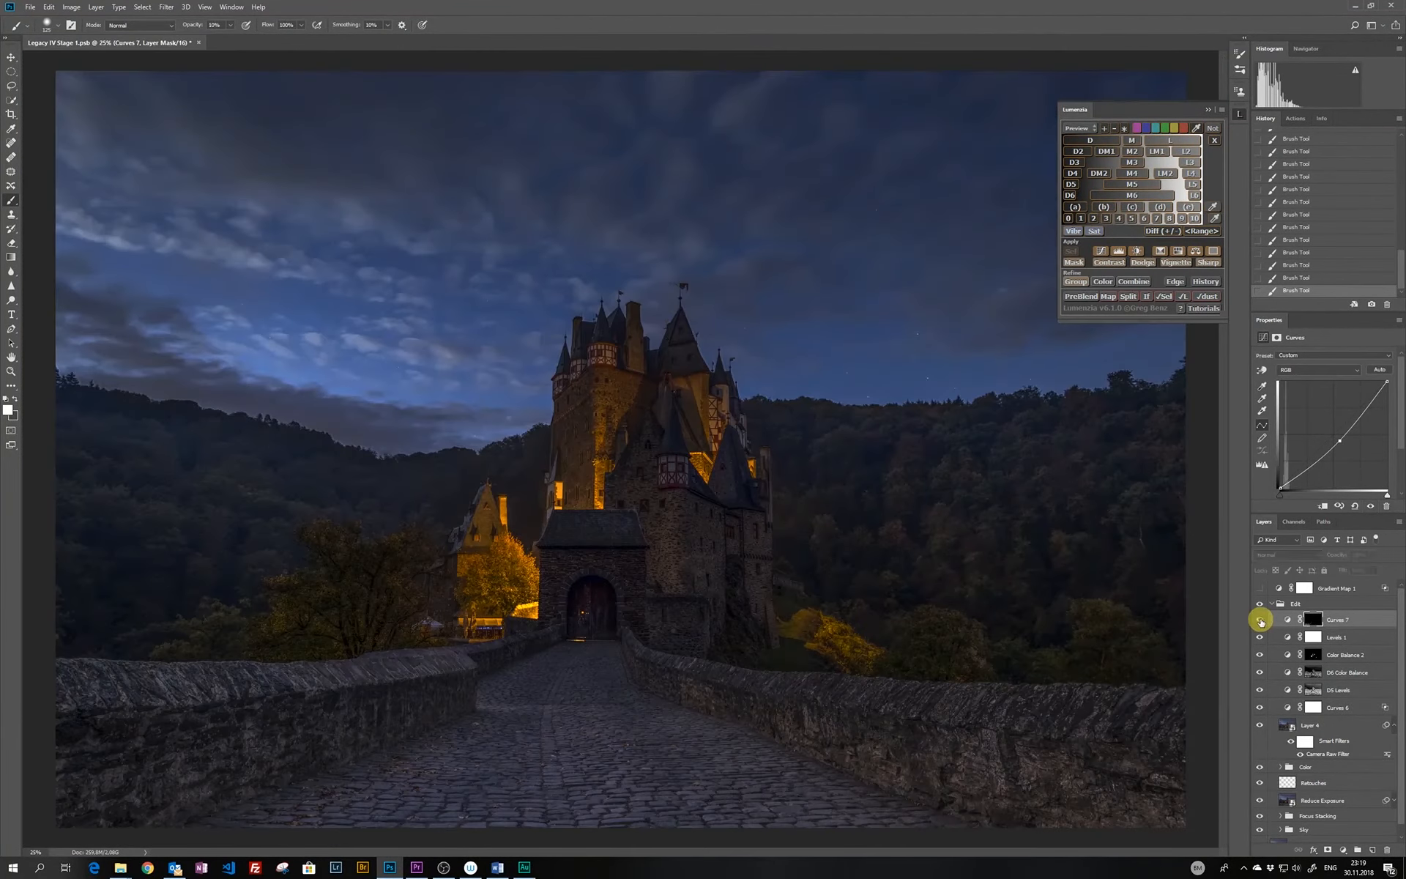
click(1260, 619)
key(bracketright)
key(bracketright)
key(bracketright)
key(bracketright)
key(bracketright)
key(bracketright)
key(bracketright)
key(bracketright)
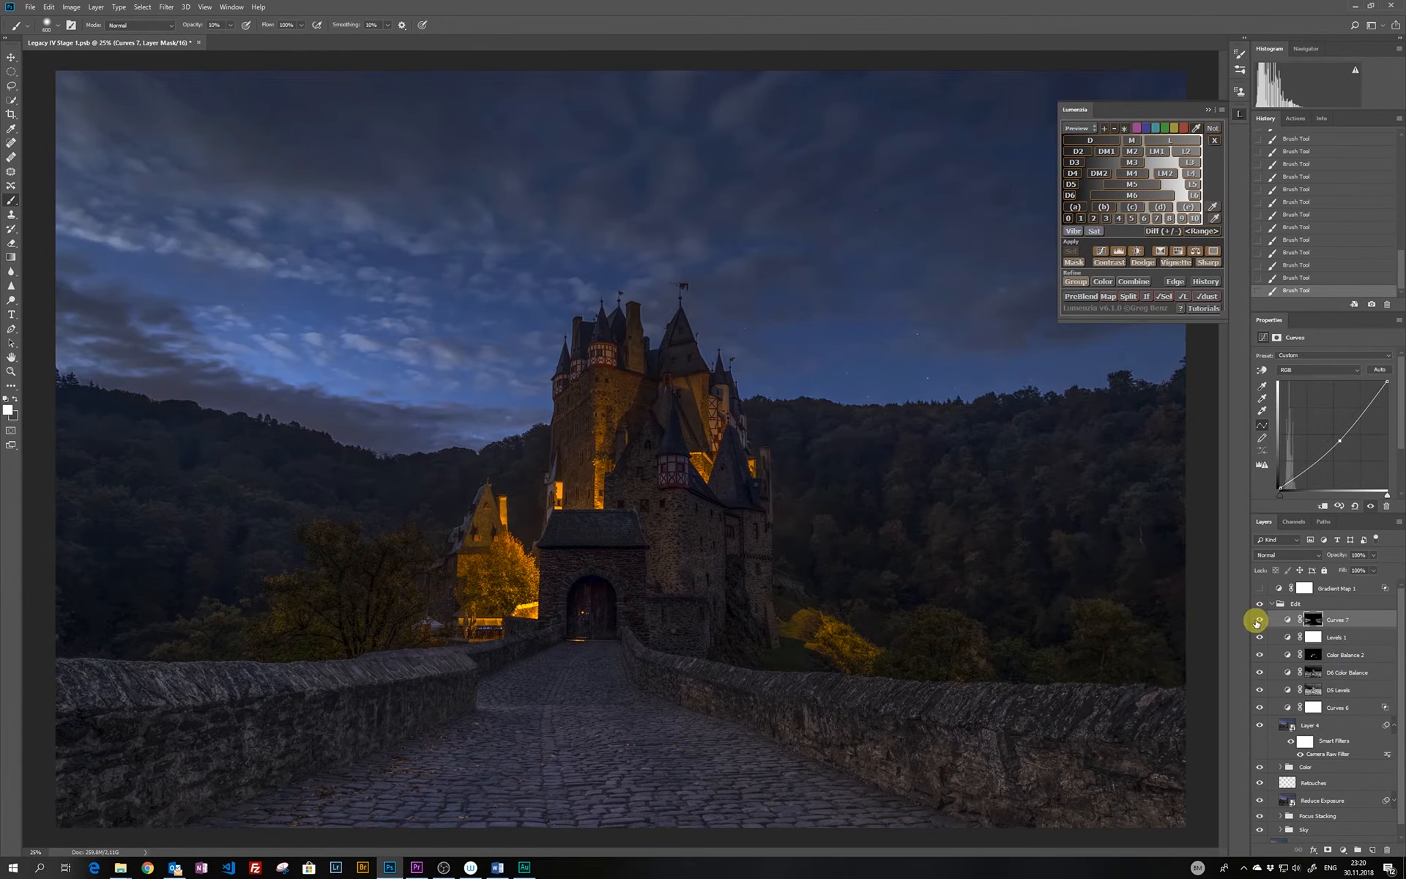
Add a Solid Color fill layer using a blue sampled from the bright clouds, with its brightness set to 80%
click(96, 7)
mouse_move(147, 139)
click(239, 139)
click(790, 266)
click(1151, 241)
click(1259, 619)
double_click(1287, 620)
click(351, 364)
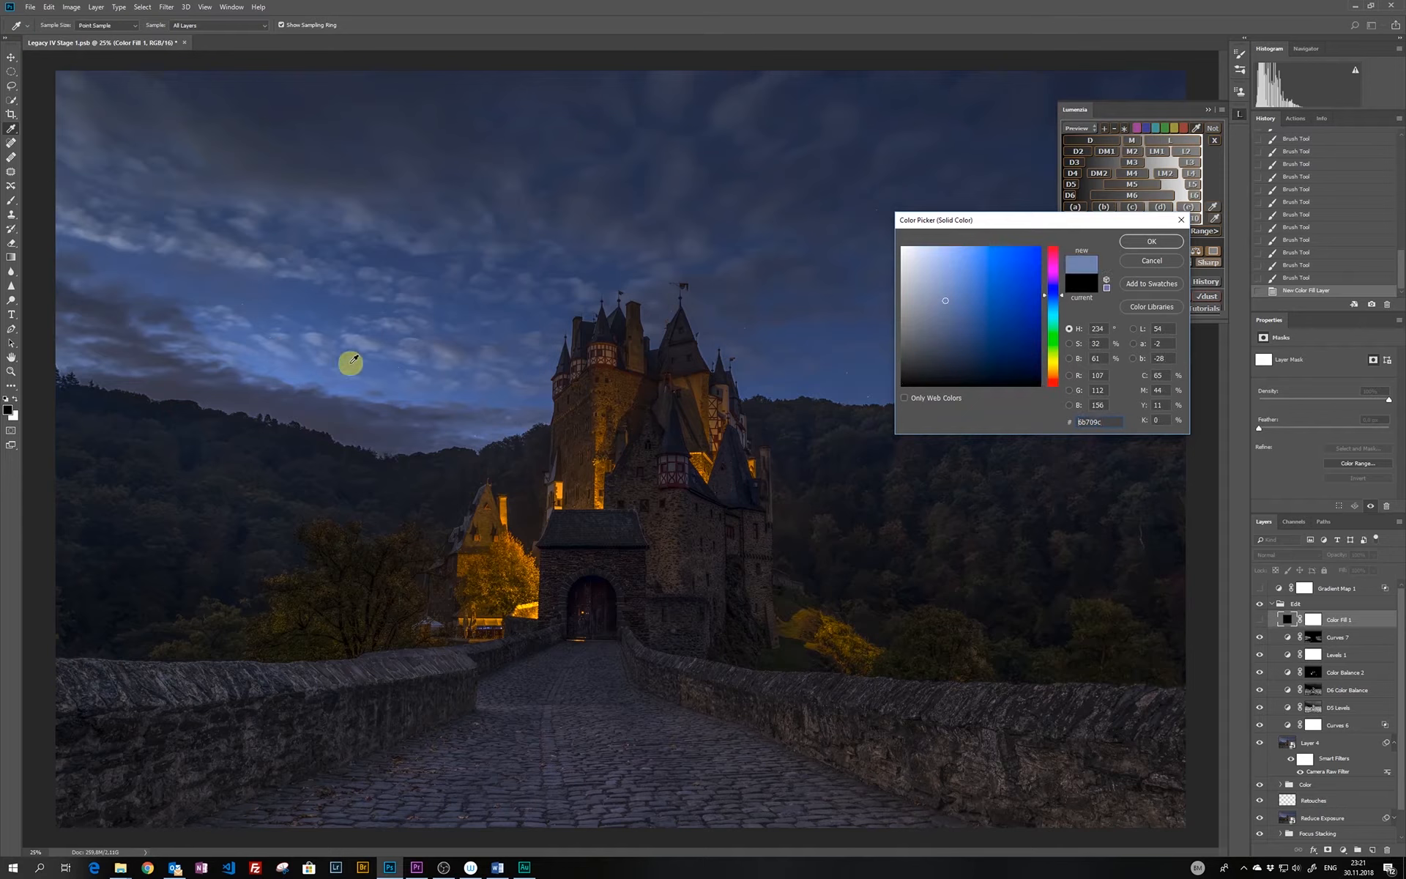
double_click(1102, 359)
text(80)
click(1151, 241)
Show the blue fill layer, set its blend mode to Soft Light and invert its mask to black
click(1260, 619)
click(1286, 555)
click(1253, 670)
click(1315, 618)
key(ctrl+i)
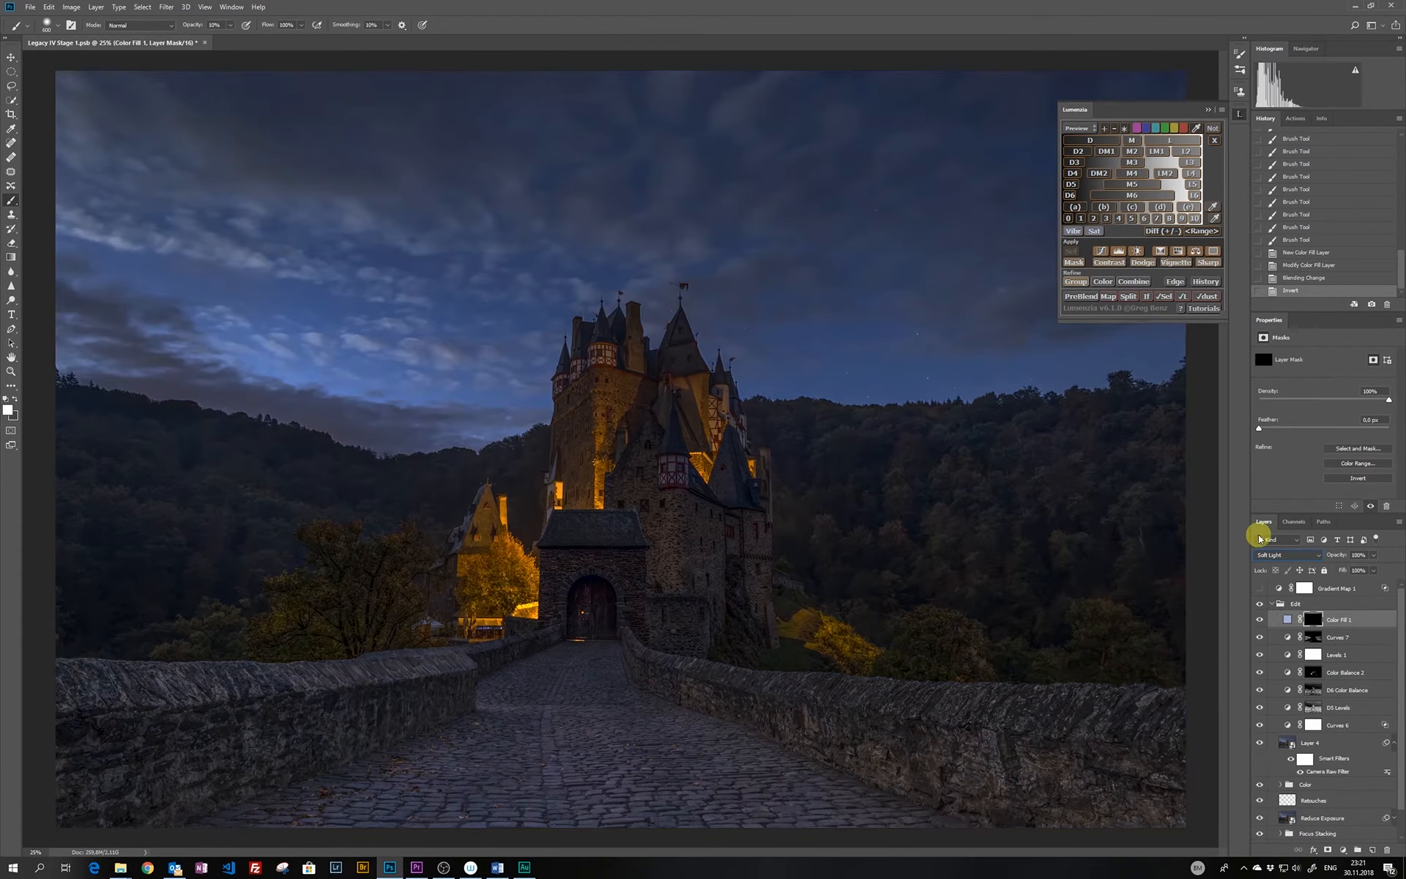
Step back the first mask stroke and repaint white along the left wall's top edge with a smaller brush on Color Fill 1
drag(224, 686, 264, 691)
click(1290, 278)
key(bracketleft)
key(bracketleft)
key(bracketleft)
key(bracketleft)
mouse_move(99, 700)
mouse_down()
mouse_move(125, 680)
mouse_move(372, 668)
mouse_up()
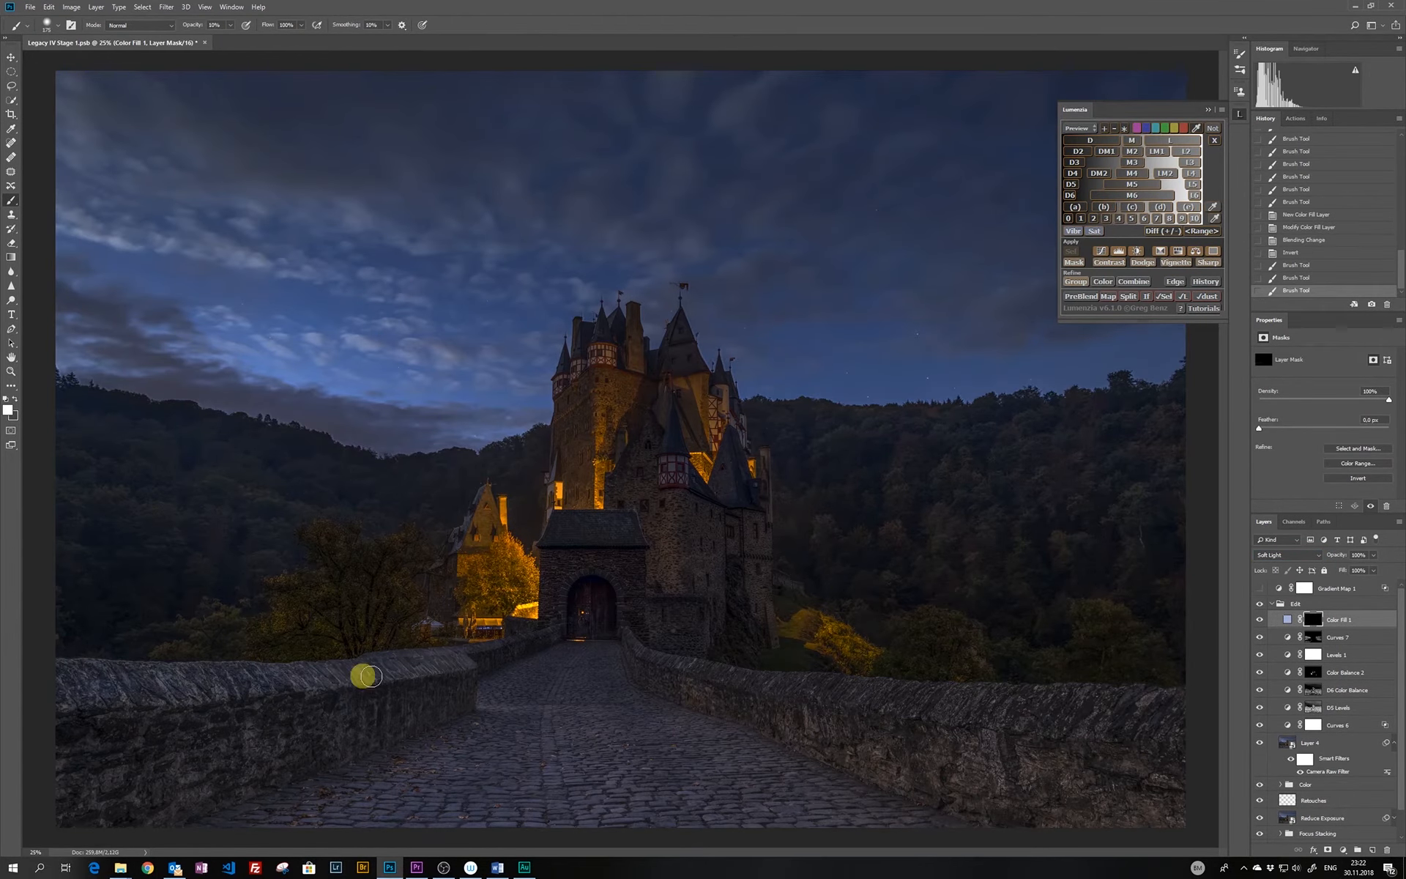
key(ctrl+plus)
key(bracketleft)
key(bracketleft)
drag(276, 681, 729, 613)
Paint the Color Fill 1 mask white along the right bridge wall's top edge with a smaller brush
drag(909, 684, 461, 678)
key(ctrl+plus)
key(ctrl+plus)
drag(470, 539, 454, 257)
key(bracketleft)
key(bracketleft)
key(bracketleft)
key(bracketleft)
key(bracketleft)
key(bracketleft)
key(bracketleft)
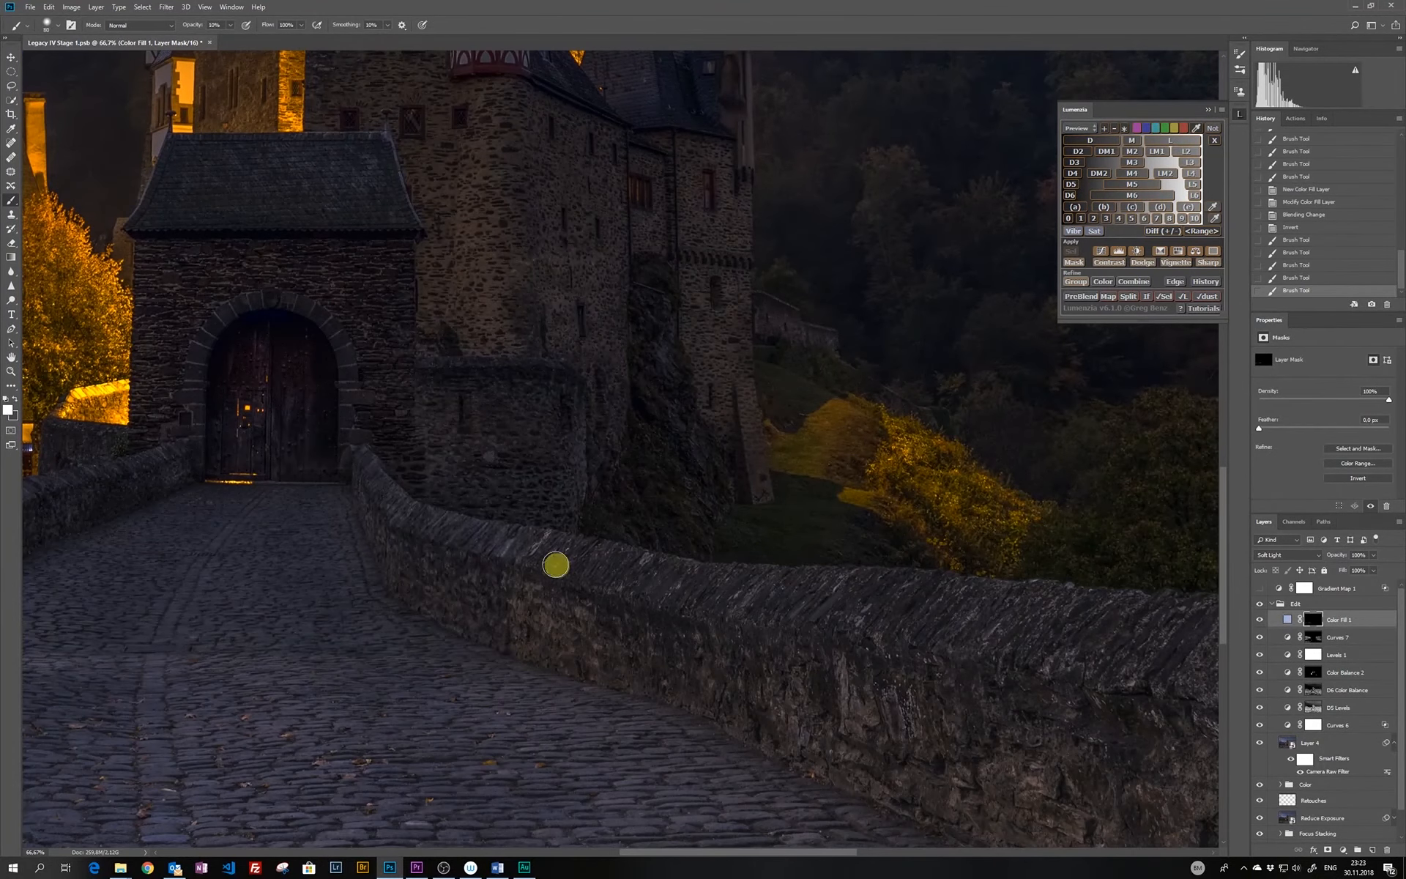
drag(555, 564, 362, 457)
mouse_move(362, 457)
mouse_down()
mouse_move(540, 555)
mouse_move(1164, 664)
mouse_up()
Paint the Color Fill 1 mask along the far end of the left wall toward the gate and compare the layer on and off
drag(586, 665, 861, 665)
drag(331, 669, 290, 595)
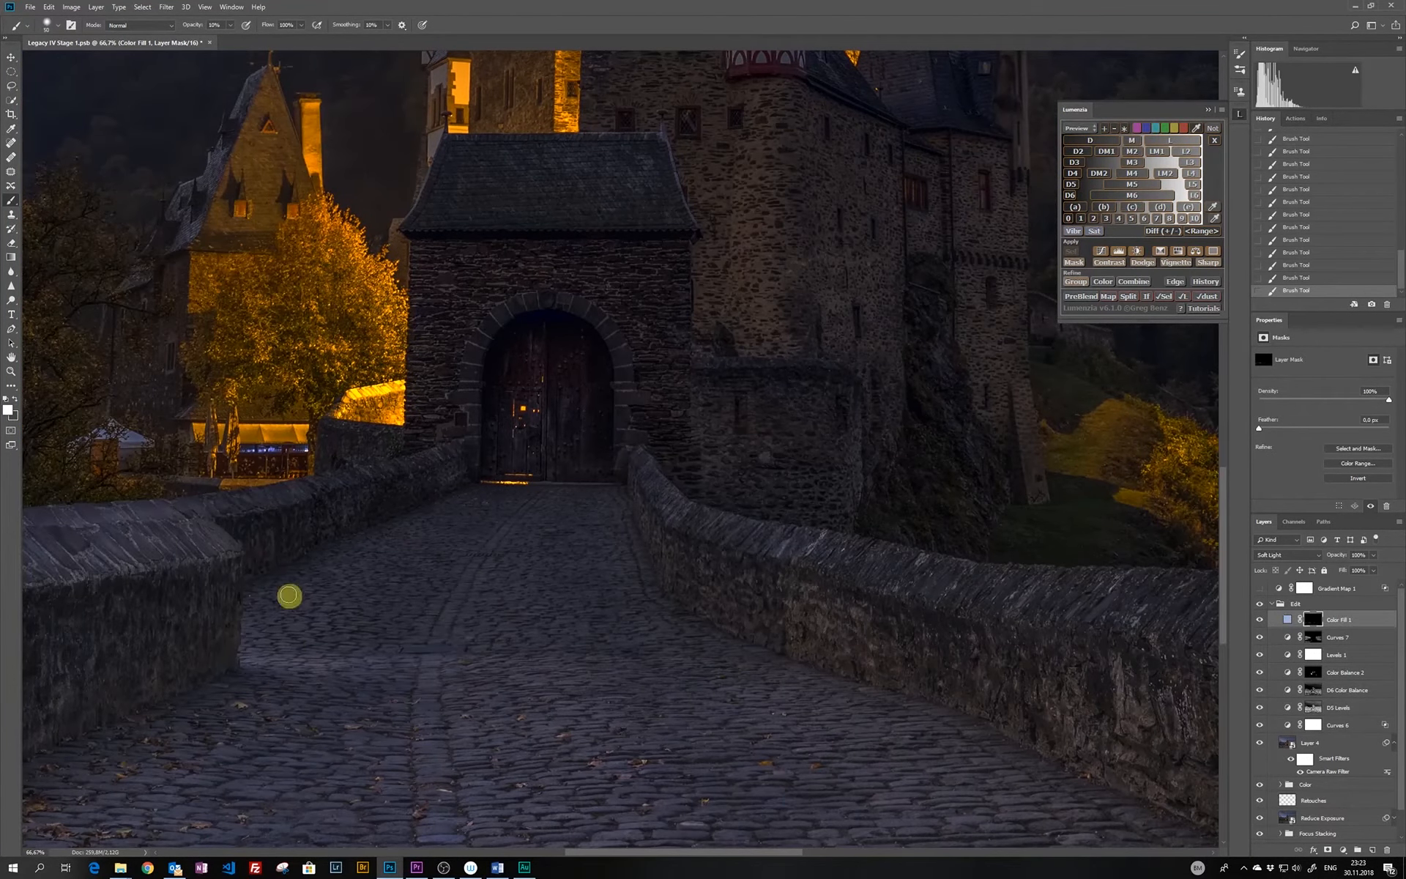
key(bracketleft)
key(bracketleft)
drag(266, 498, 407, 464)
key(ctrl+minus)
key(ctrl+minus)
key(ctrl+minus)
click(1259, 619)
click(1258, 620)
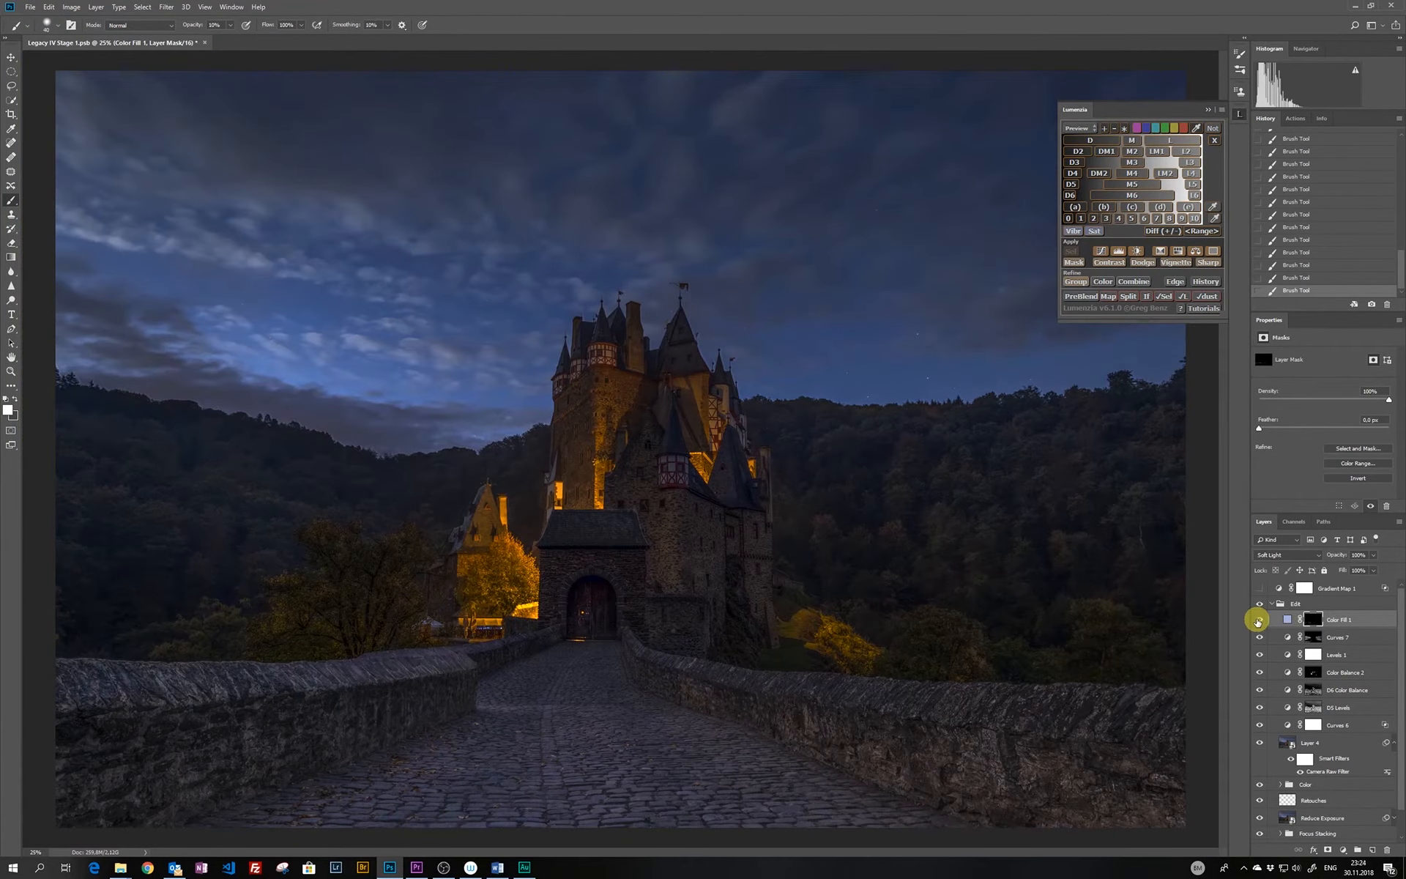
Continue brushing the Color Fill 1 mask in white around the castle
key(ctrl+plus)
key(ctrl+plus)
key(ctrl+plus)
drag(667, 587, 891, 603)
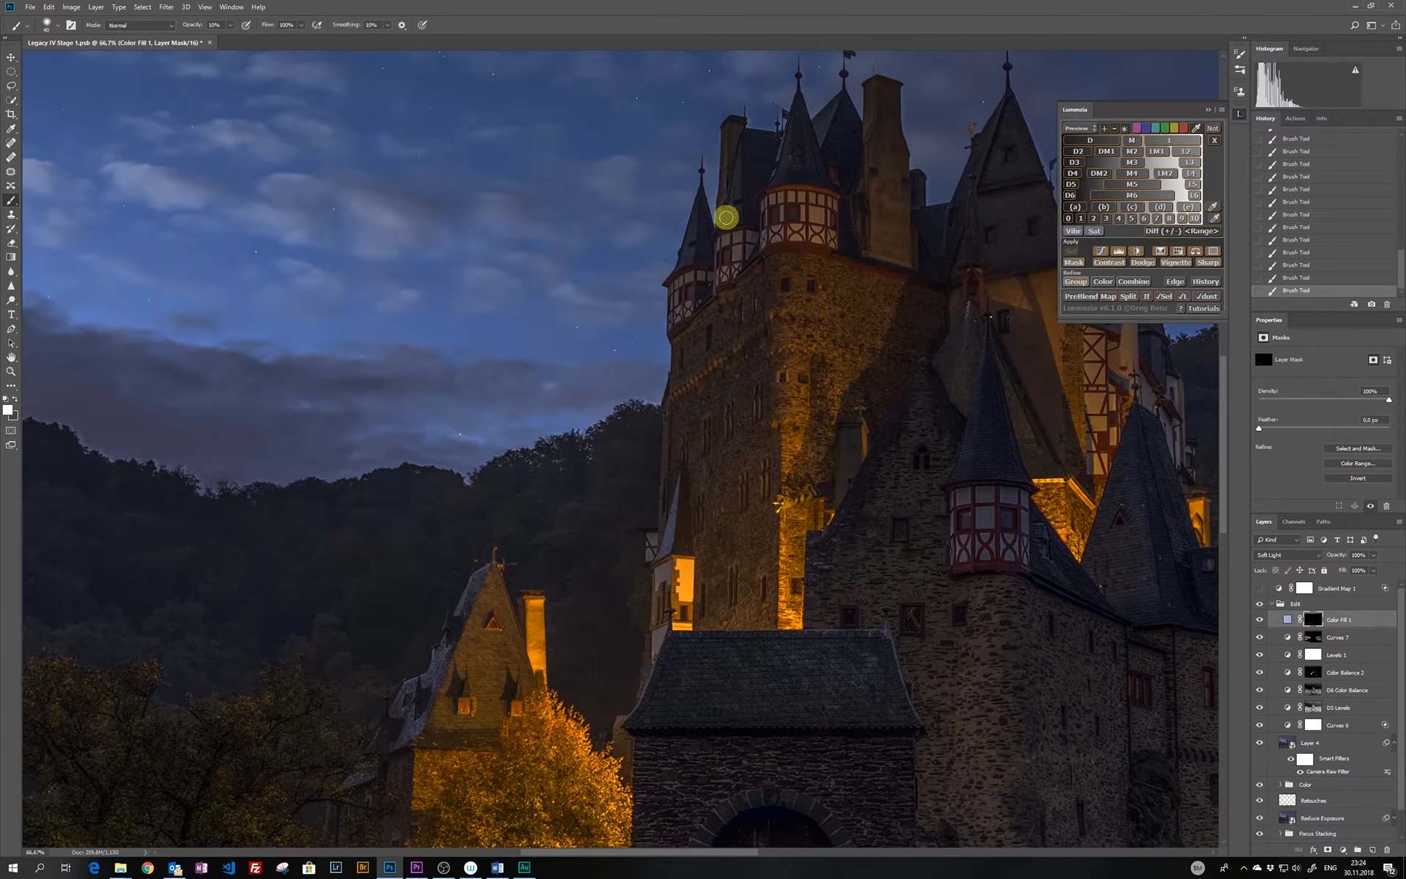
key(bracketright)
key(bracketright)
Brush the Color Fill 1 mask across the cobblestone path with a much larger brush at 5% opacity
key(ctrl+minus)
key(ctrl+minus)
key(ctrl+minus)
key(bracketright)
key(bracketright)
key(bracketright)
key(bracketright)
key(bracketright)
key(bracketright)
key(bracketright)
key(bracketright)
key(bracketright)
key(bracketright)
key(bracketright)
key(bracketright)
key(0)
key(5)
mouse_move(396, 799)
mouse_down()
mouse_move(829, 785)
mouse_move(865, 753)
mouse_up()
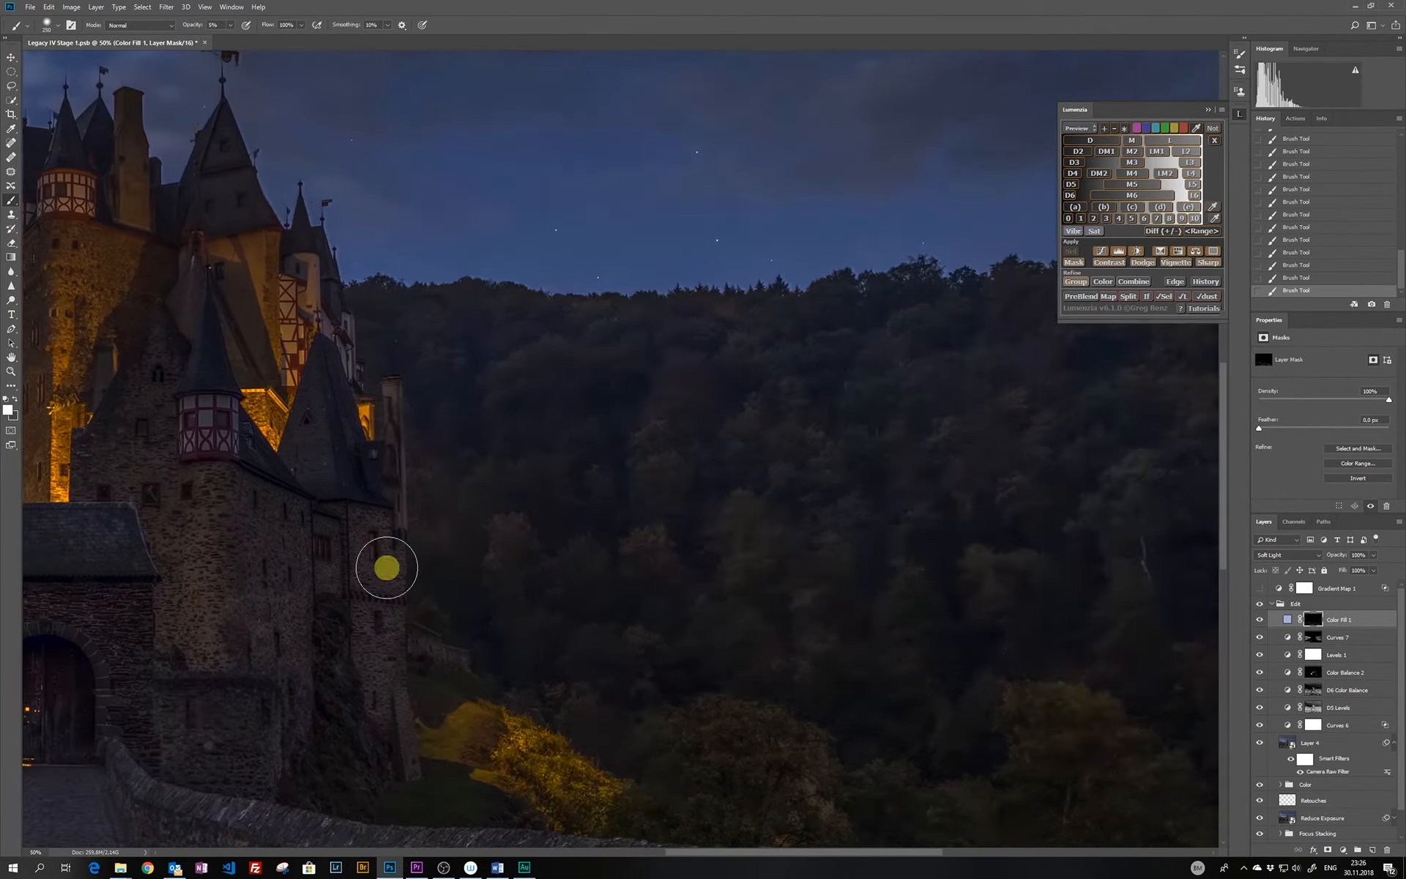
Try brushing blue highlights onto the forested hillside behind the castle with a smaller brush at 10% opacity
key(bracketleft)
key(bracketleft)
key(bracketleft)
key(bracketleft)
key(bracketleft)
key(bracketleft)
key(1)
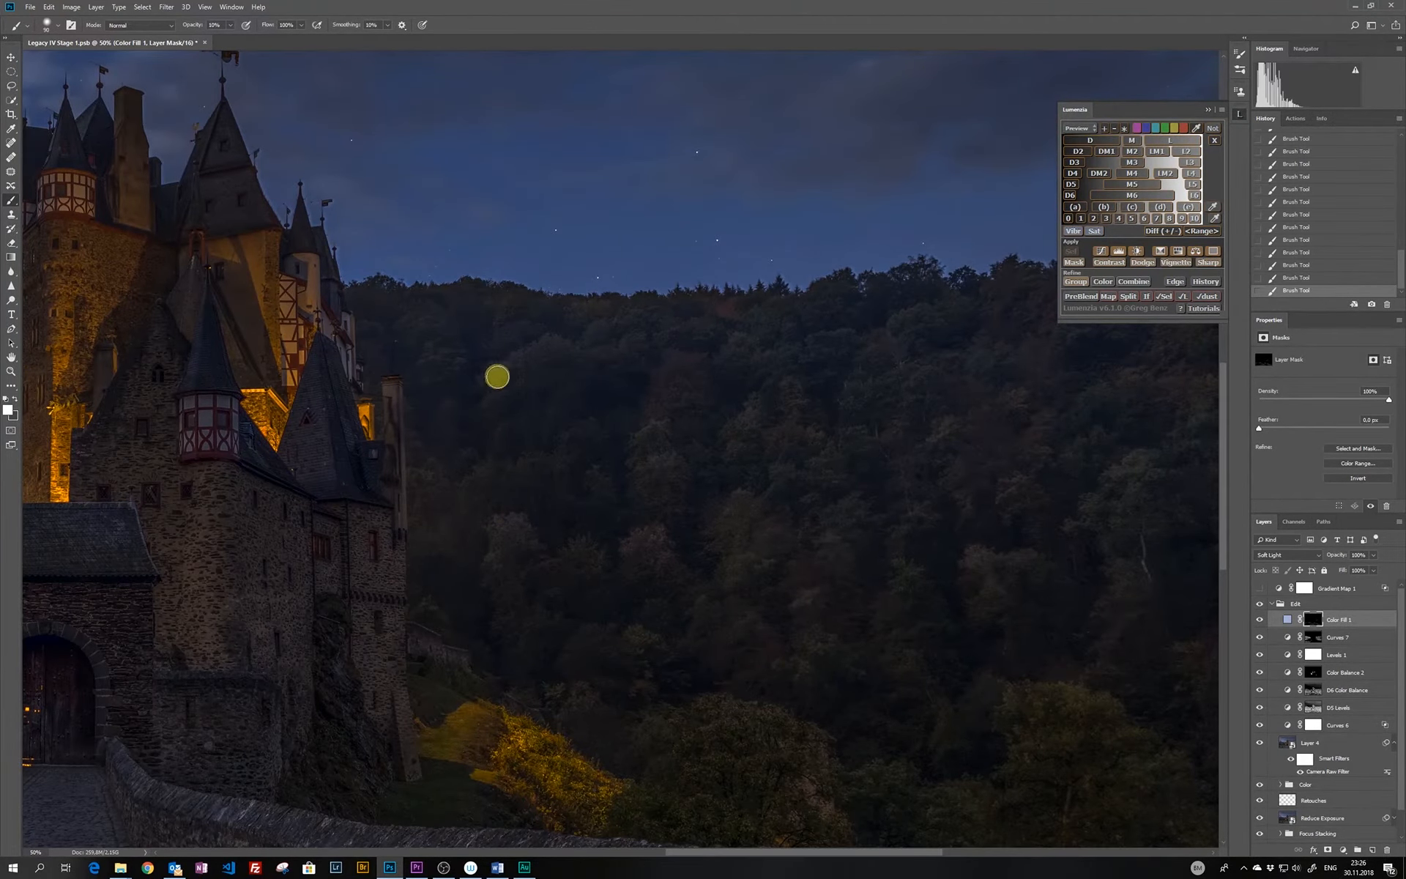
key(ctrl+minus)
key(ctrl+minus)
Compare Color Fill 1 on and off and step back through the history to discard its most recent brush strokes
click(1259, 620)
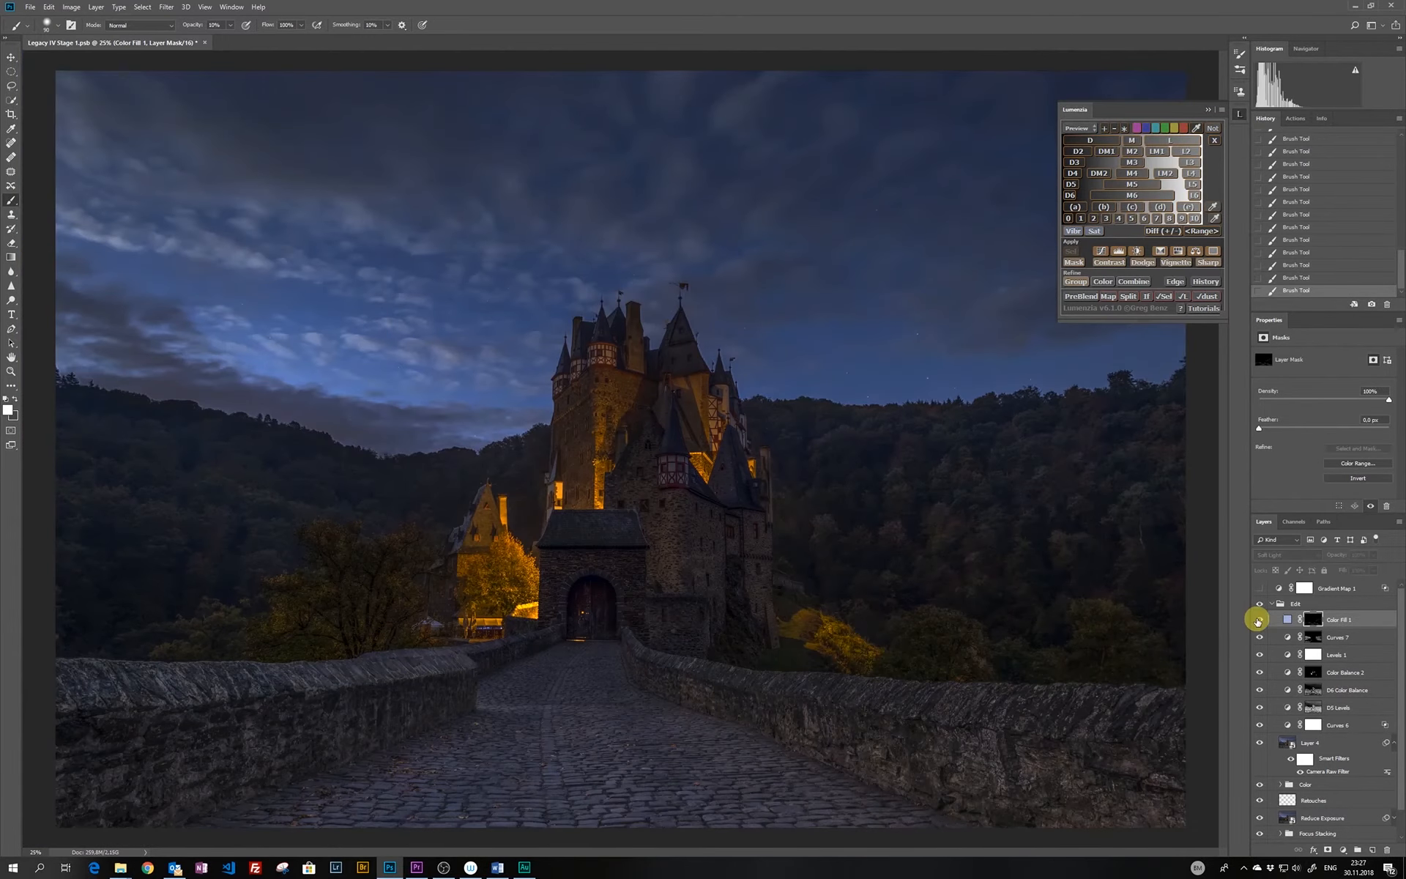
click(1290, 189)
click(1290, 165)
click(1290, 139)
click(1290, 165)
click(1259, 618)
scroll(1288, 191, up, 2)
click(1286, 178)
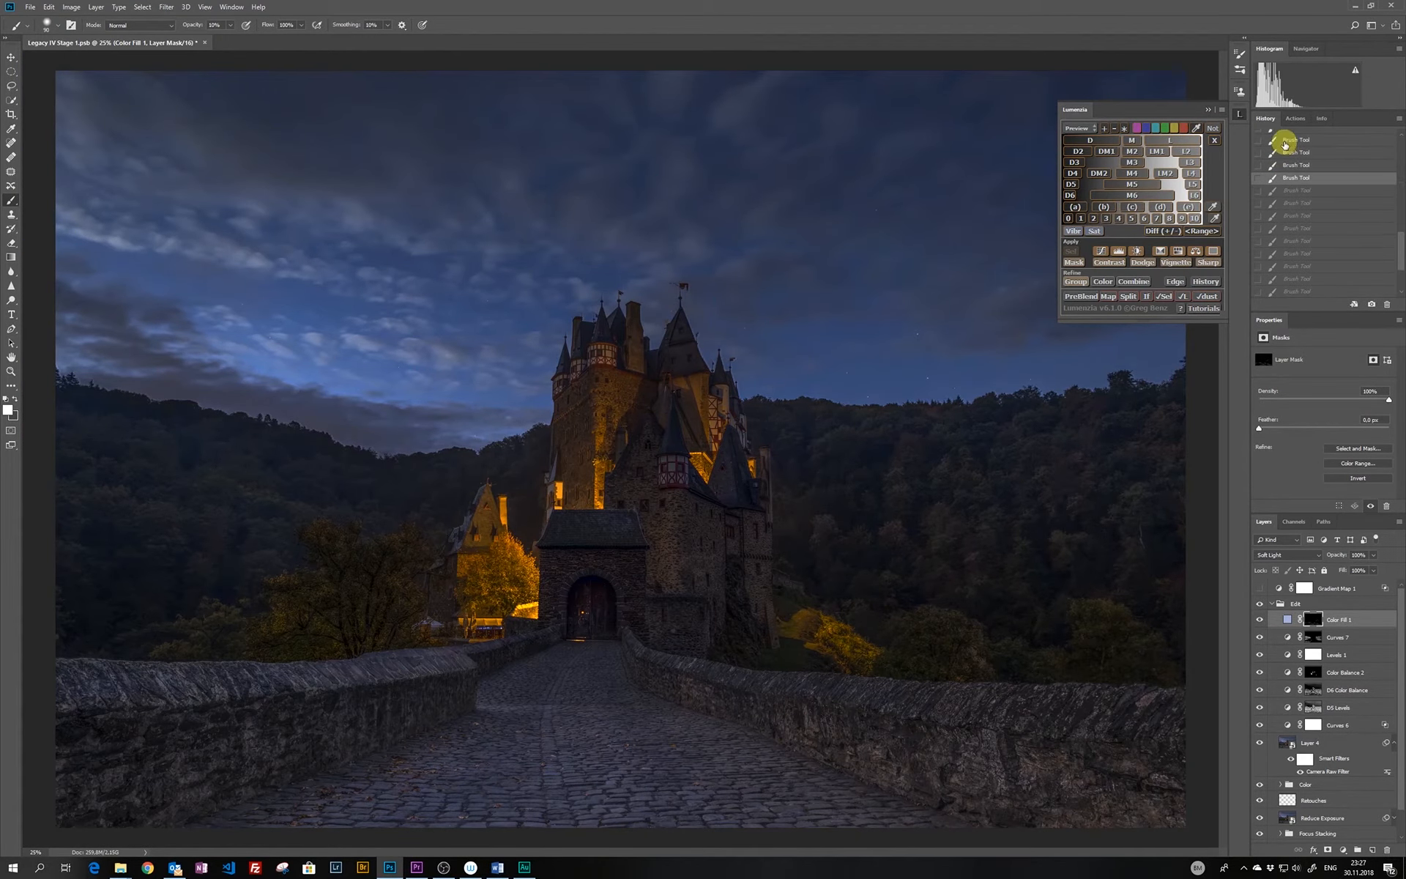
click(1284, 141)
scroll(1292, 150, up, 1)
click(1291, 139)
scroll(1294, 256, up, 2)
click(1292, 140)
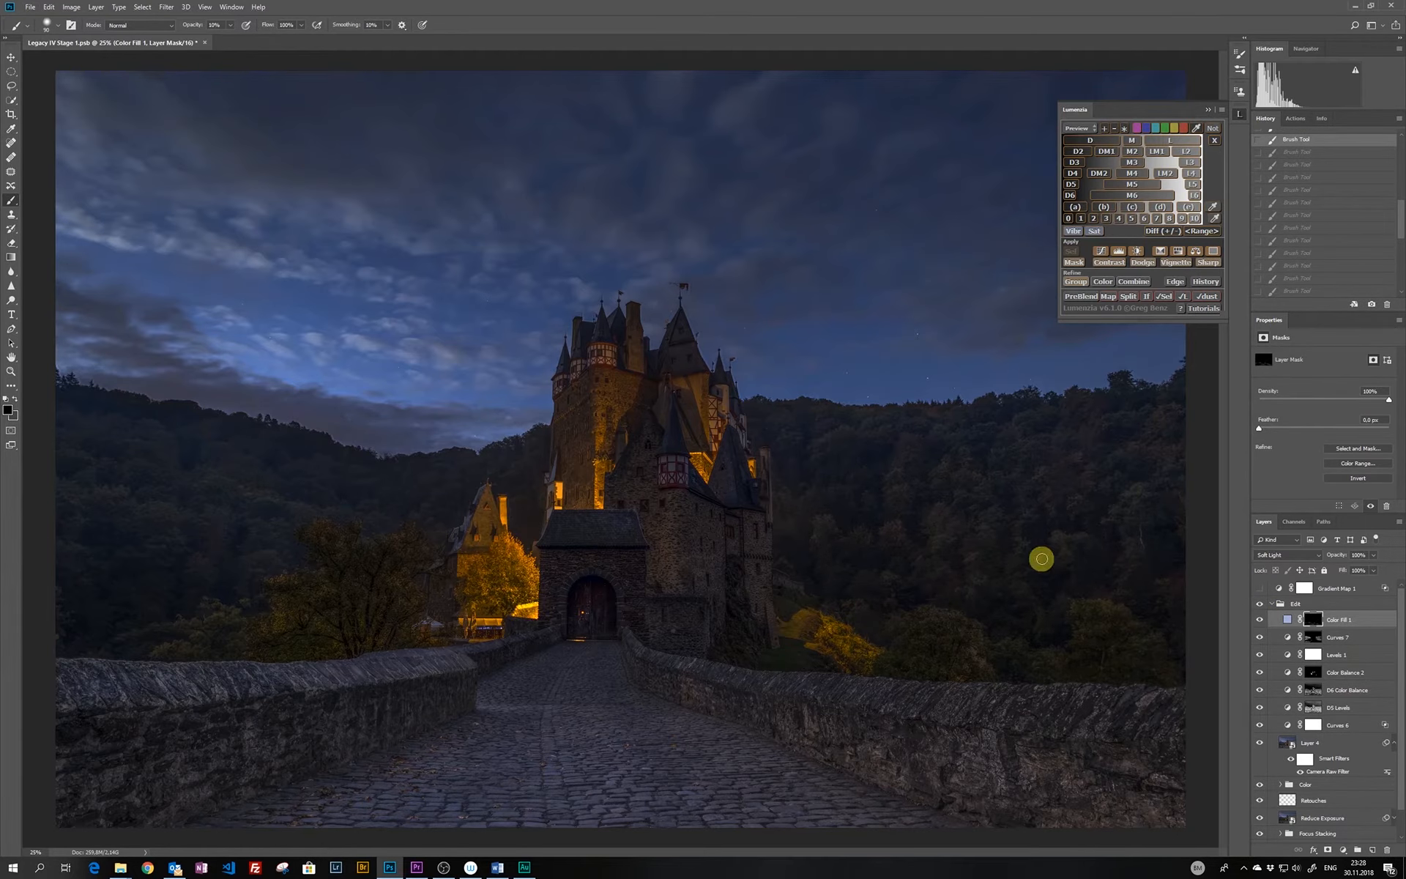
Add a second Solid Color fill layer using a warm yellow sampled from the glow beside the lit tree, adjusting its shade
click(94, 7)
mouse_move(147, 139)
click(229, 140)
key(Return)
key(Return)
click(1260, 619)
double_click(1288, 619)
click(527, 607)
click(527, 607)
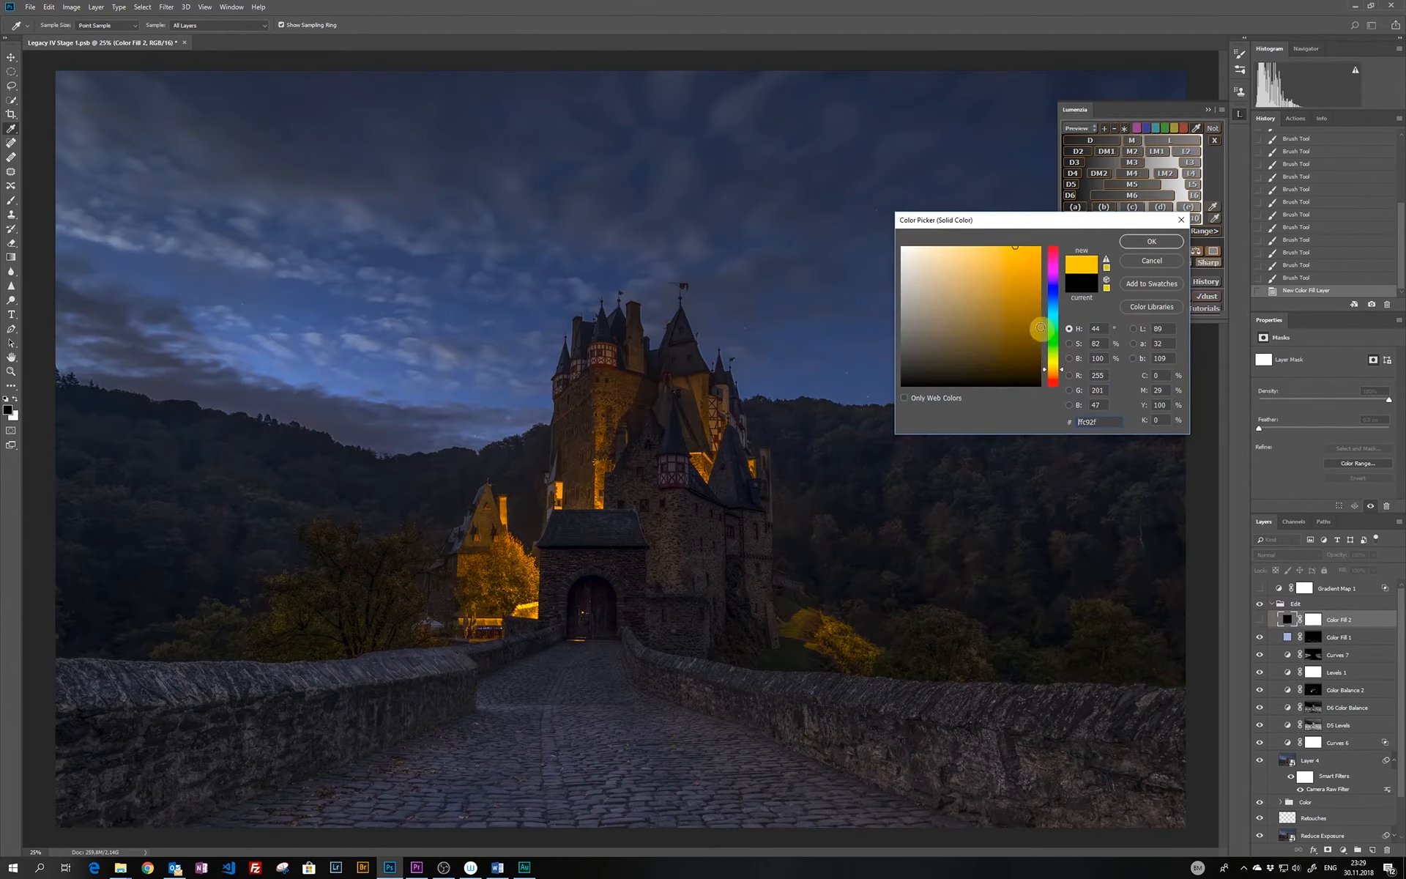
drag(974, 271, 986, 243)
click(1151, 242)
Show the yellow fill layer, set its blend mode to Soft Light and invert its mask to black
click(1260, 619)
click(1287, 555)
click(1287, 696)
key(ctrl+i)
key(ctrl+bracketright)
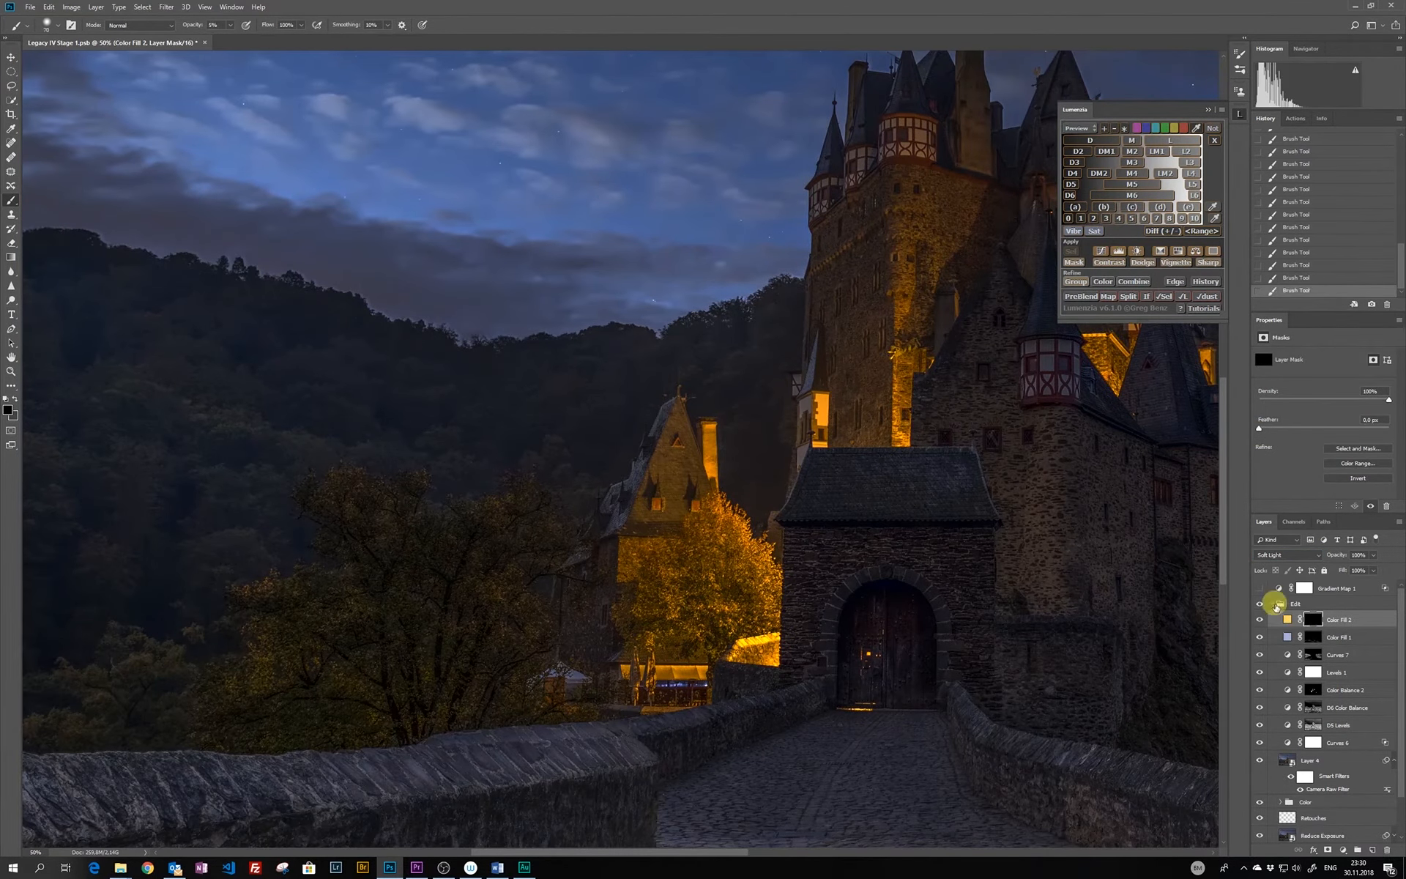
Paint the Color Fill 2 mask white at 5% opacity over the dark tree left of the castle
key(x)
drag(246, 593, 244, 681)
drag(349, 624, 337, 480)
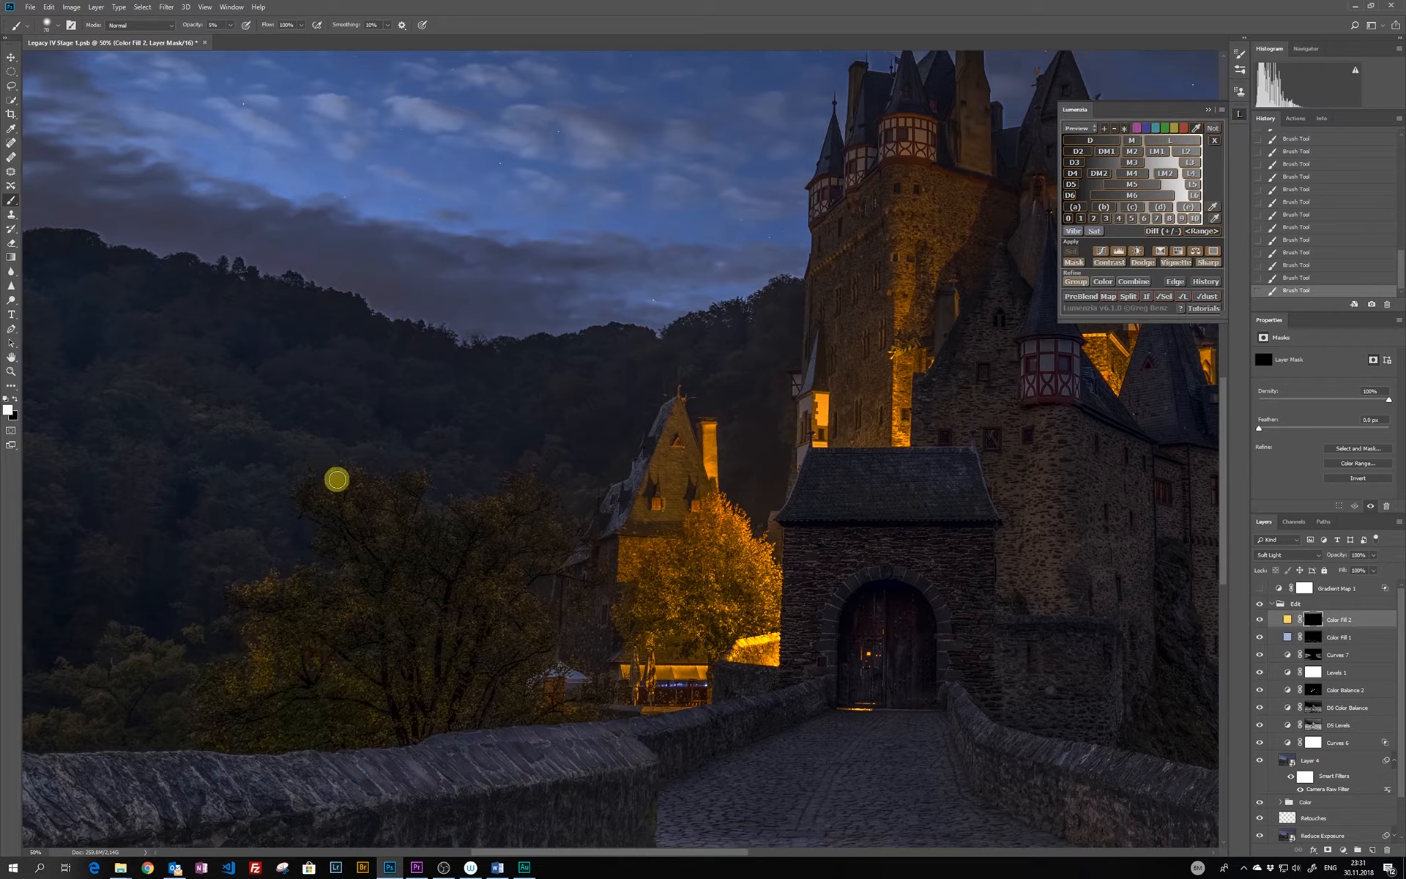
drag(1042, 471, 724, 629)
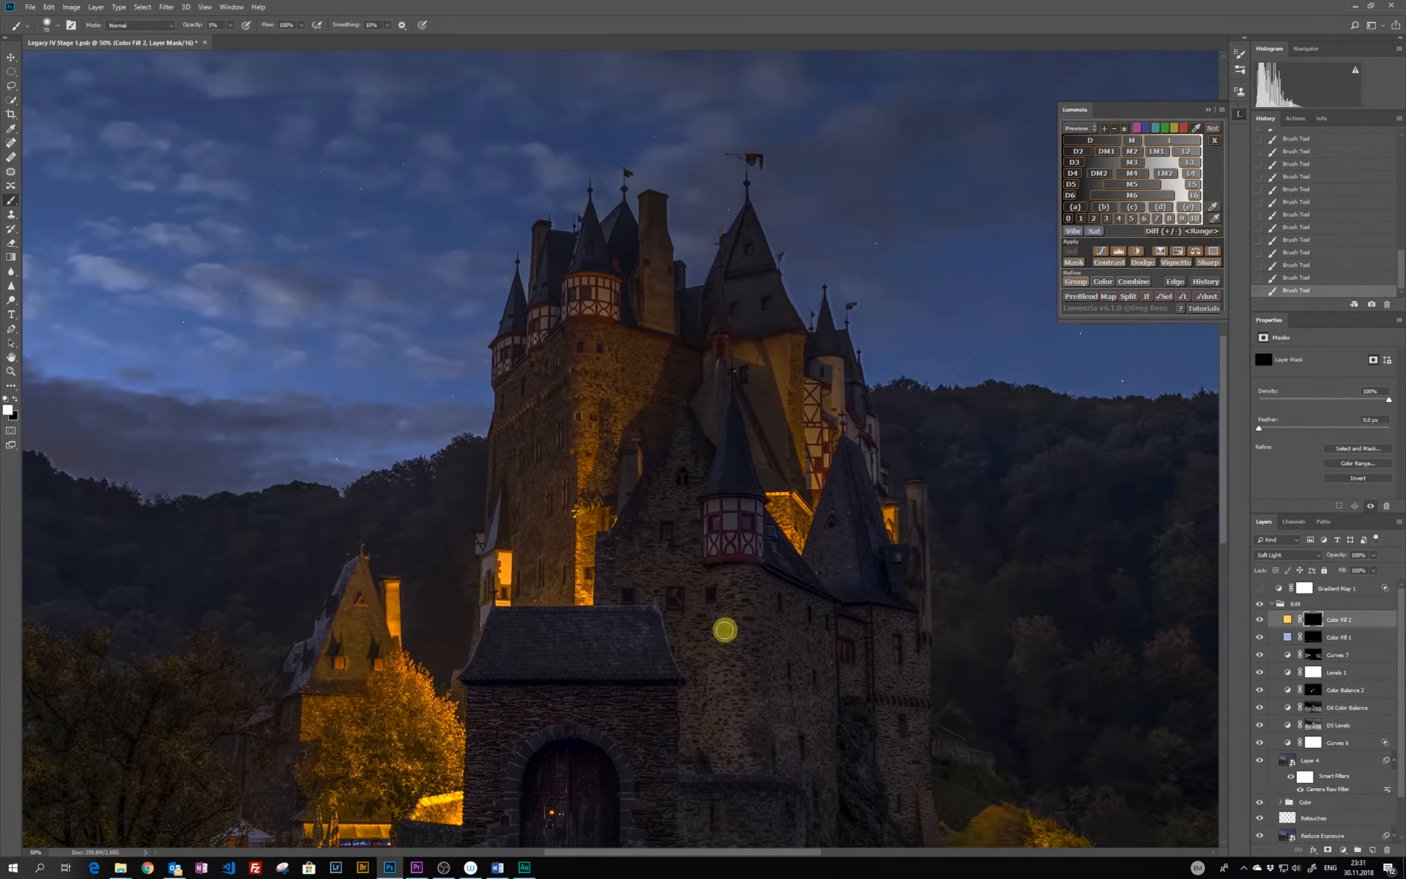
key(ctrl+plus)
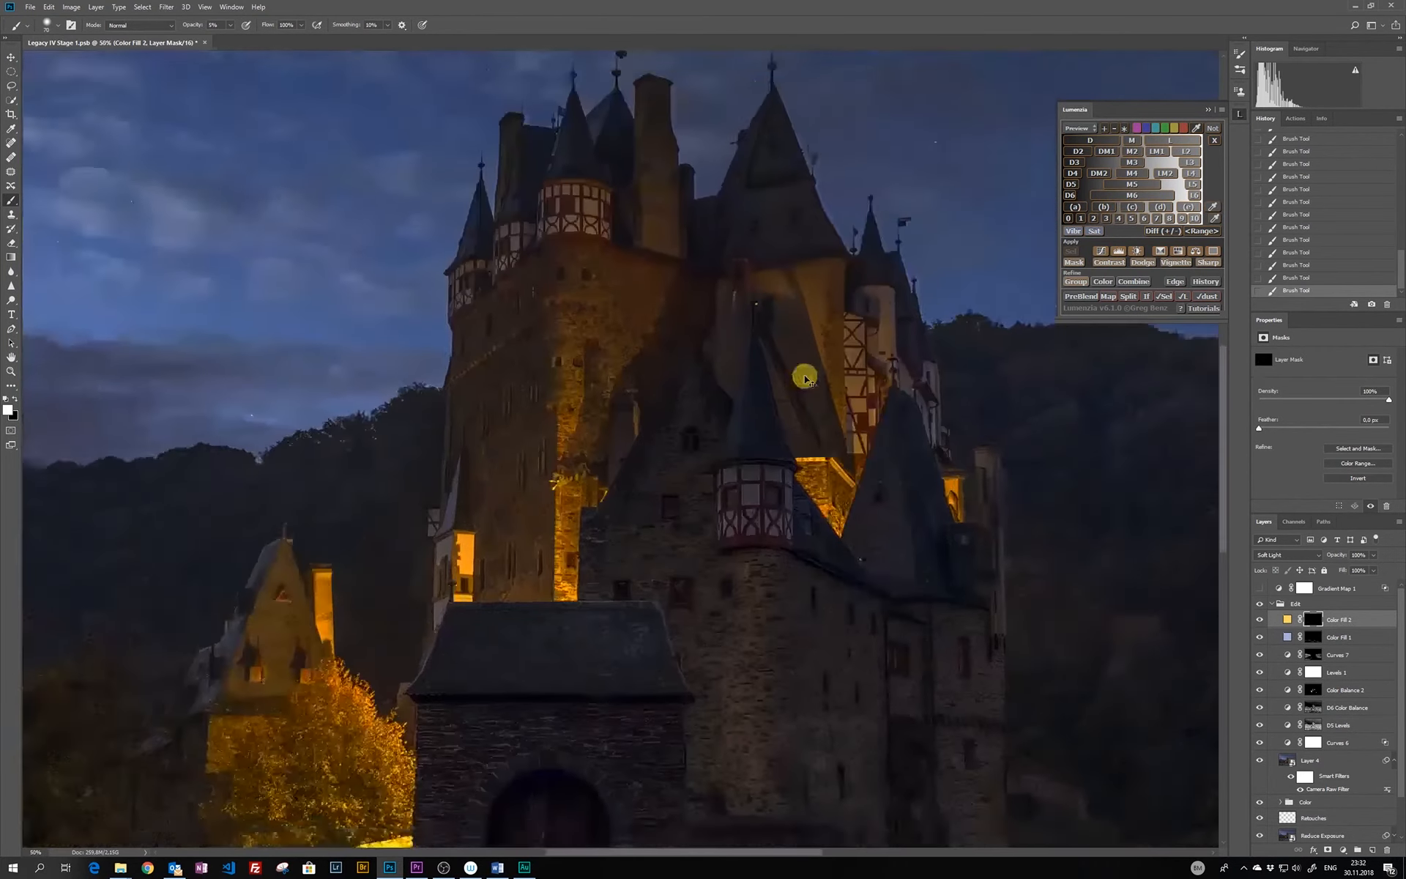
Create a new layer, paint a sampled orange glow on the ground below the gate door, and set the layer to Overlay
drag(804, 375, 848, 72)
click(1372, 849)
alt+click(395, 566)
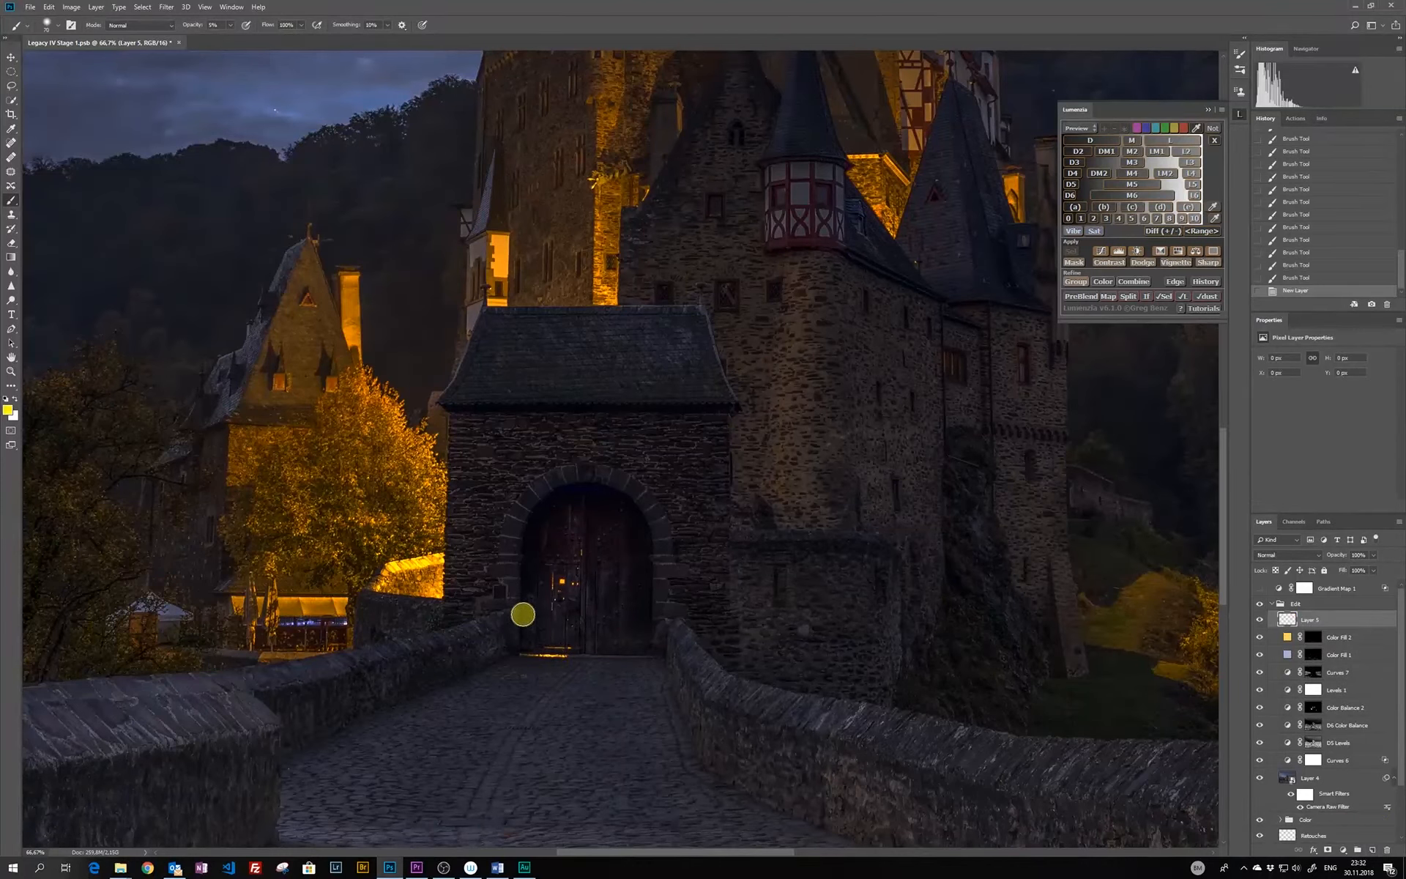
alt+click(382, 572)
mouse_move(523, 656)
mouse_down()
mouse_move(530, 698)
mouse_move(571, 652)
mouse_move(509, 668)
mouse_move(584, 664)
mouse_up()
click(1288, 555)
click(1271, 690)
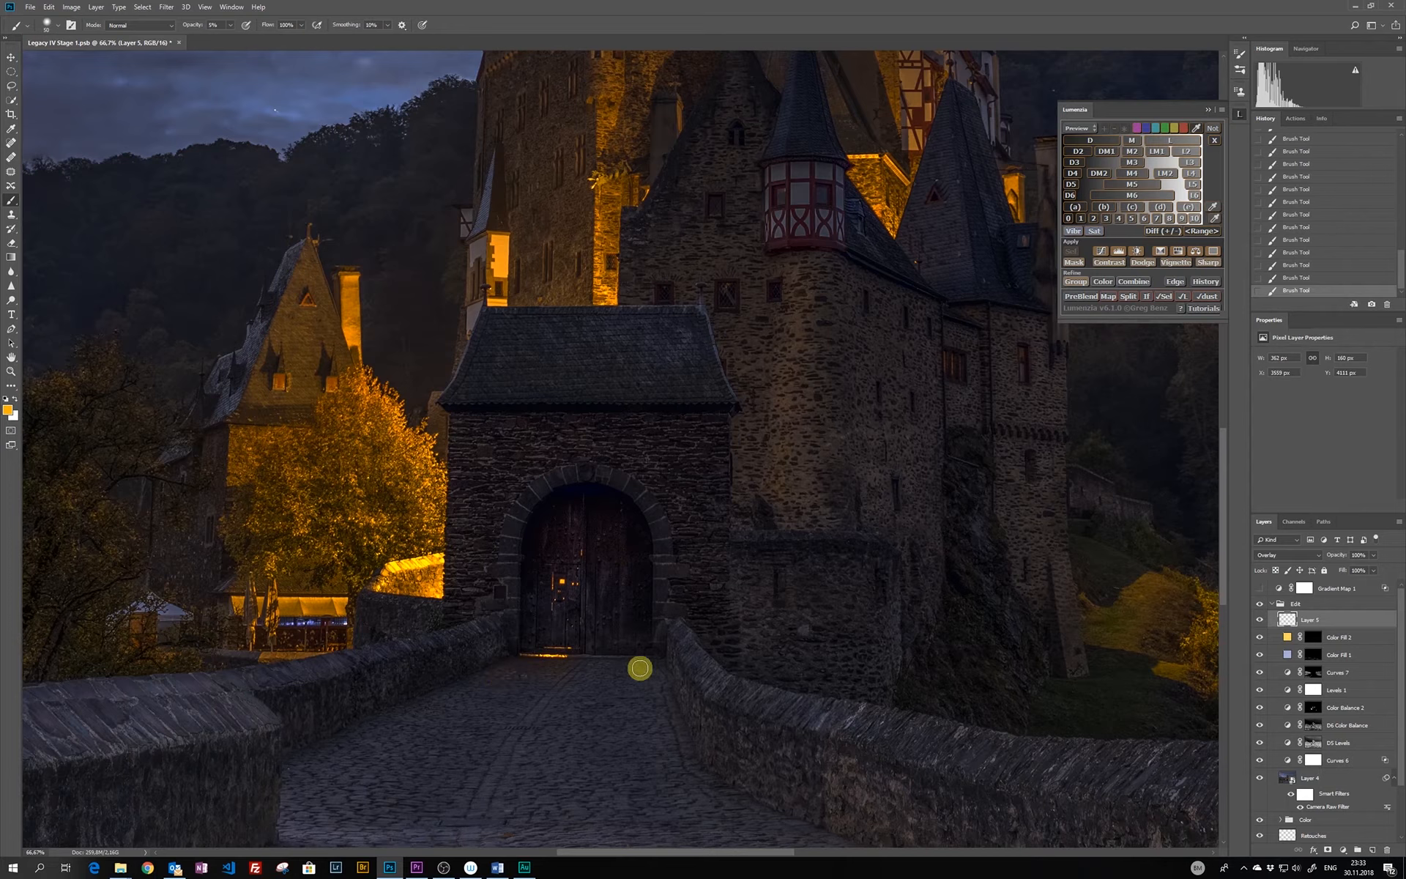
Add a Curves adjustment clipped to Color Fill 2 and raise its midtones
click(1339, 637)
click(1343, 849)
click(1344, 710)
alt+click(1293, 645)
drag(1329, 439, 1334, 423)
key(ctrl+minus)
key(ctrl+minus)
key(ctrl+minus)
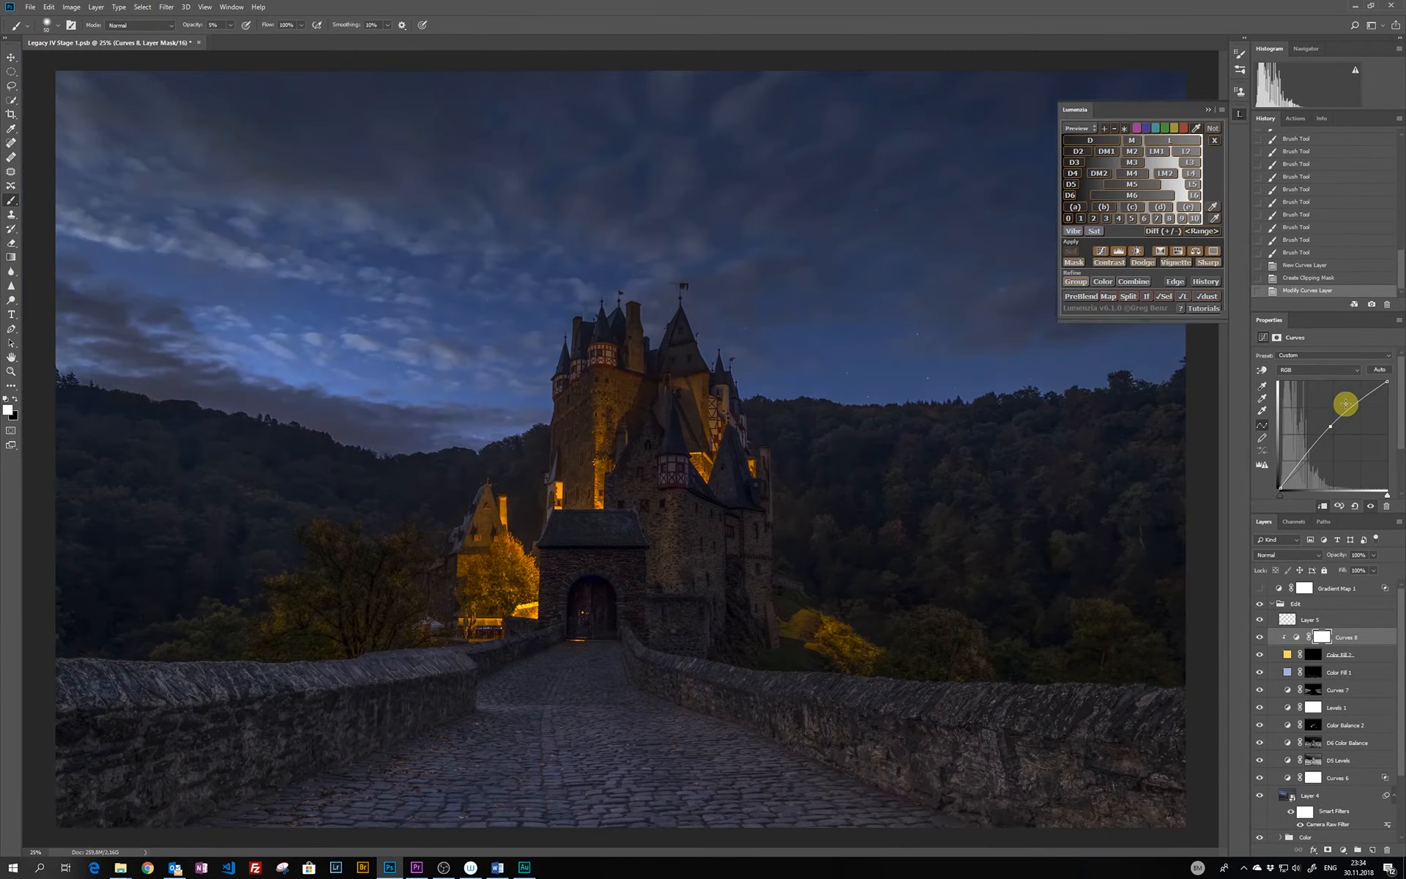
Create a vignette above Levels 1 from a large elliptical selection, using a Curves adjustment with lowered midtones and an inverted mask
key(m)
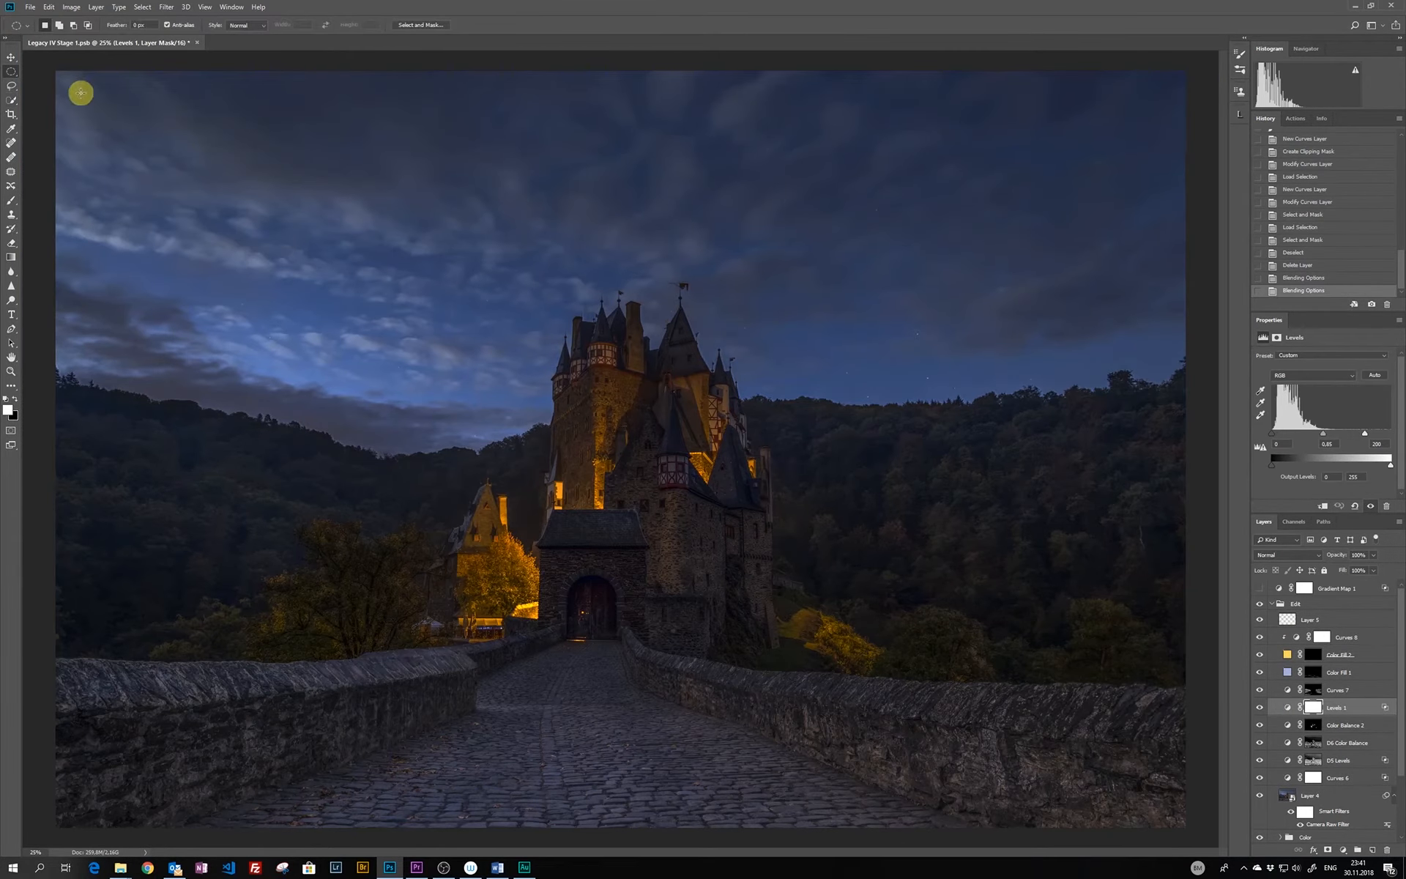
drag(81, 92, 1151, 800)
click(1343, 849)
click(1336, 708)
drag(1332, 436, 1335, 440)
key(ctrl+i)
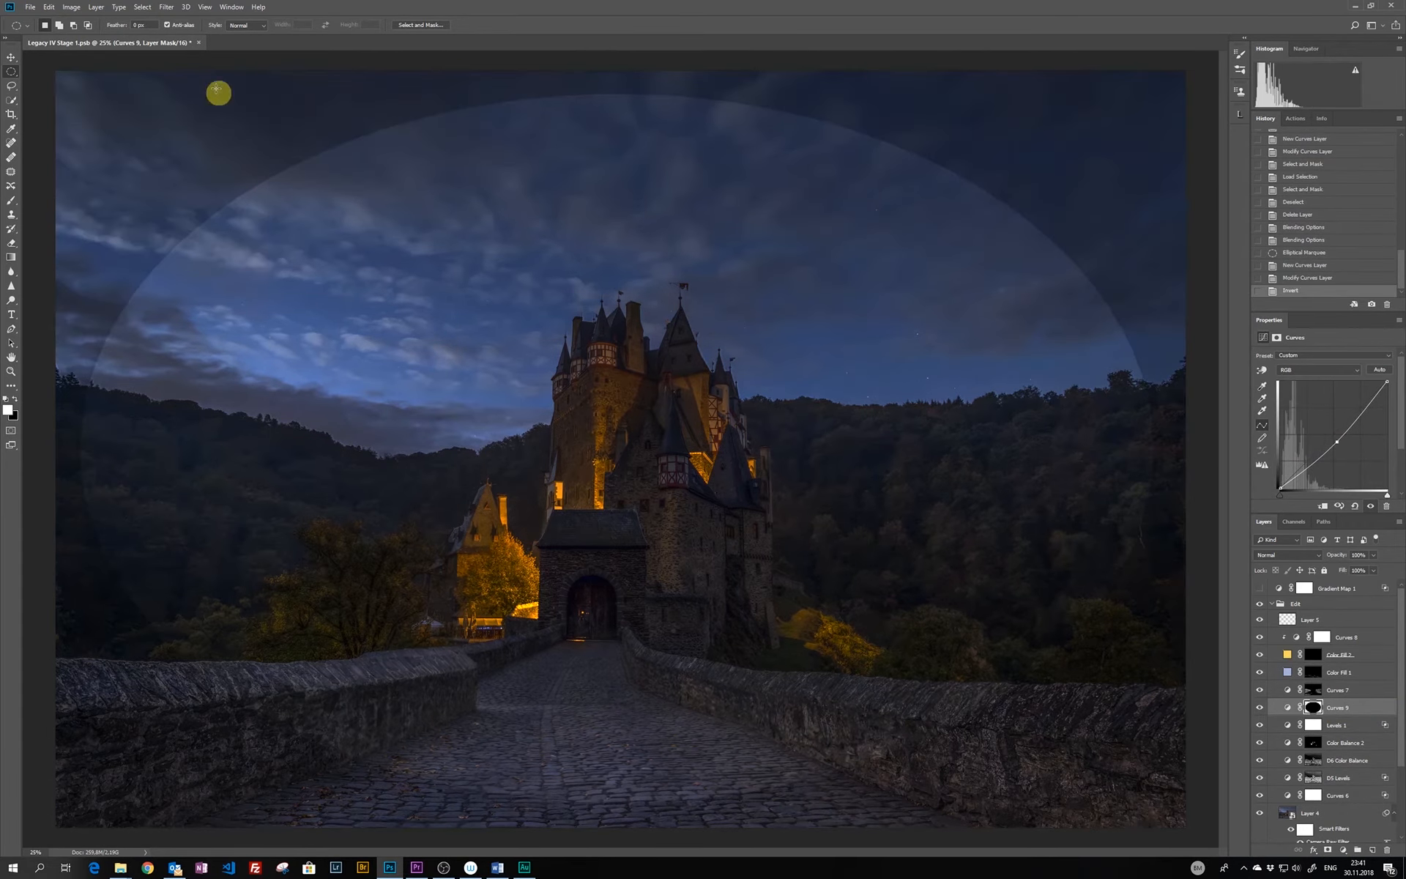
Soften the edge of the vignette Curves mask with Gaussian Blur
click(165, 7)
mouse_move(295, 136)
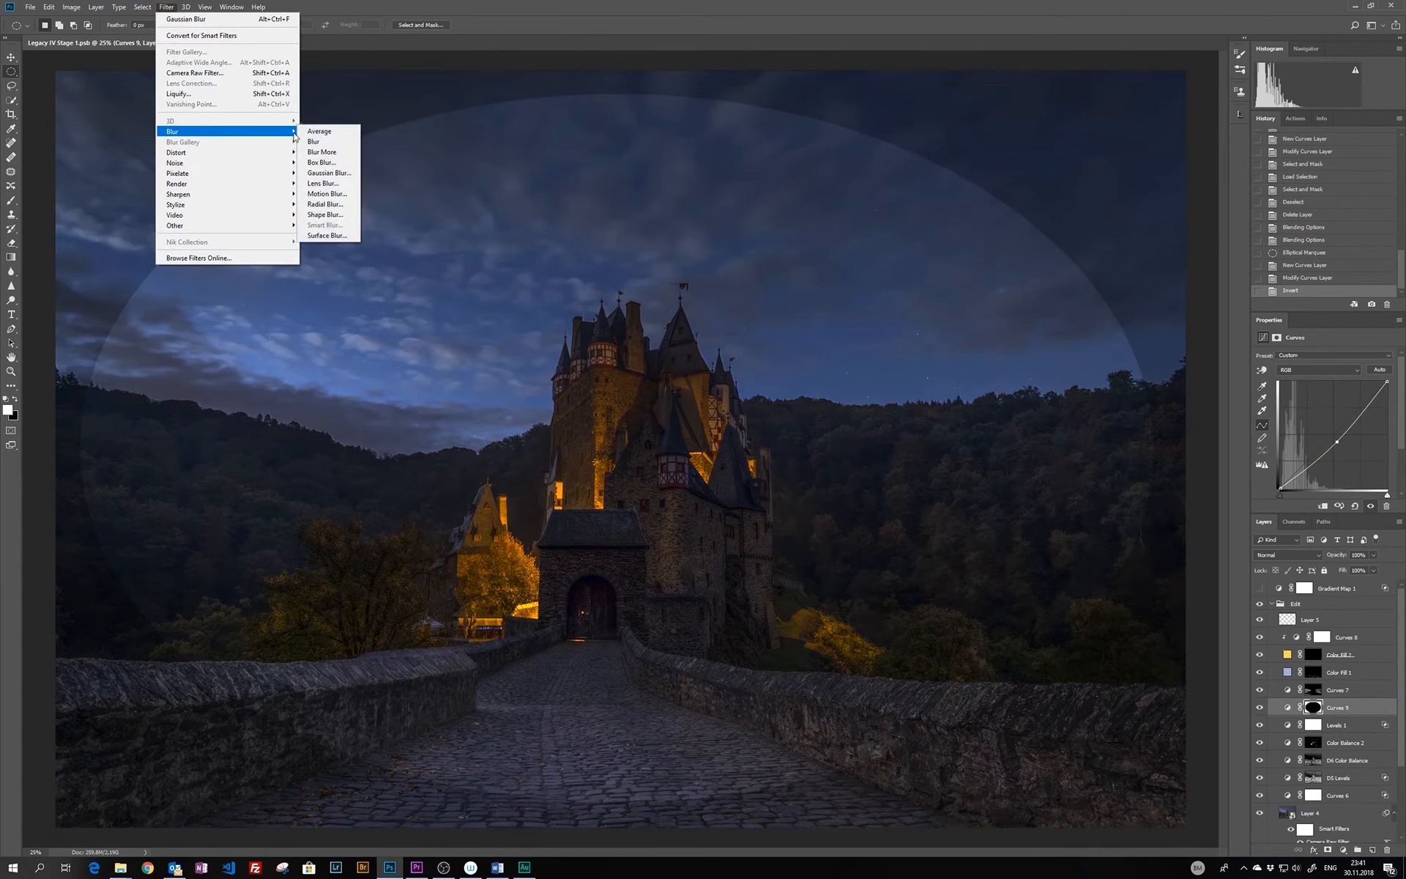
click(309, 174)
key(Return)
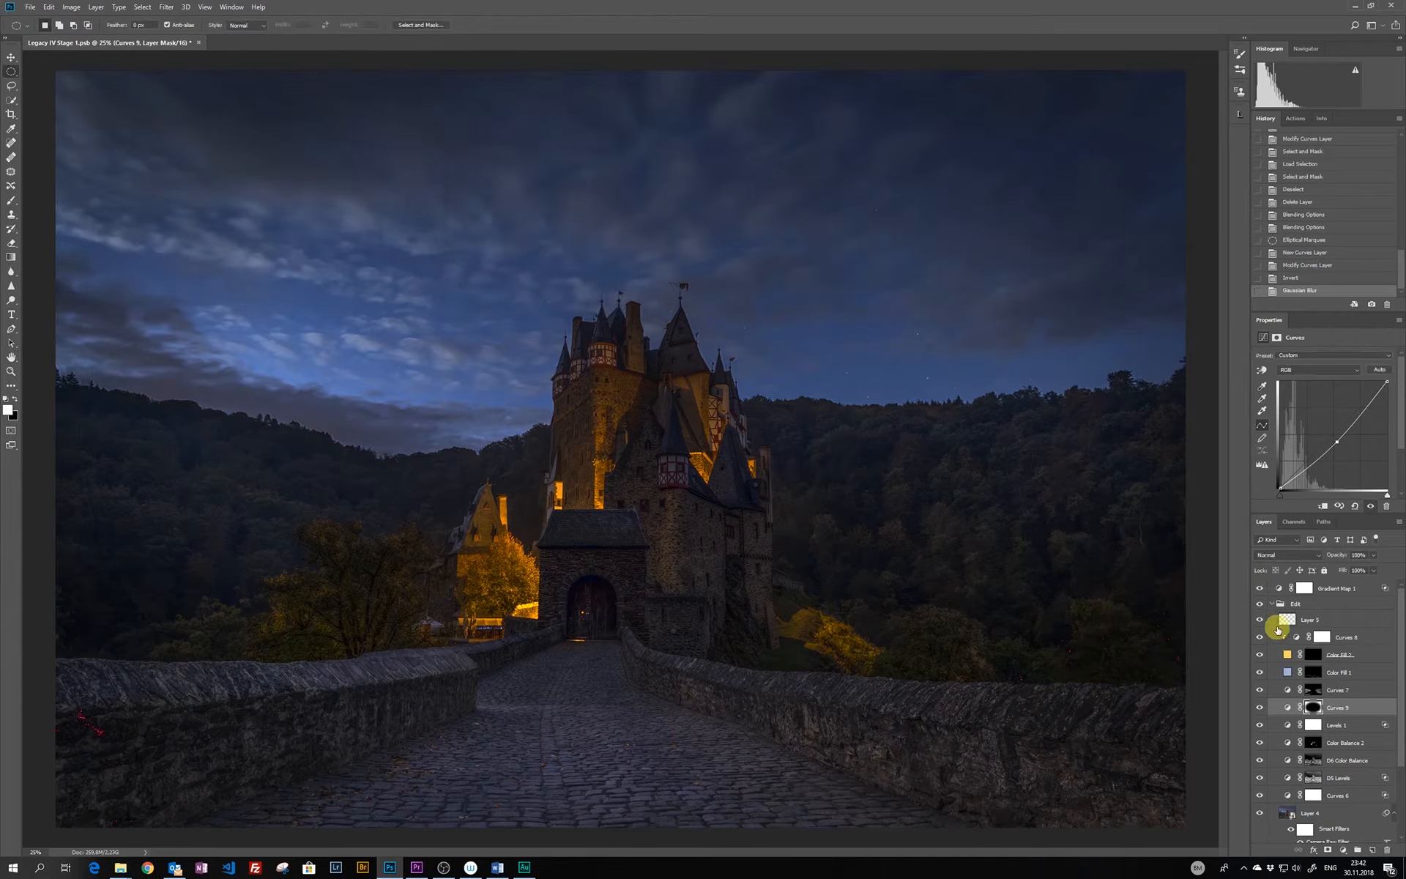
Move the Curves 8 adjustment above Layer 5 at the top of the Edit group
drag(1341, 639, 1319, 622)
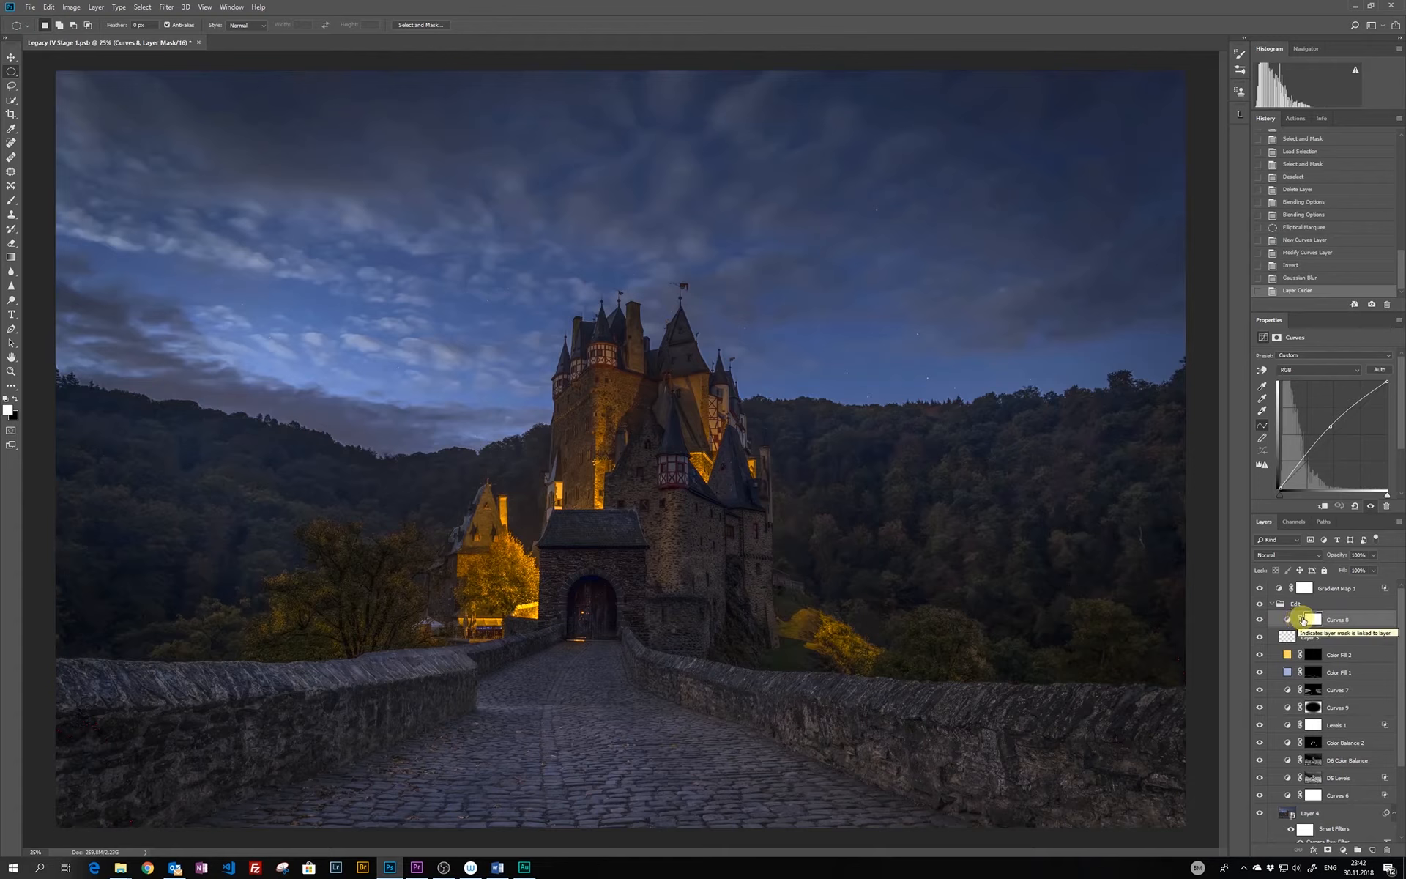
Move the Curves 9 vignette instead of Curves 8 above Layer 5 and adjust its Blend If range for the underlying layer's shadows
key(ctrl+z)
drag(1323, 692, 1289, 634)
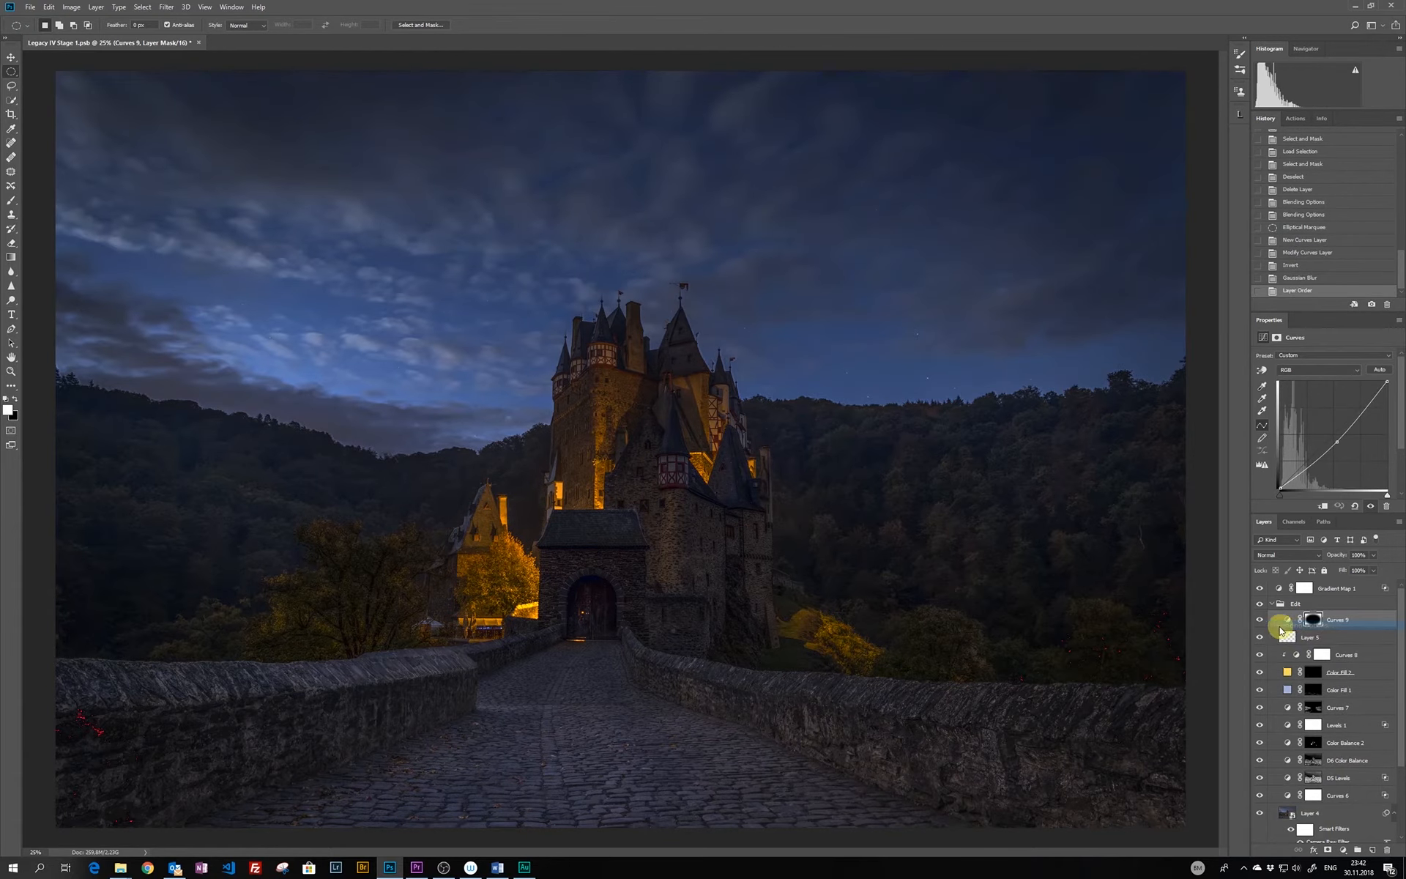
double_click(1292, 621)
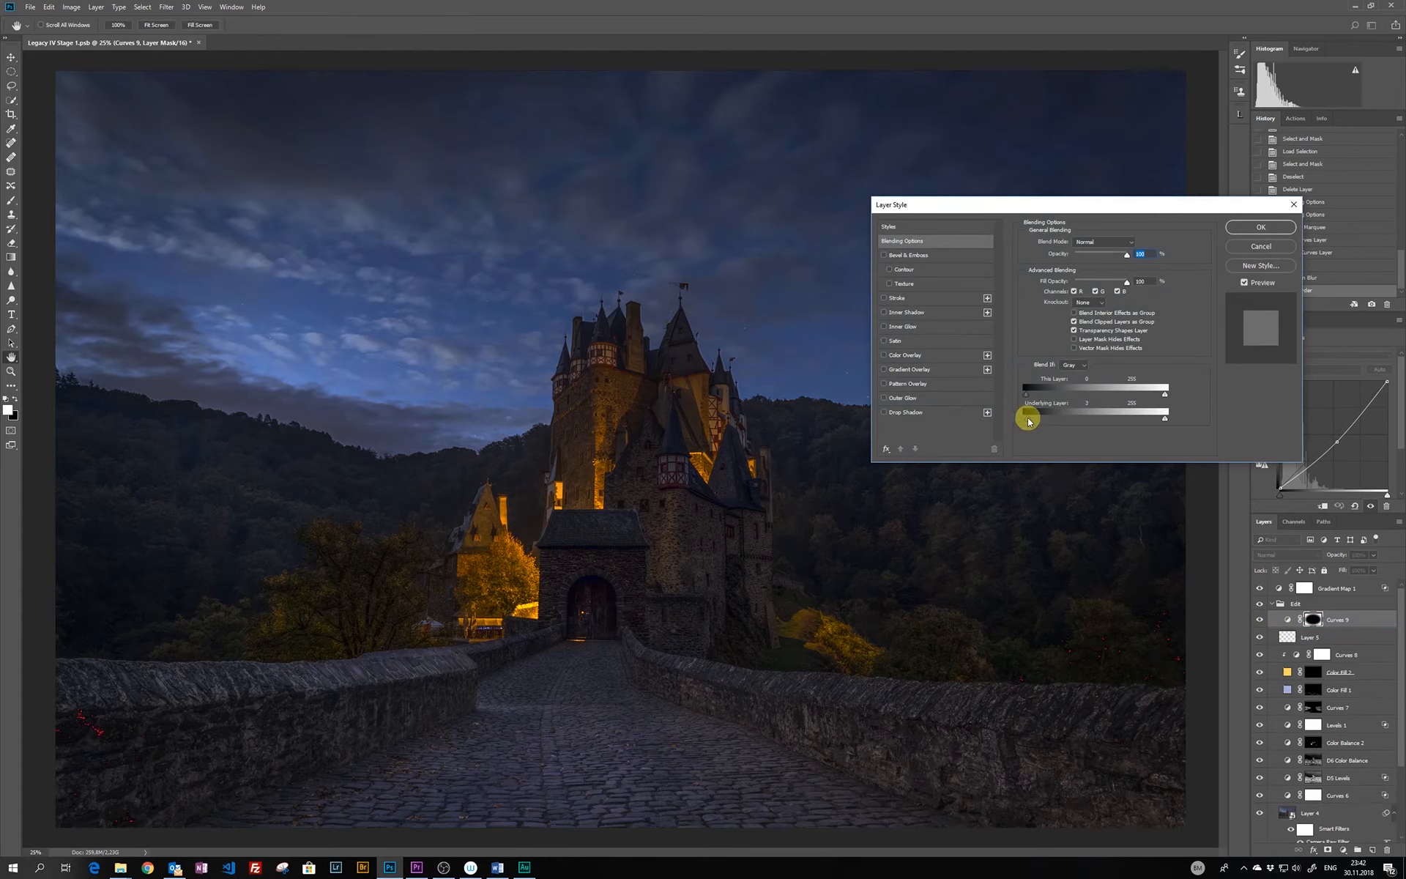
click(1231, 230)
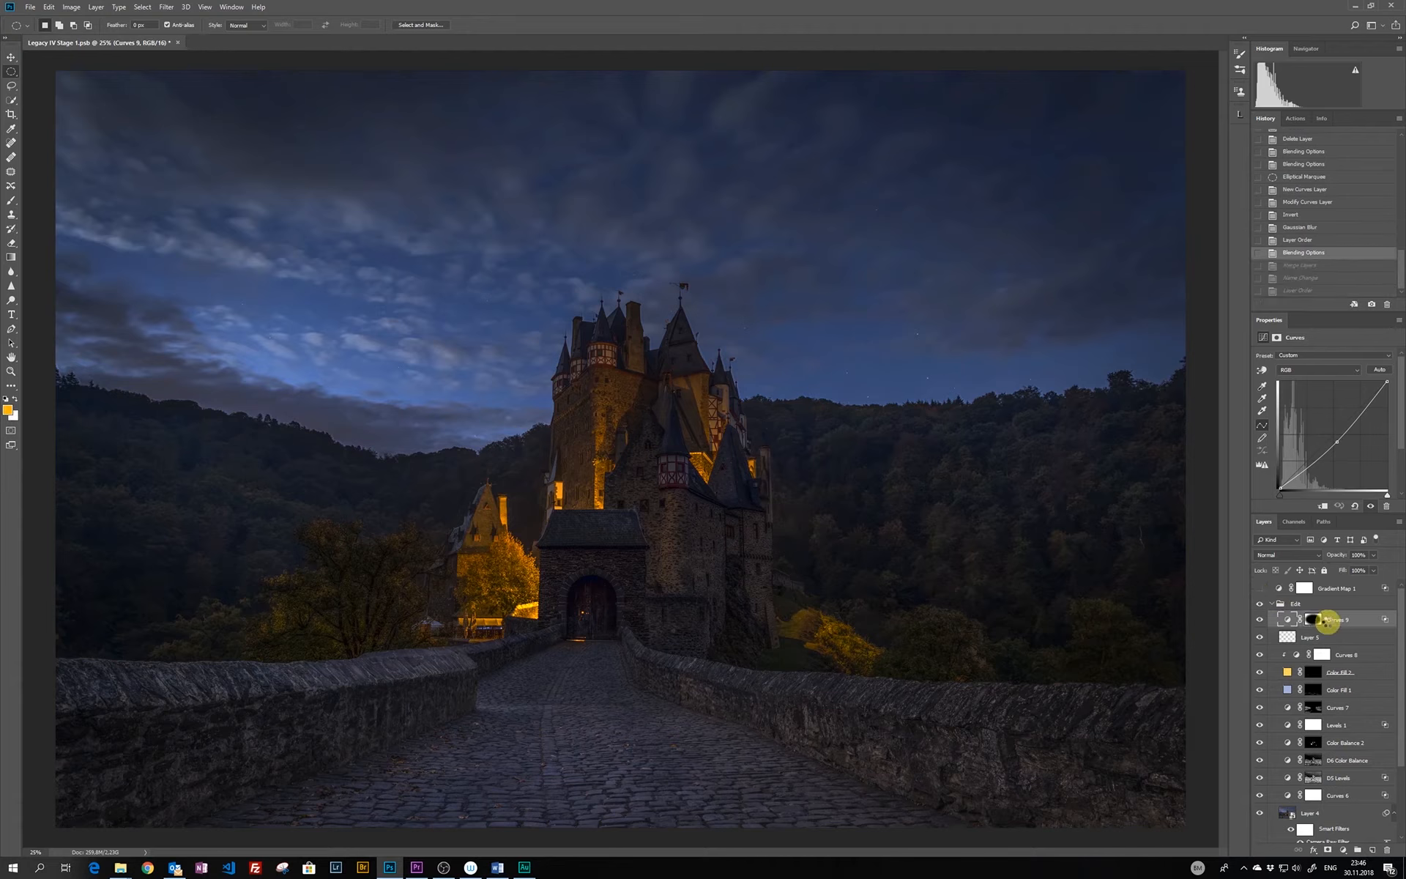
Stamp all visible layers into a new layer above the Edit group and name it "Finished Image"
key(ctrl+shift+alt+e)
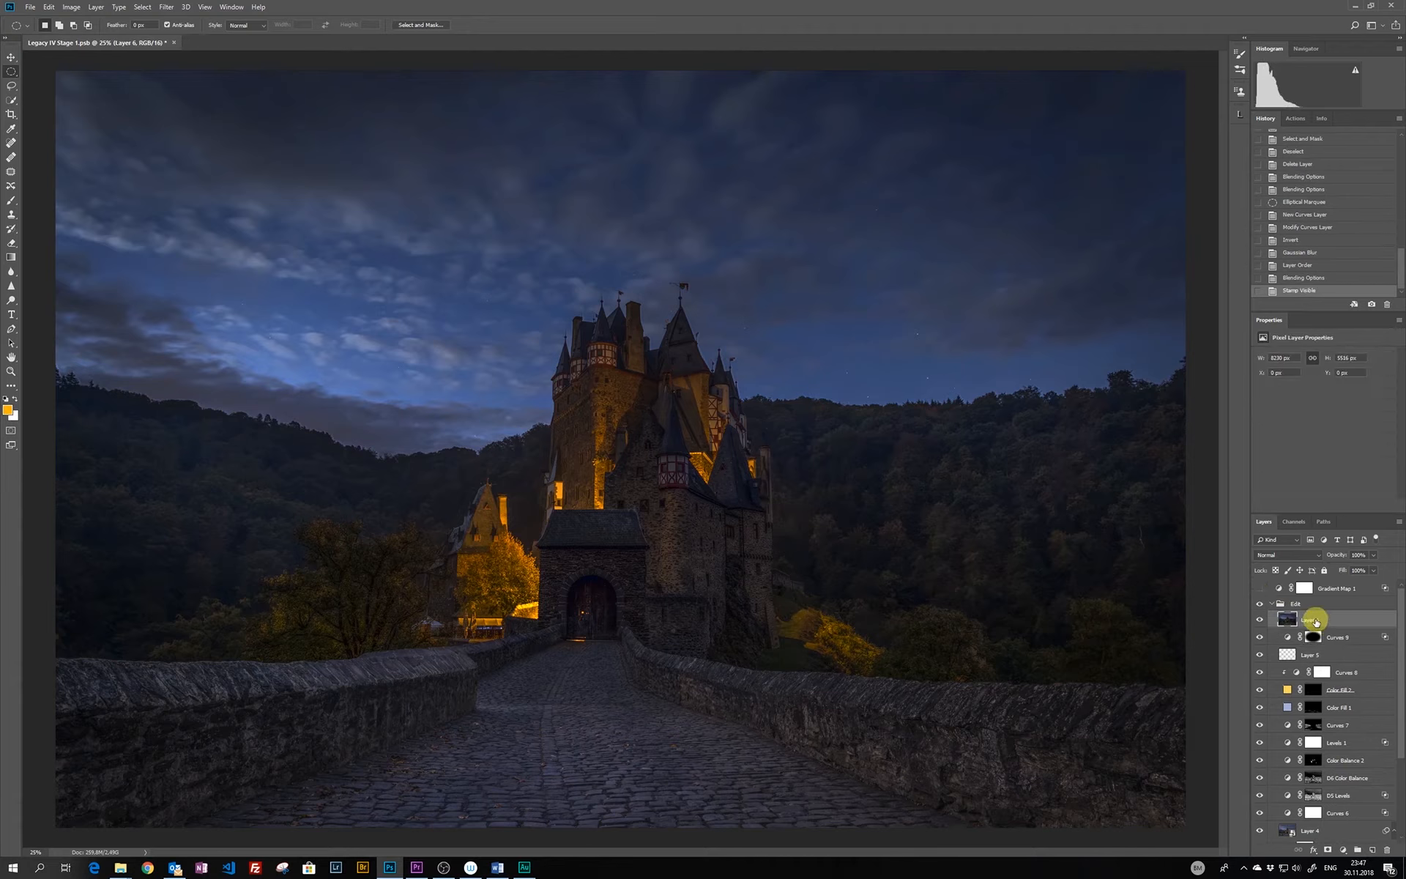
drag(1316, 621, 1310, 602)
click(1304, 605)
text(Finished)
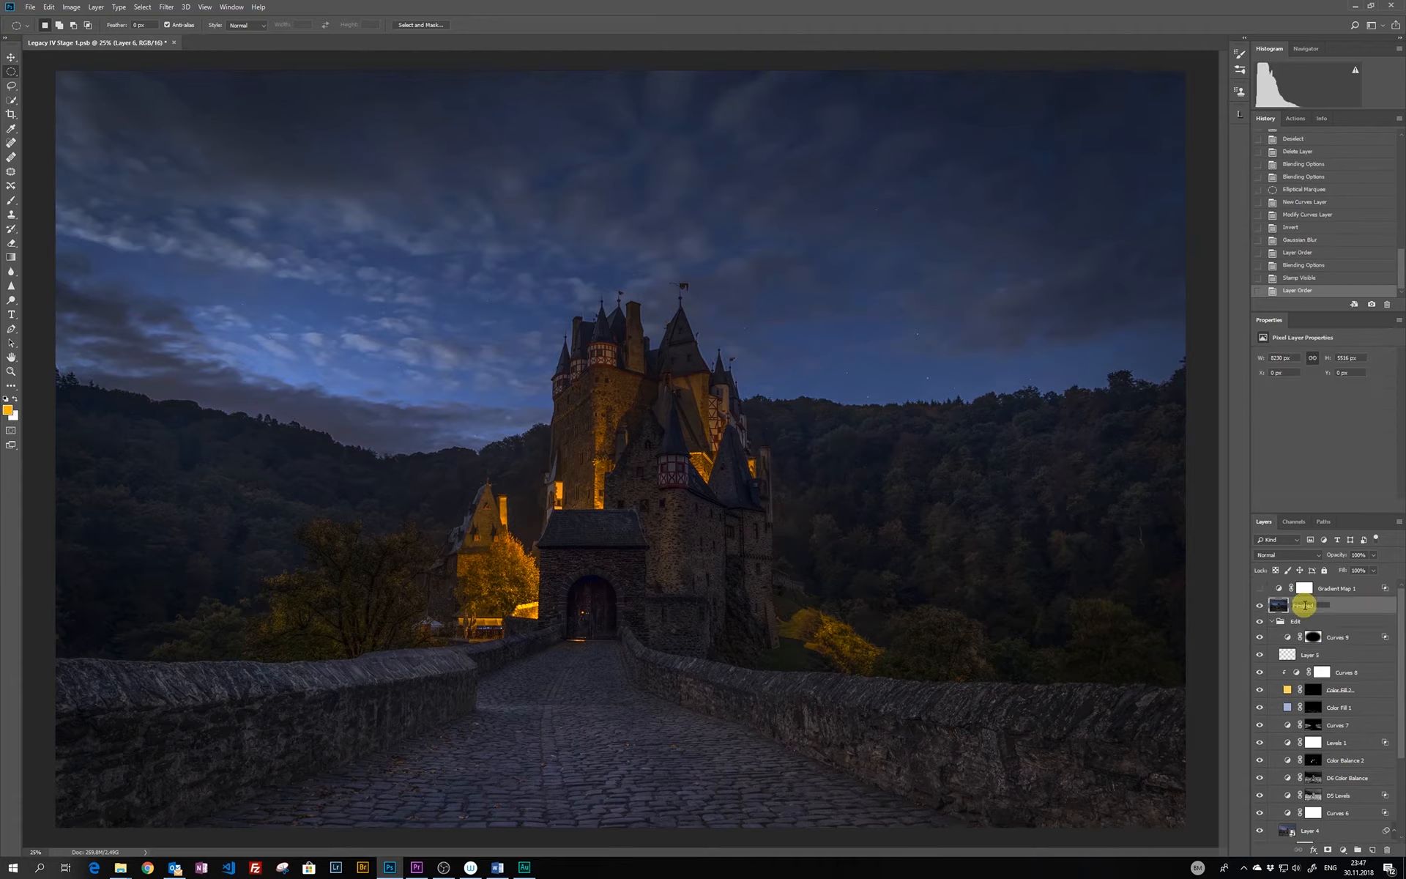
text( Image)
key(Return)
key(ctrl+c)
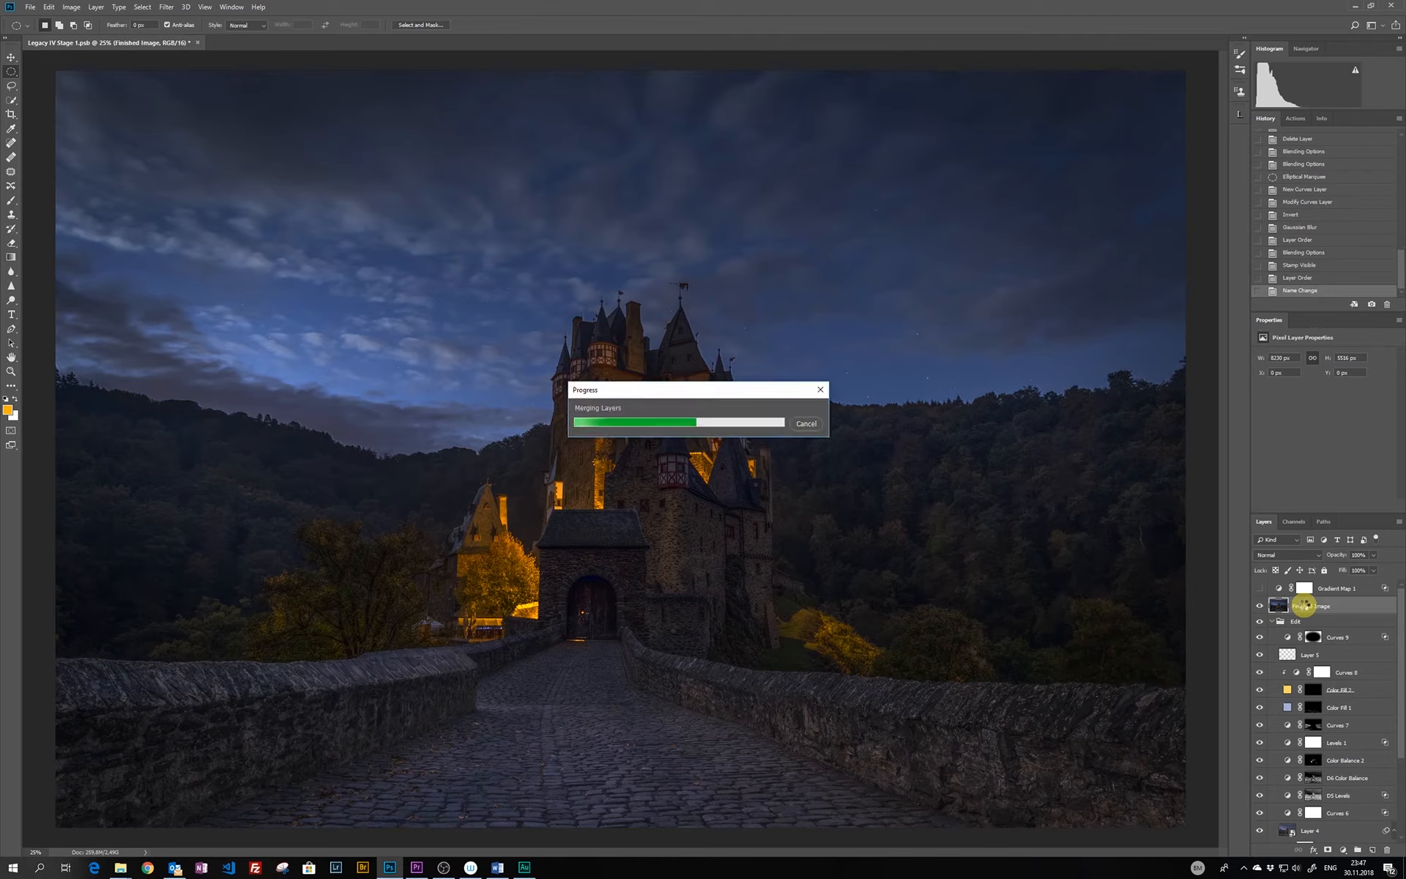
key(ctrl+n)
key(Escape)
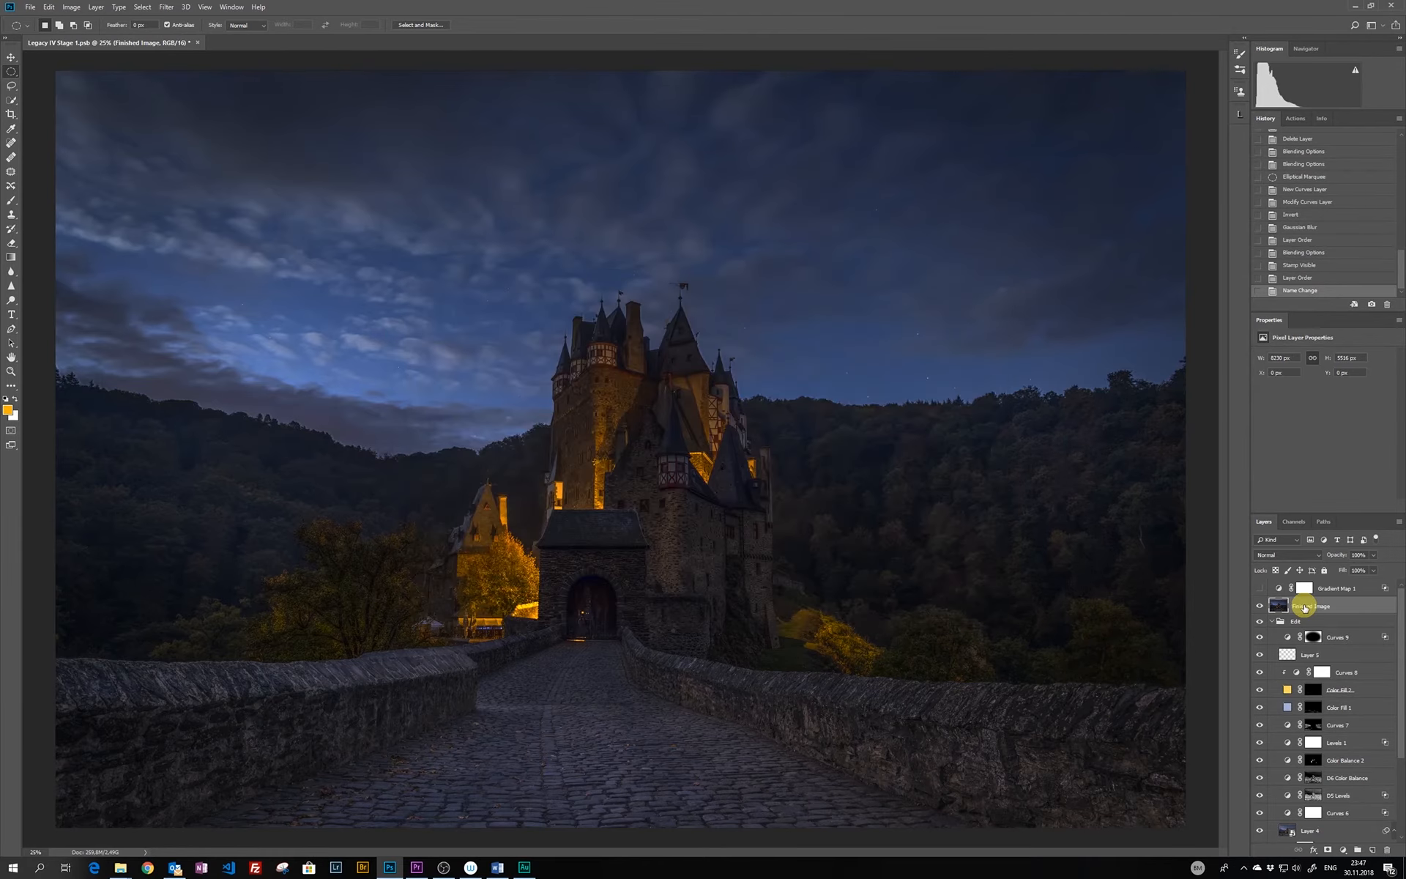
Open the Web Sharpener V1.0d script, set the final width to 3000 pixels and toggle Saturation Compensation
click(32, 7)
mouse_move(73, 261)
click(182, 367)
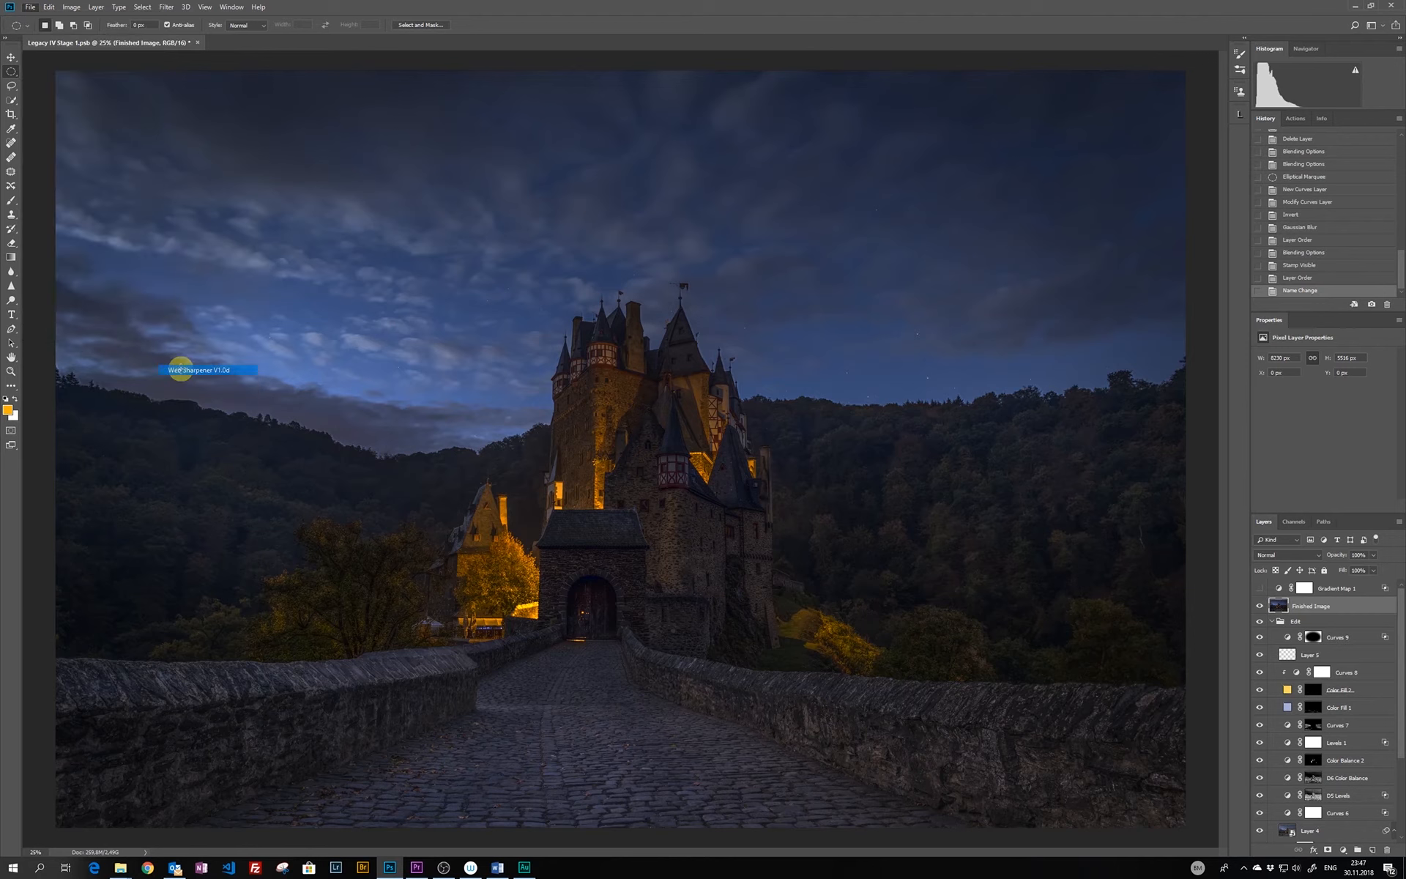
text(3000)
click(622, 404)
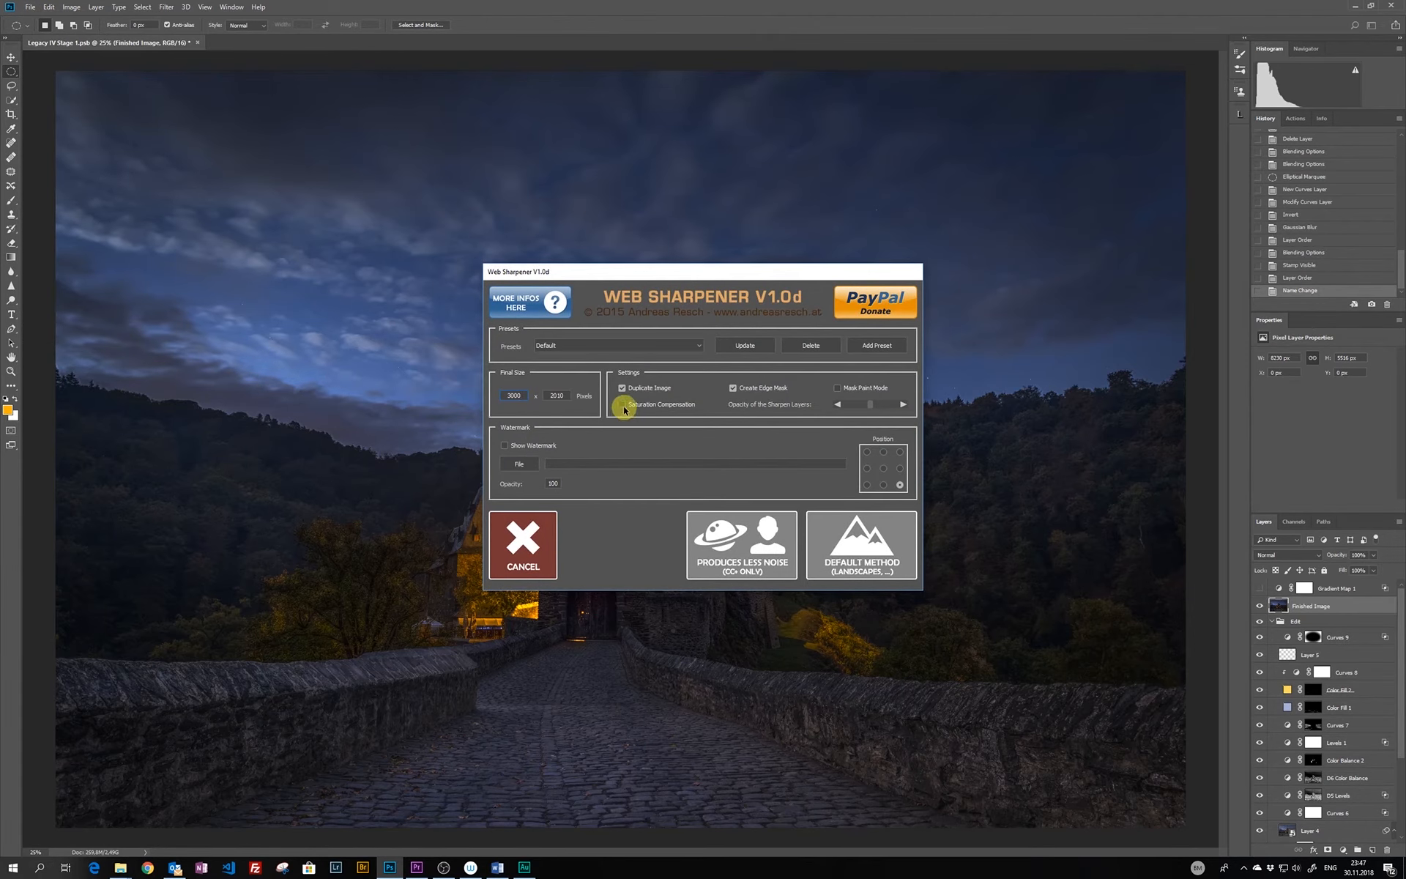